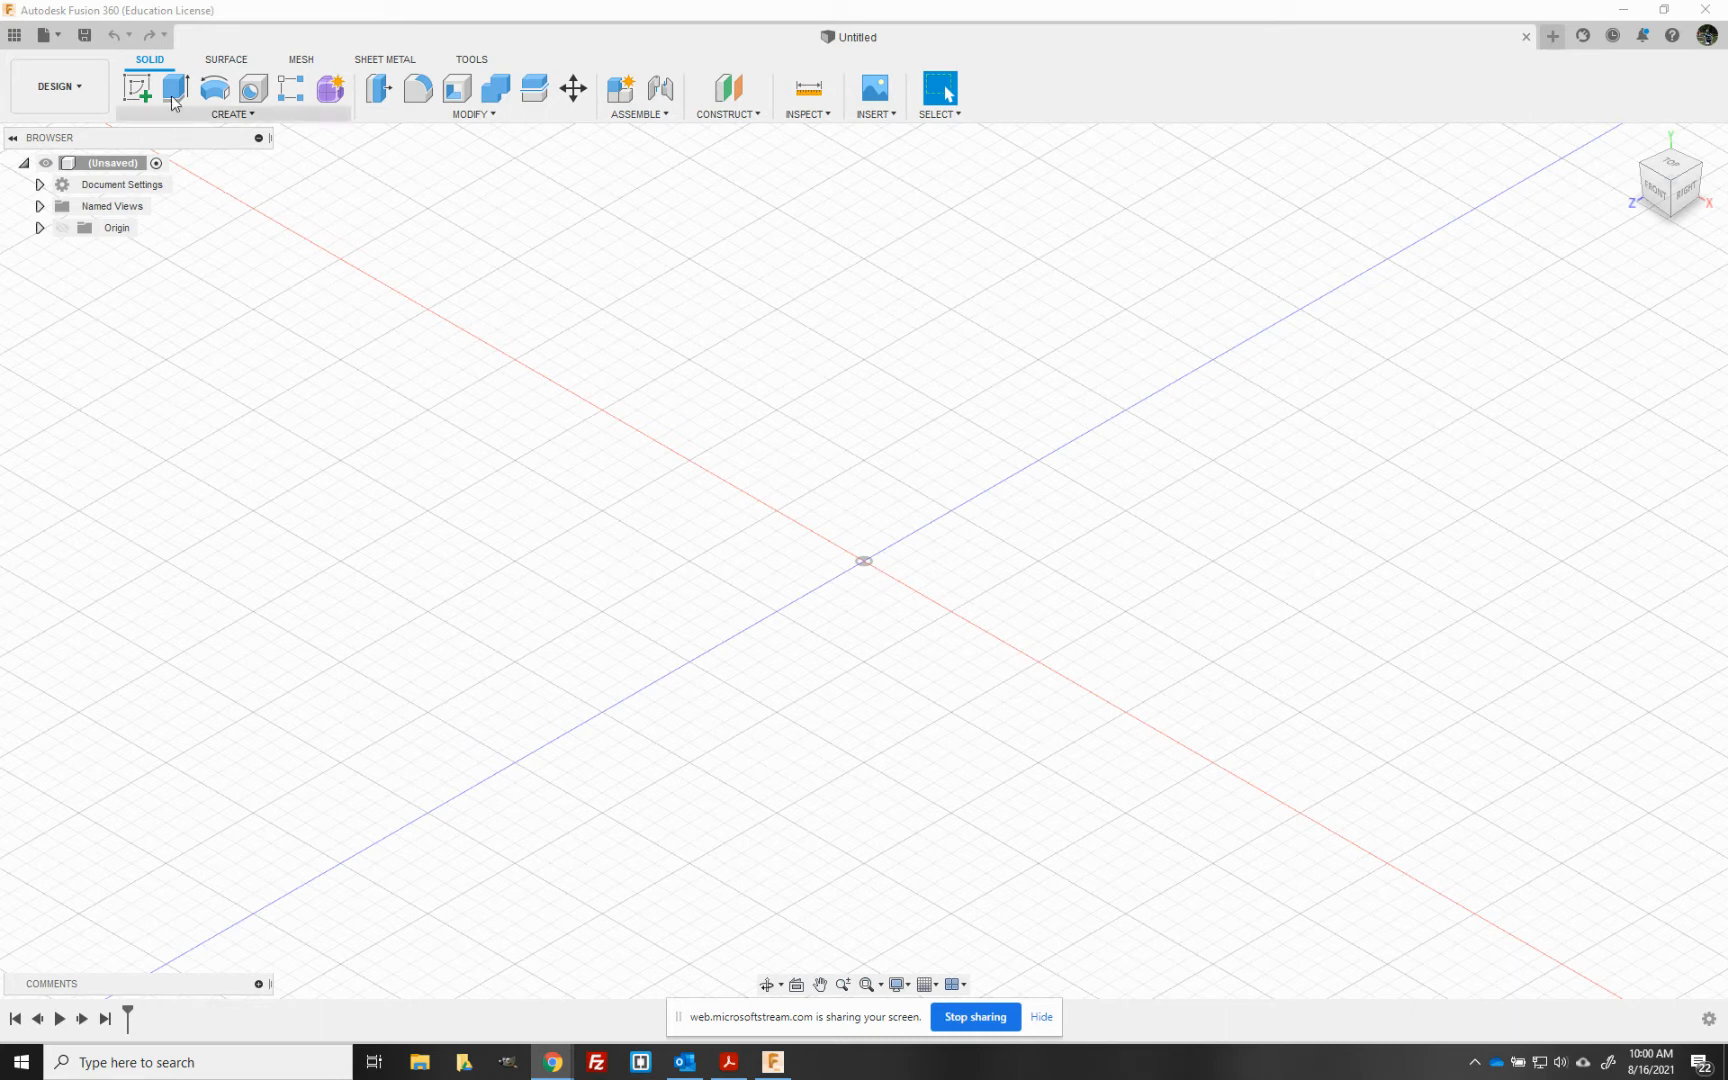
# - Start a sketch on the horizontal origin plane and draw a two-point rectangle from the origin, 60 mm wide and 40 mm high
pyautogui.click(137, 88)
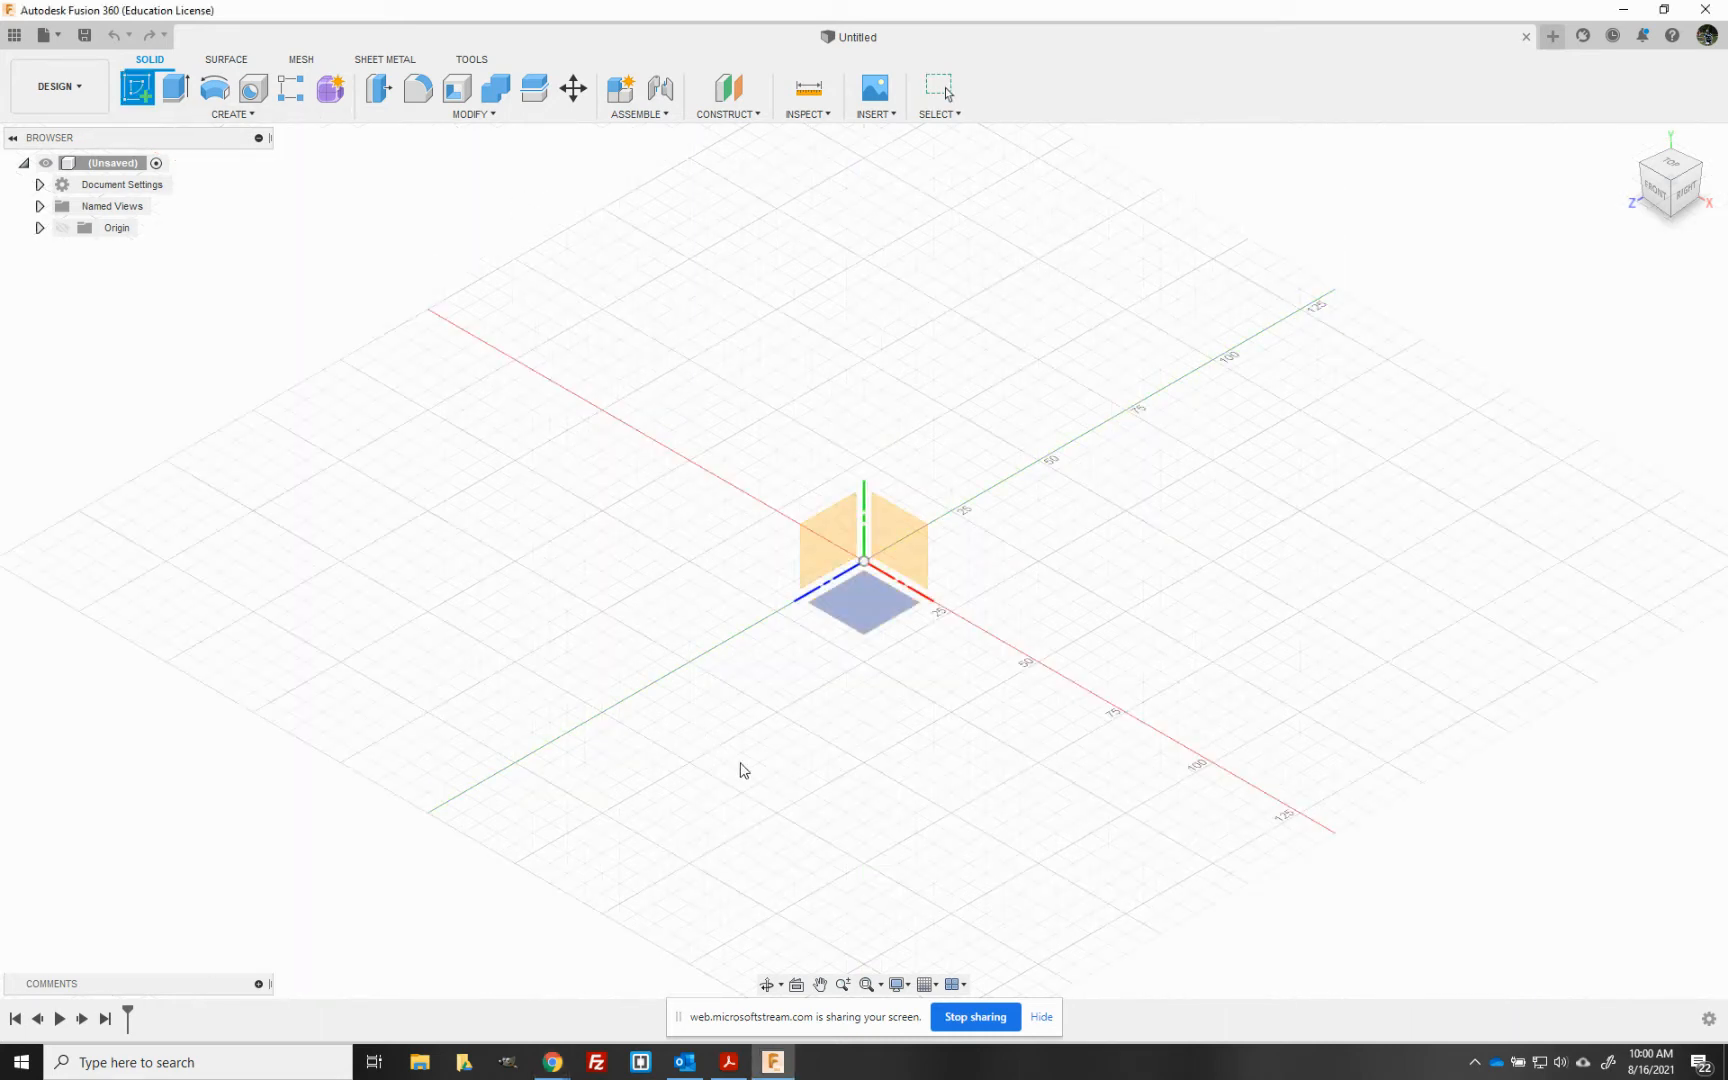
pyautogui.click(900, 540)
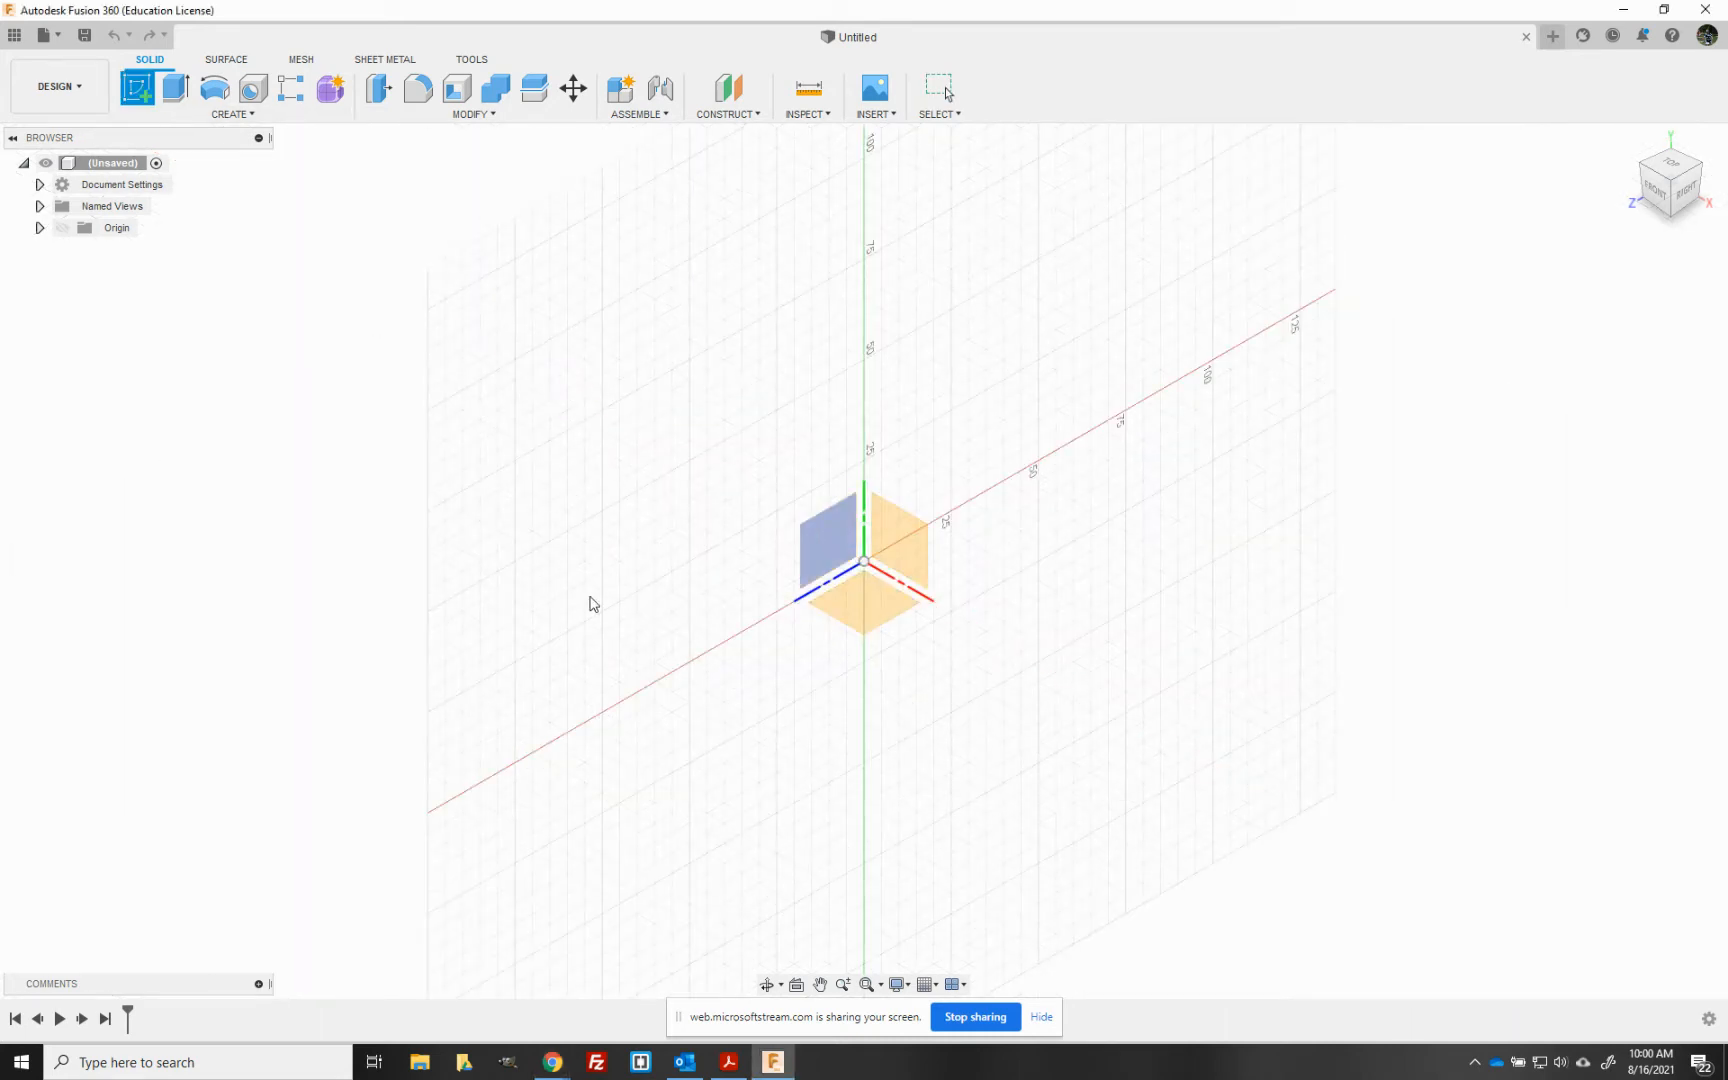
pyautogui.click(885, 618)
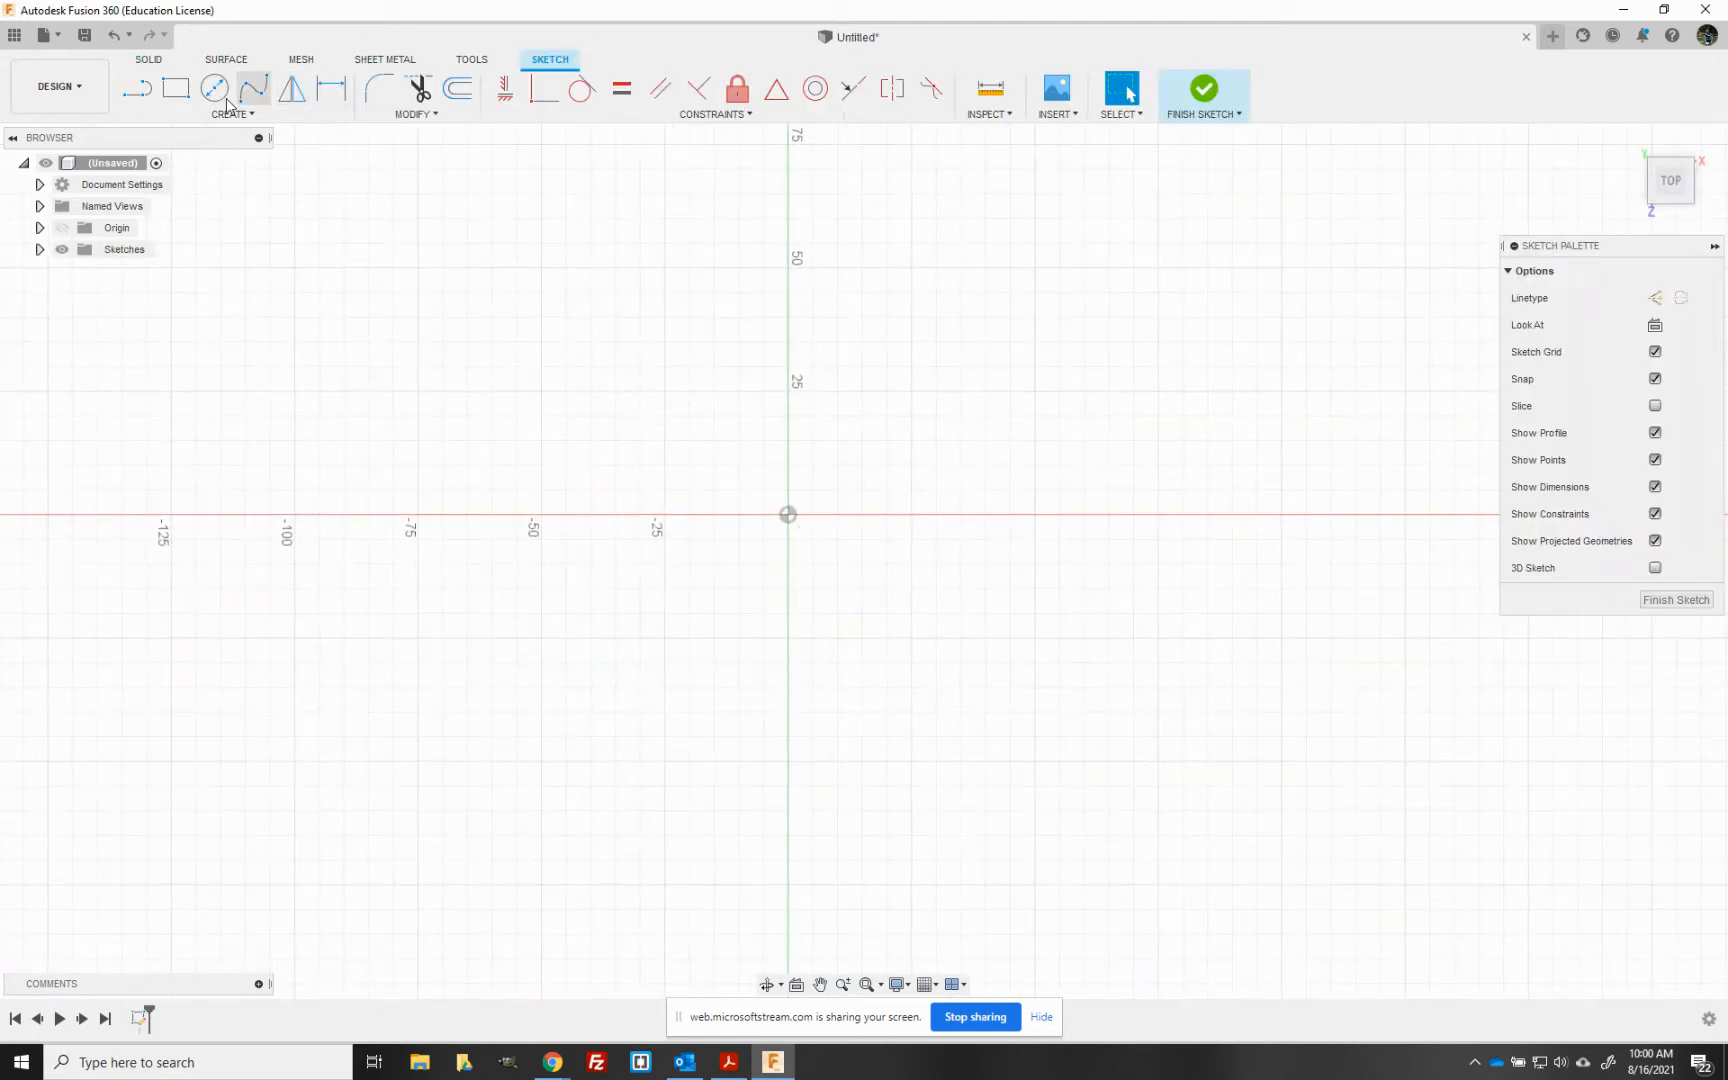
pyautogui.click(176, 88)
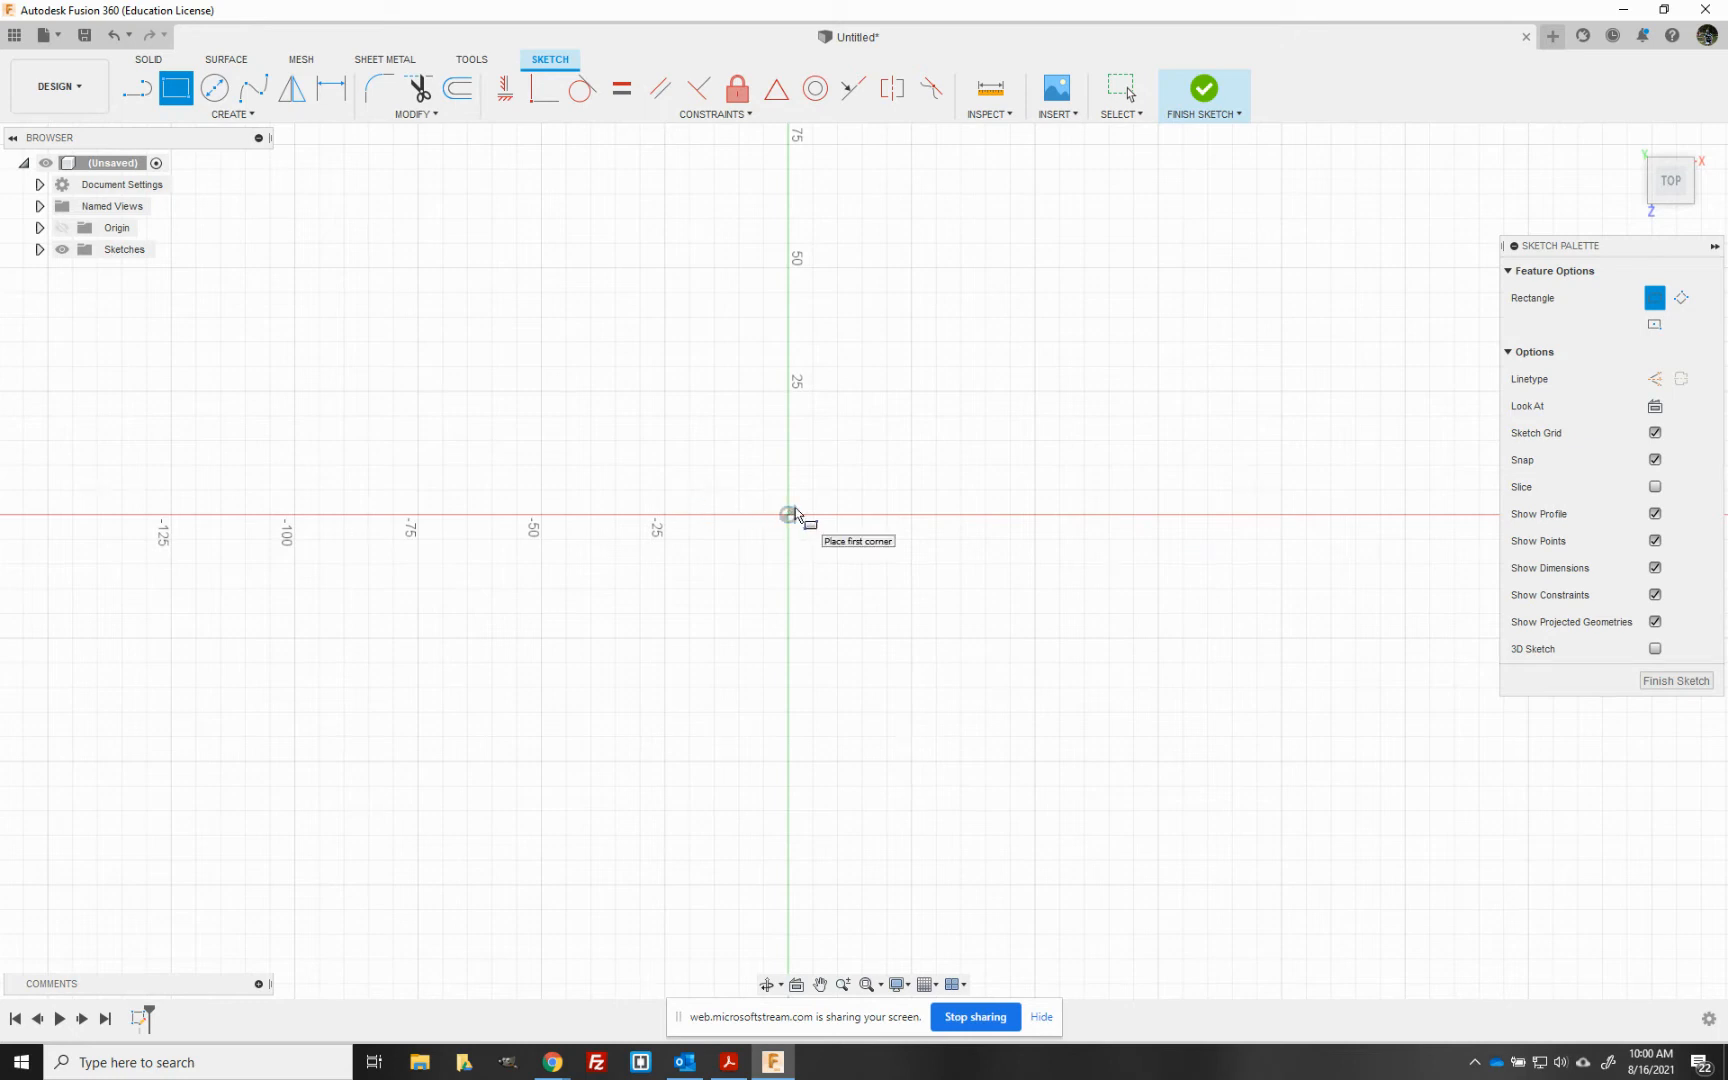
pyautogui.click(788, 514)
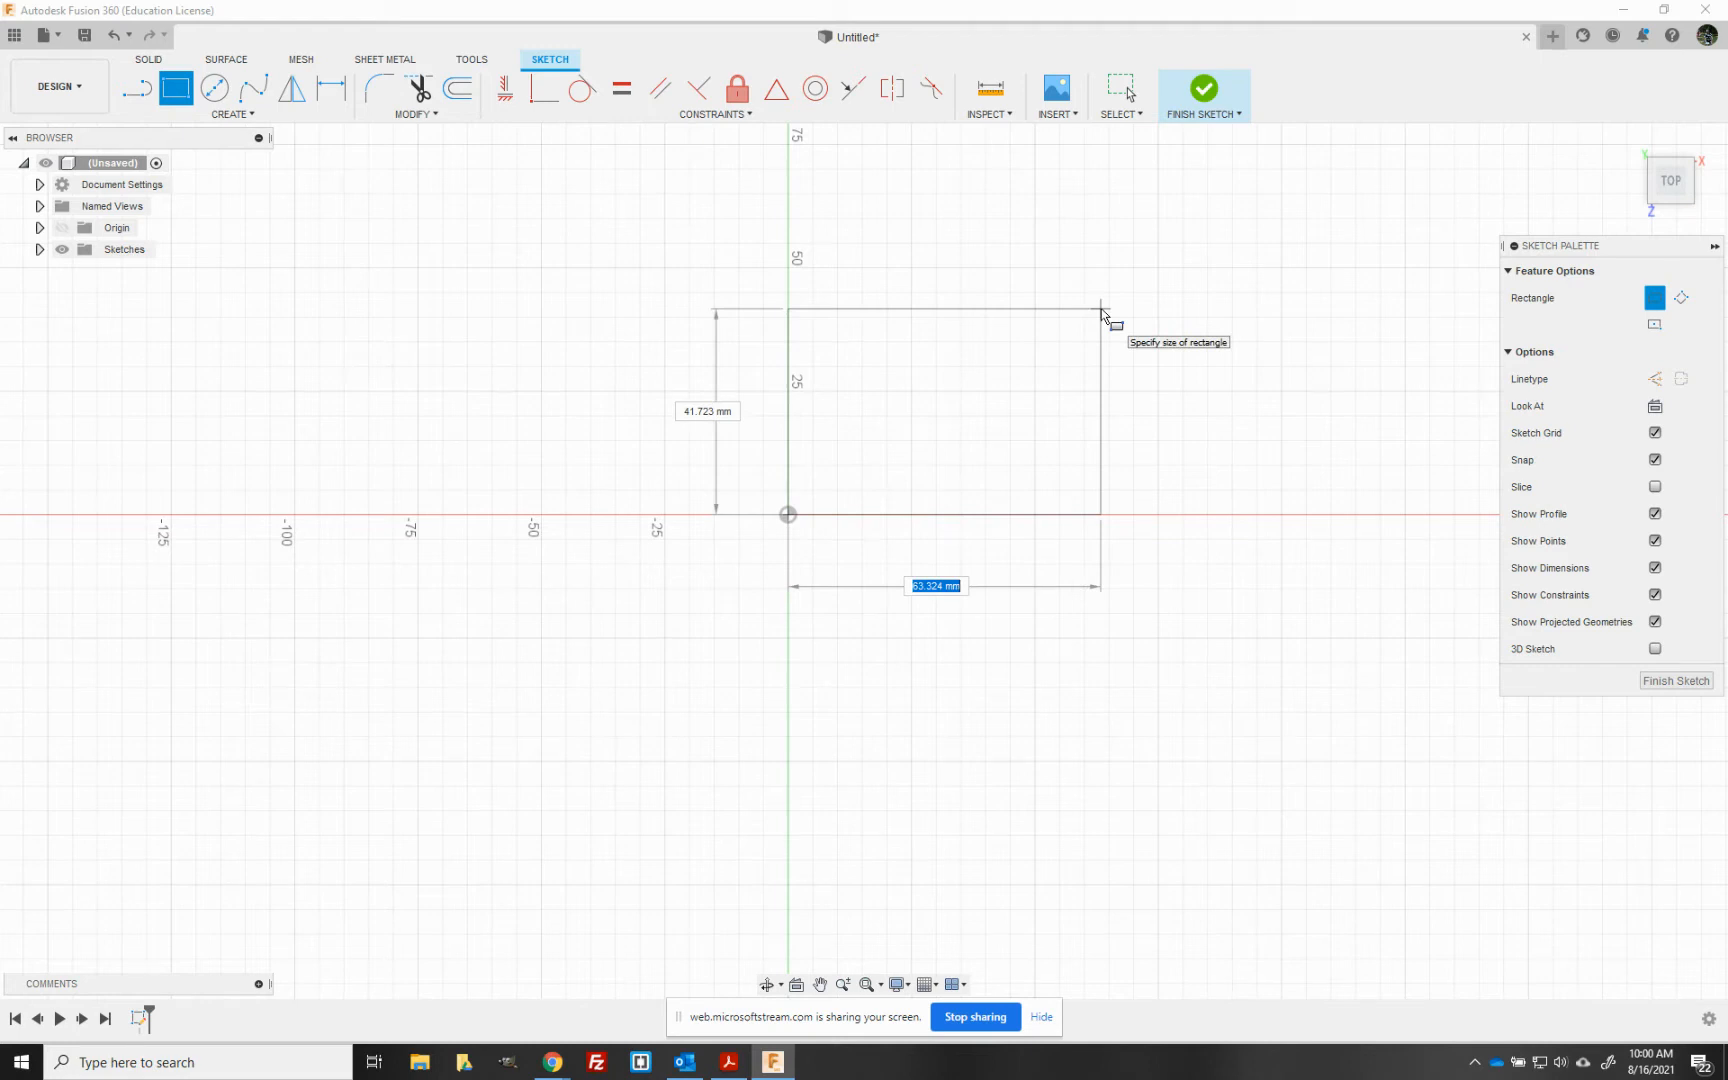
pyautogui.write('60')
pyautogui.press('Tab')
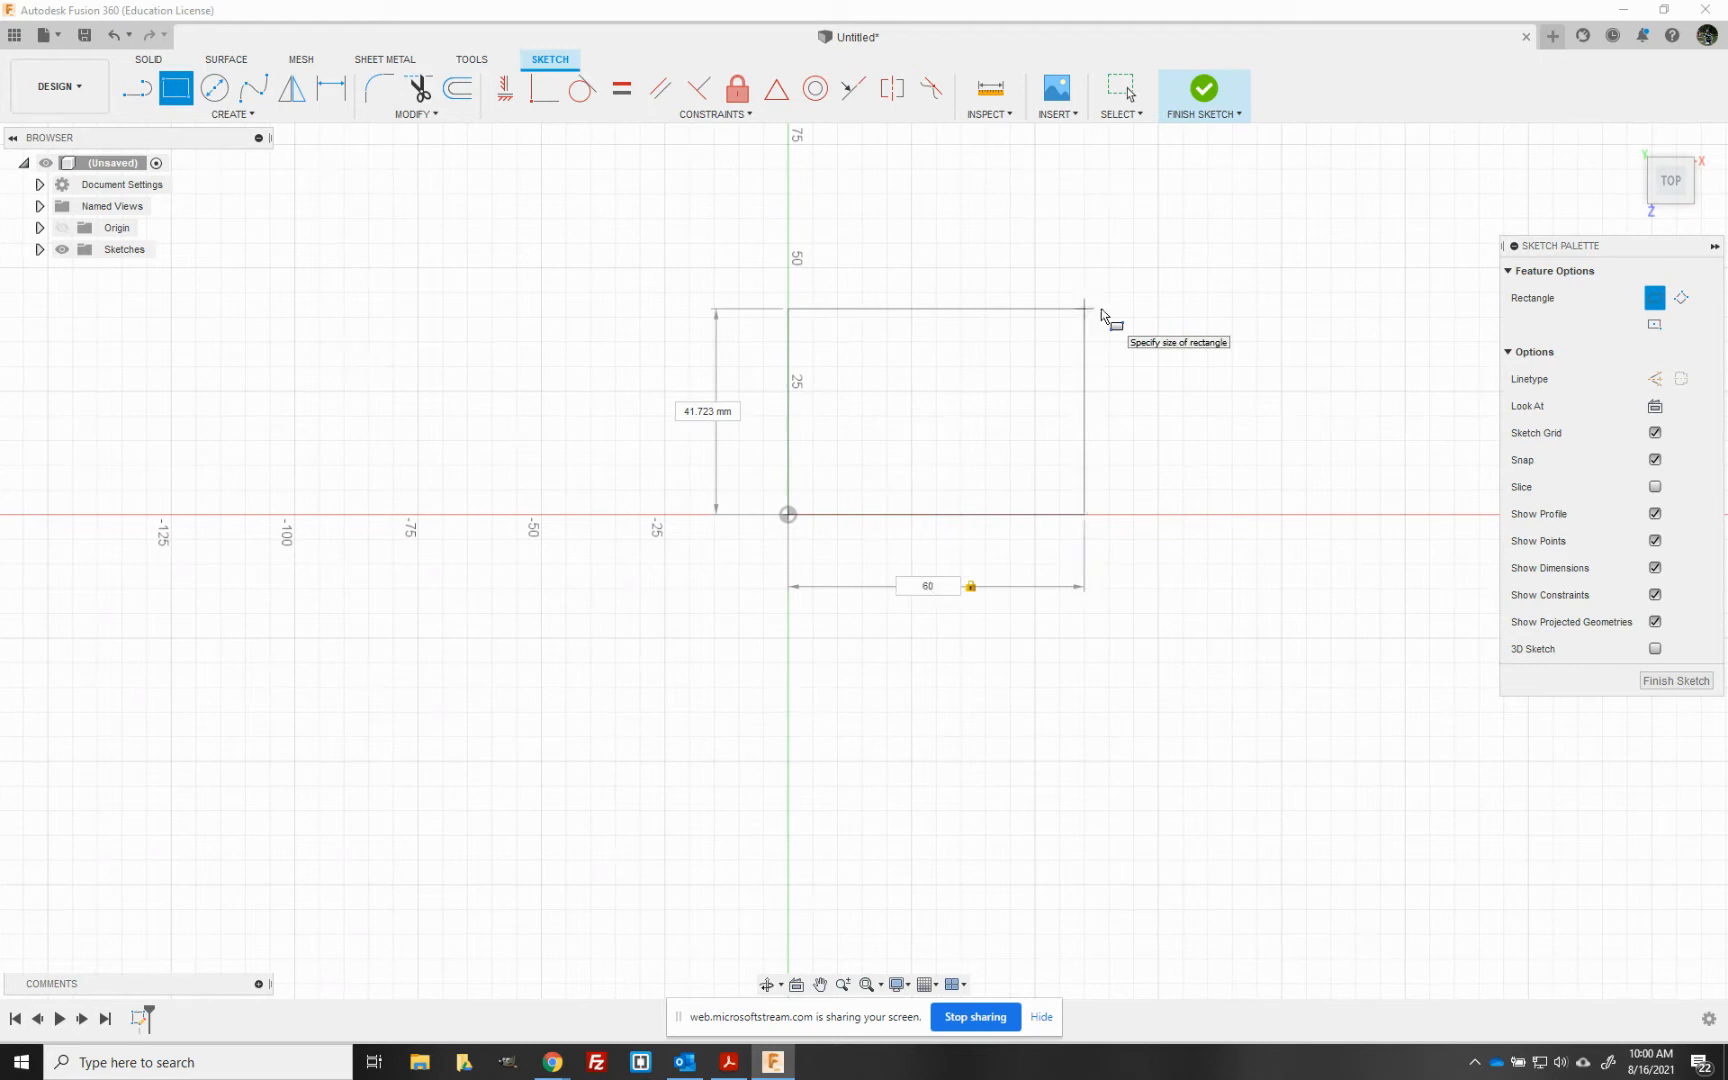
pyautogui.write('40')
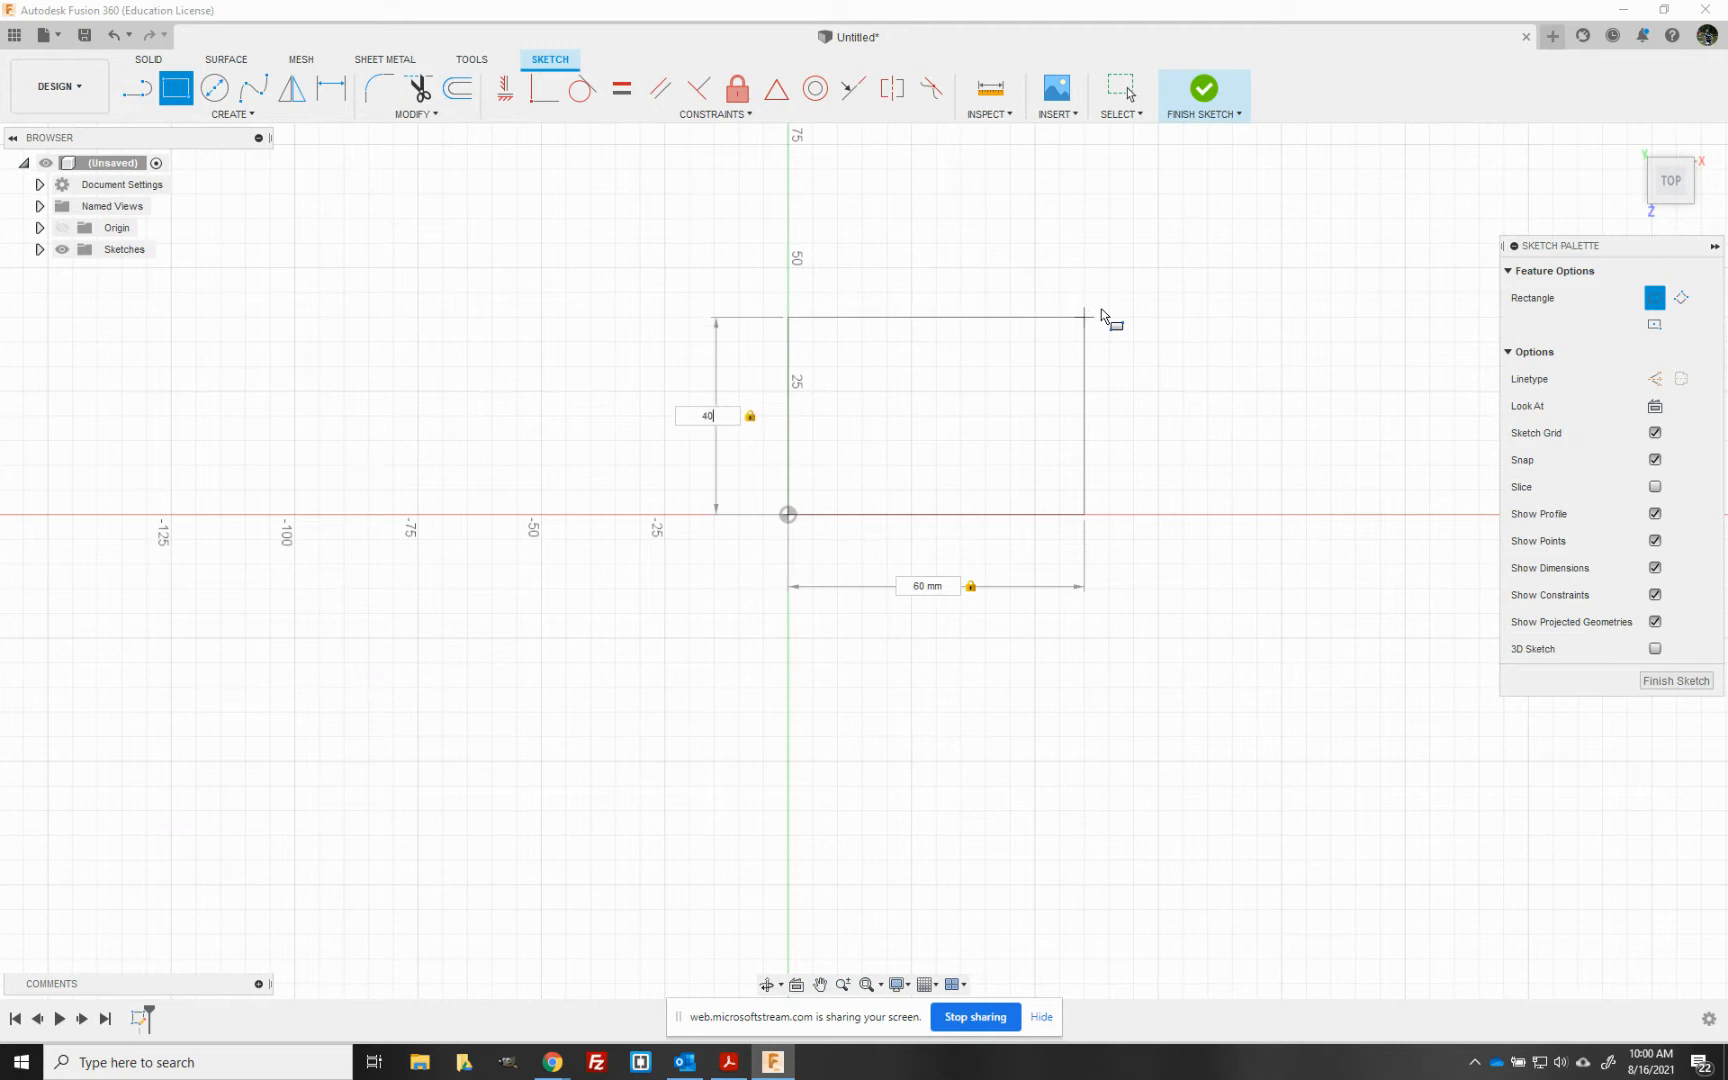
pyautogui.press('Return')
pyautogui.press('Escape')
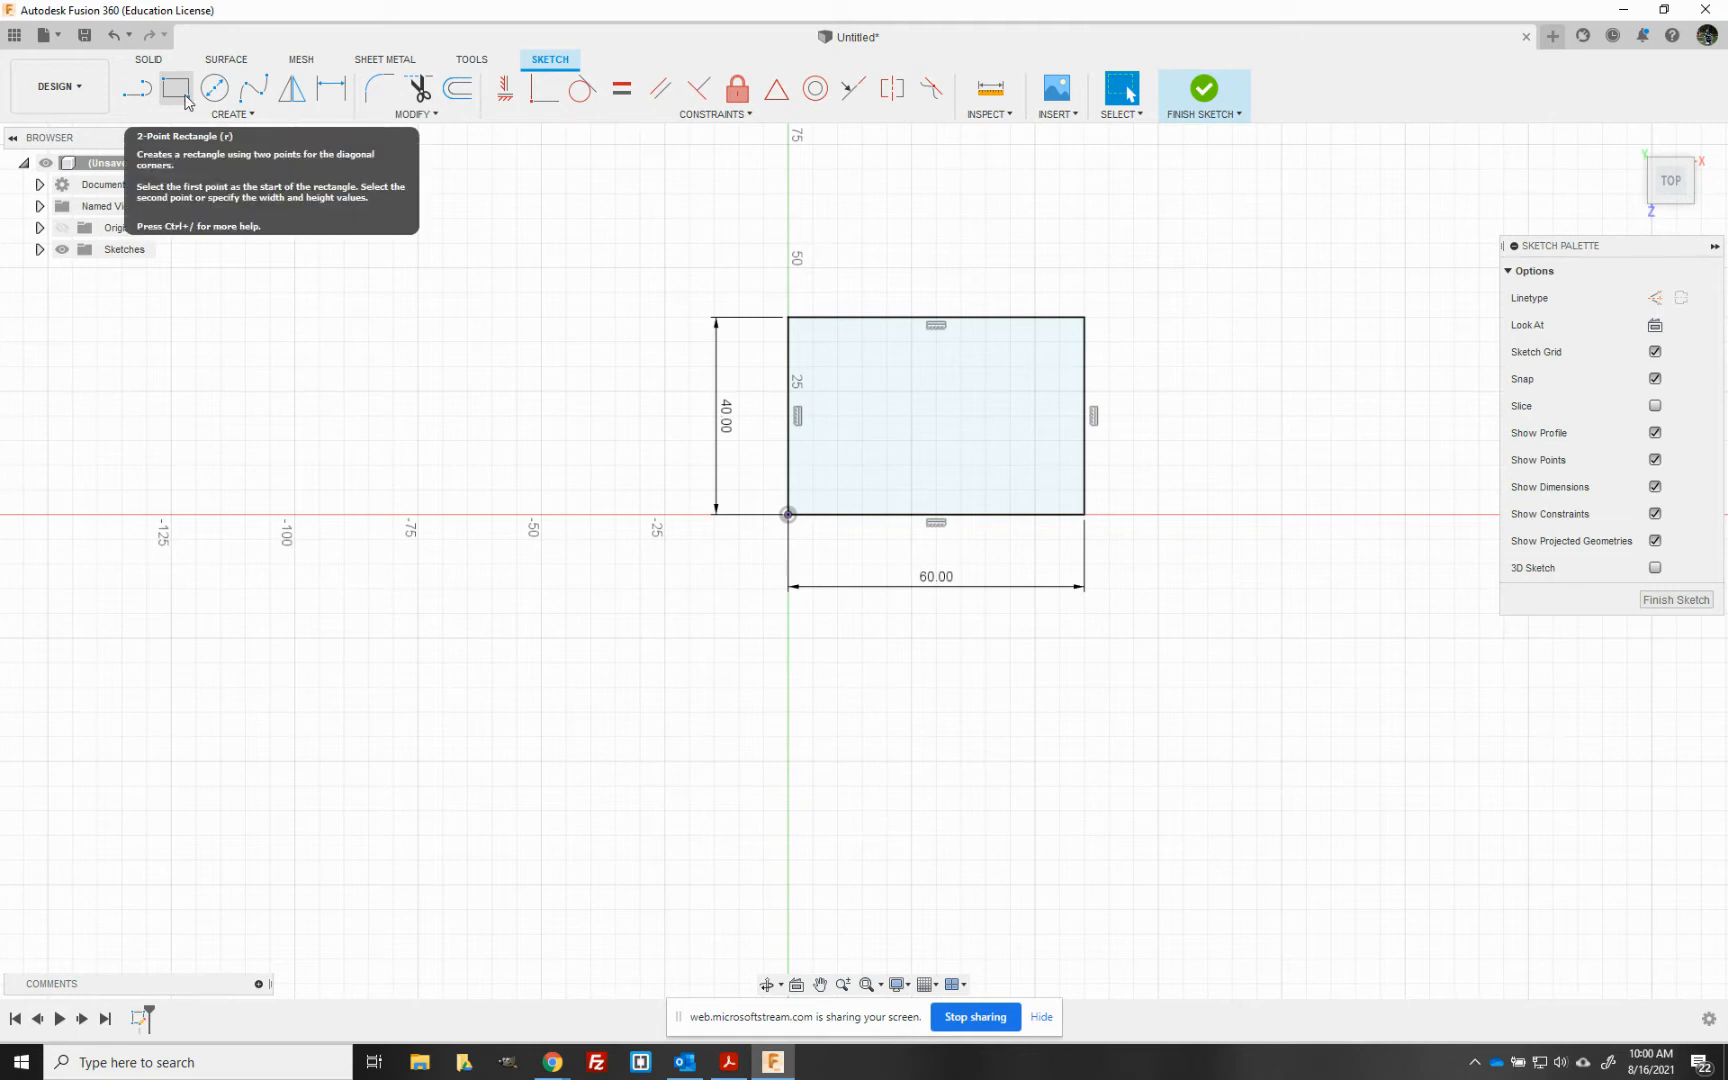
pyautogui.click(265, 118)
pyautogui.moveTo(268, 154)
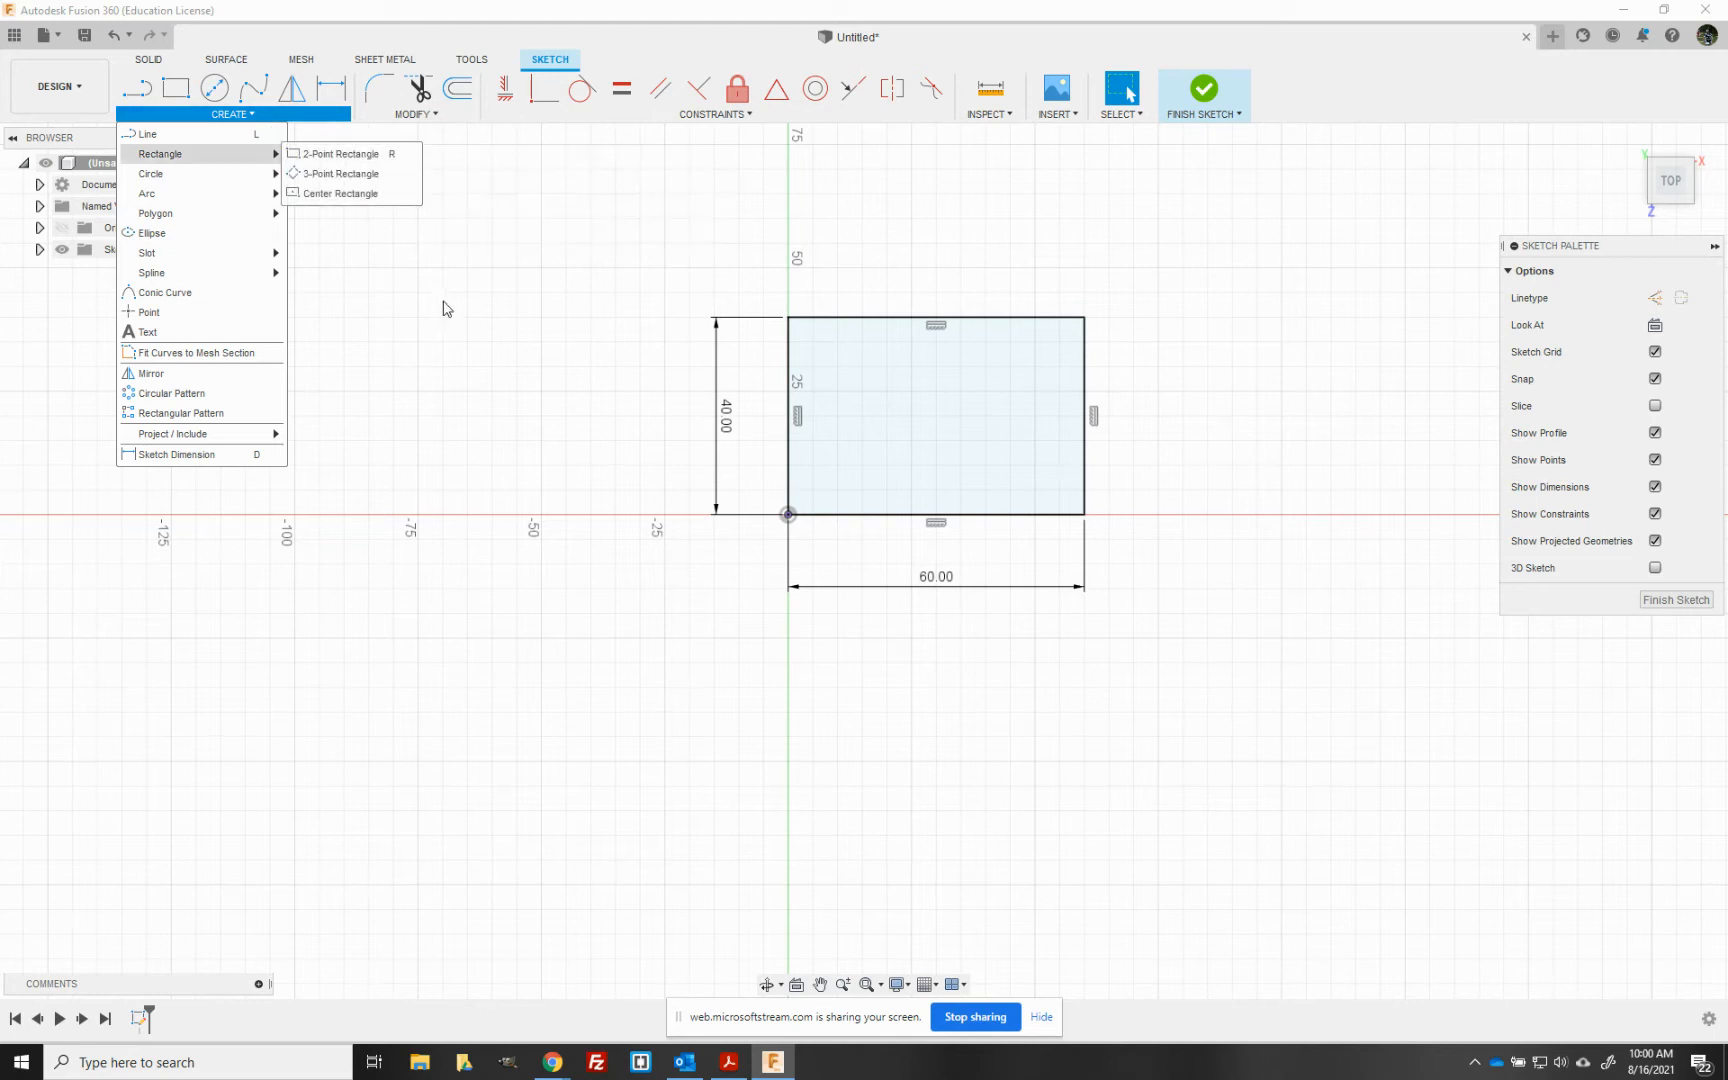
pyautogui.click(505, 293)
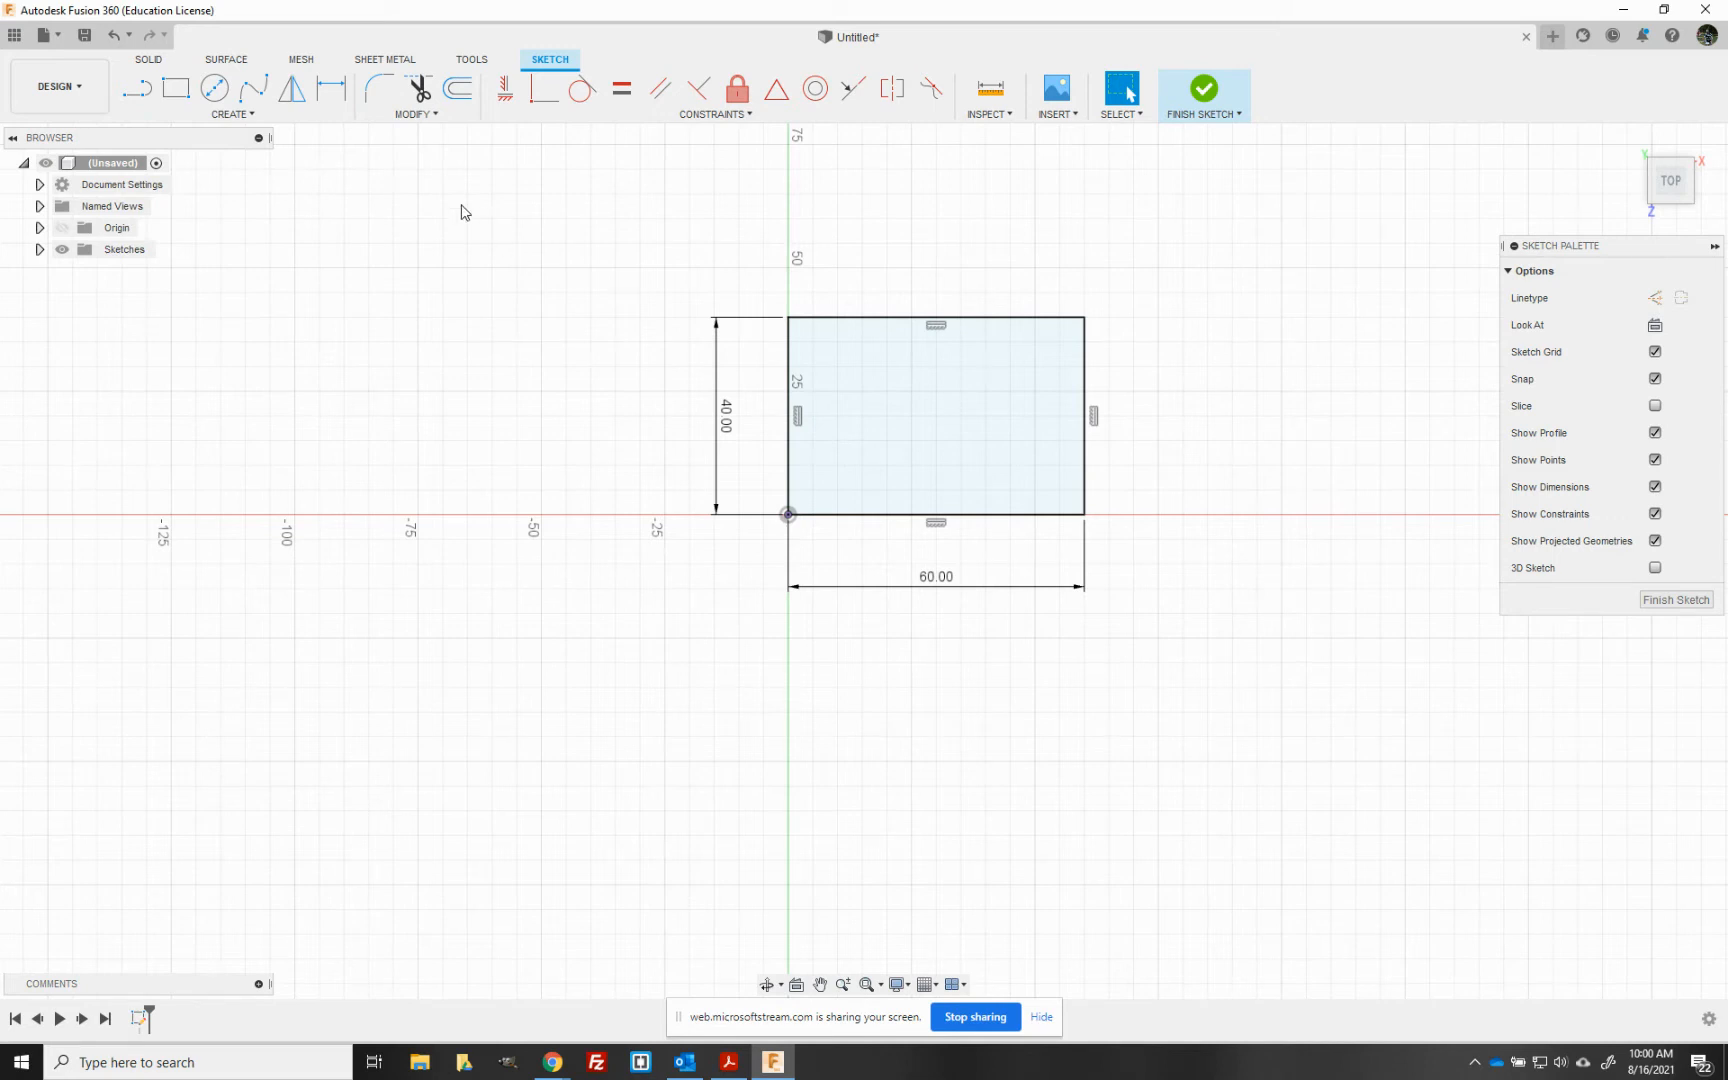
# - Fillet all four corners of the rectangle with a 4 mm radius
pyautogui.click(377, 90)
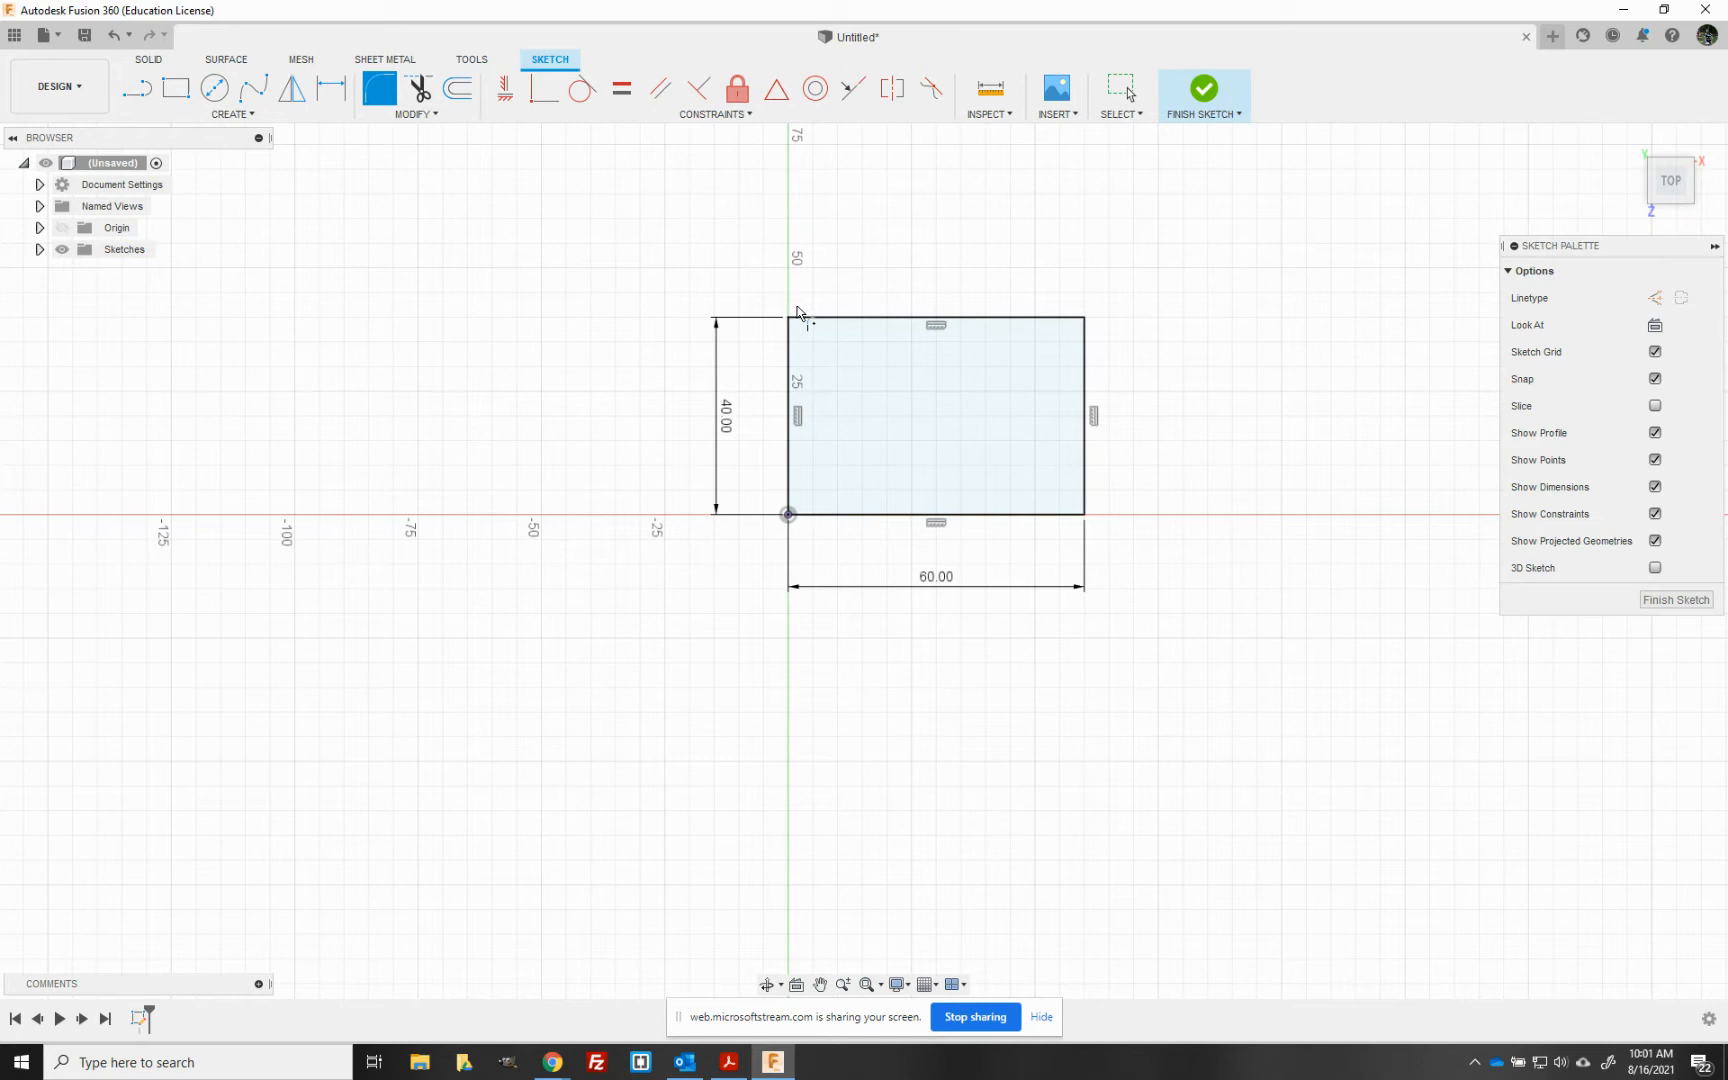
pyautogui.click(410, 114)
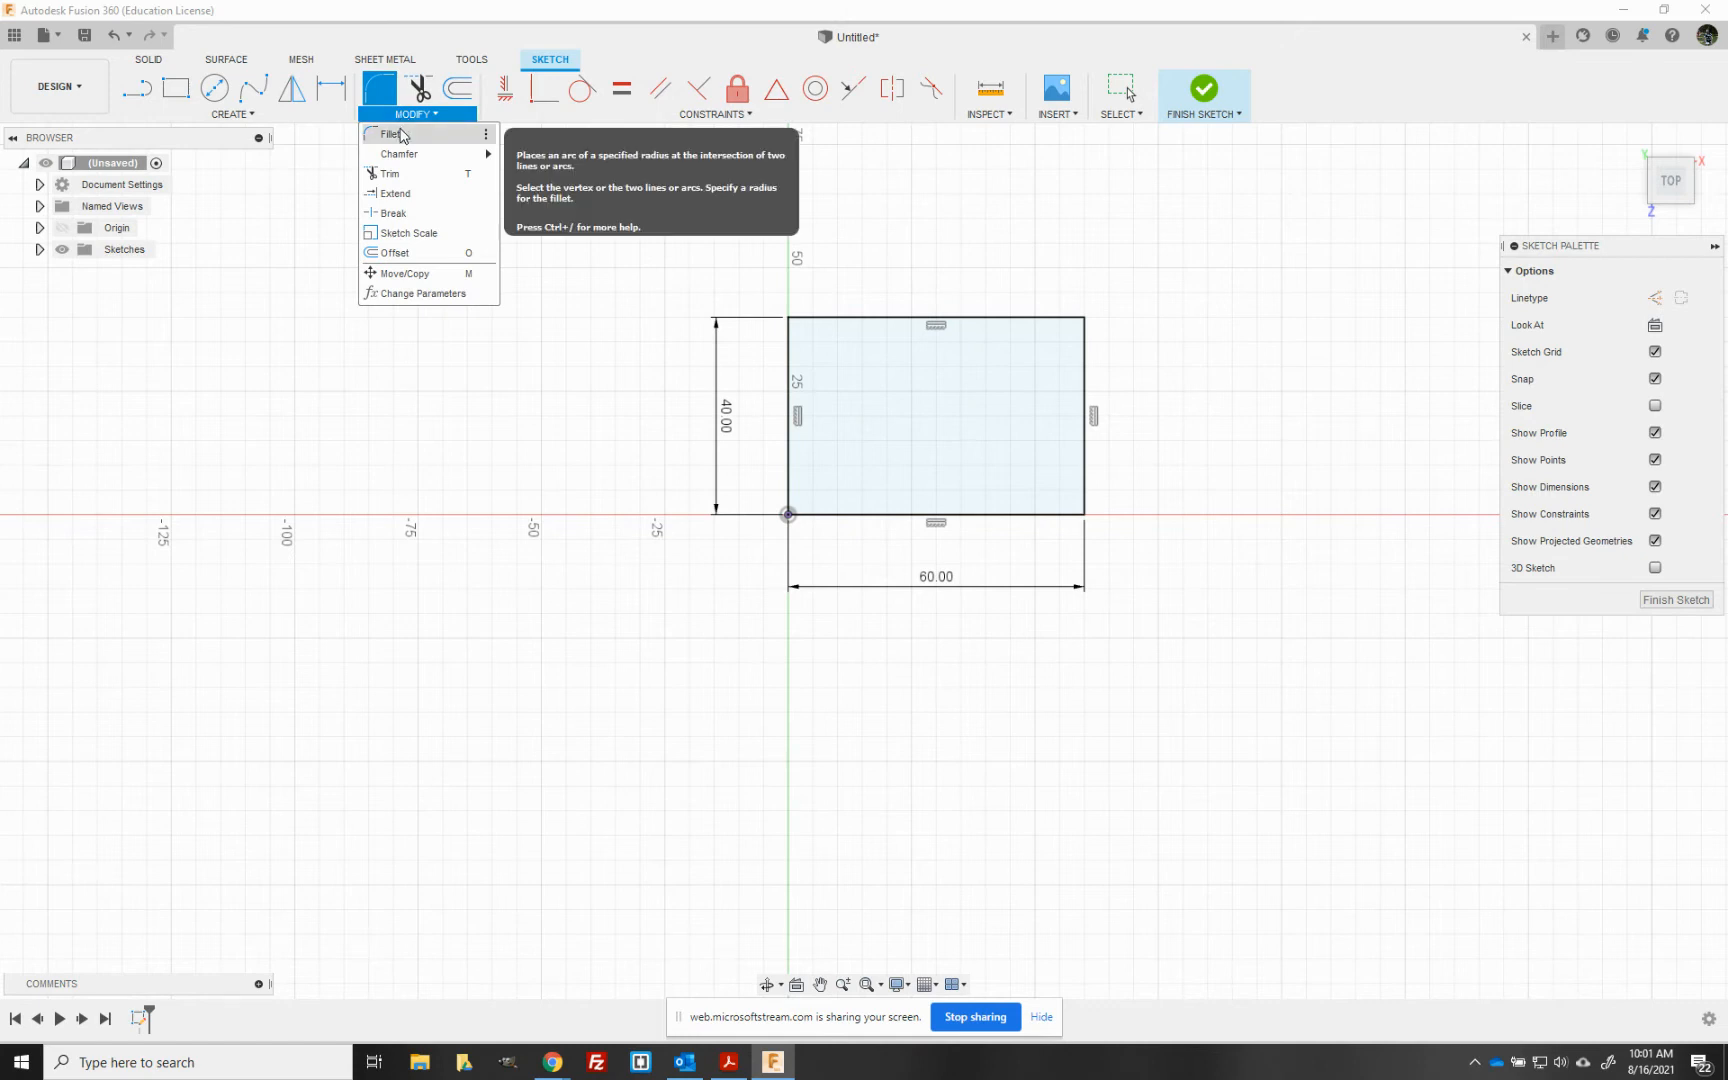
pyautogui.click(789, 319)
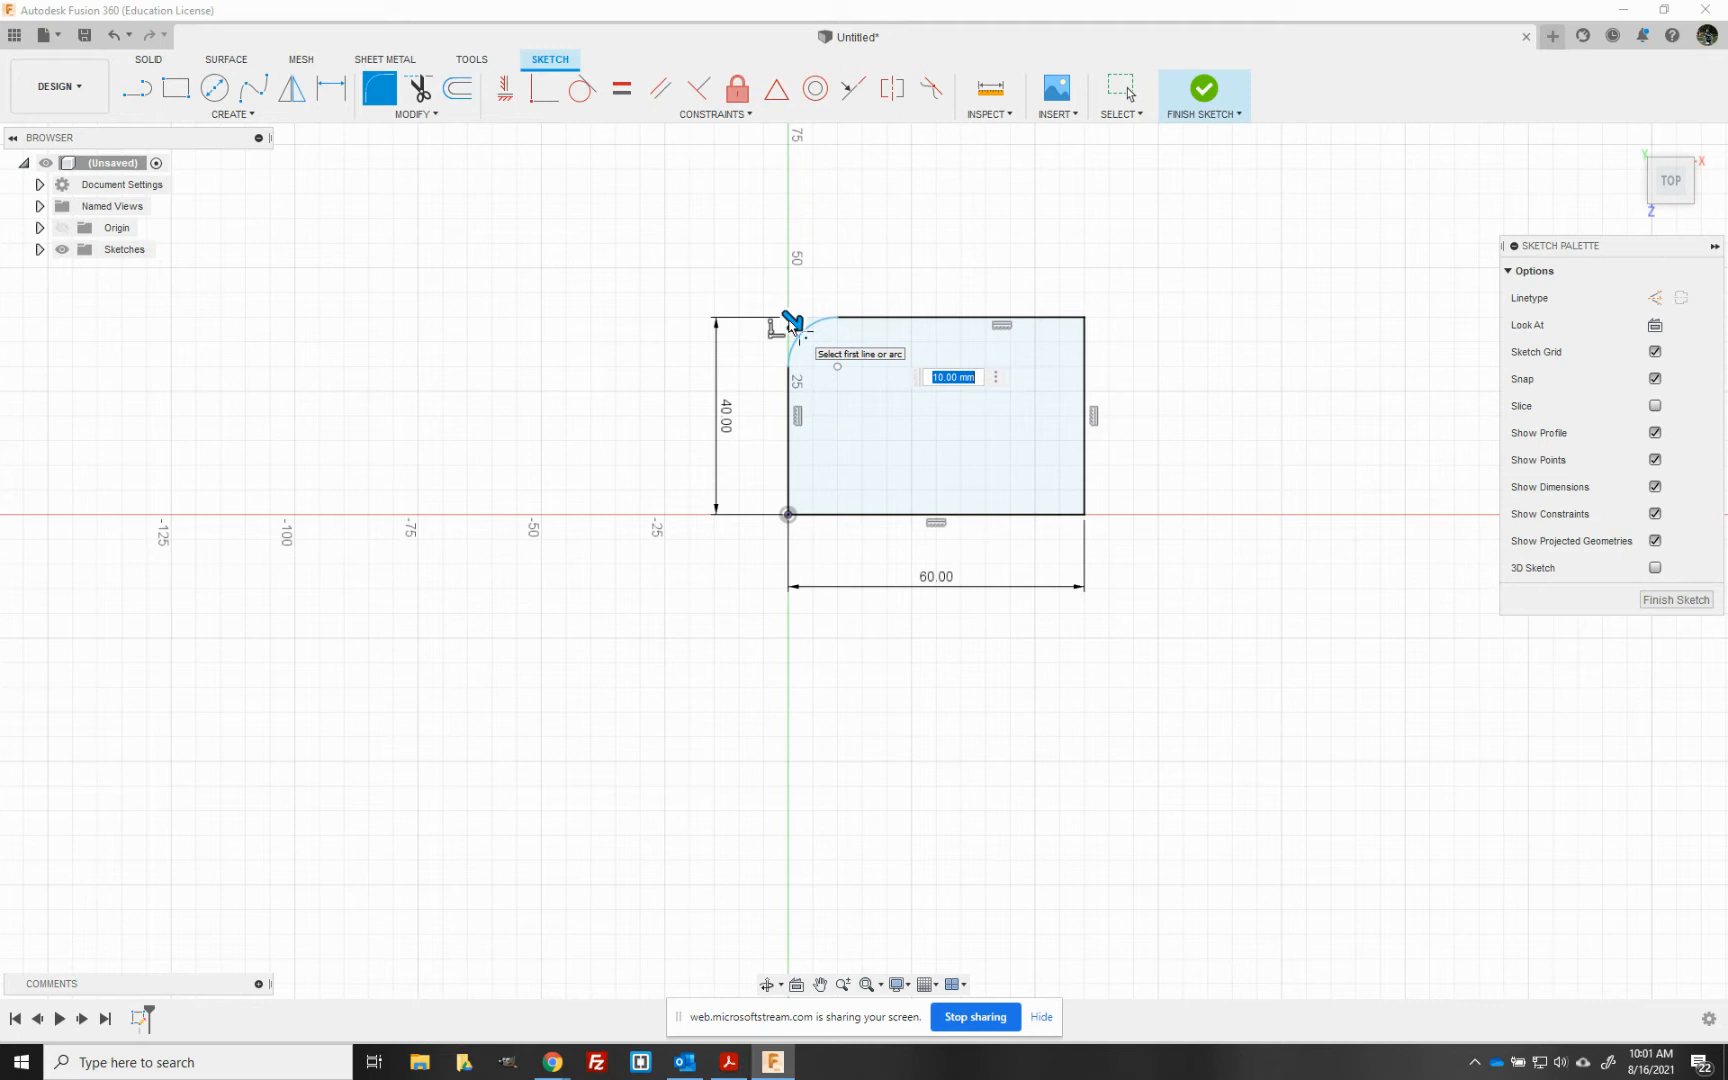
pyautogui.write('4')
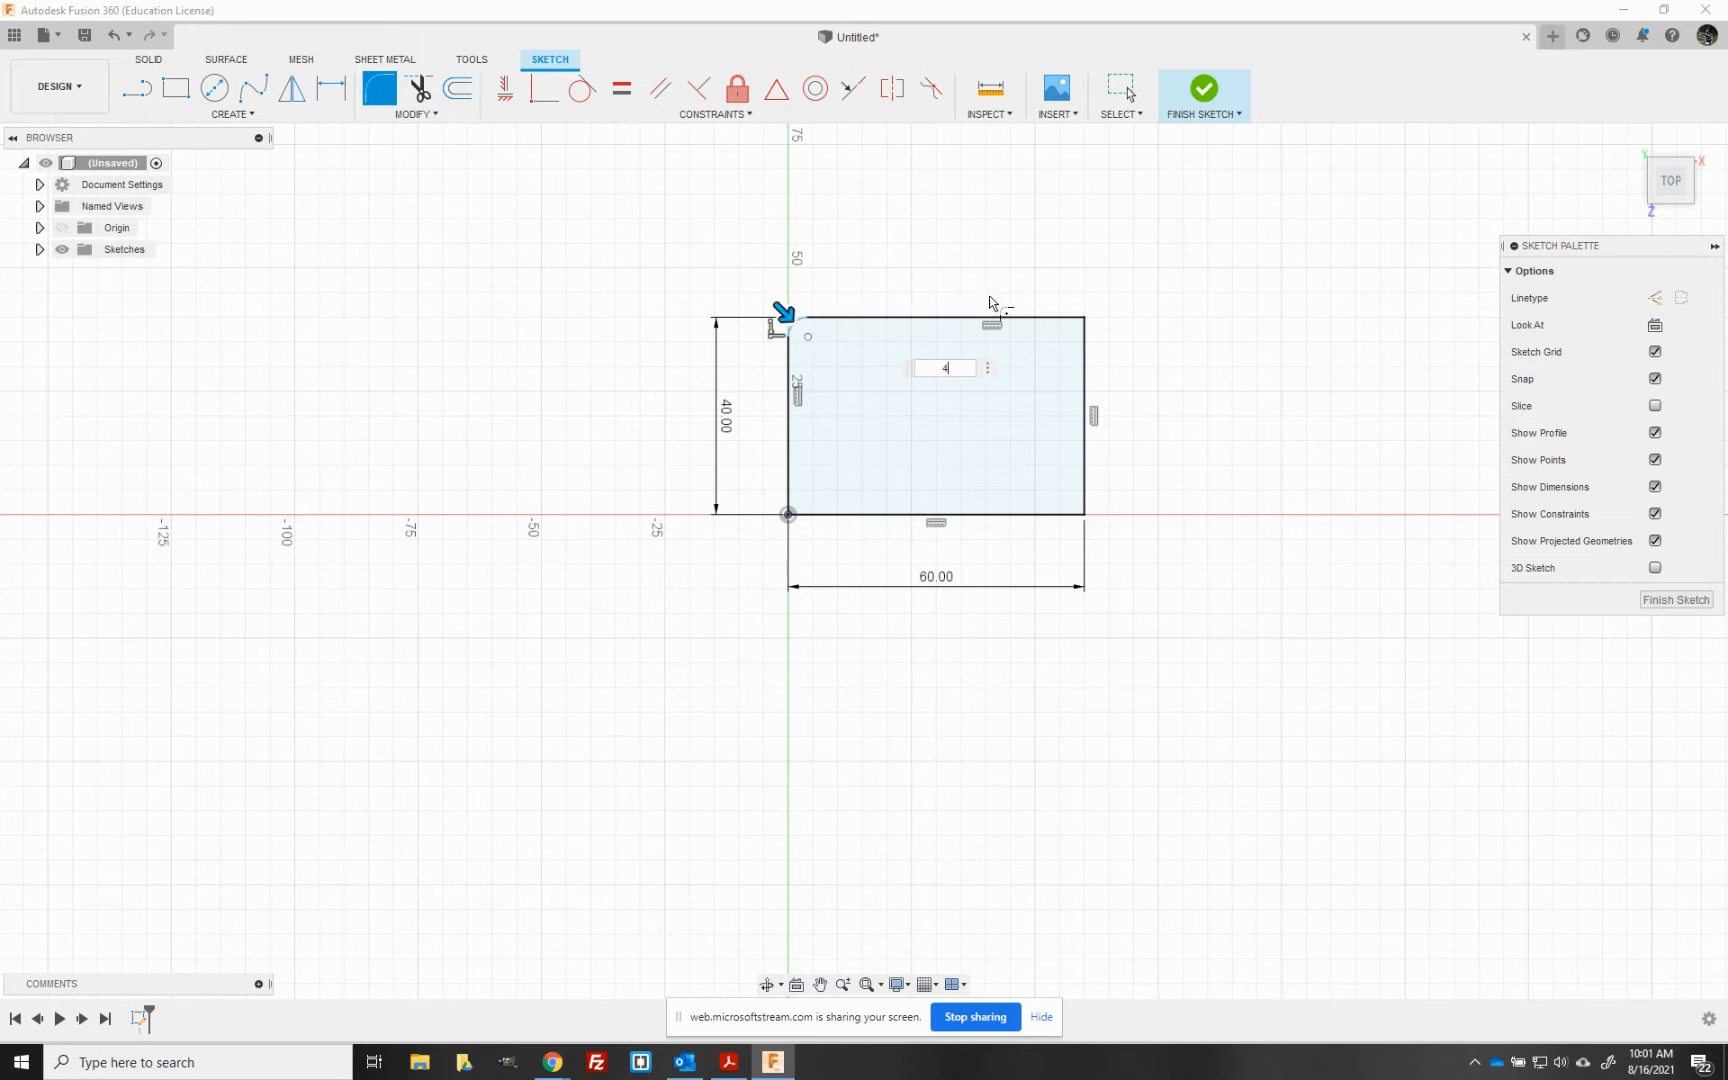
pyautogui.click(1085, 322)
pyautogui.click(1085, 518)
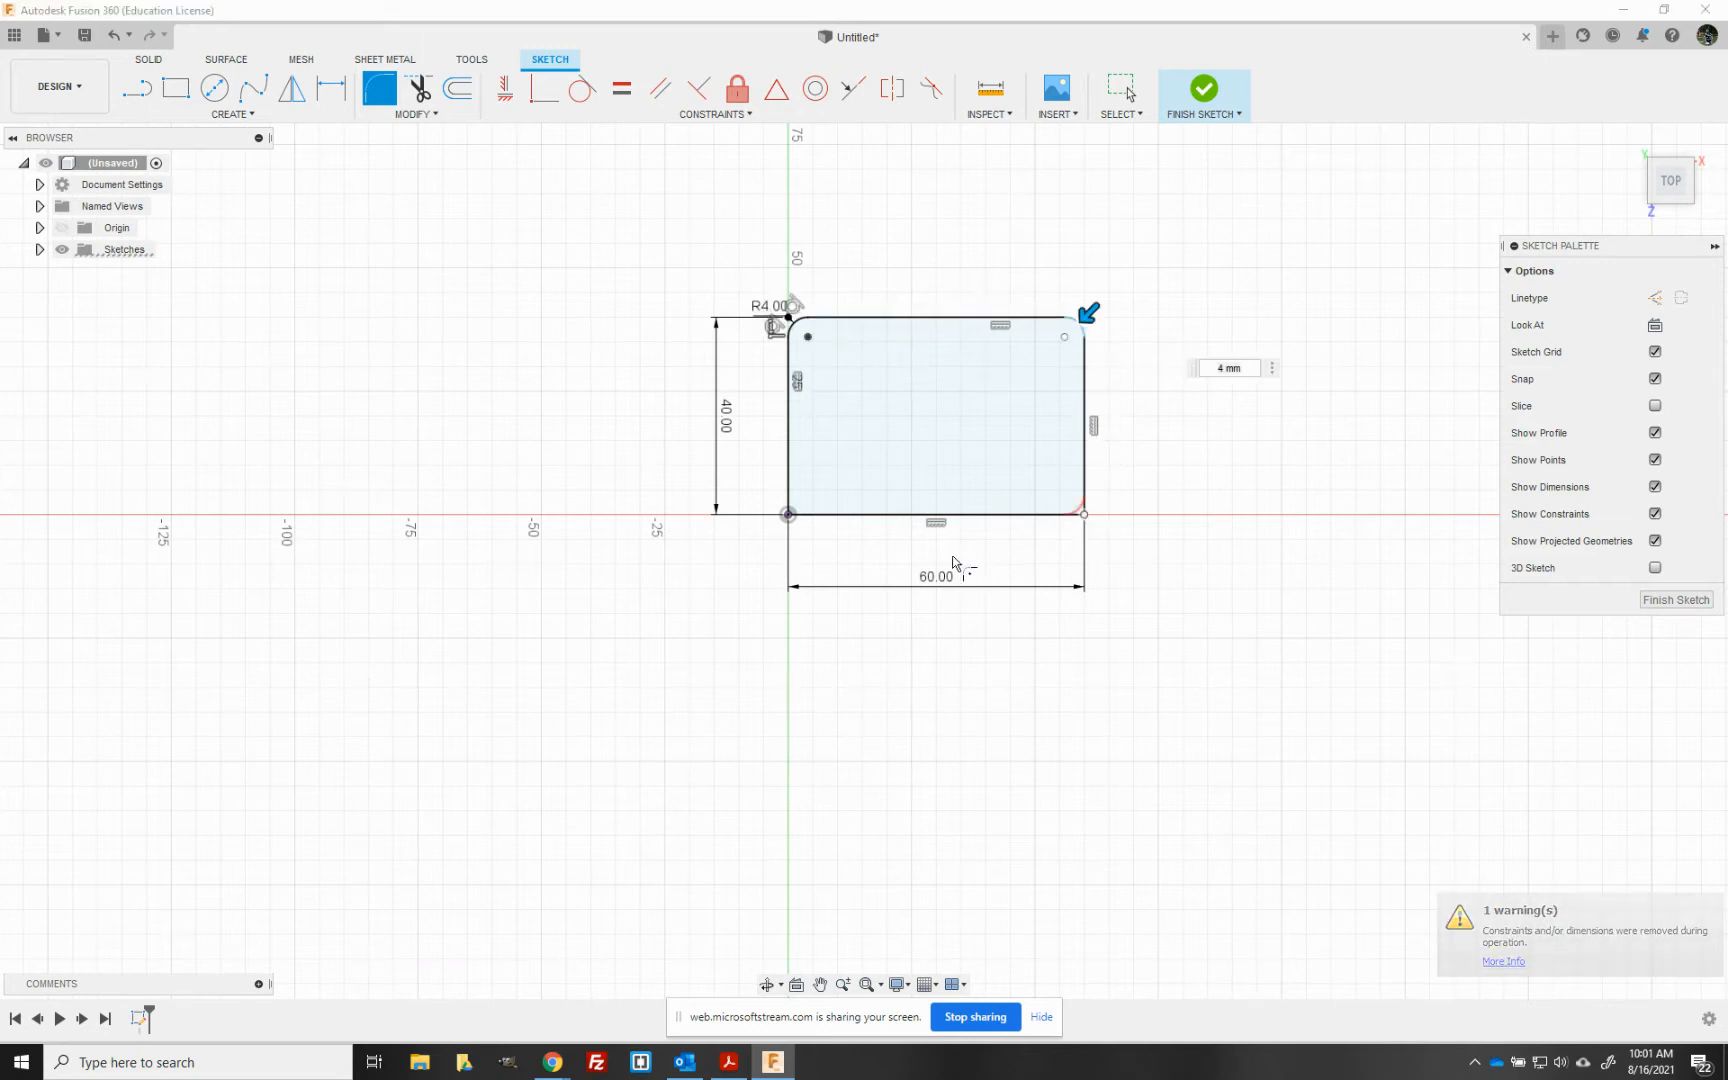
pyautogui.click(790, 517)
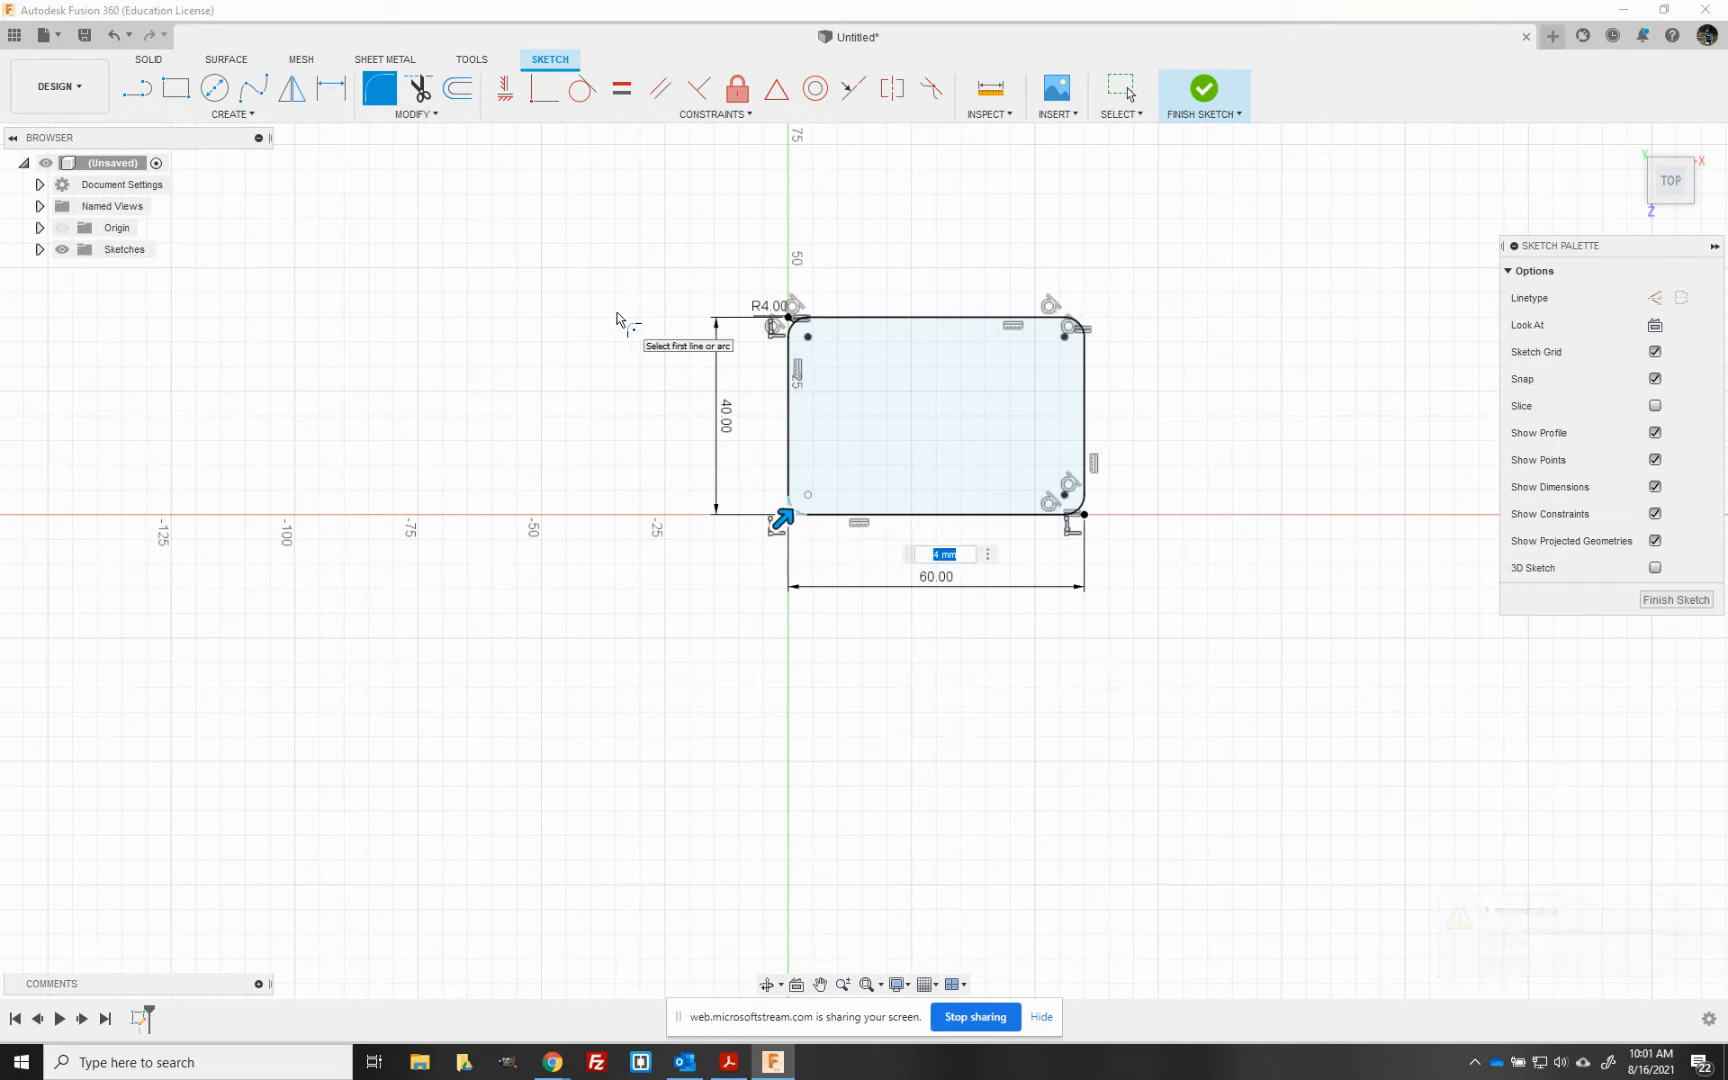
pyautogui.press('Escape')
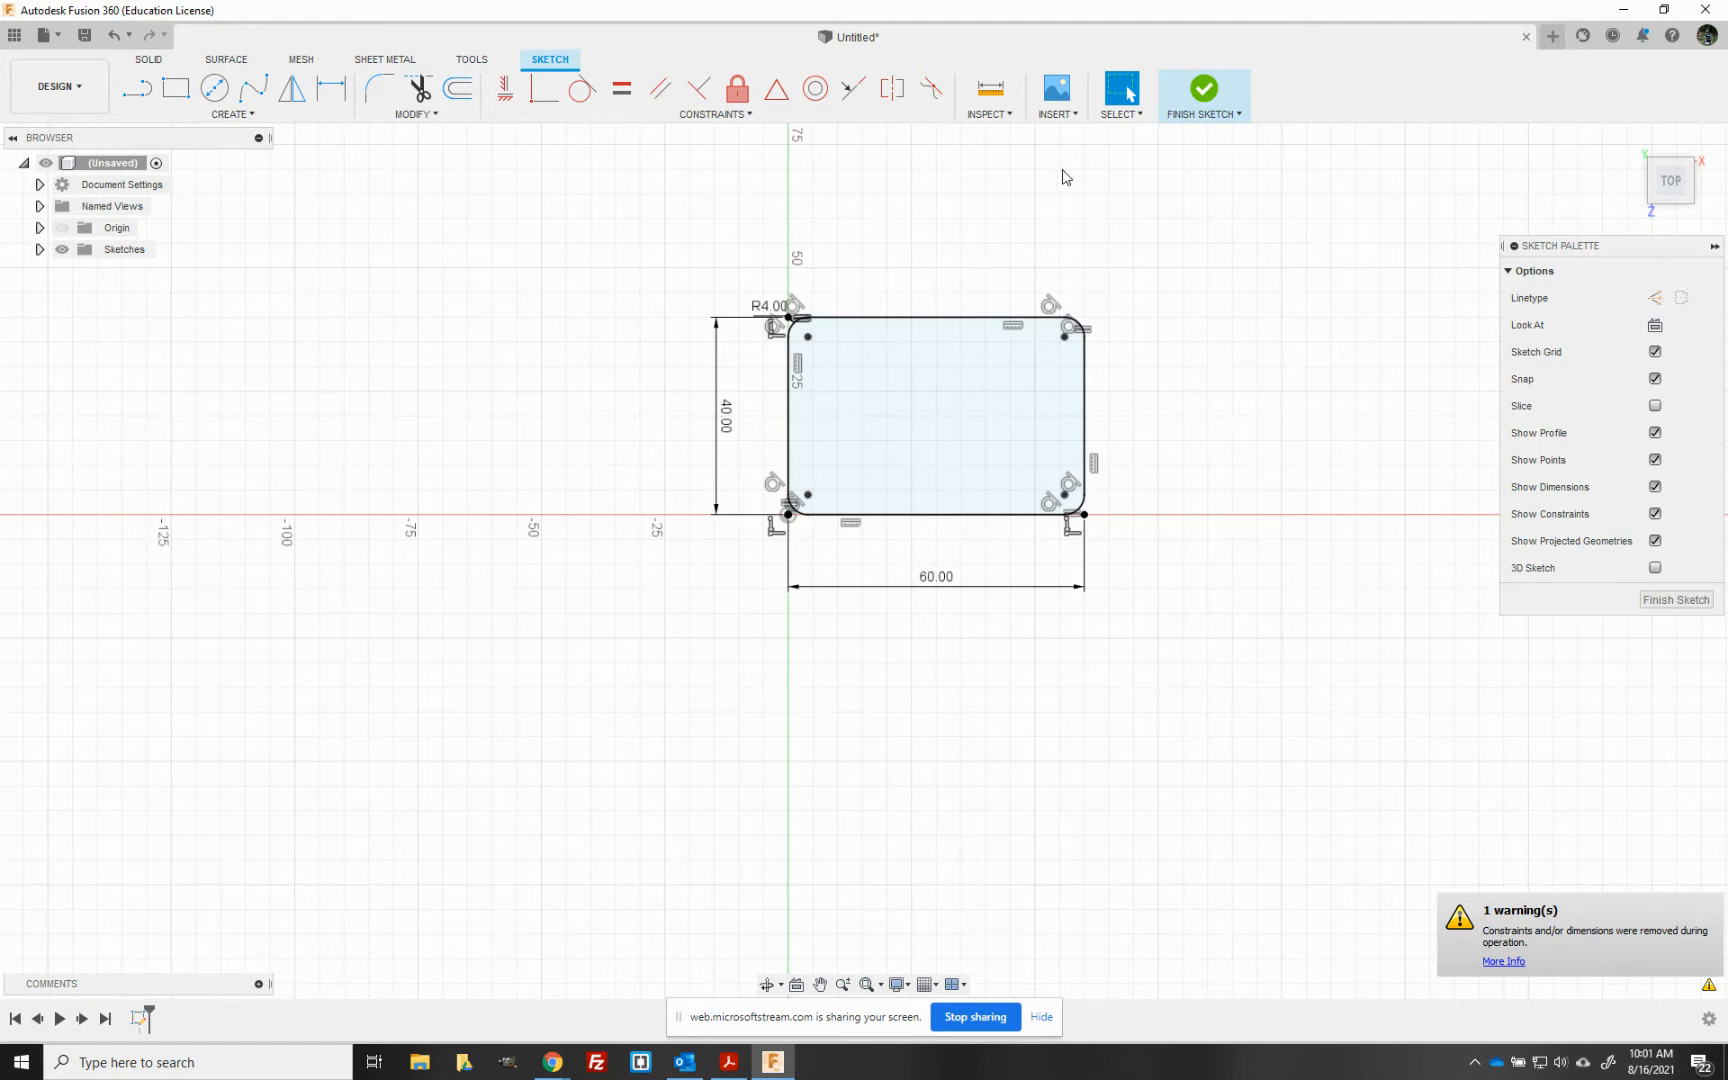
# - Finish the sketch and extrude the rounded rectangle 5 mm upward as a new body
pyautogui.click(1204, 90)
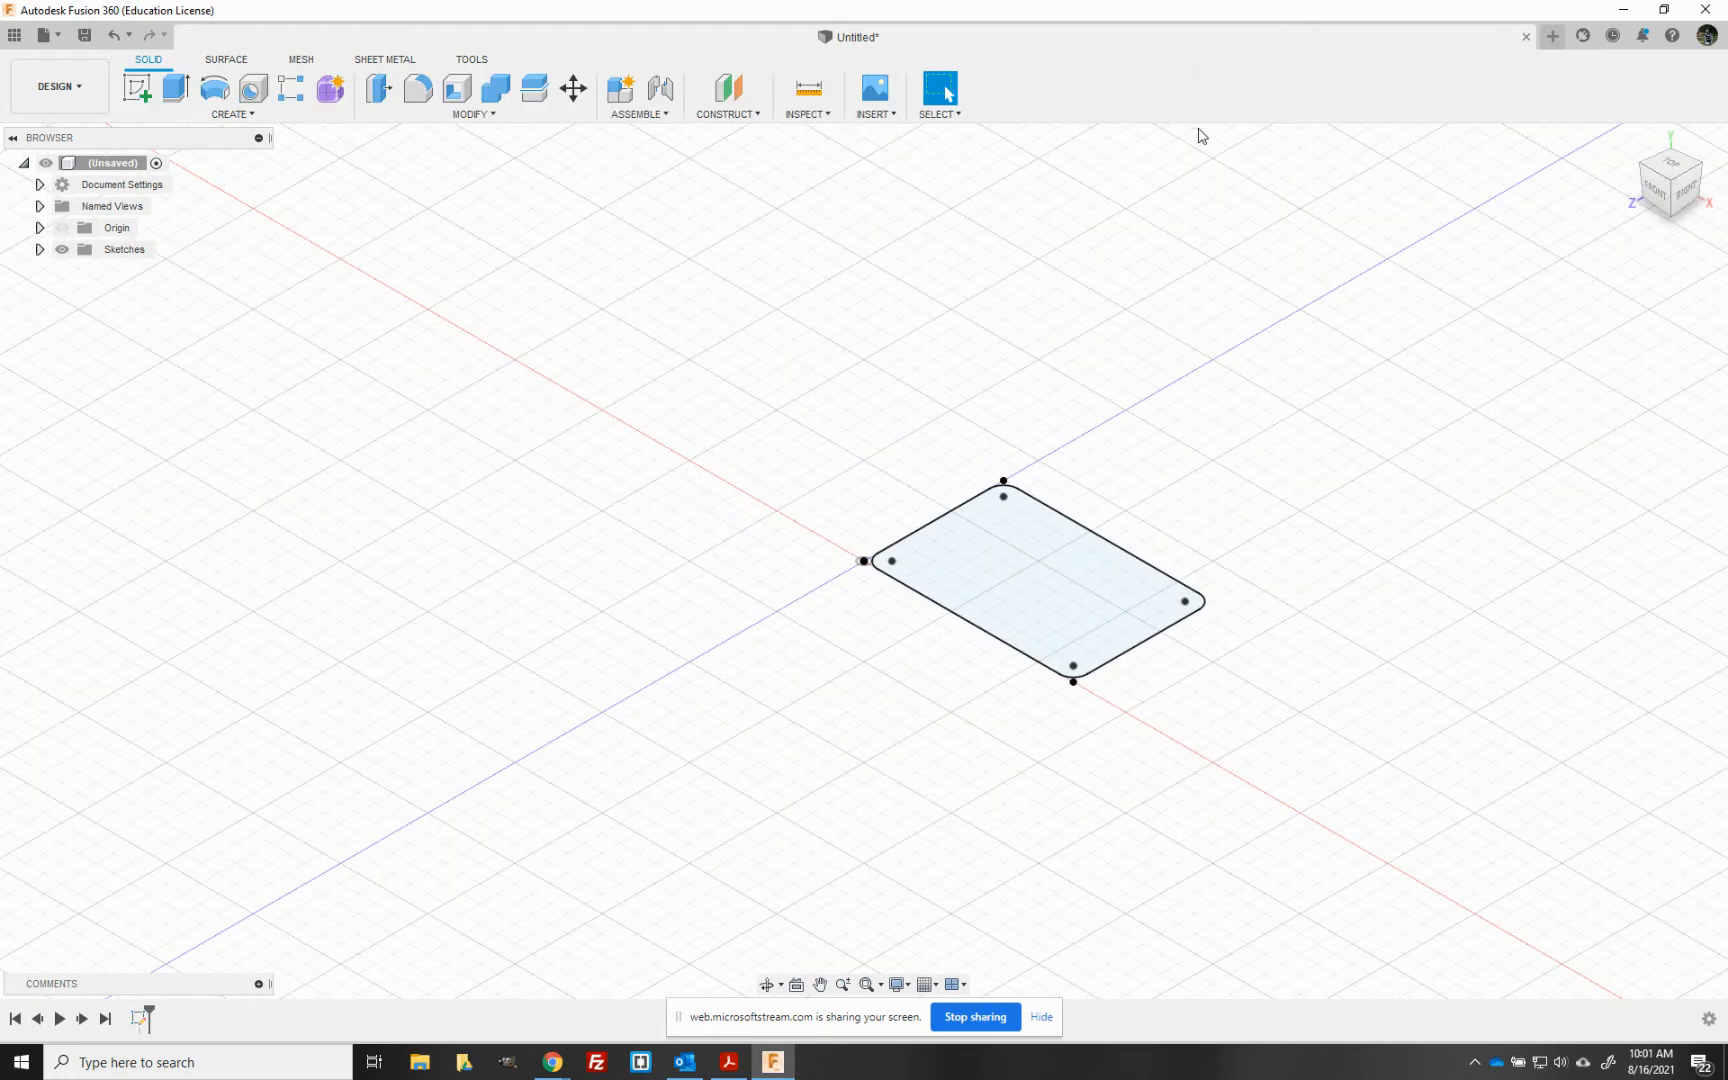
pyautogui.click(172, 92)
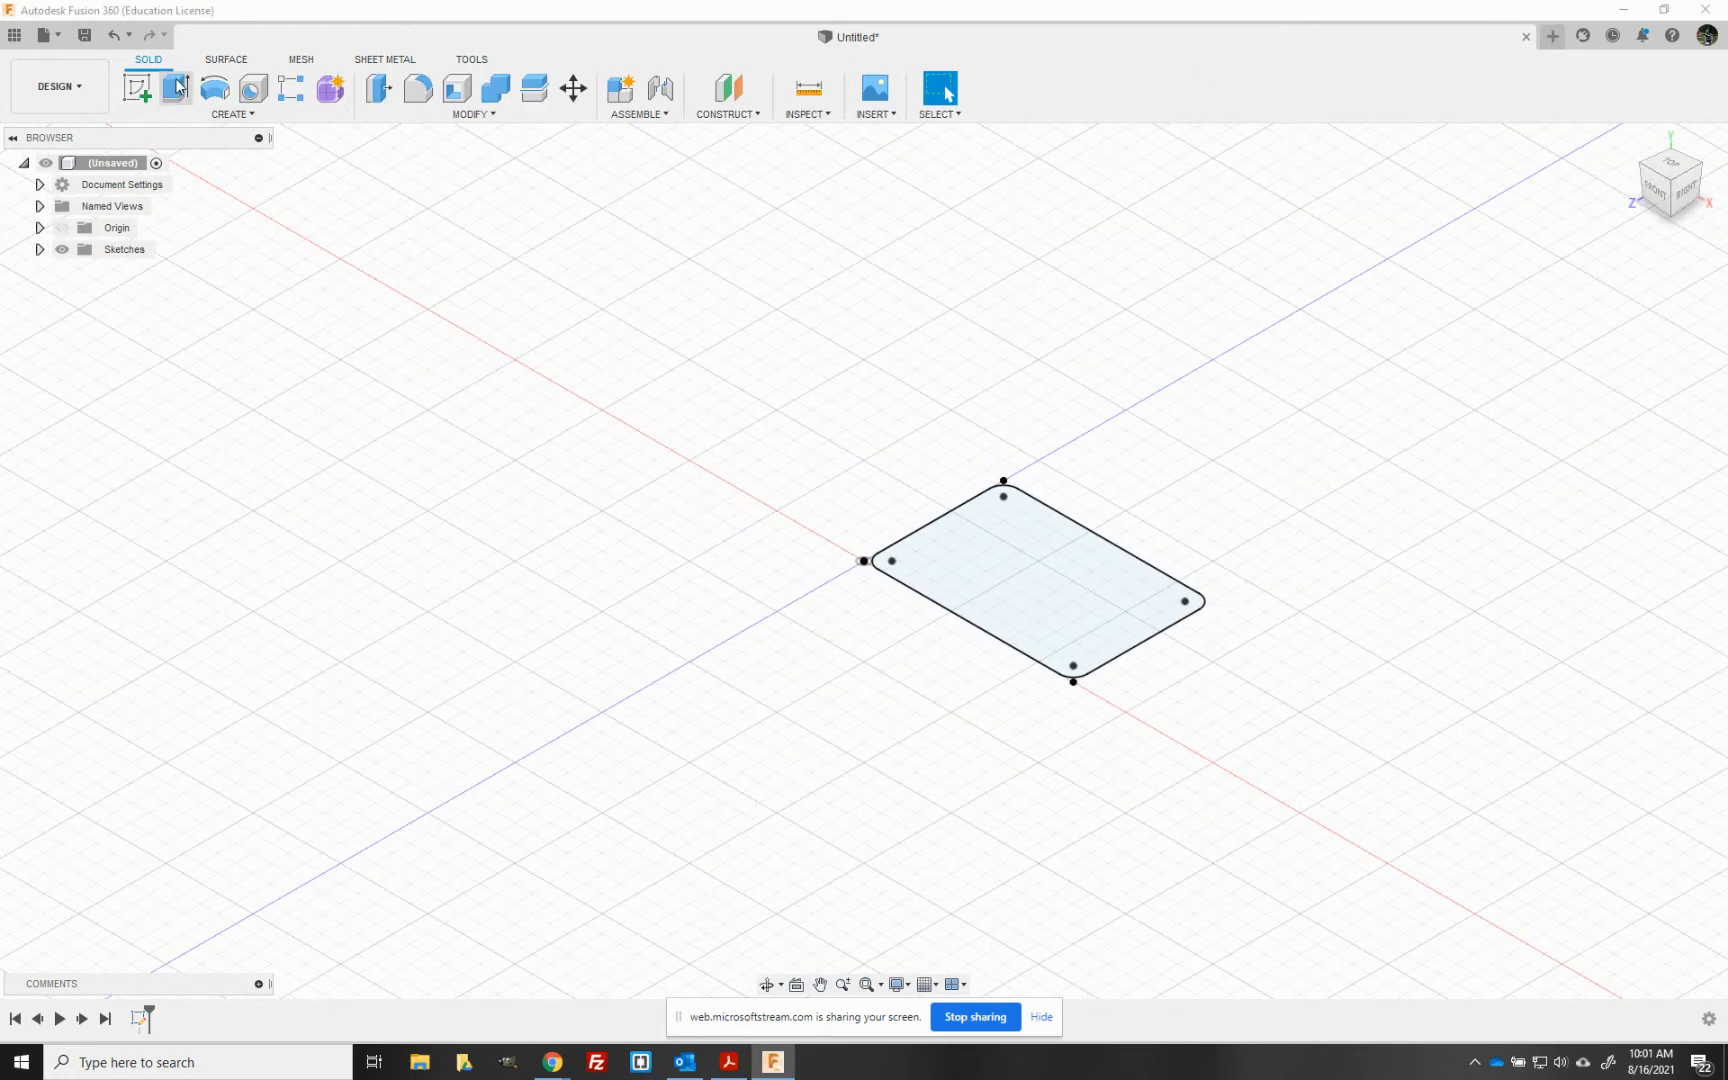
pyautogui.click(229, 114)
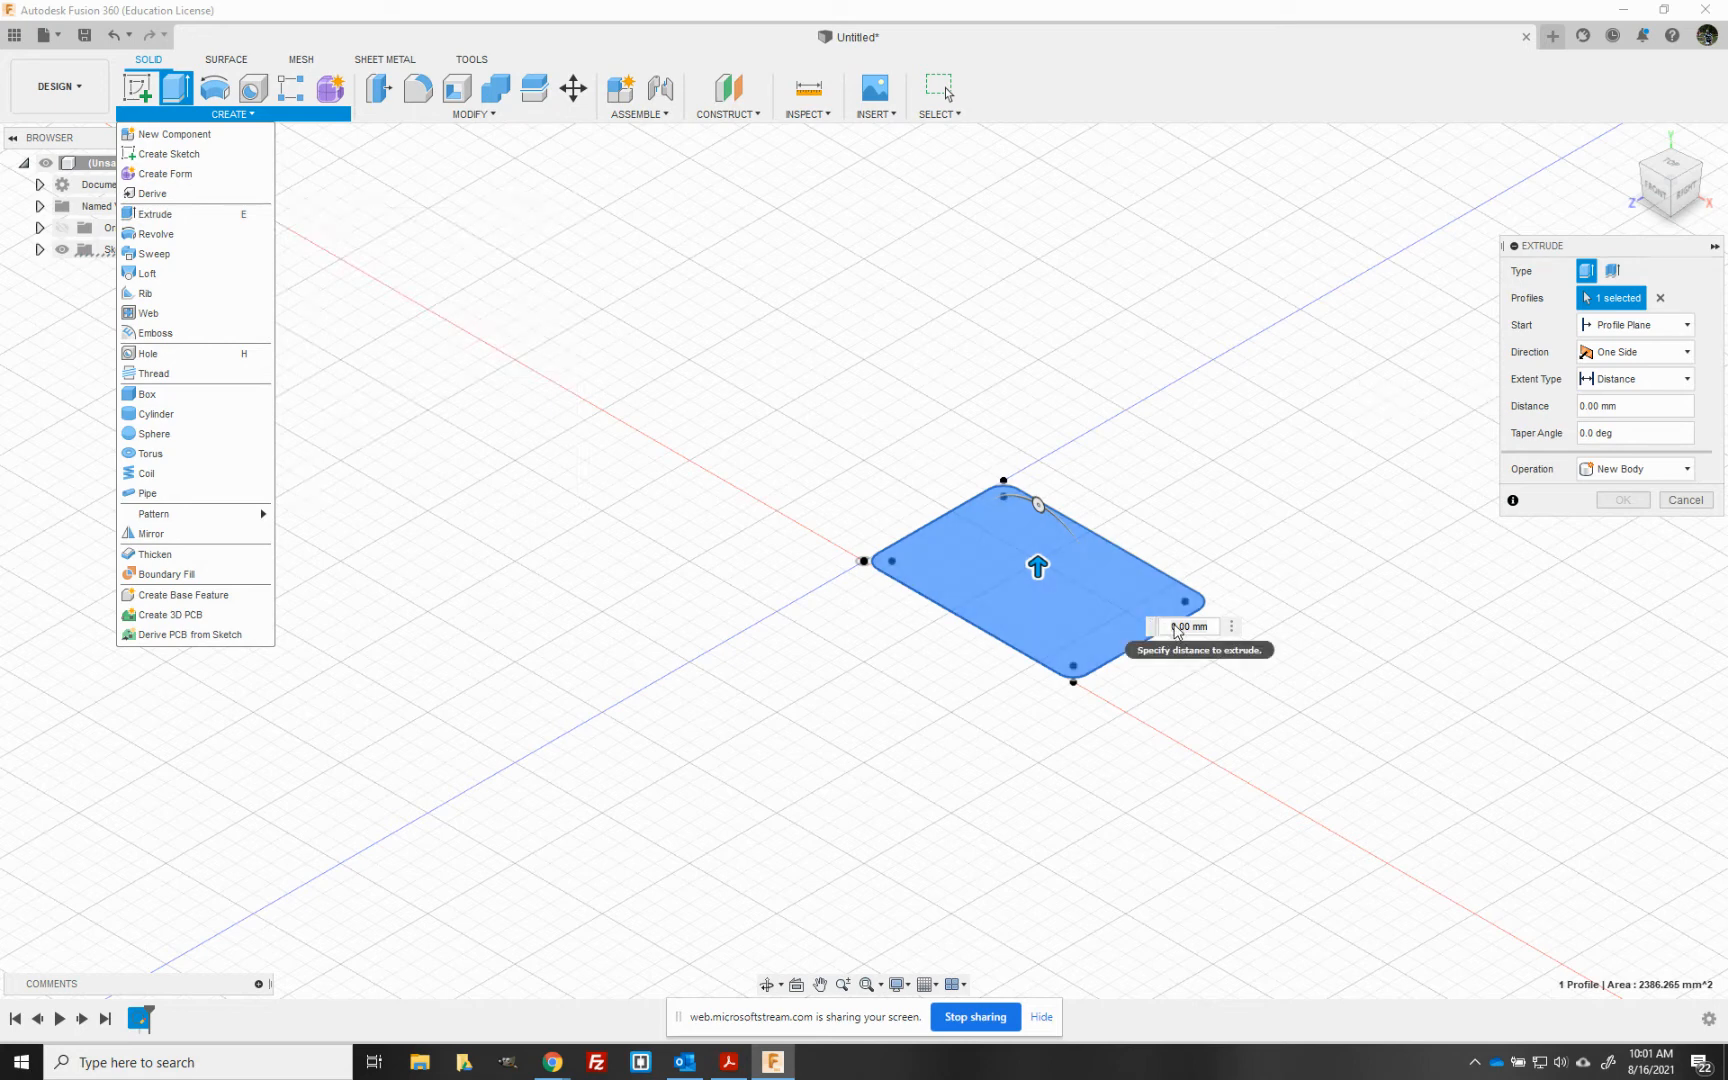
pyautogui.click(1188, 626)
pyautogui.write('5')
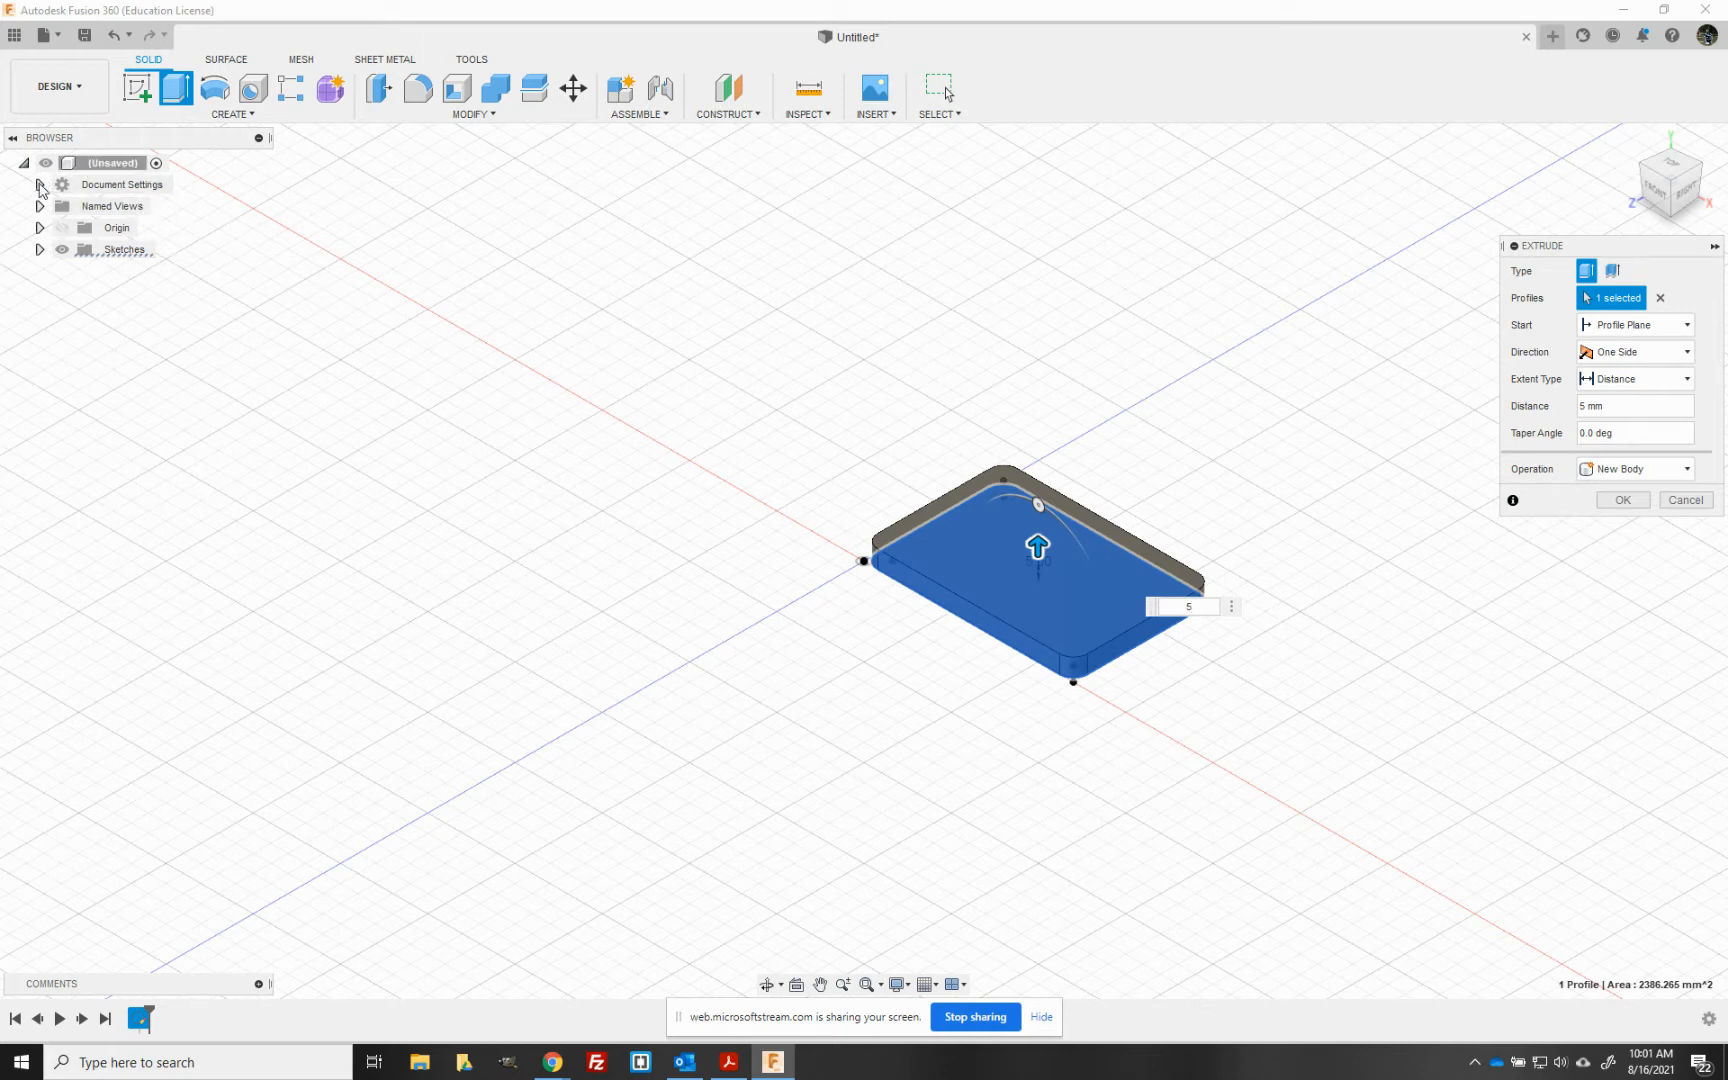
pyautogui.click(40, 184)
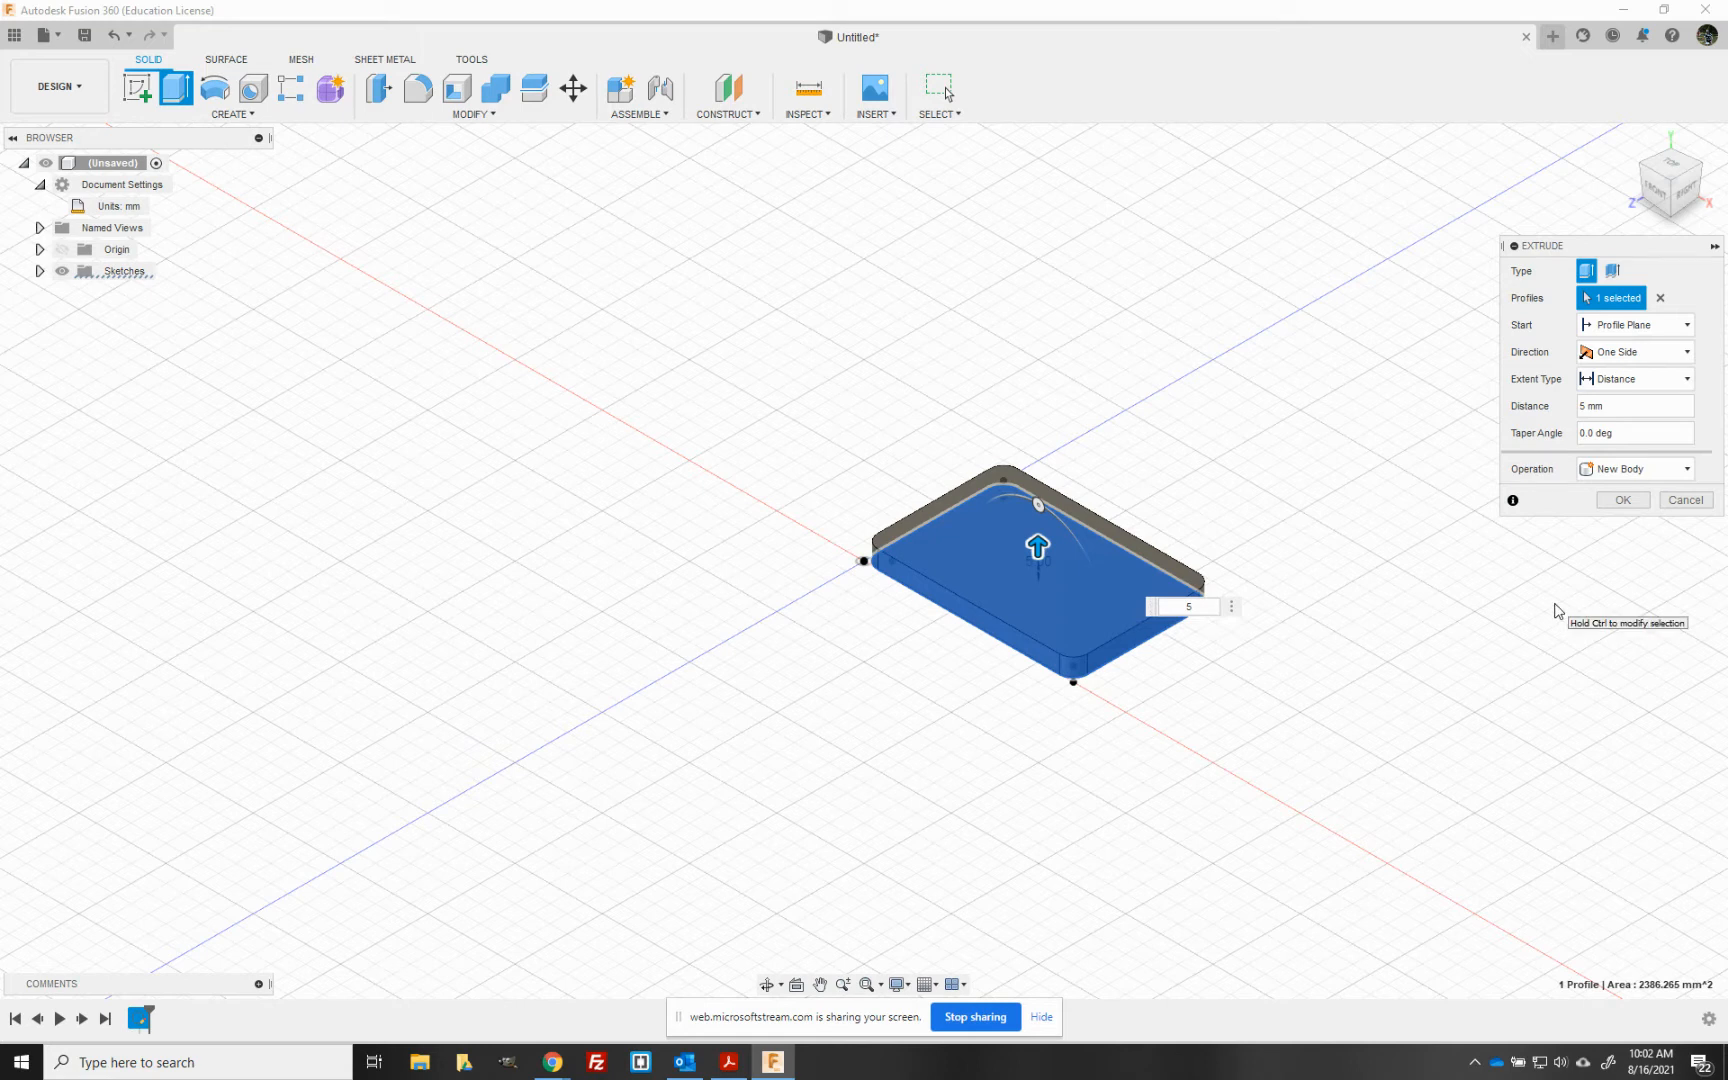
pyautogui.press('Return')
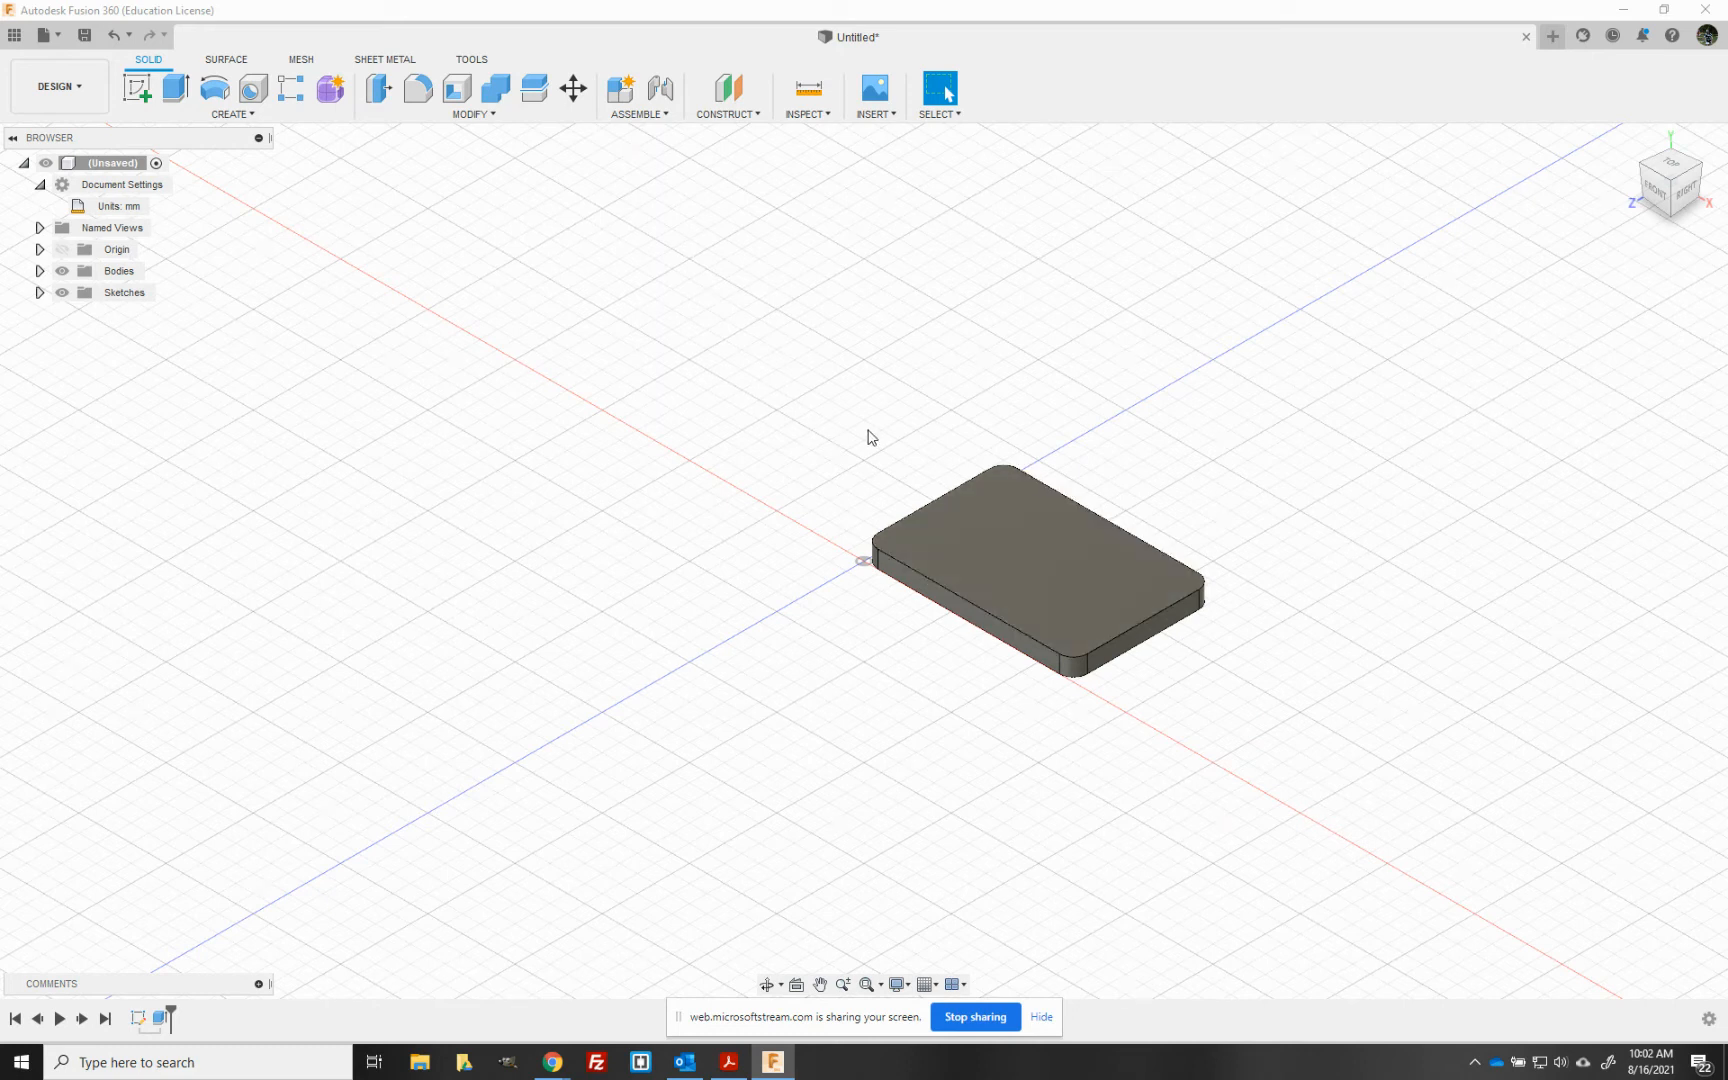
# - Start a new sketch on the plate's top face
pyautogui.click(130, 95)
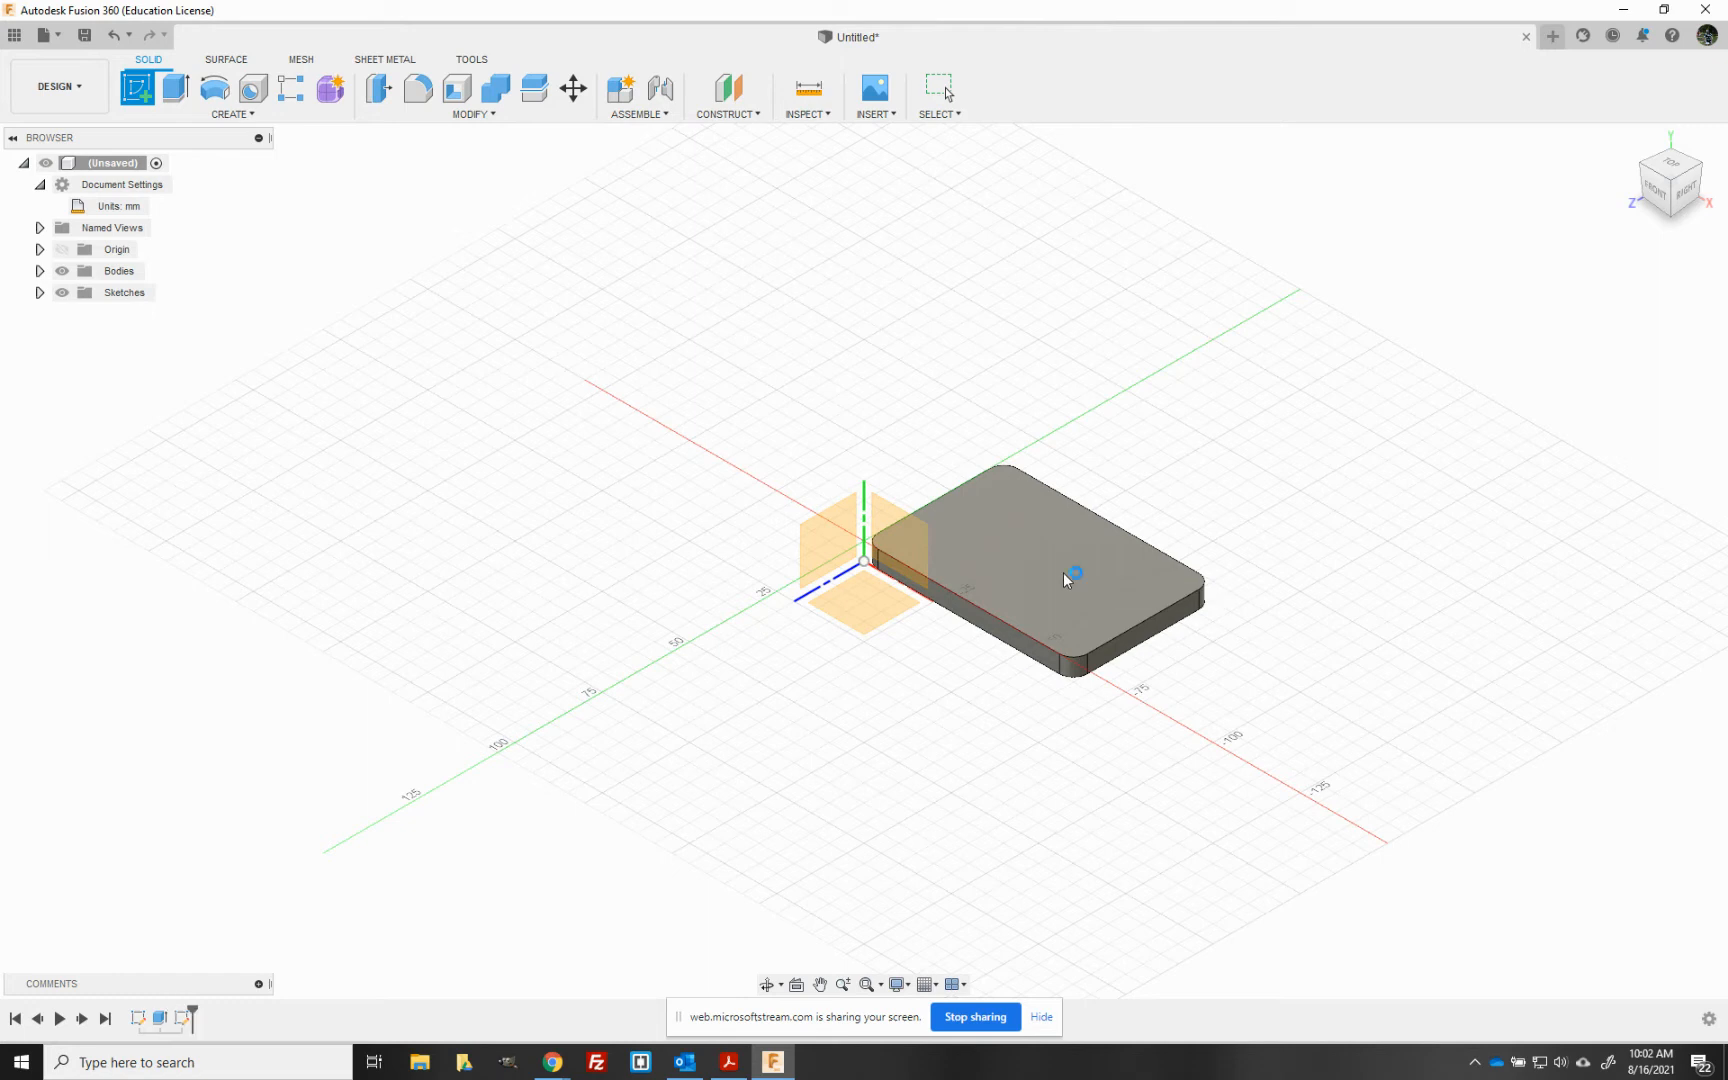
pyautogui.click(1064, 580)
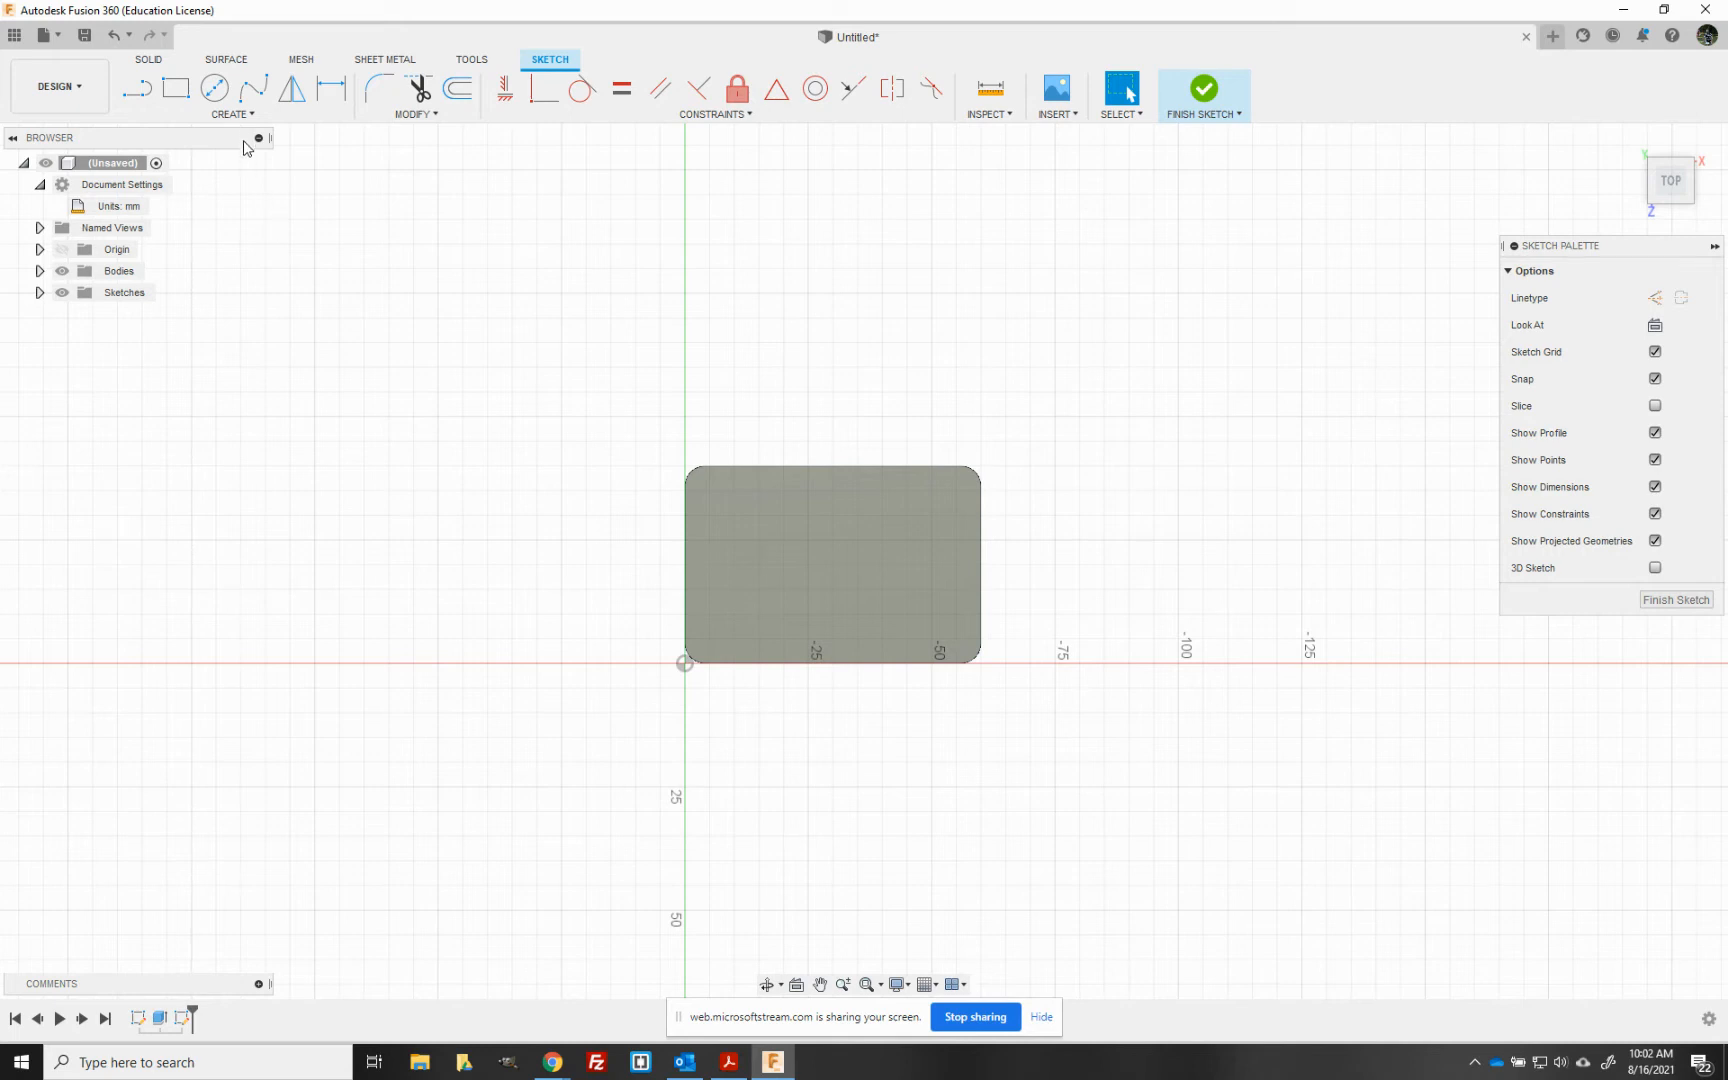
pyautogui.click(239, 115)
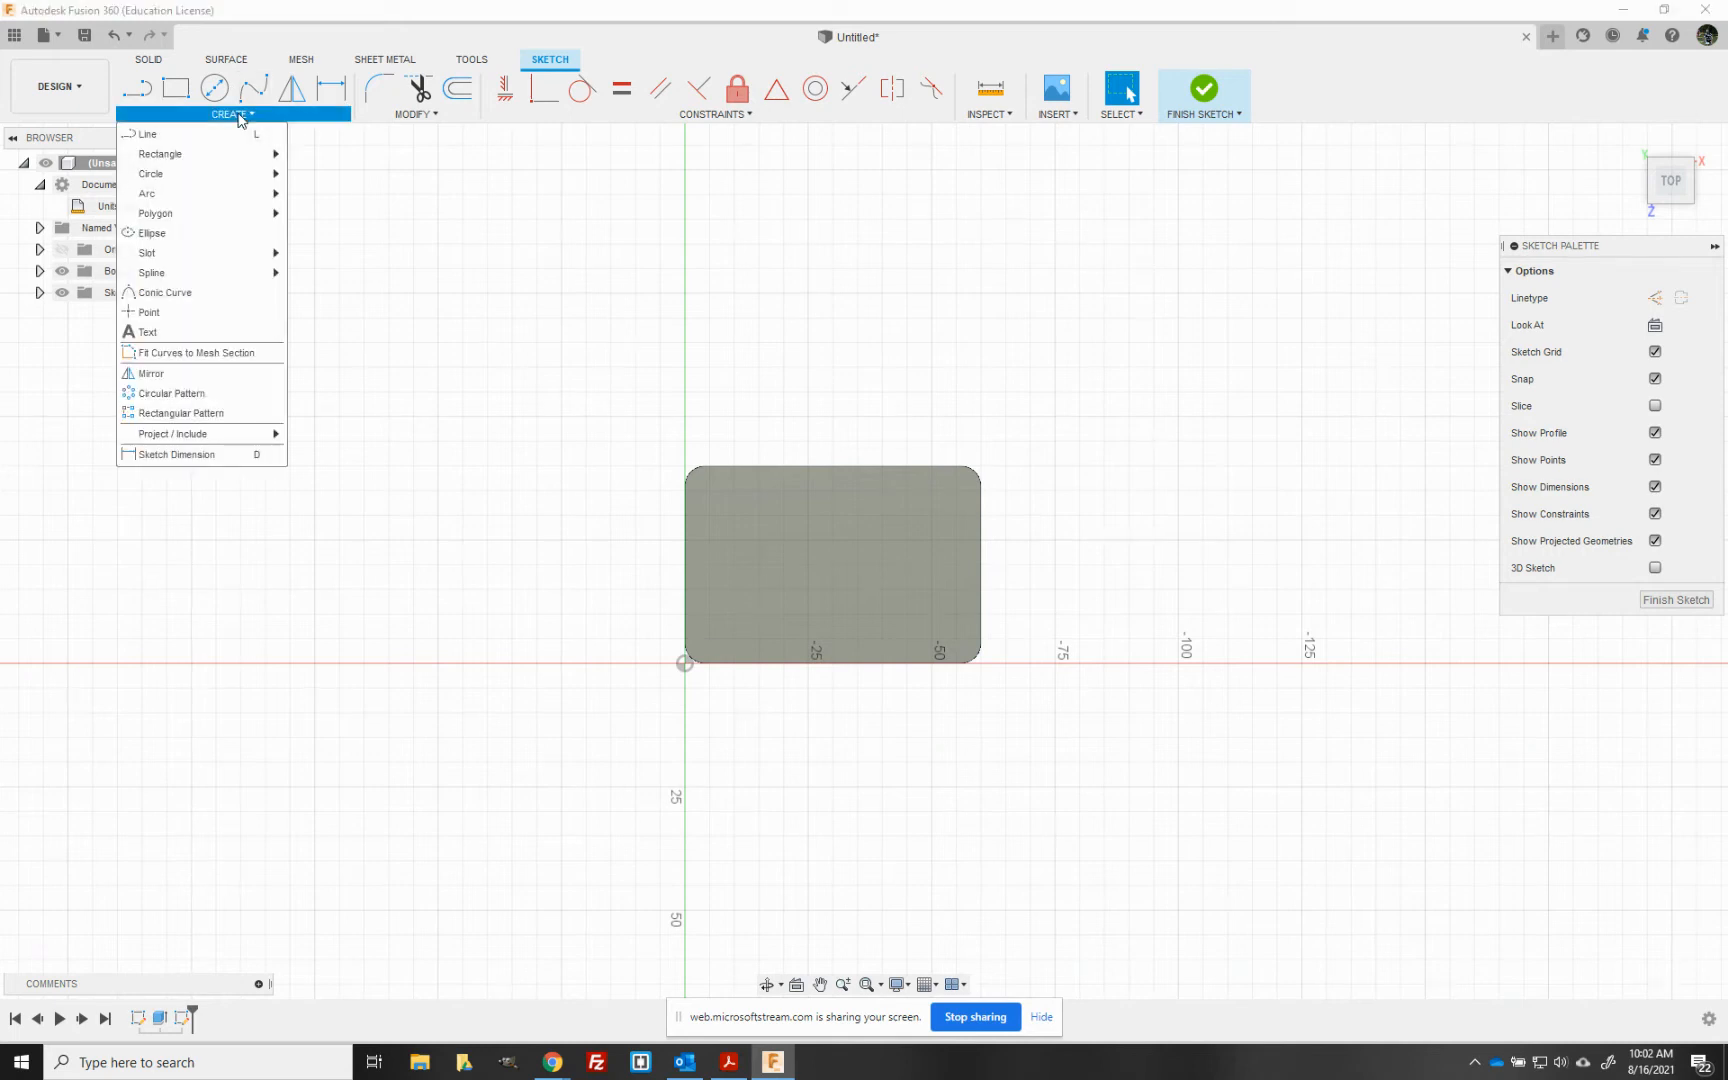
pyautogui.moveTo(257, 118)
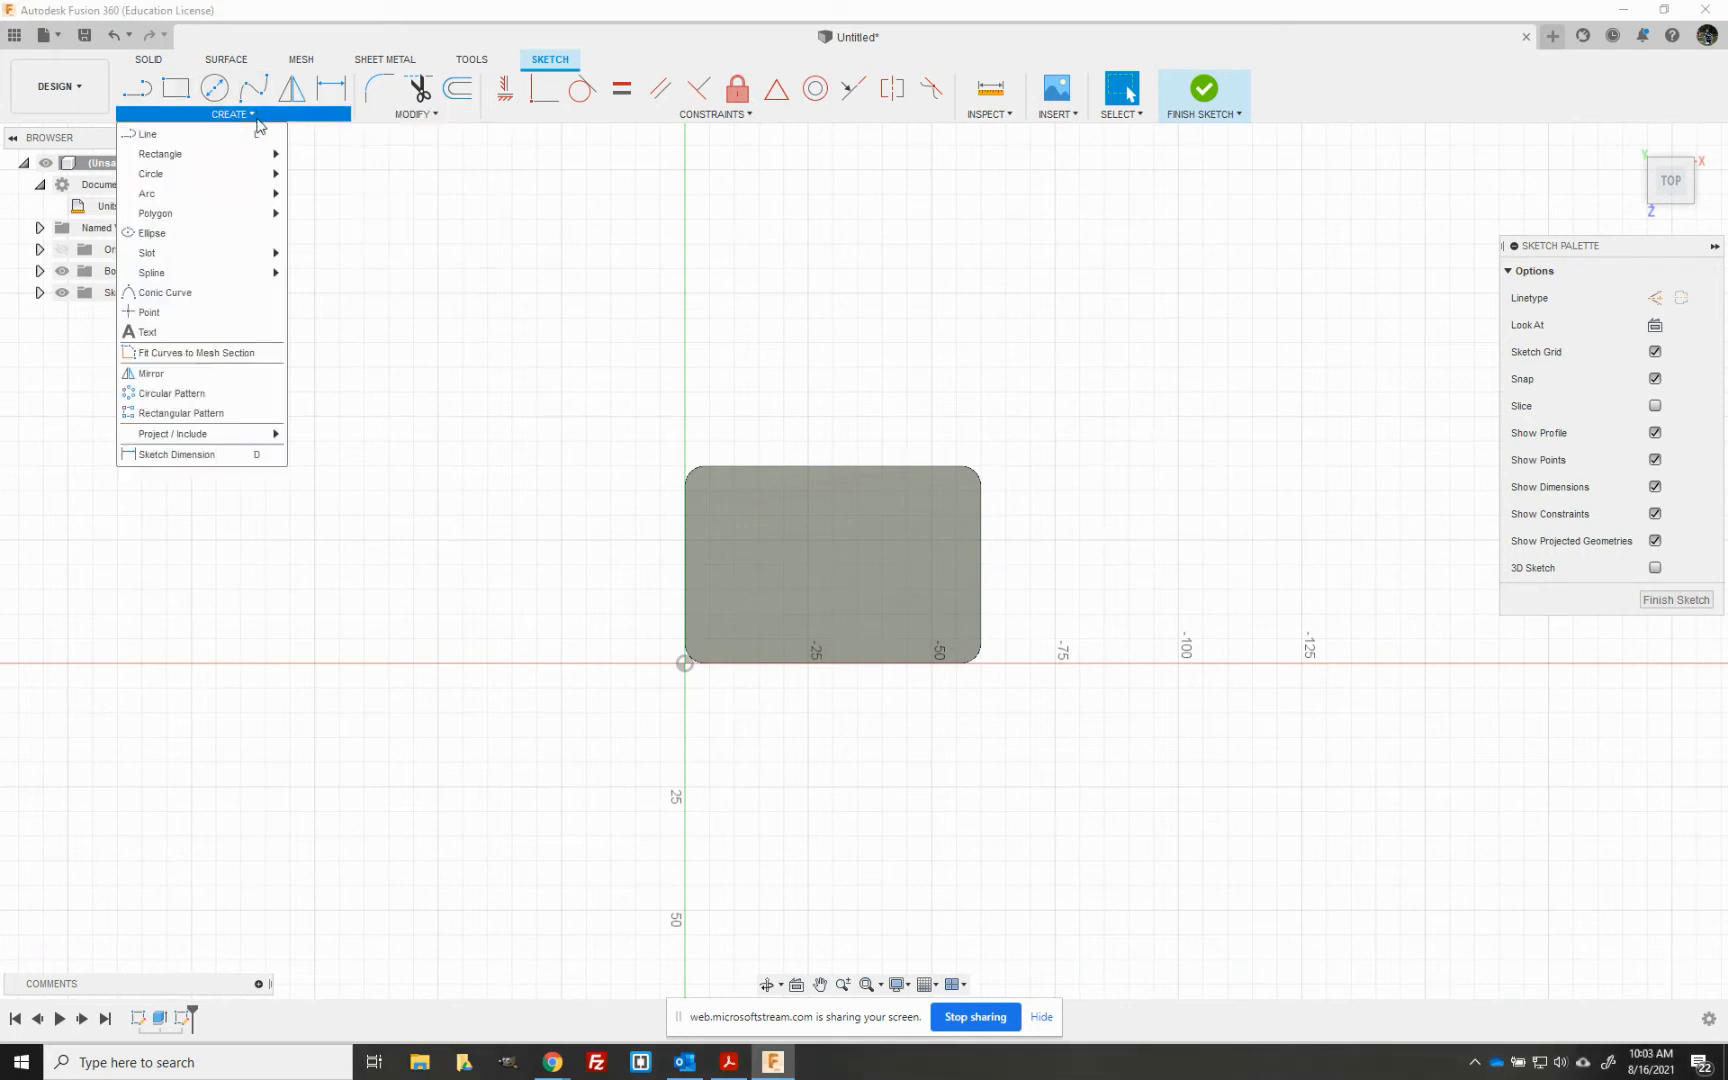
pyautogui.click(239, 332)
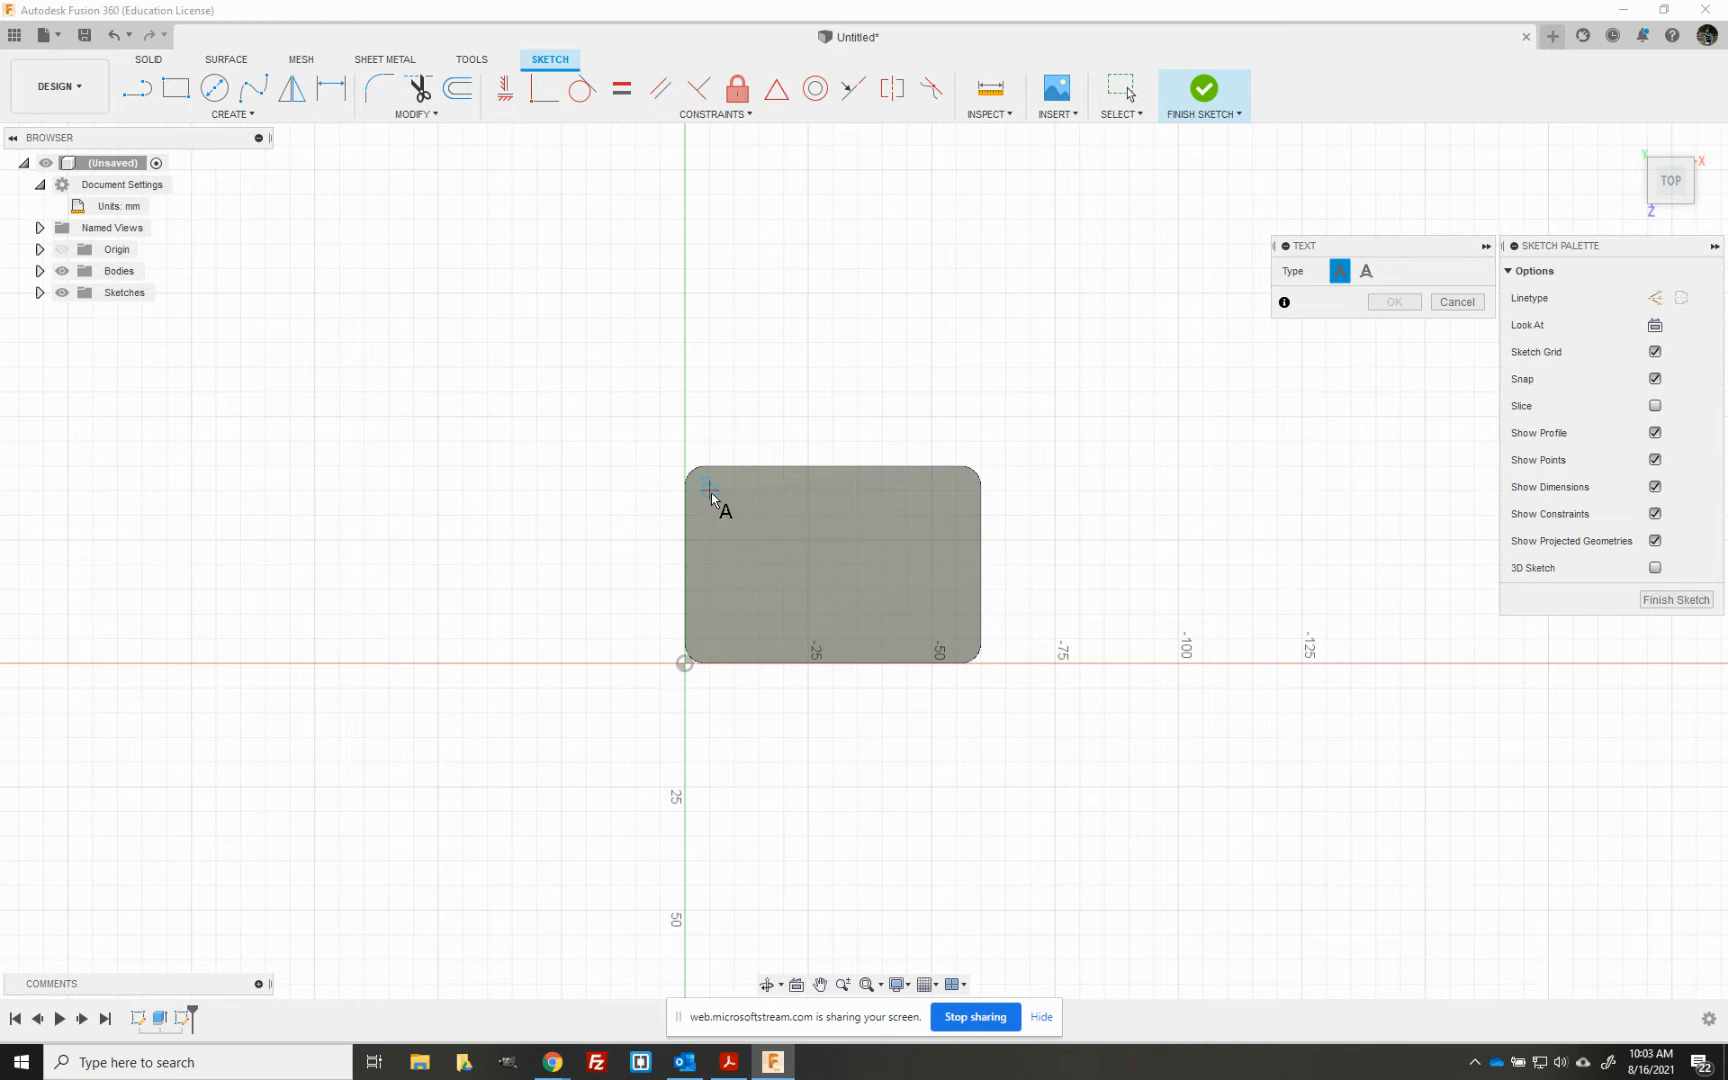
pyautogui.scroll(-1, 711, 494)
pyautogui.scroll(1, 711, 494)
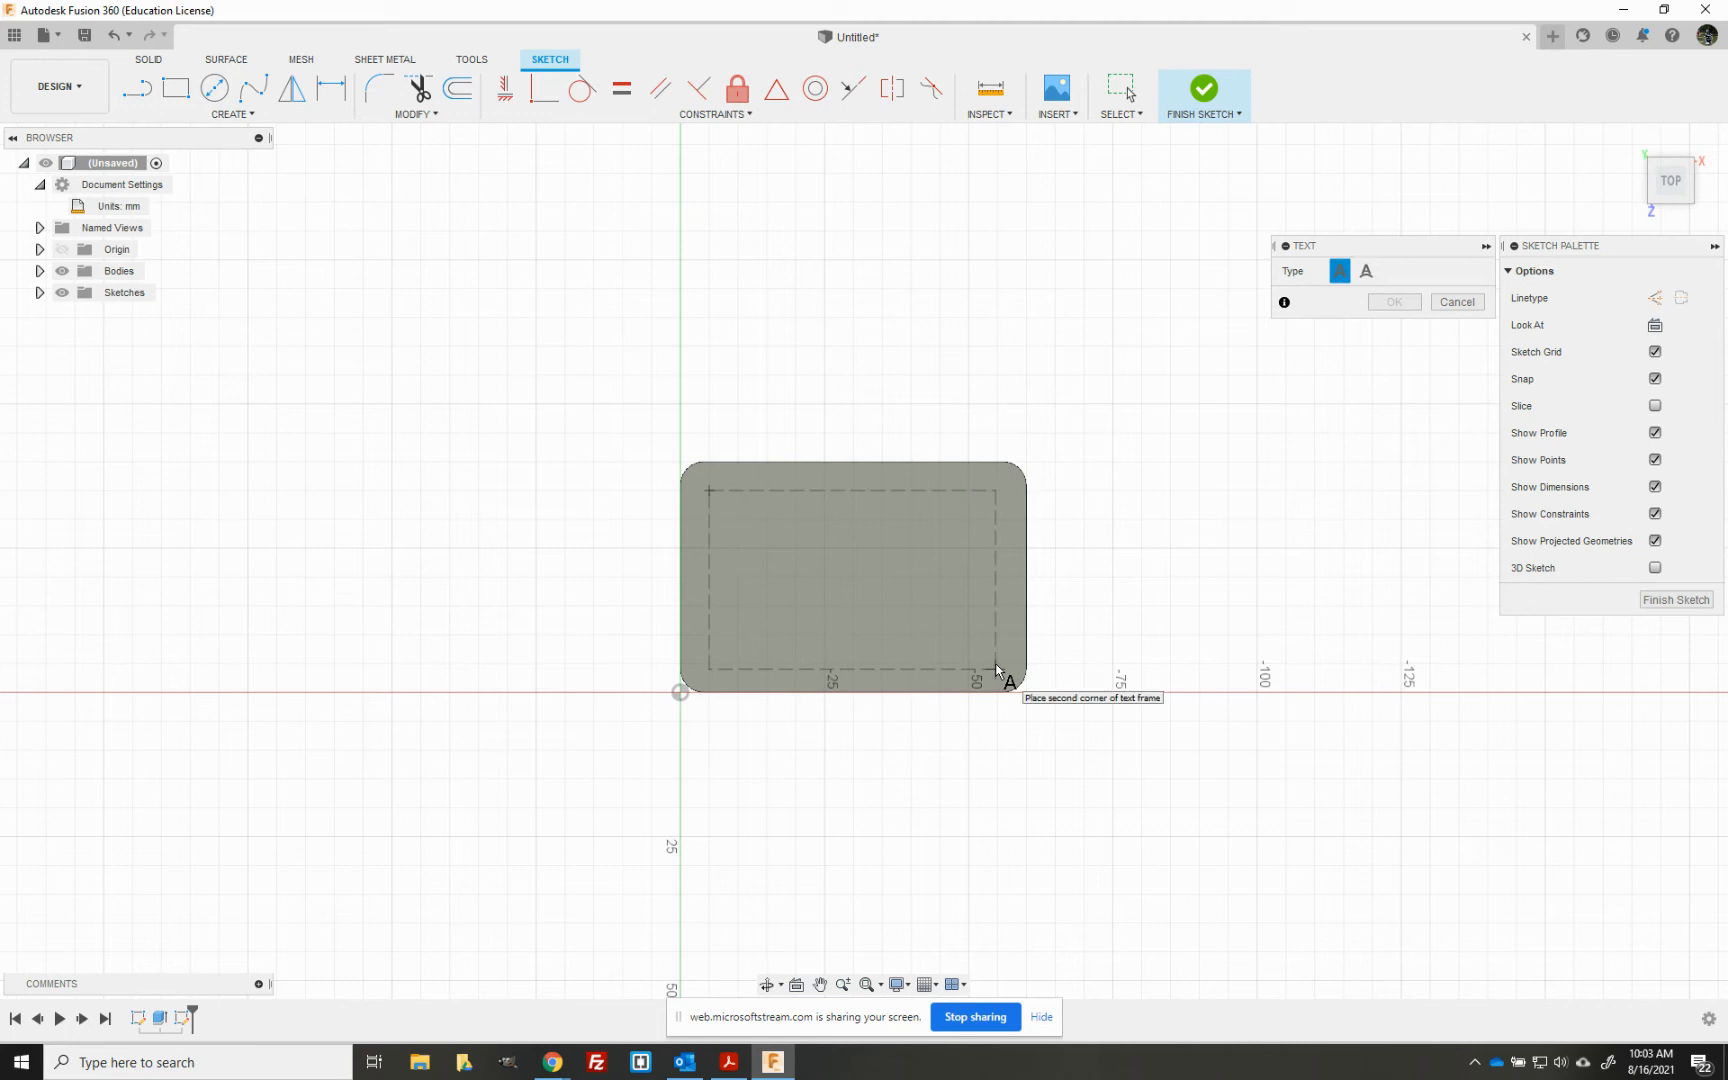
pyautogui.scroll(2, 998, 670)
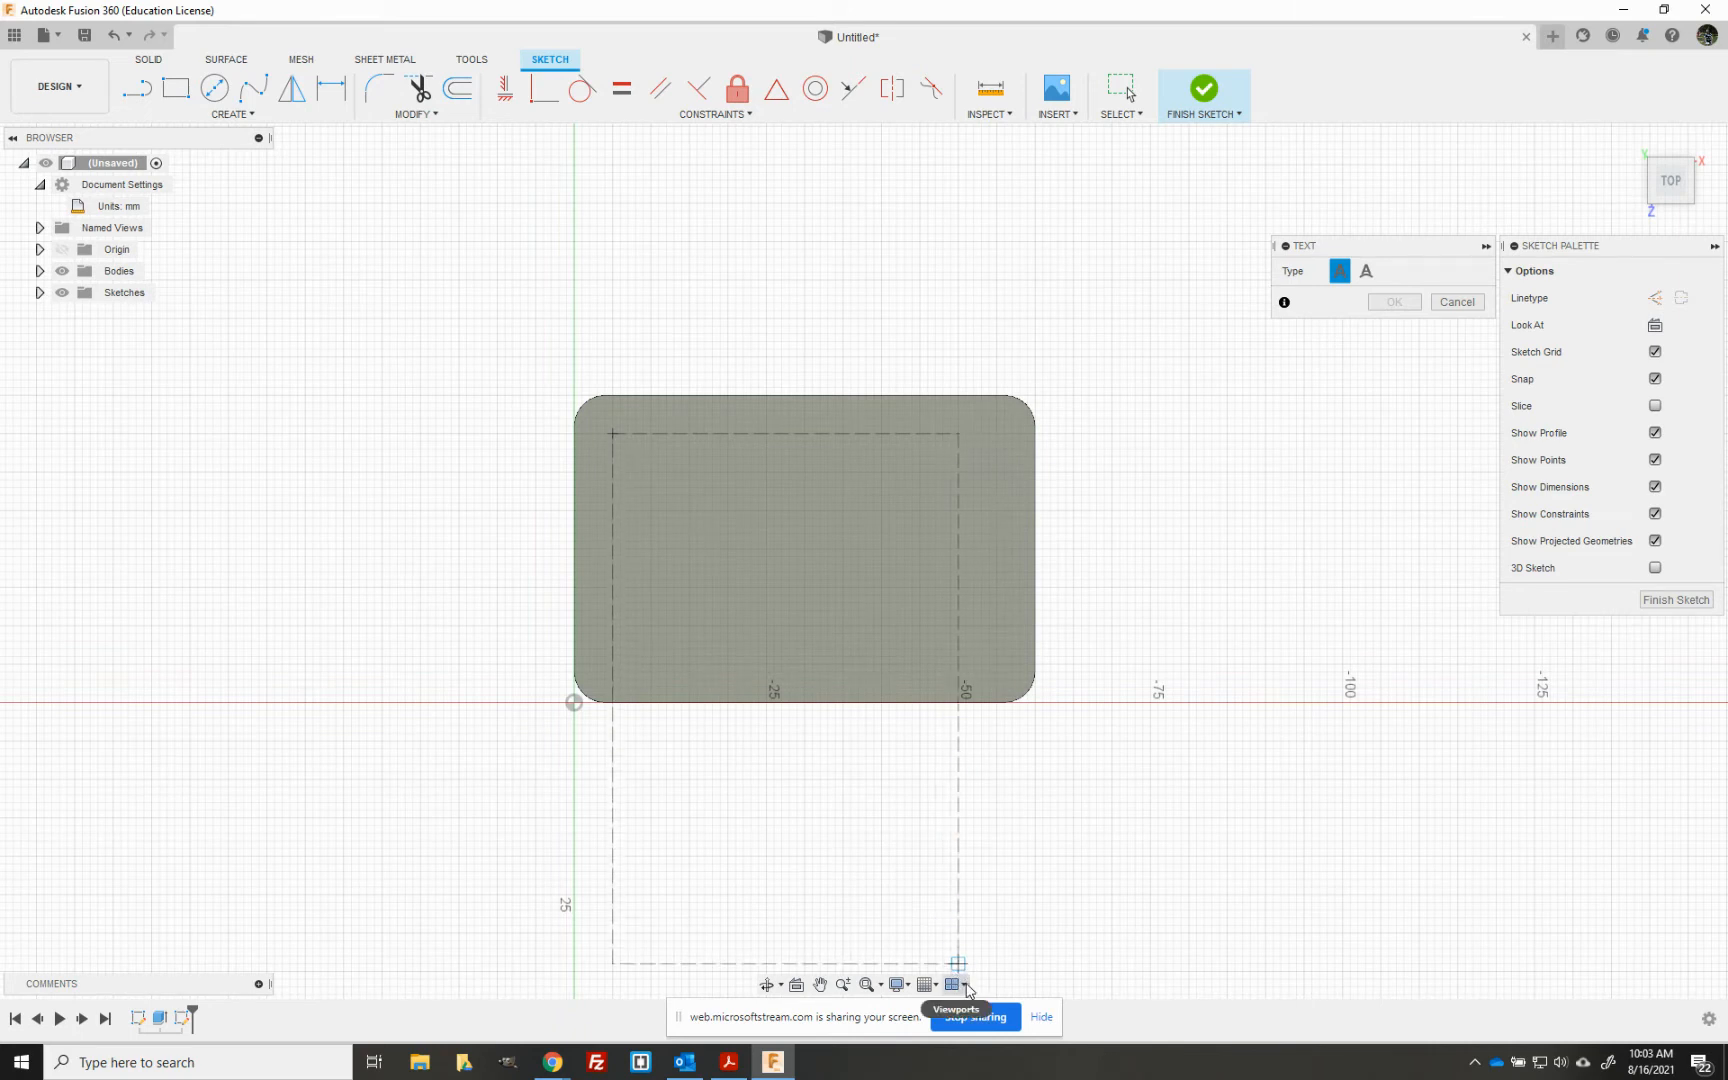
pyautogui.press('Escape')
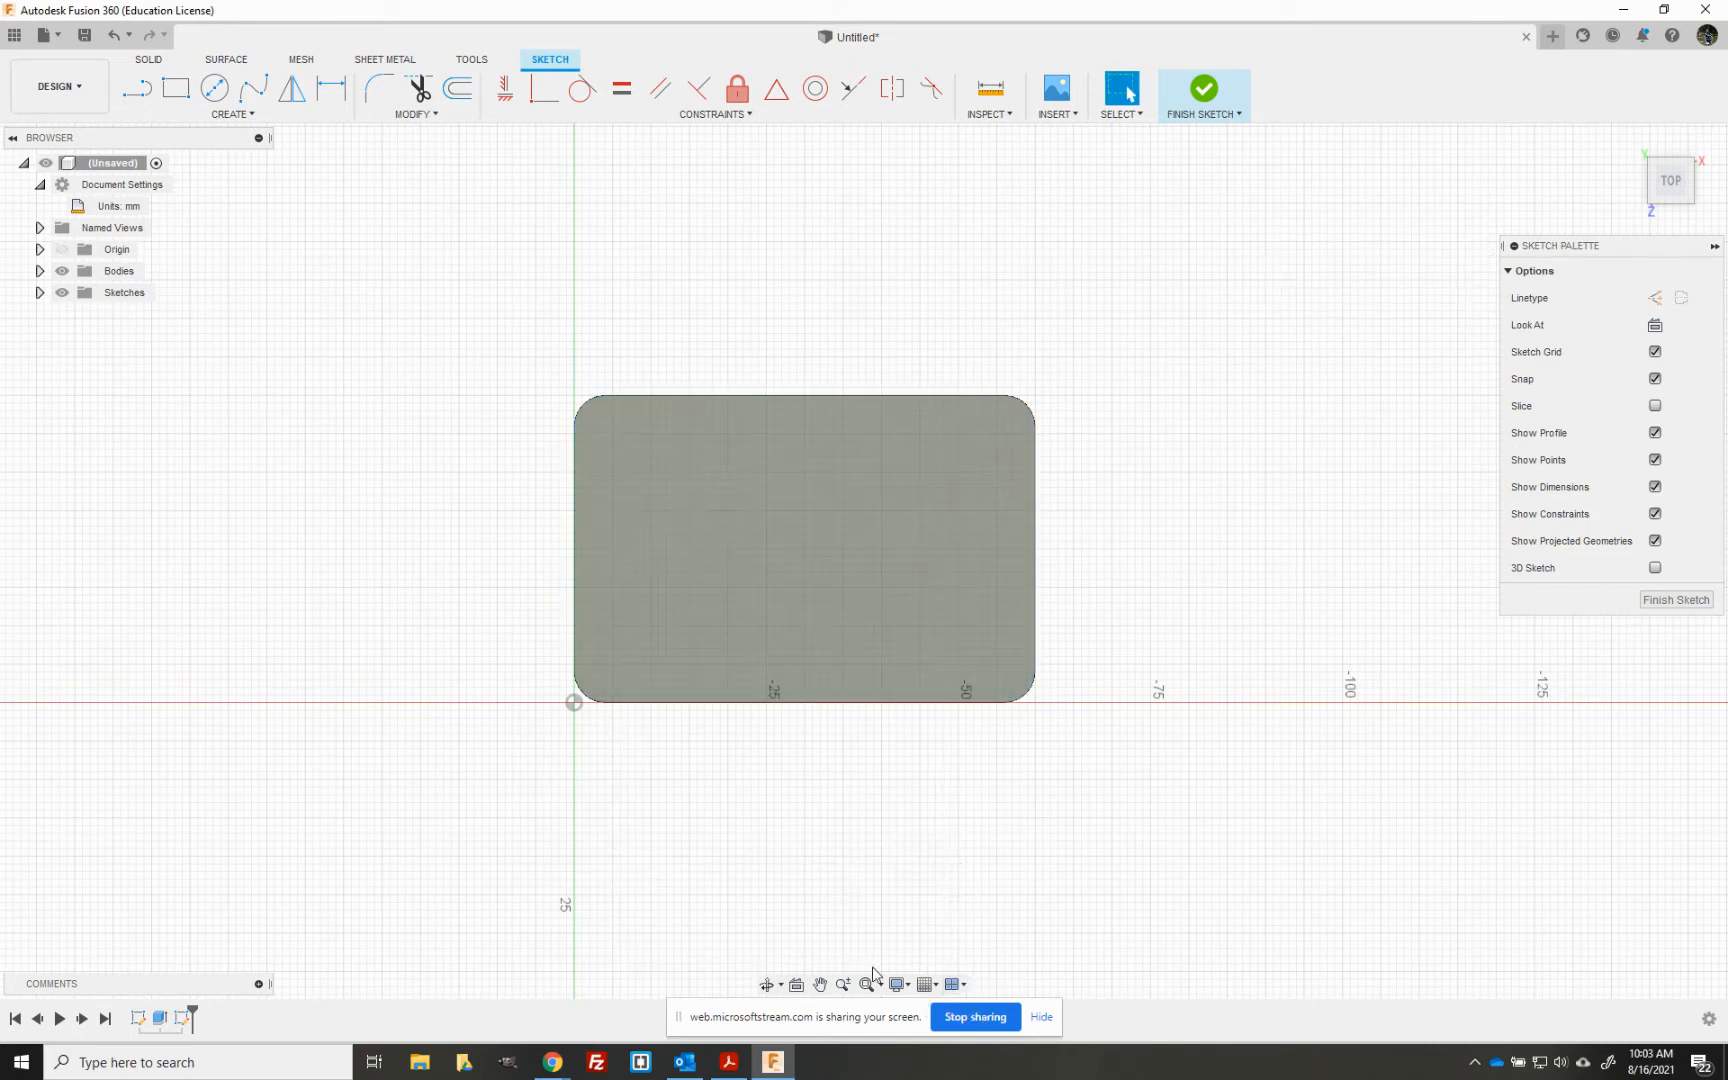
pyautogui.click(933, 986)
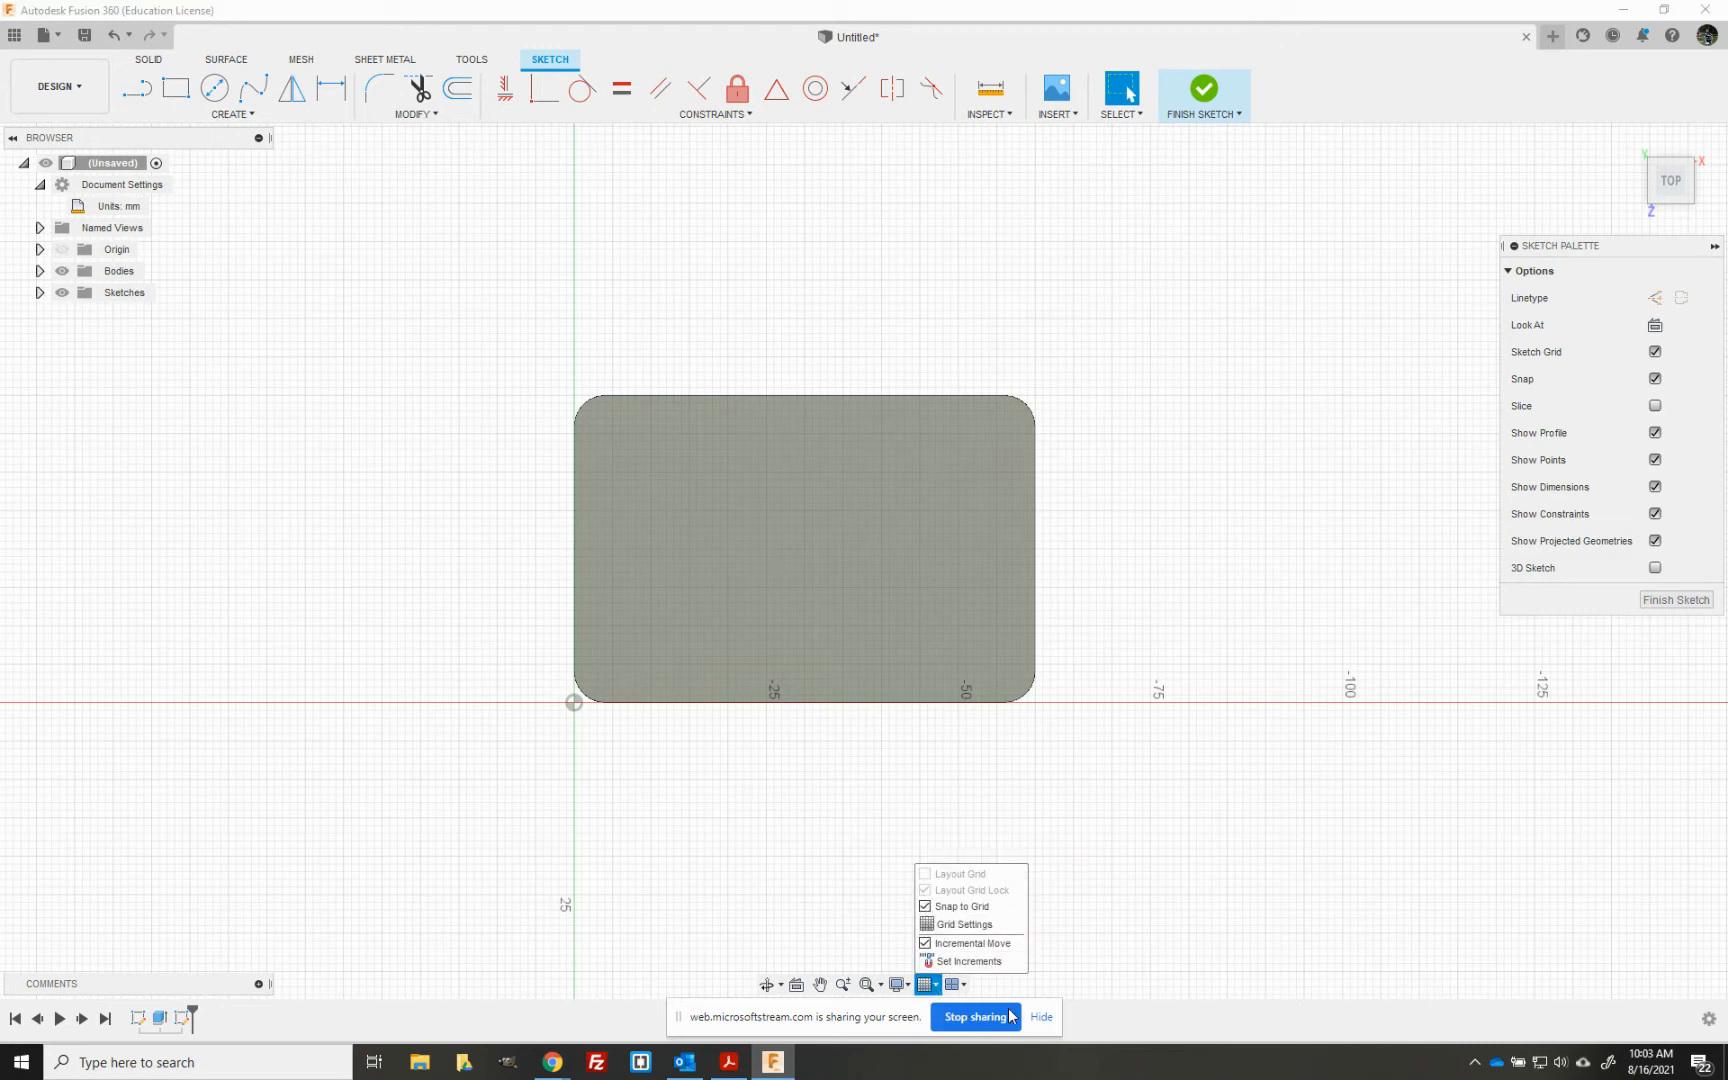
pyautogui.click(1092, 942)
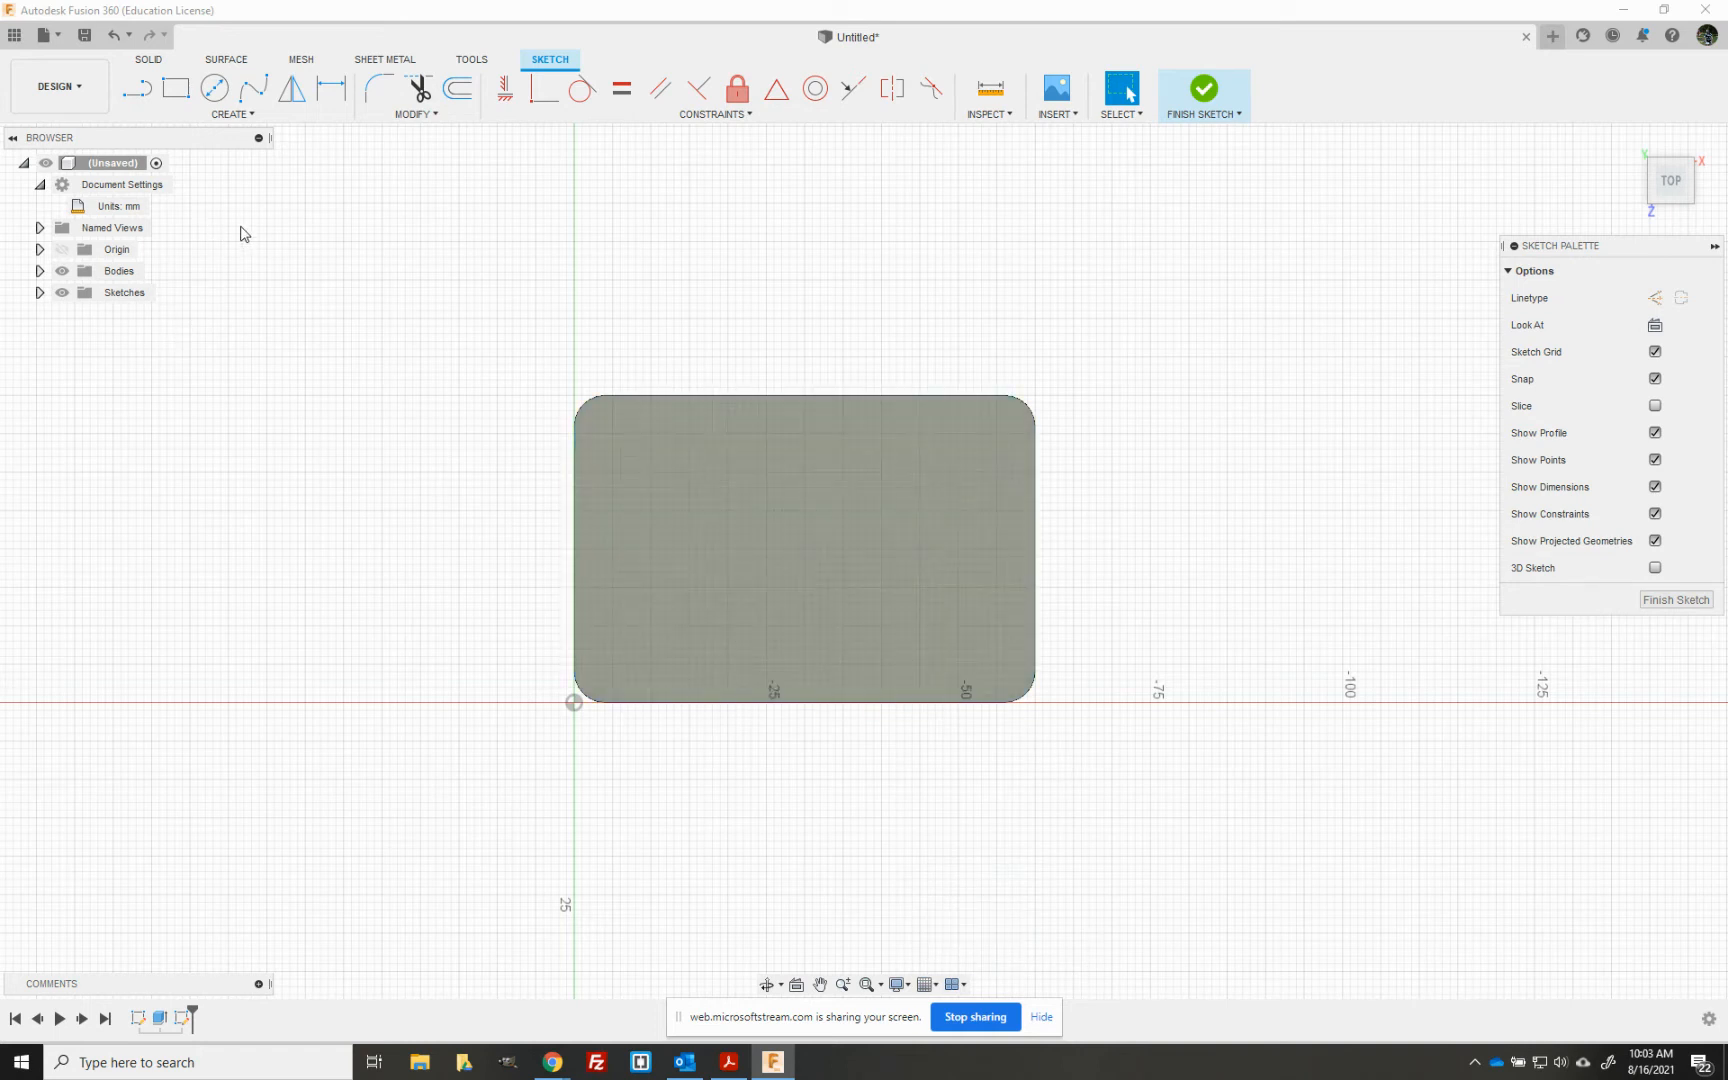
# - Start the Text tool and draw a text frame on the plate's top face, about 5 mm inside the plate's edges
pyautogui.click(229, 114)
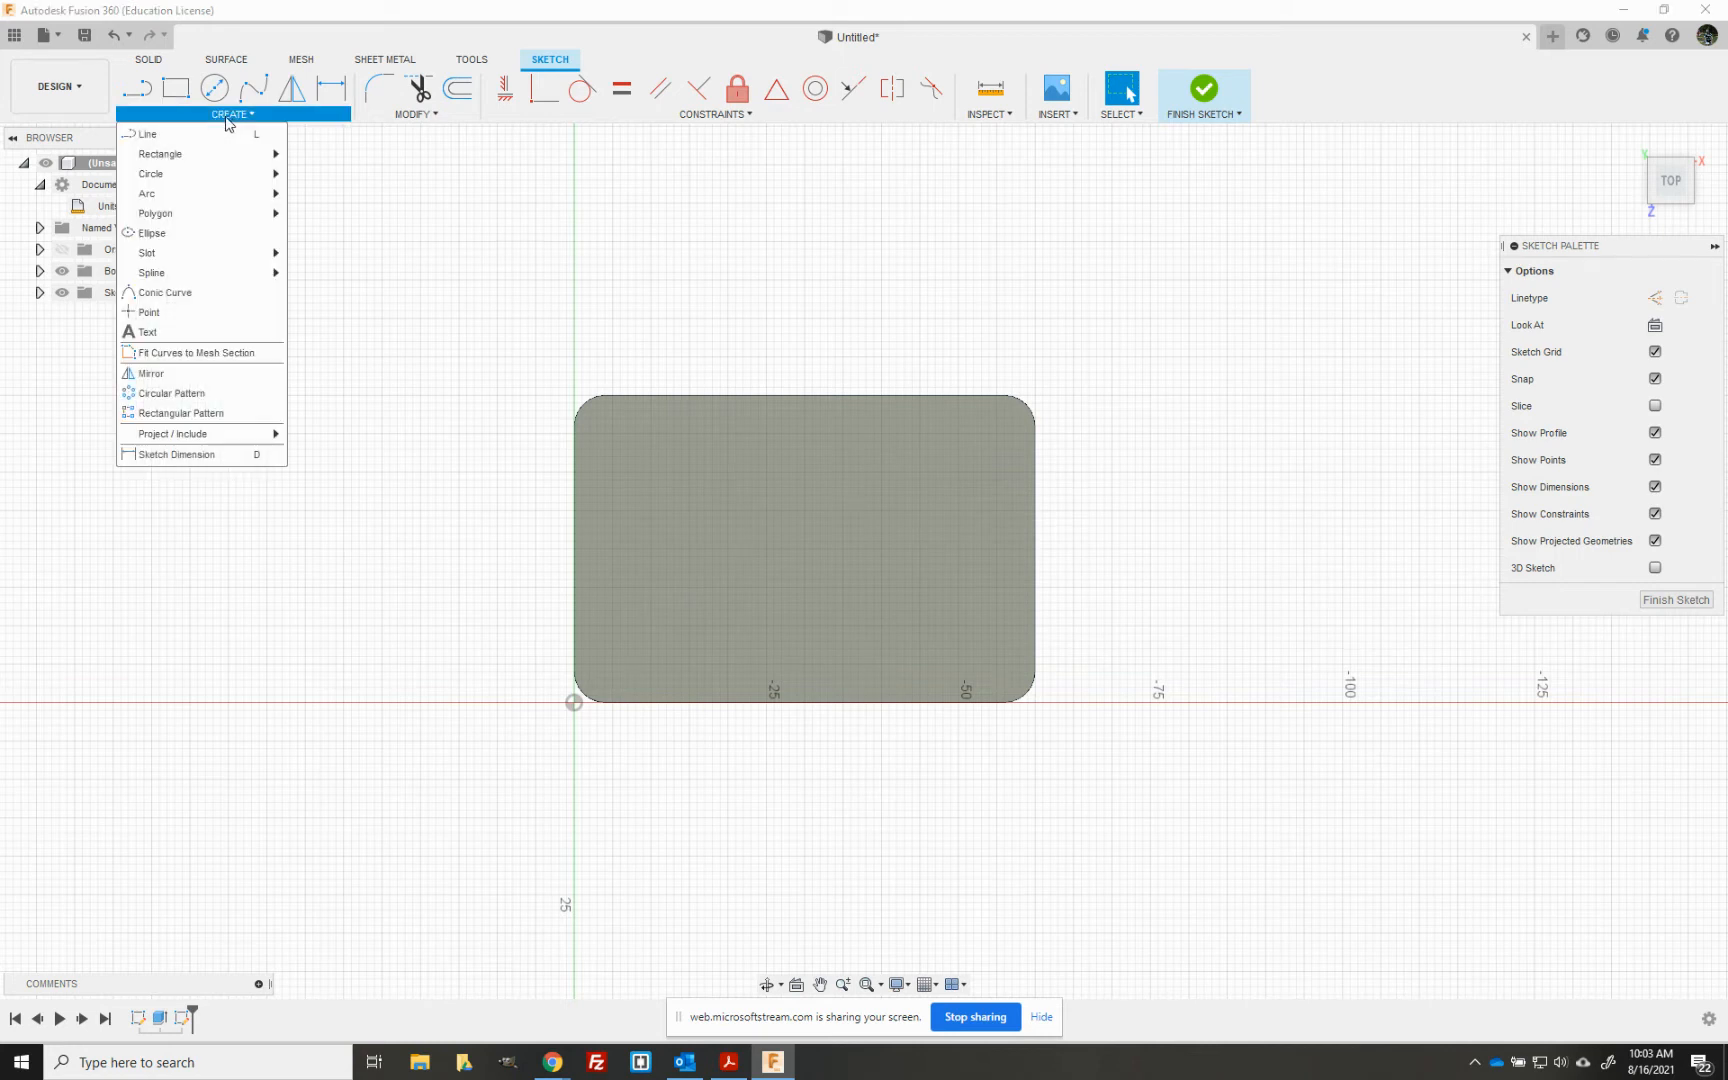
pyautogui.moveTo(194, 160)
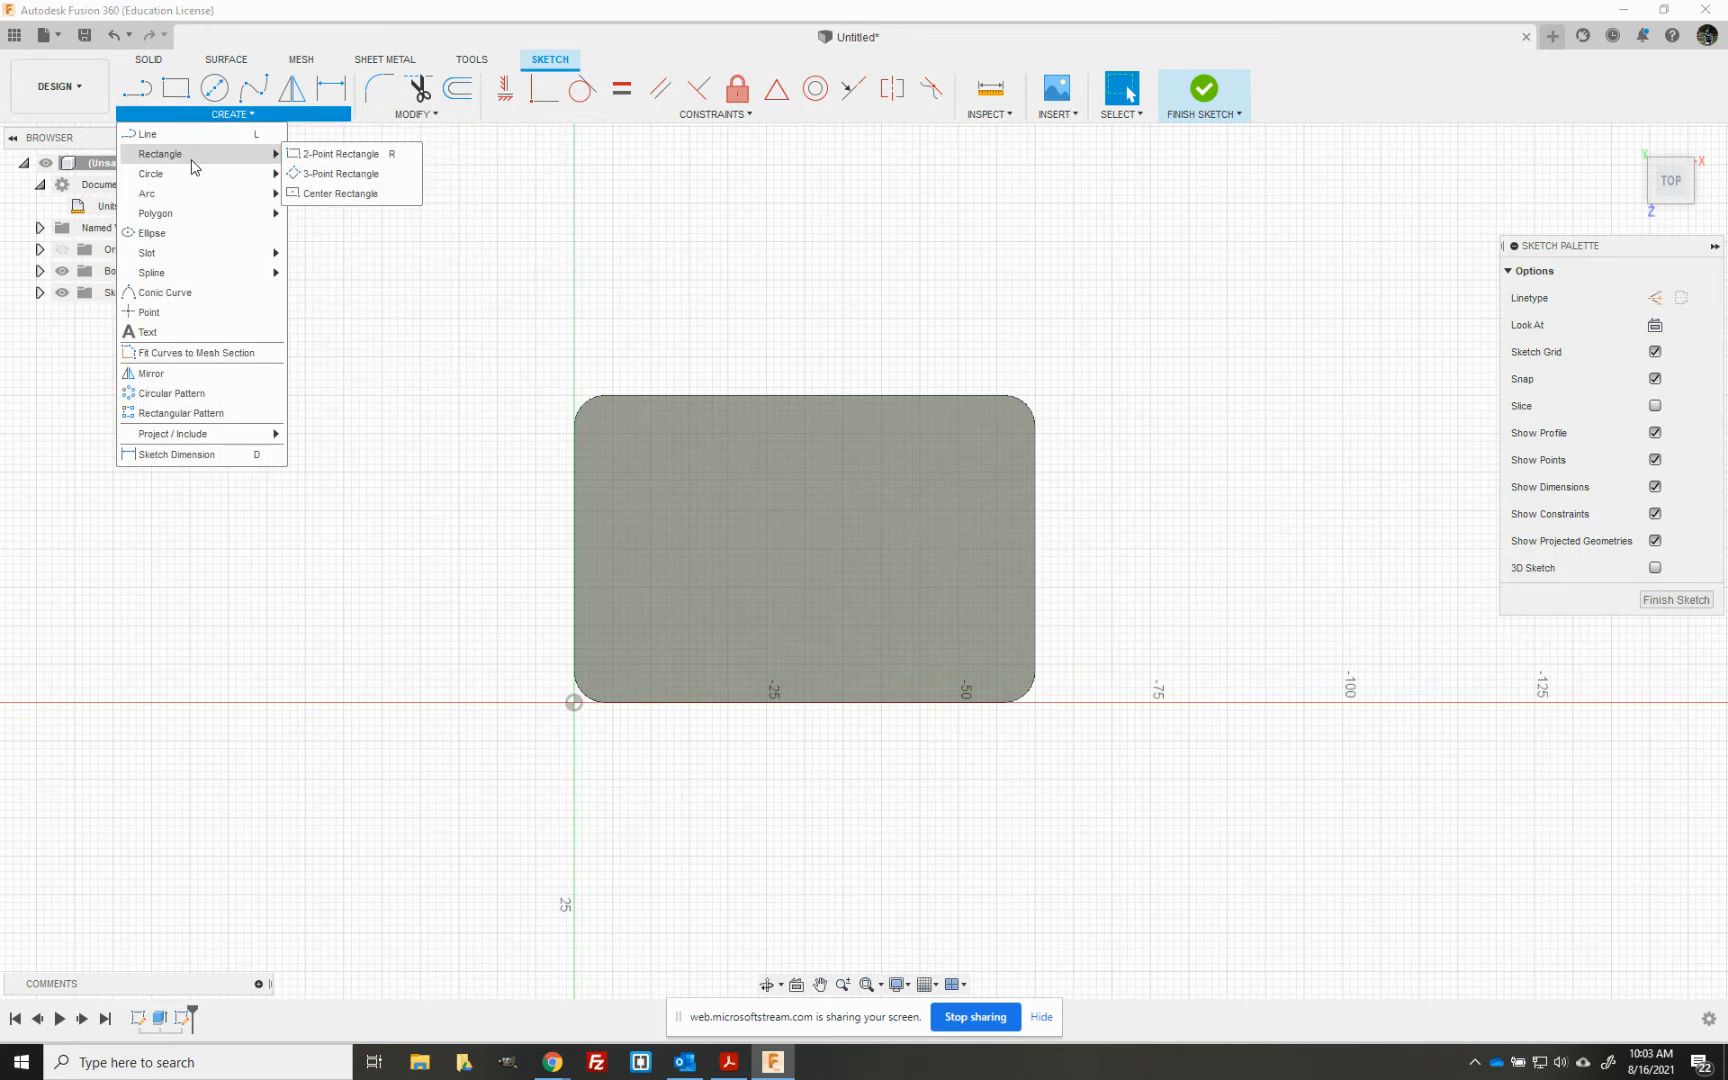
pyautogui.click(208, 331)
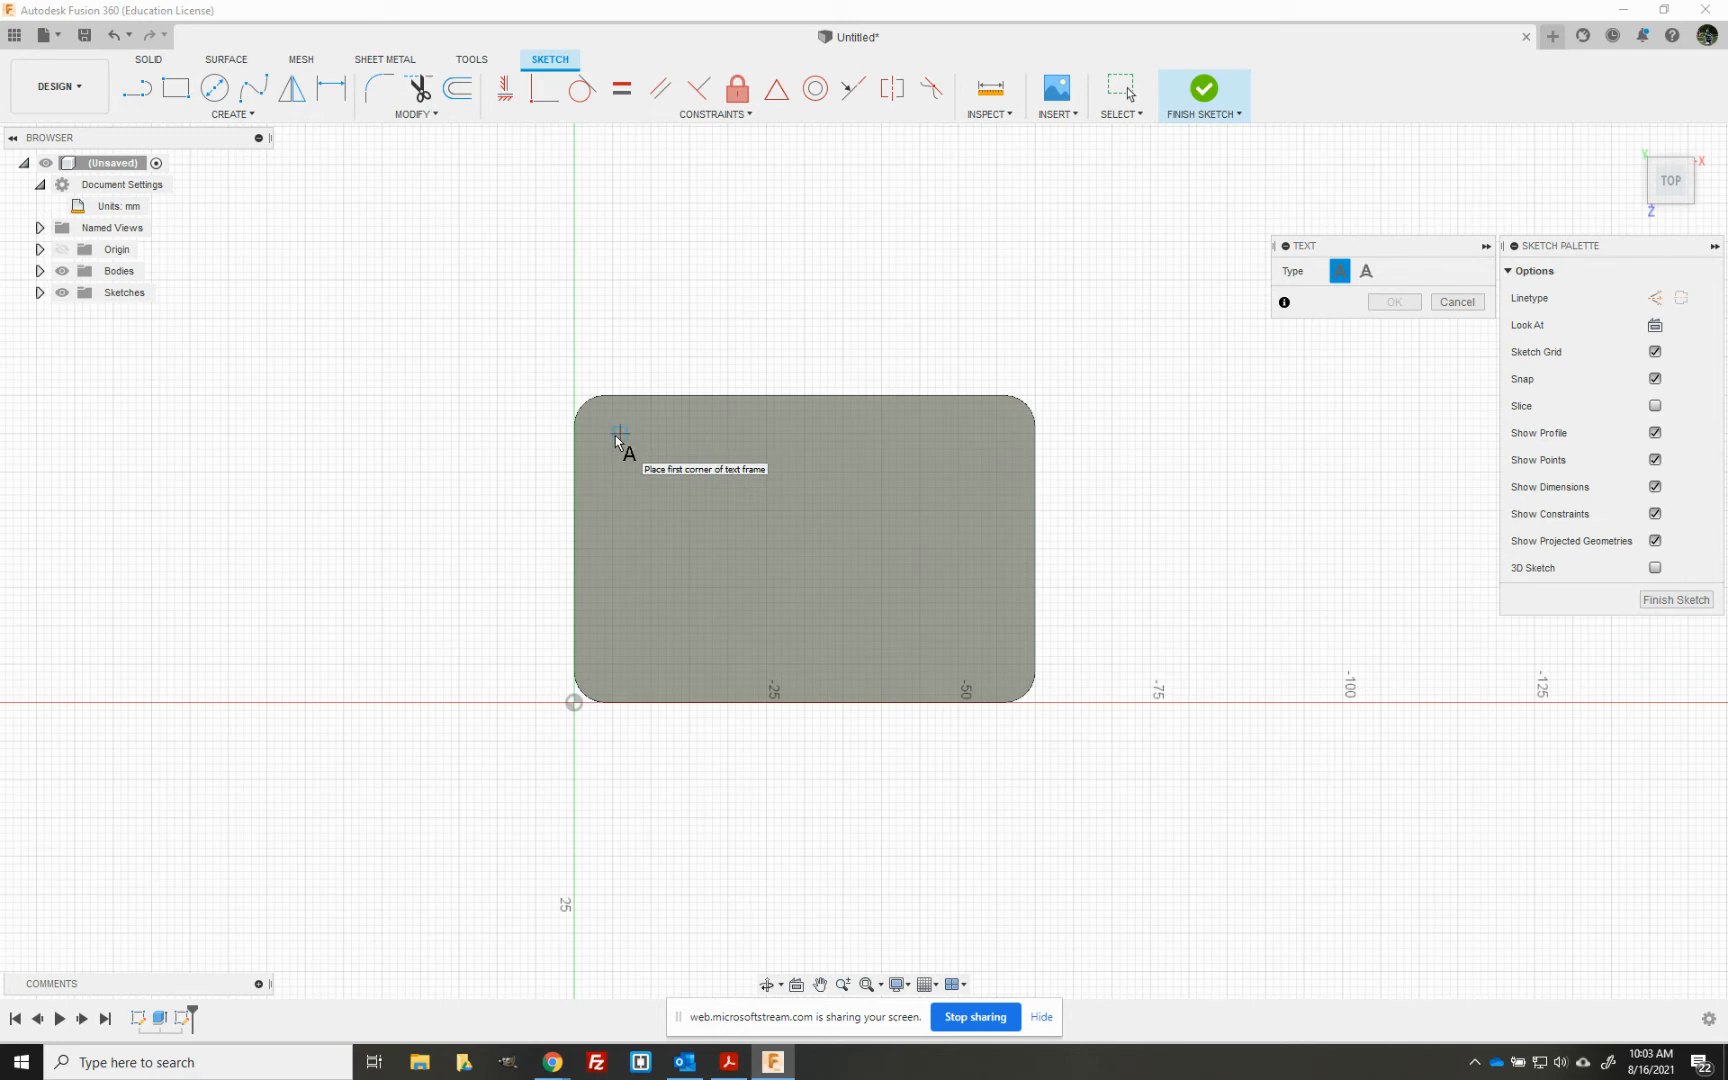
pyautogui.scroll(2, 616, 440)
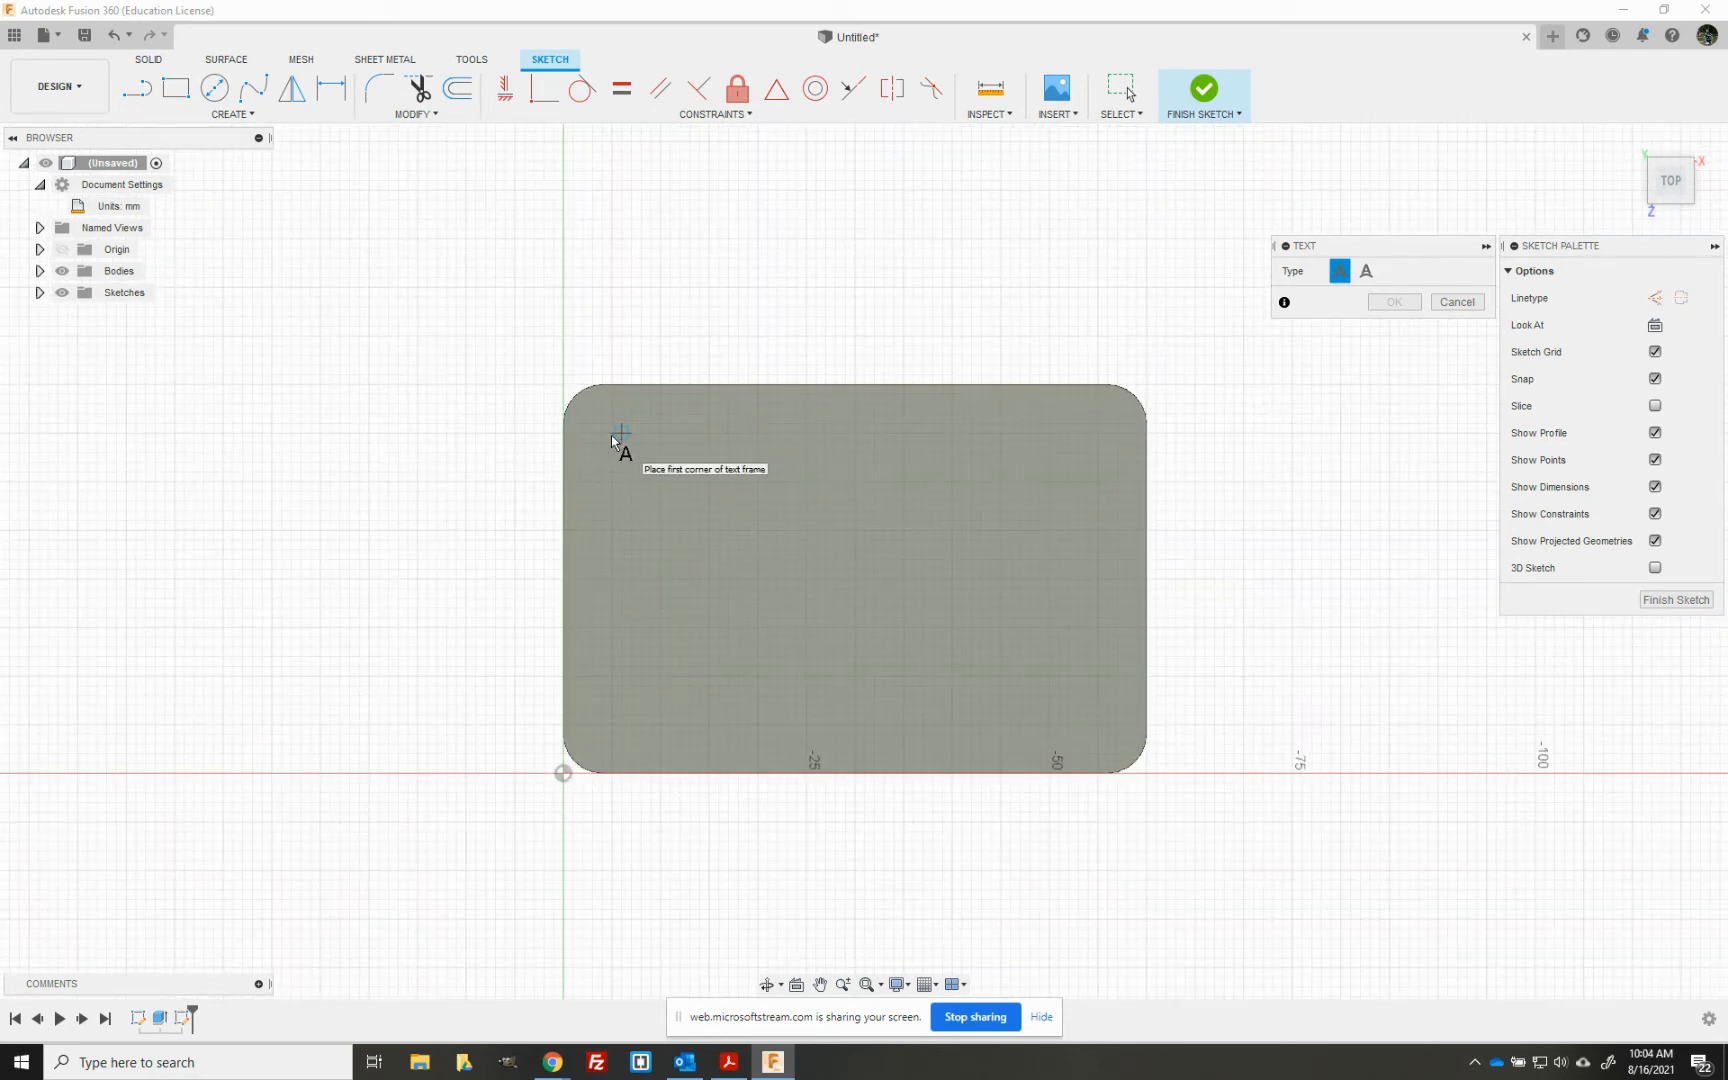
pyautogui.click(612, 433)
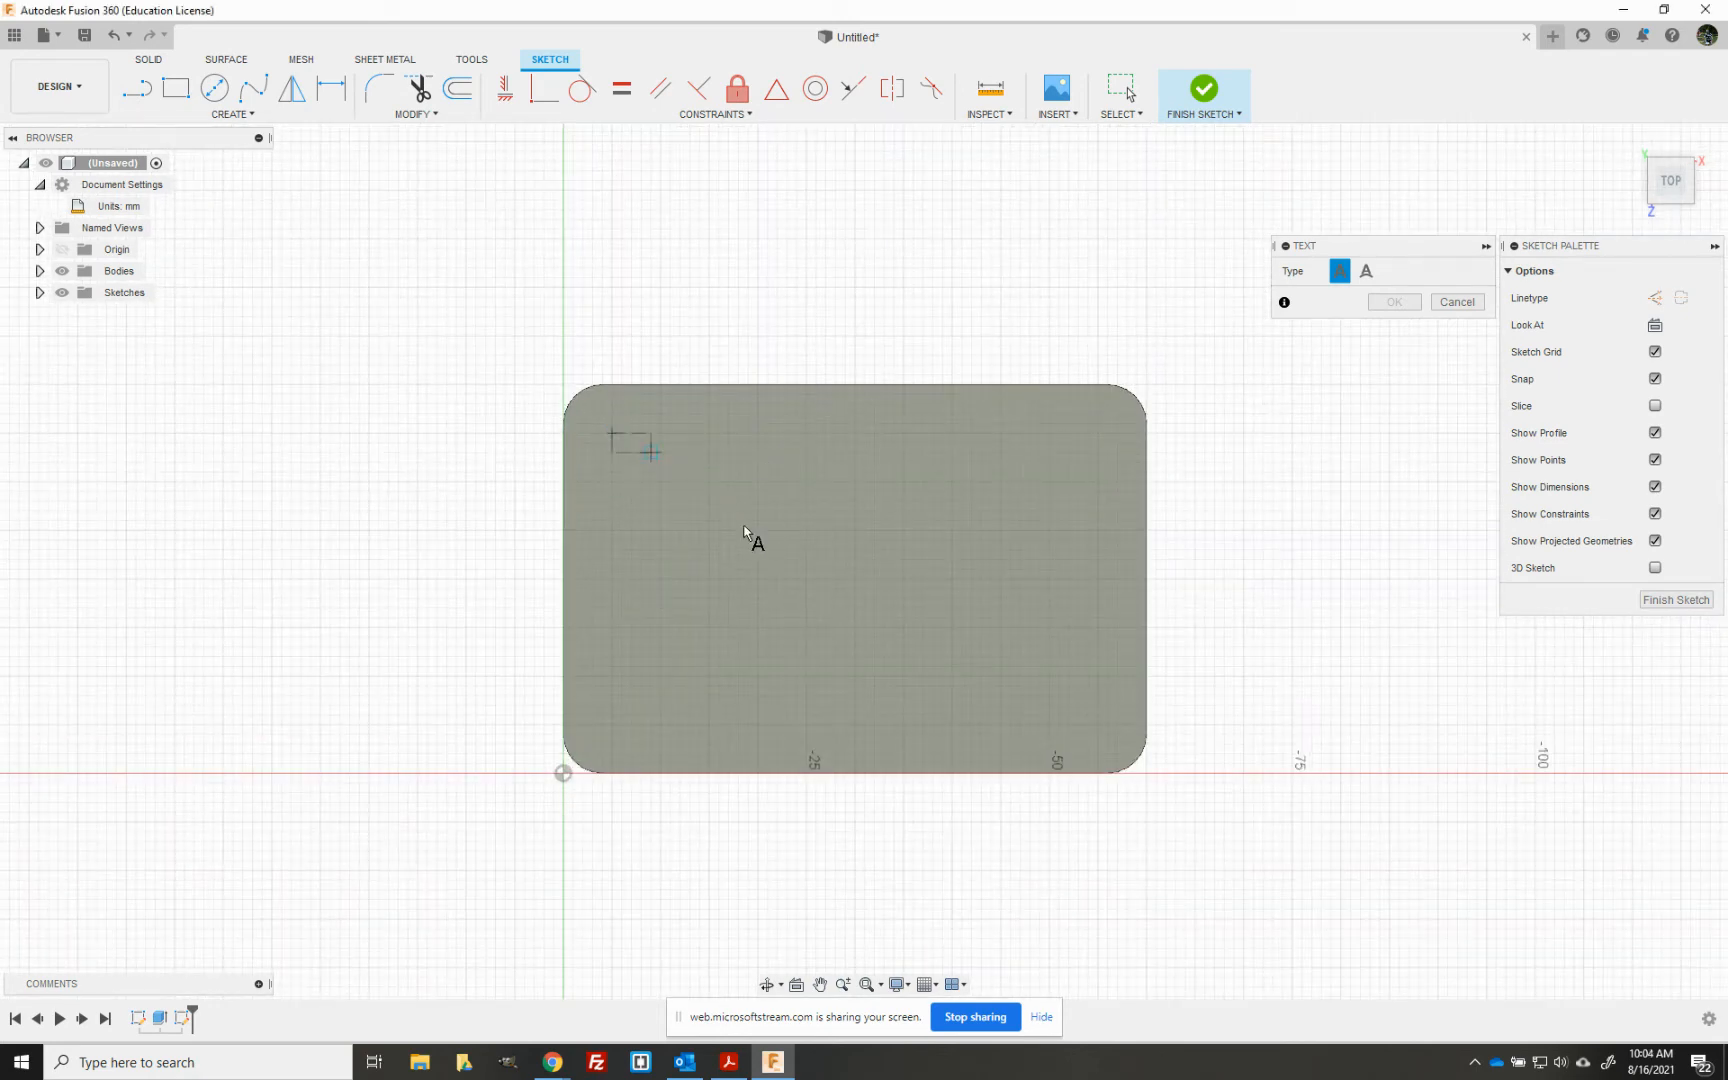
pyautogui.click(1097, 725)
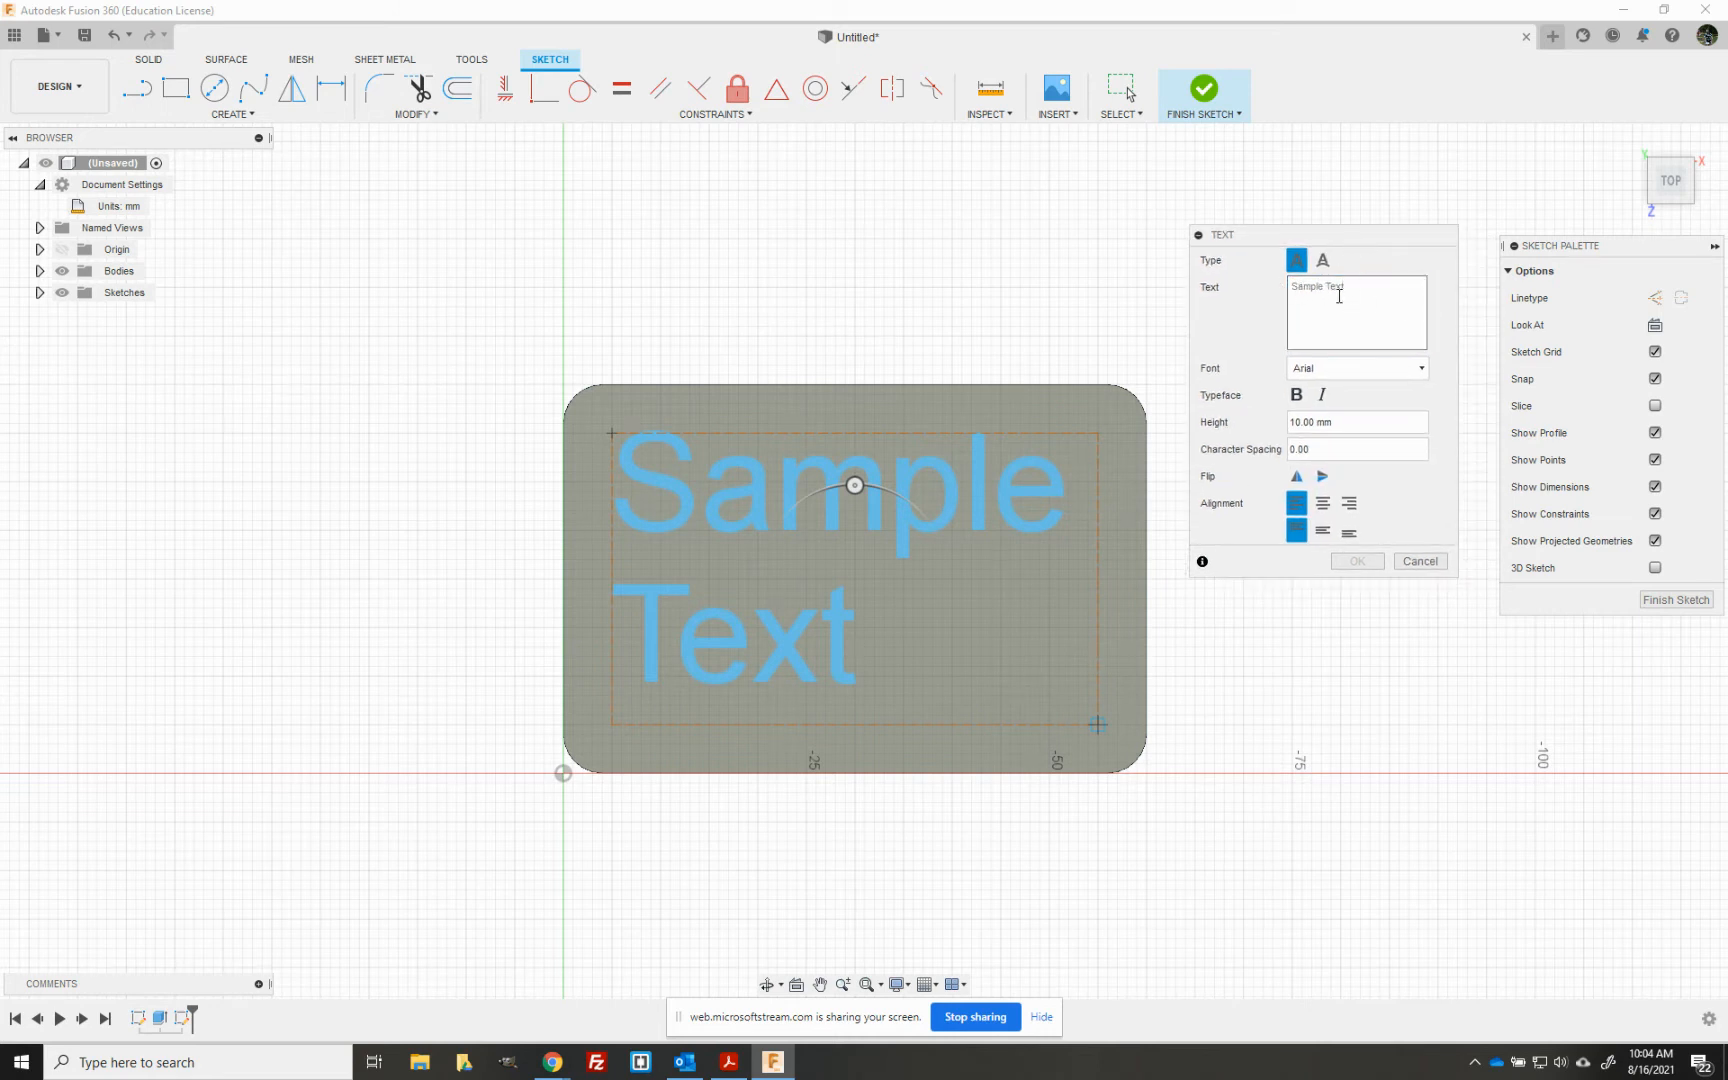
pyautogui.moveTo(852, 490)
pyautogui.mouseDown()
pyautogui.moveTo(895, 501)
pyautogui.moveTo(945, 594)
pyautogui.moveTo(924, 636)
pyautogui.moveTo(802, 660)
pyautogui.moveTo(787, 520)
pyautogui.moveTo(856, 484)
pyautogui.mouseUp()
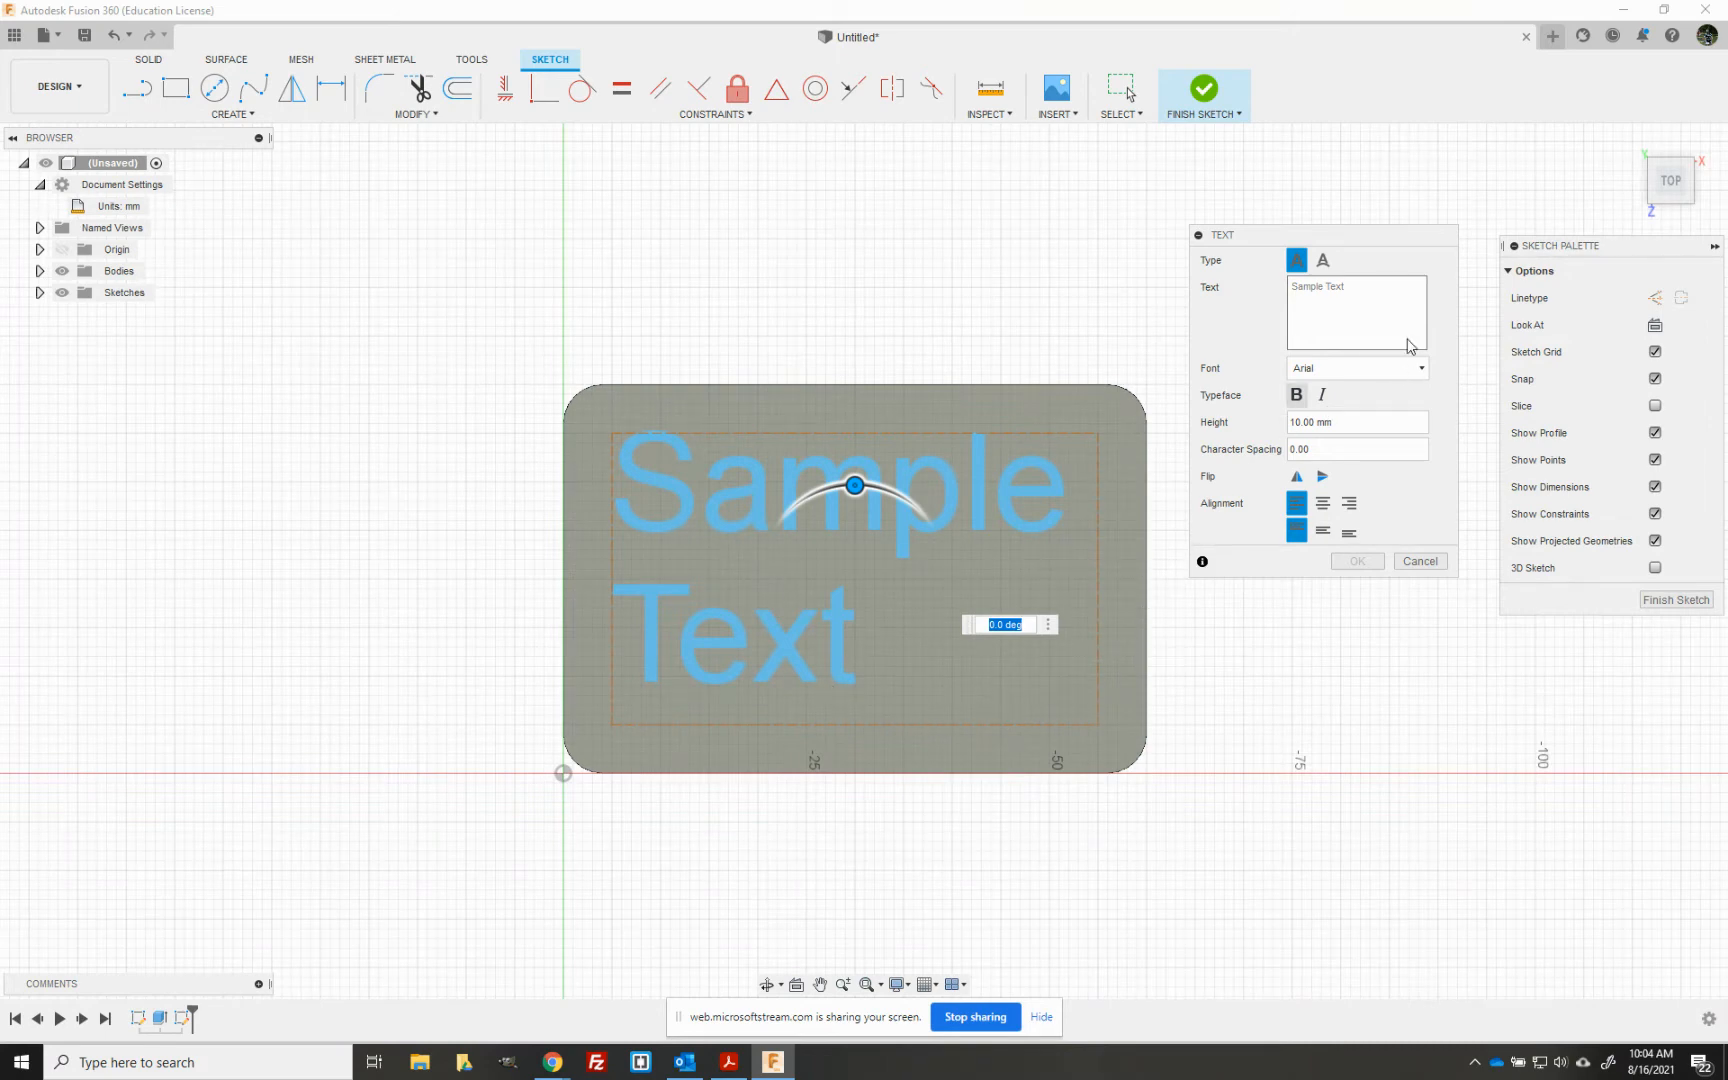
# - Enter "Computer Aided Design" as the sketch text
pyautogui.click(1375, 318)
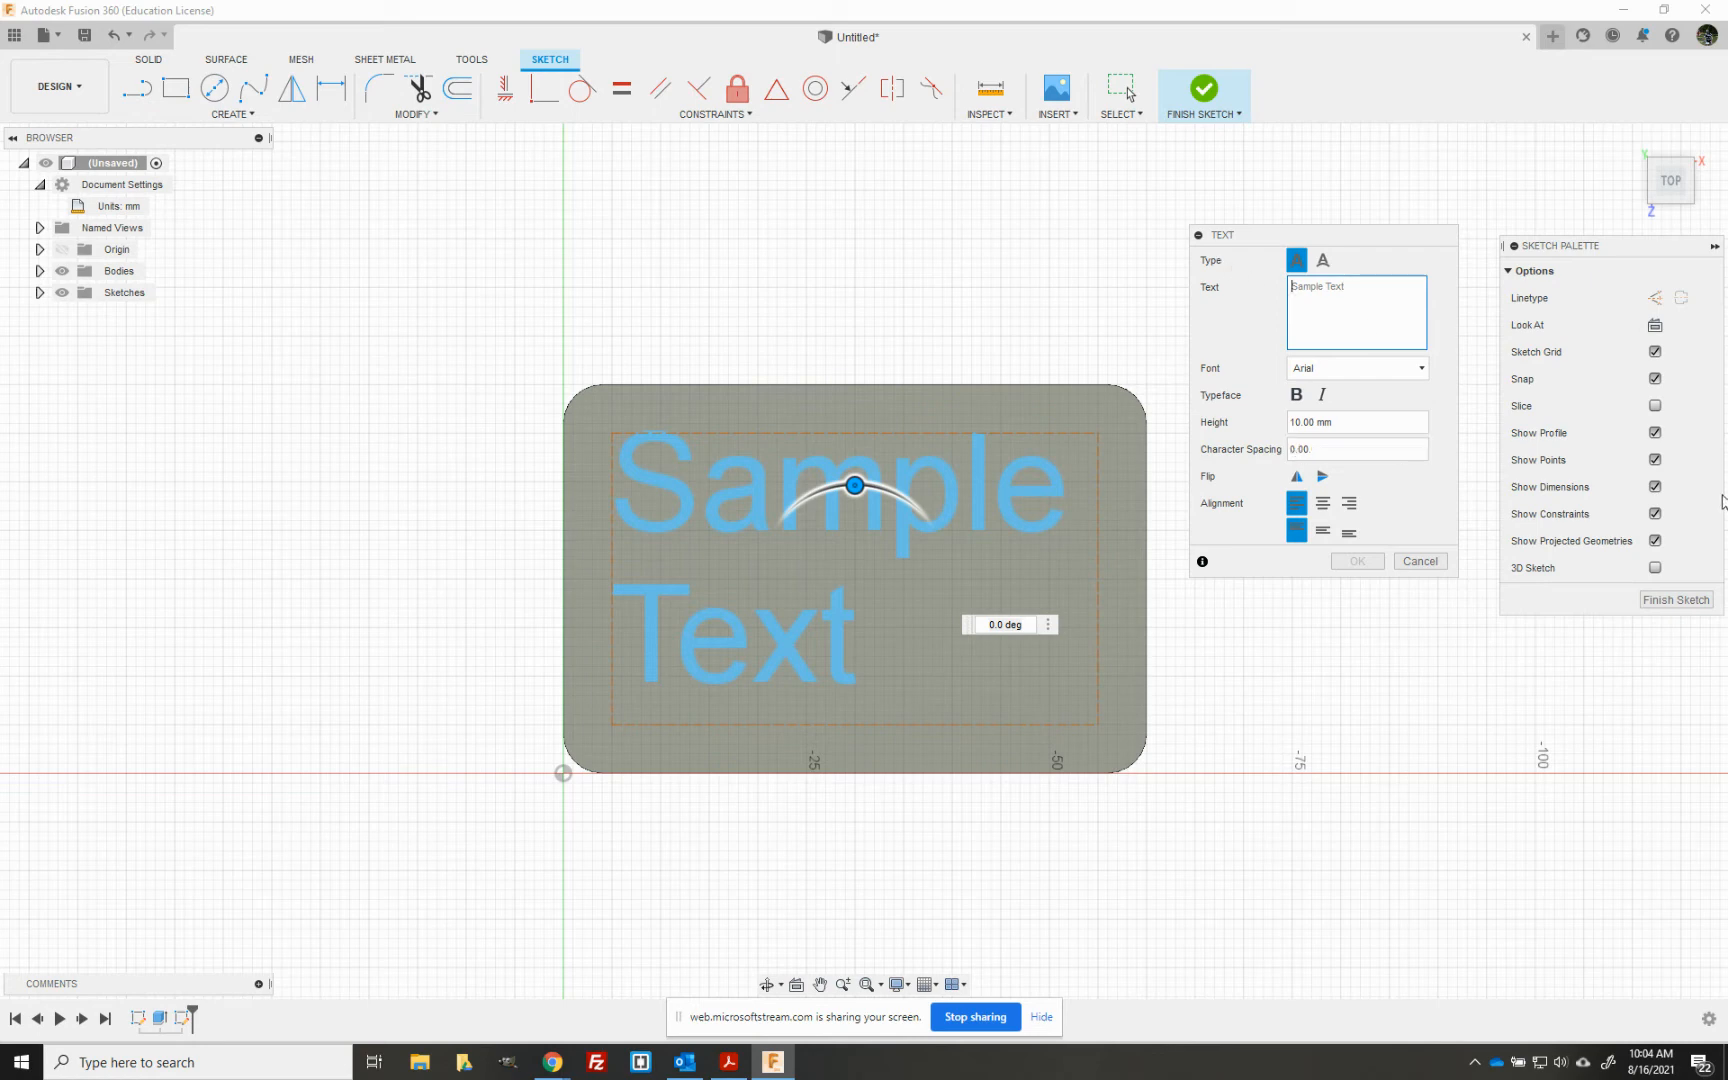
pyautogui.write('Computer')
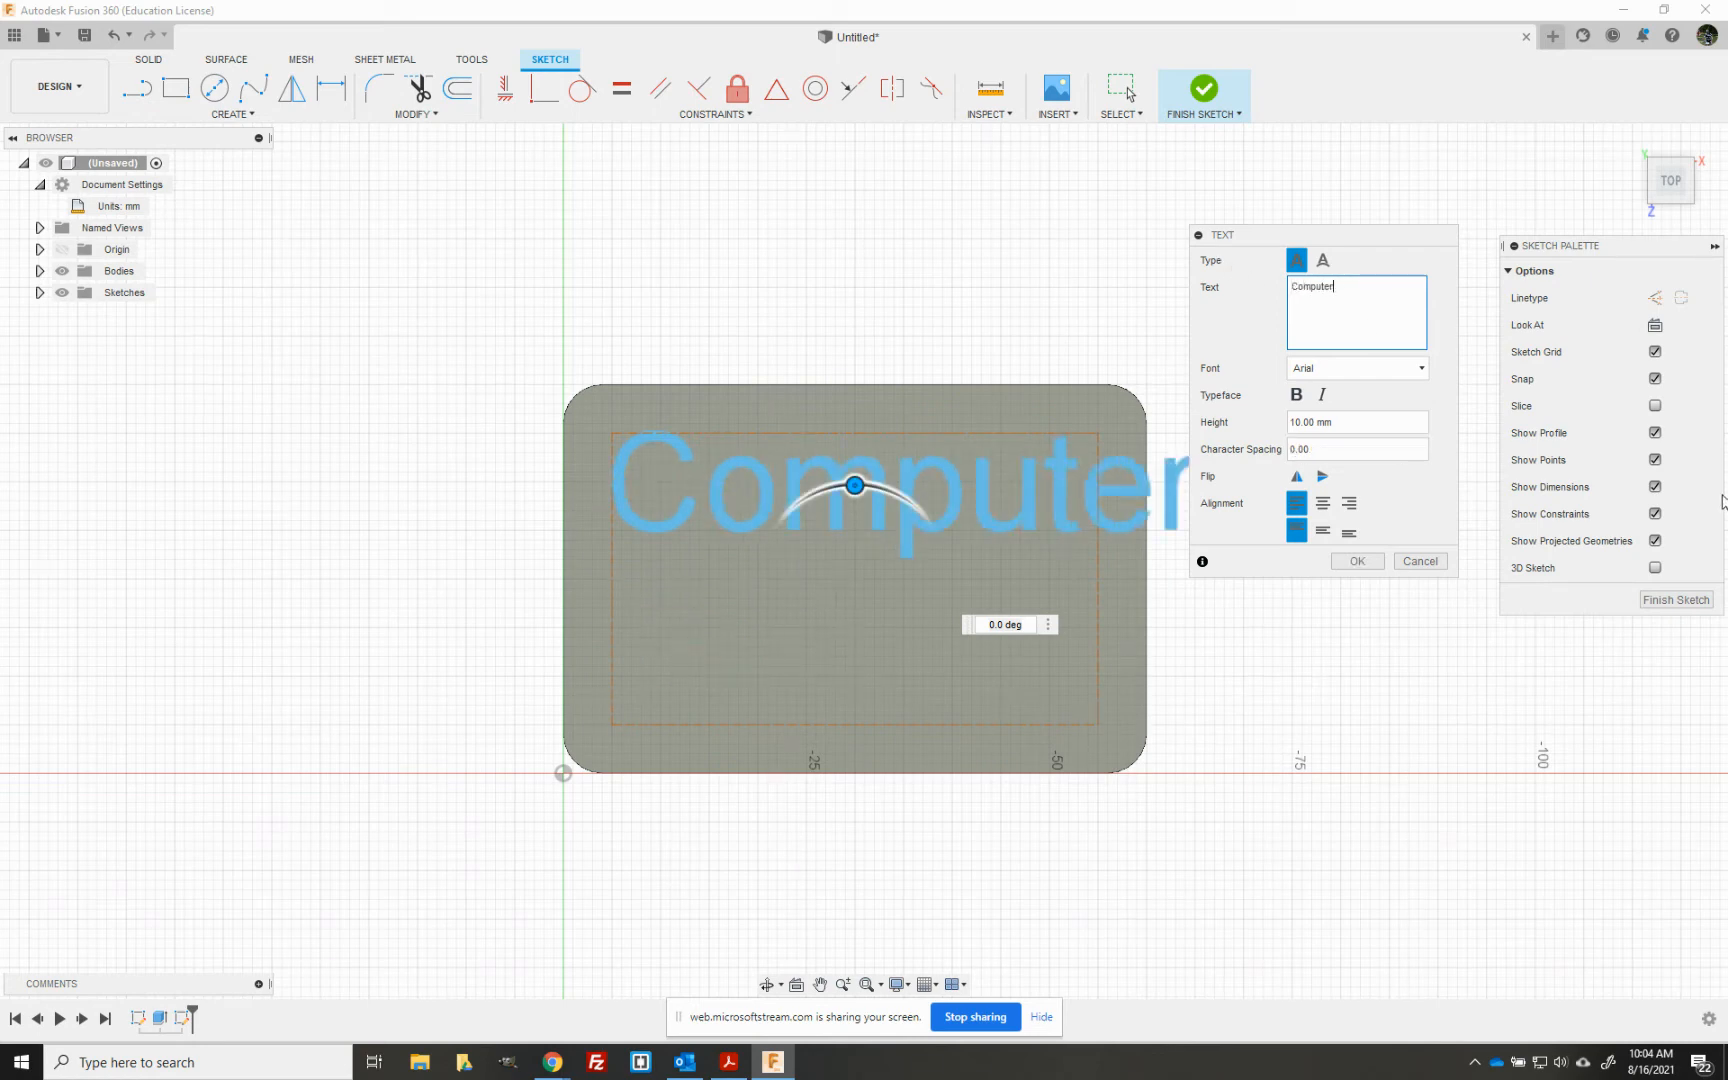
pyautogui.write(' Adide')
pyautogui.press('BackSpace')
pyautogui.press('BackSpace')
pyautogui.press('BackSpace')
pyautogui.write('i')
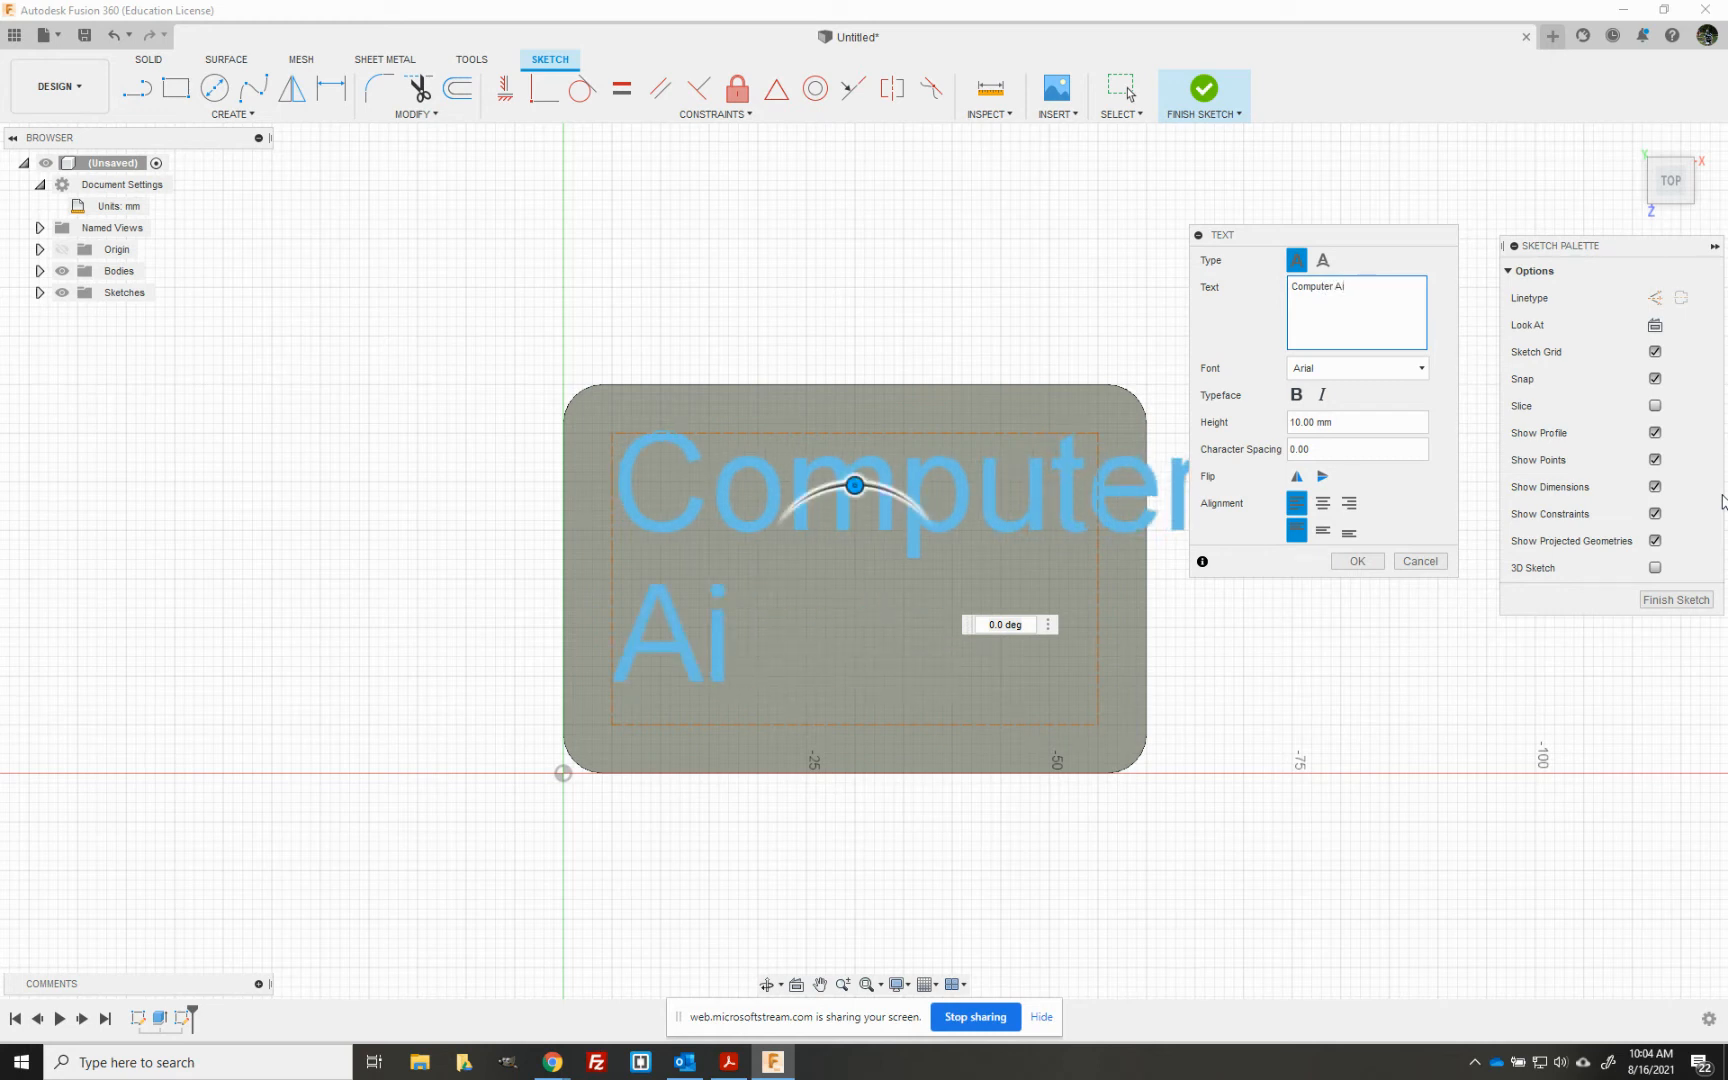
pyautogui.write('ded D')
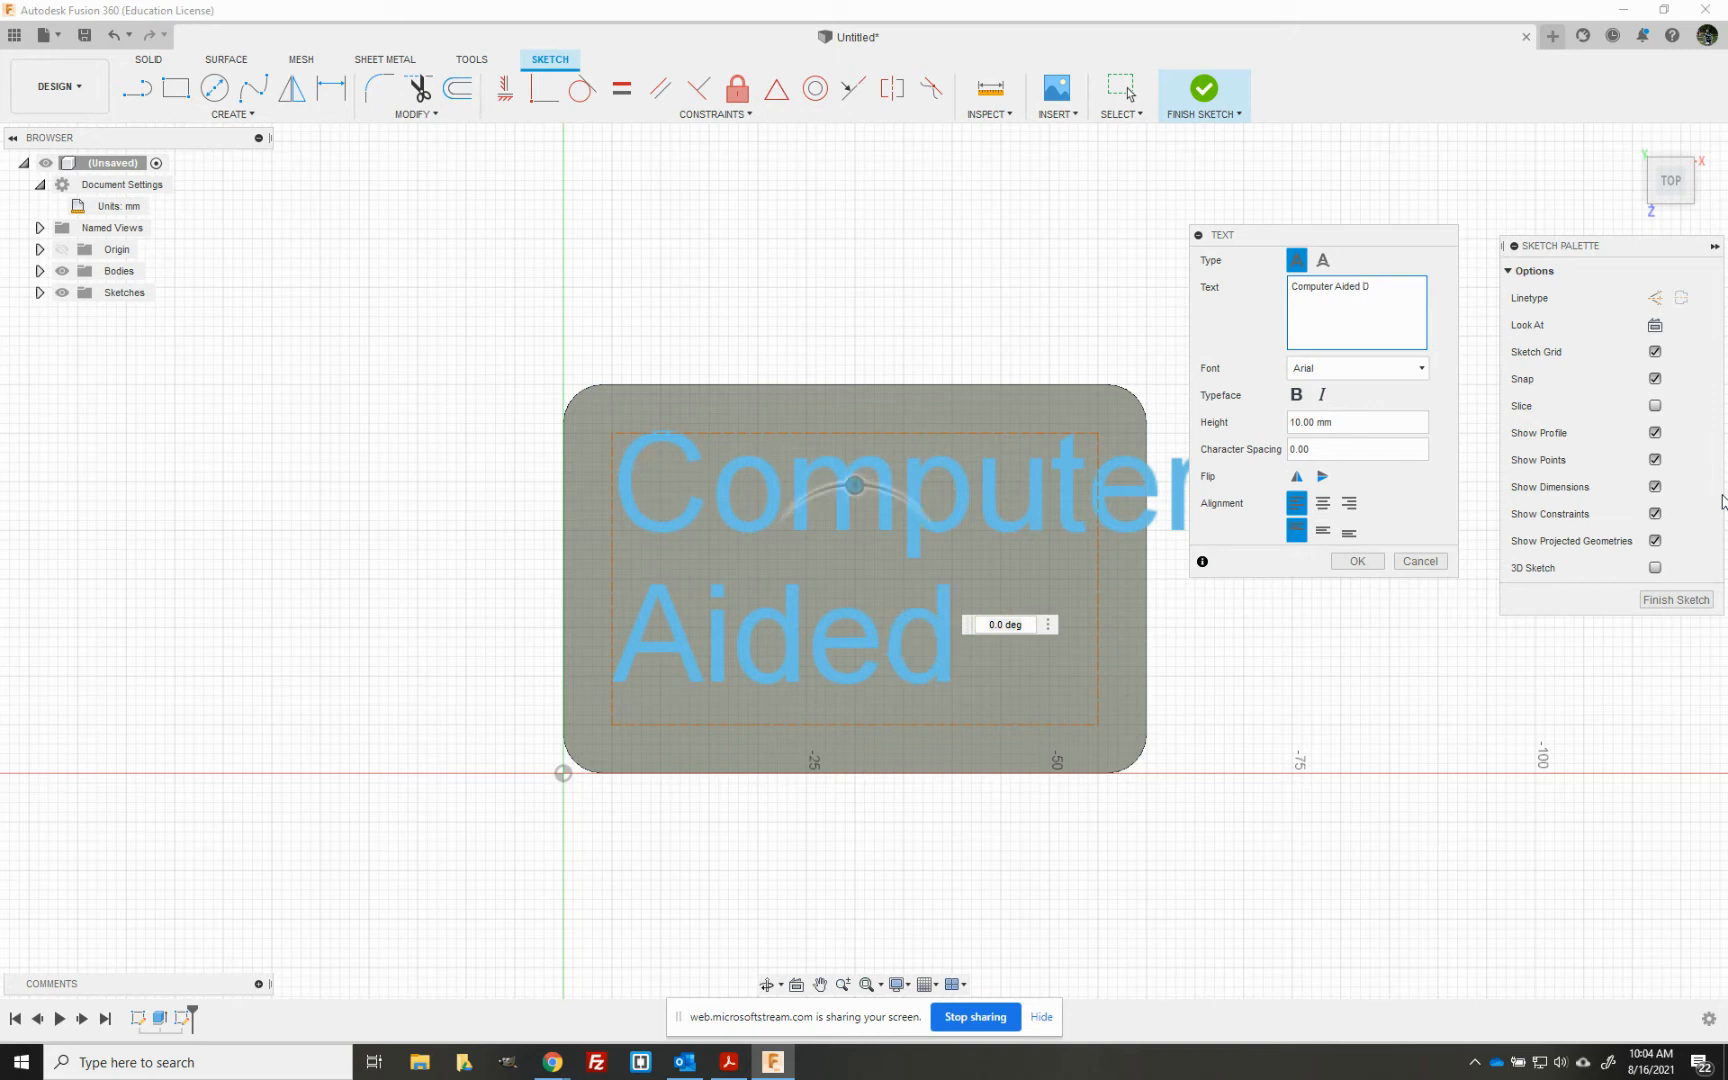
pyautogui.write('esign')
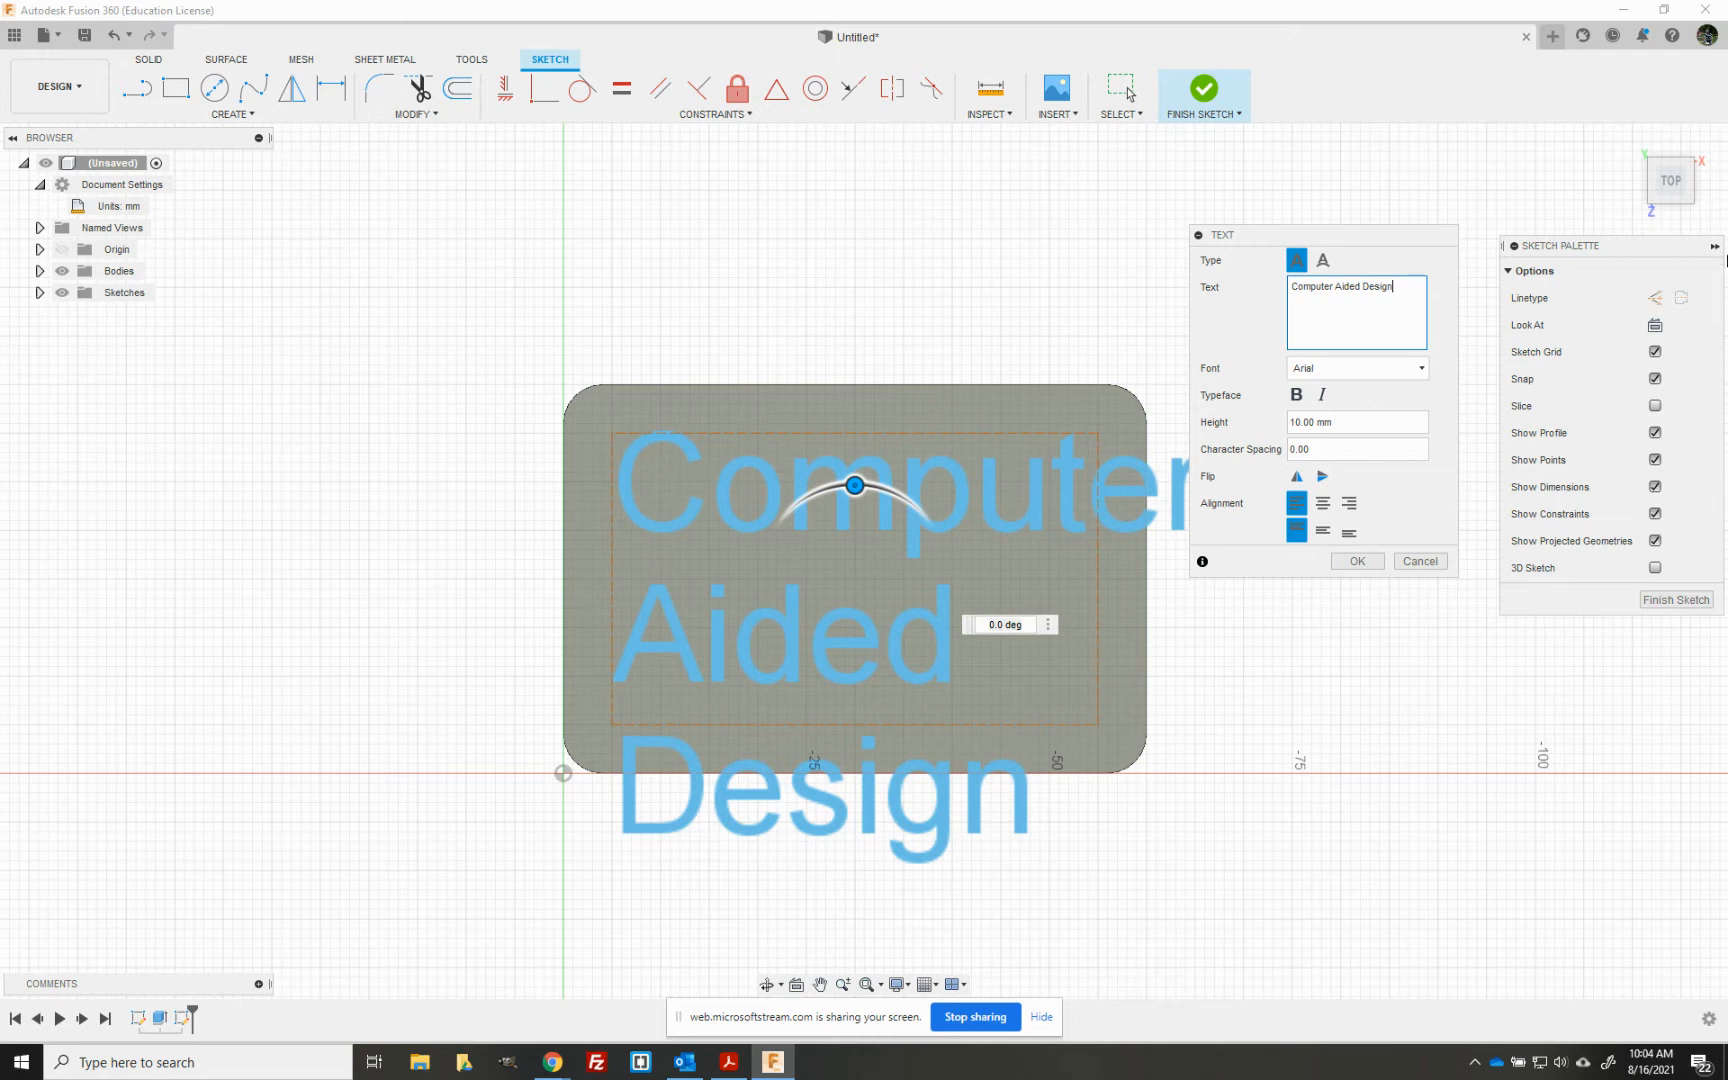
# - Set the text height to 7 mm and make the typeface bold
pyautogui.click(1422, 370)
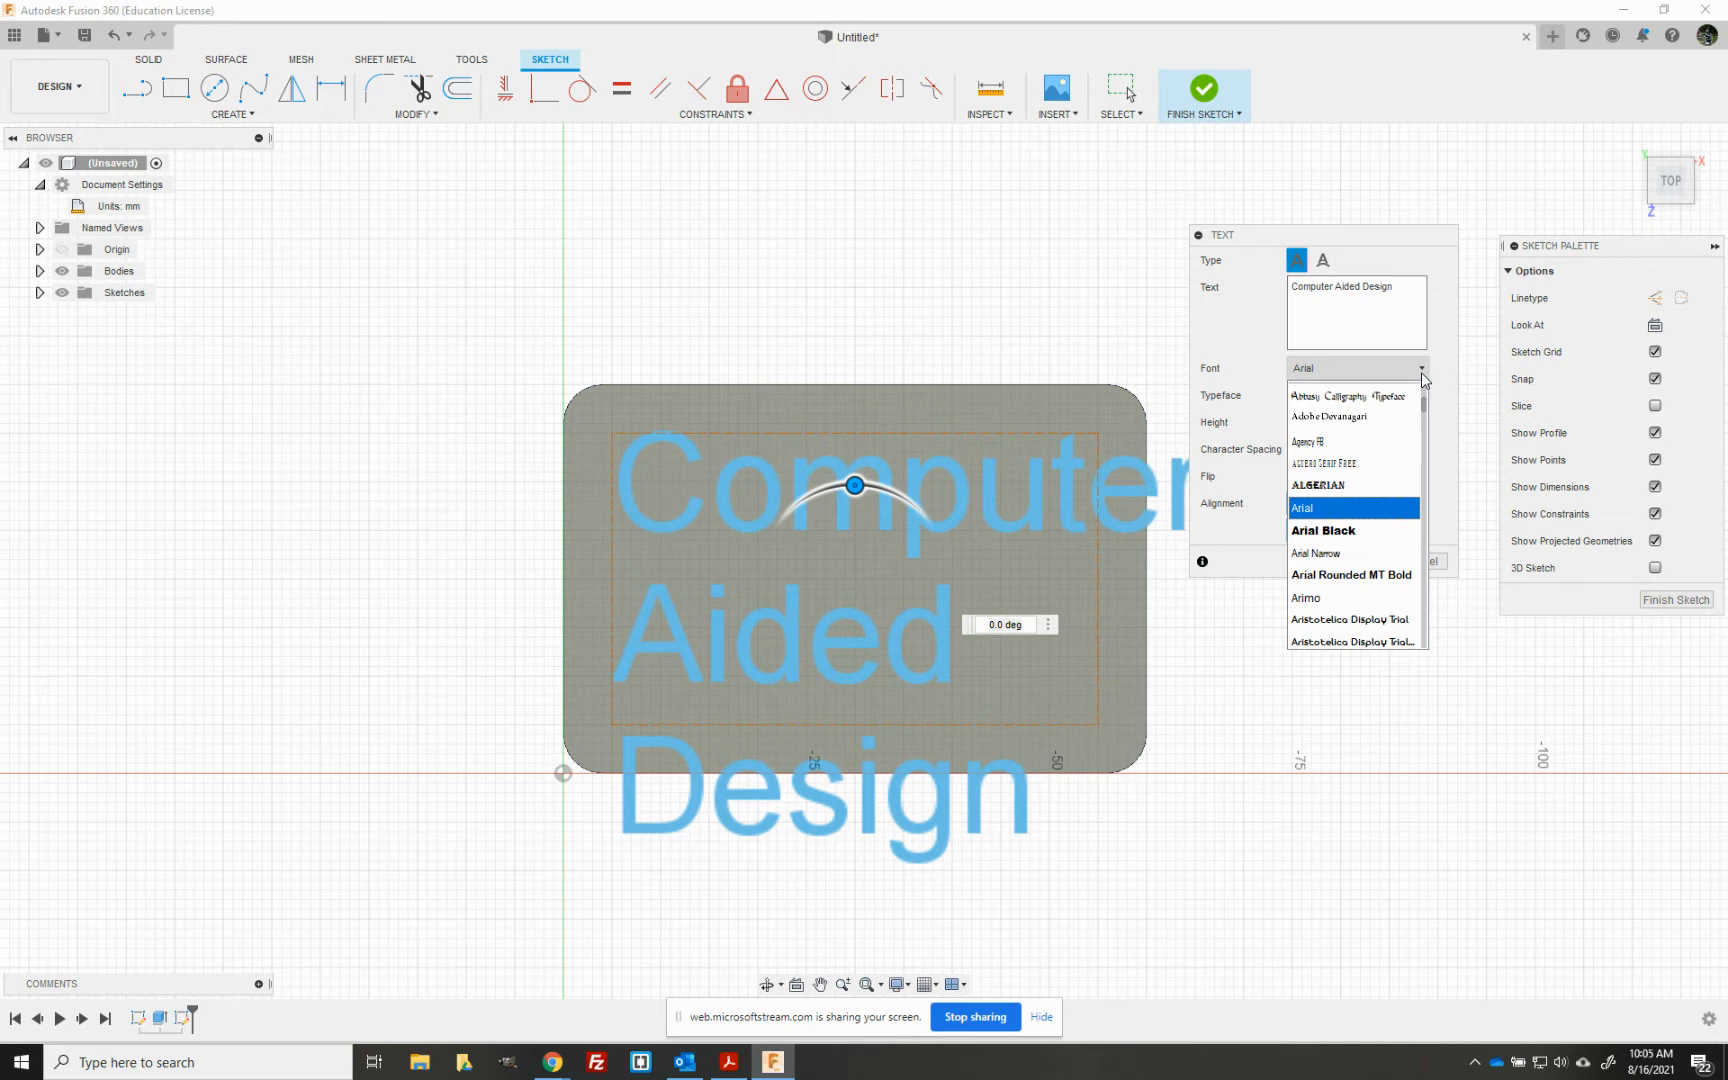
pyautogui.click(1273, 309)
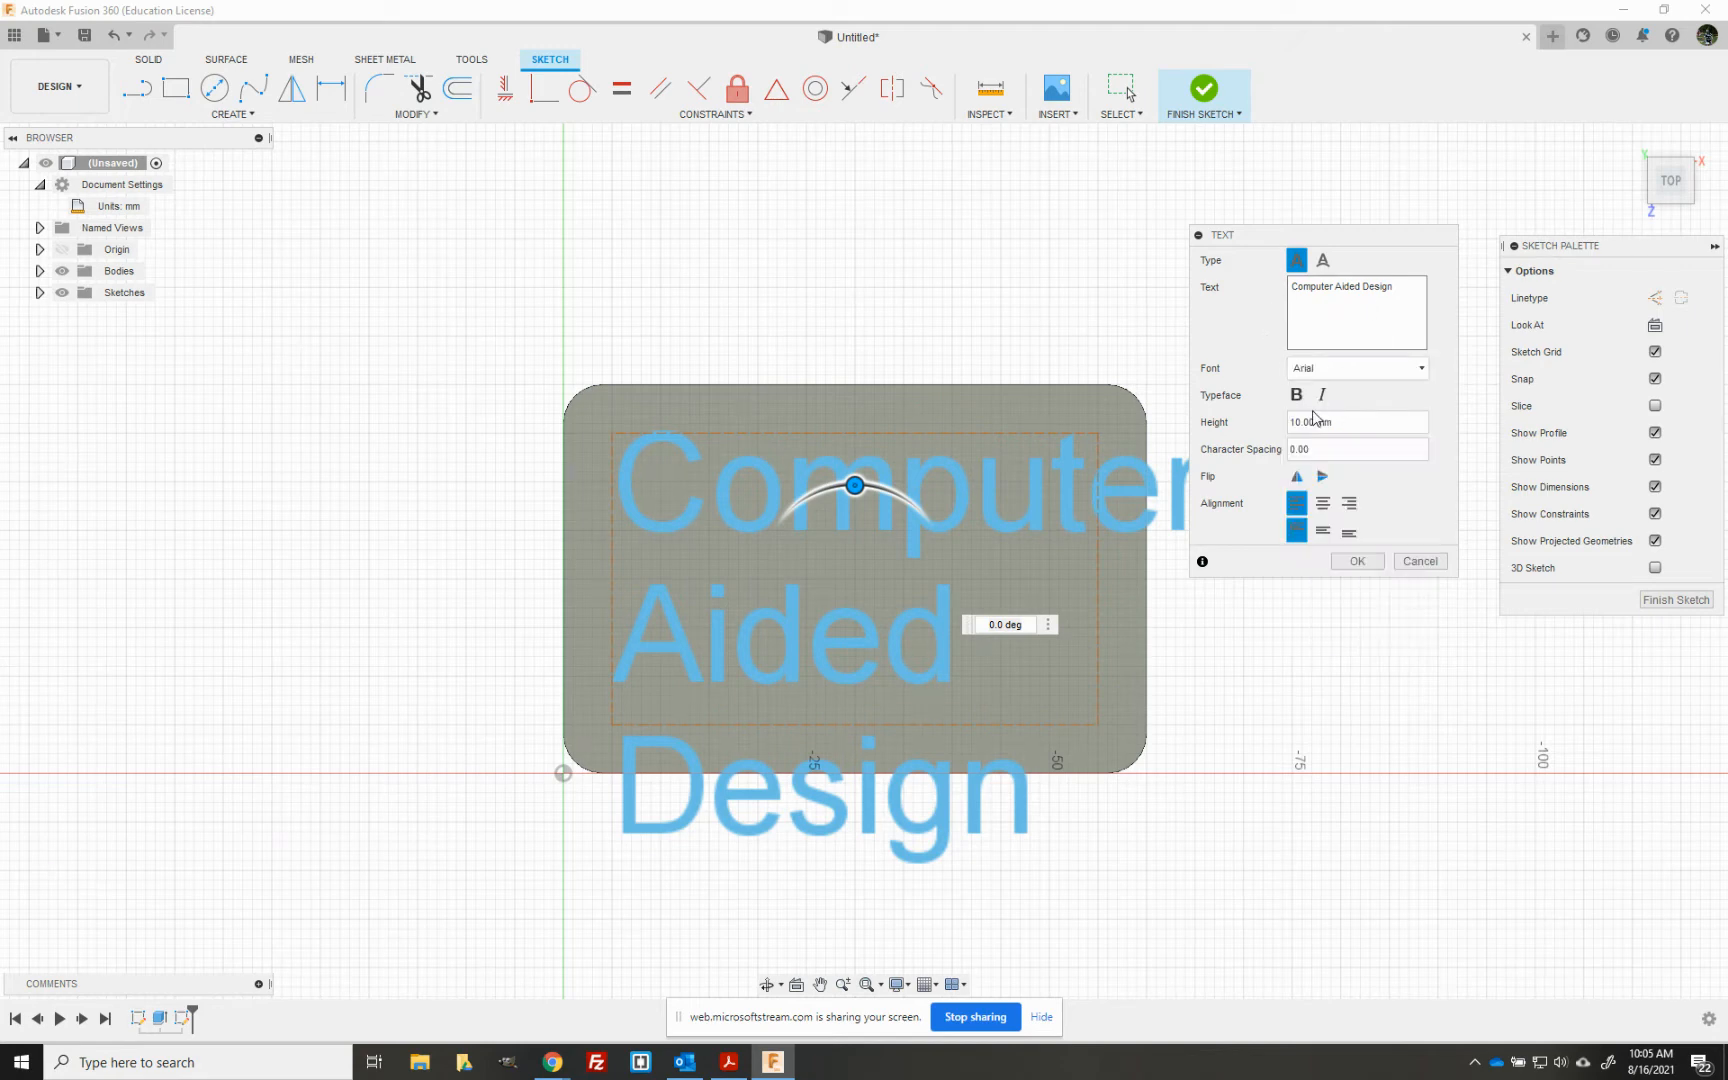
pyautogui.moveTo(1314, 421); pyautogui.dragTo(1288, 426)
pyautogui.write('7')
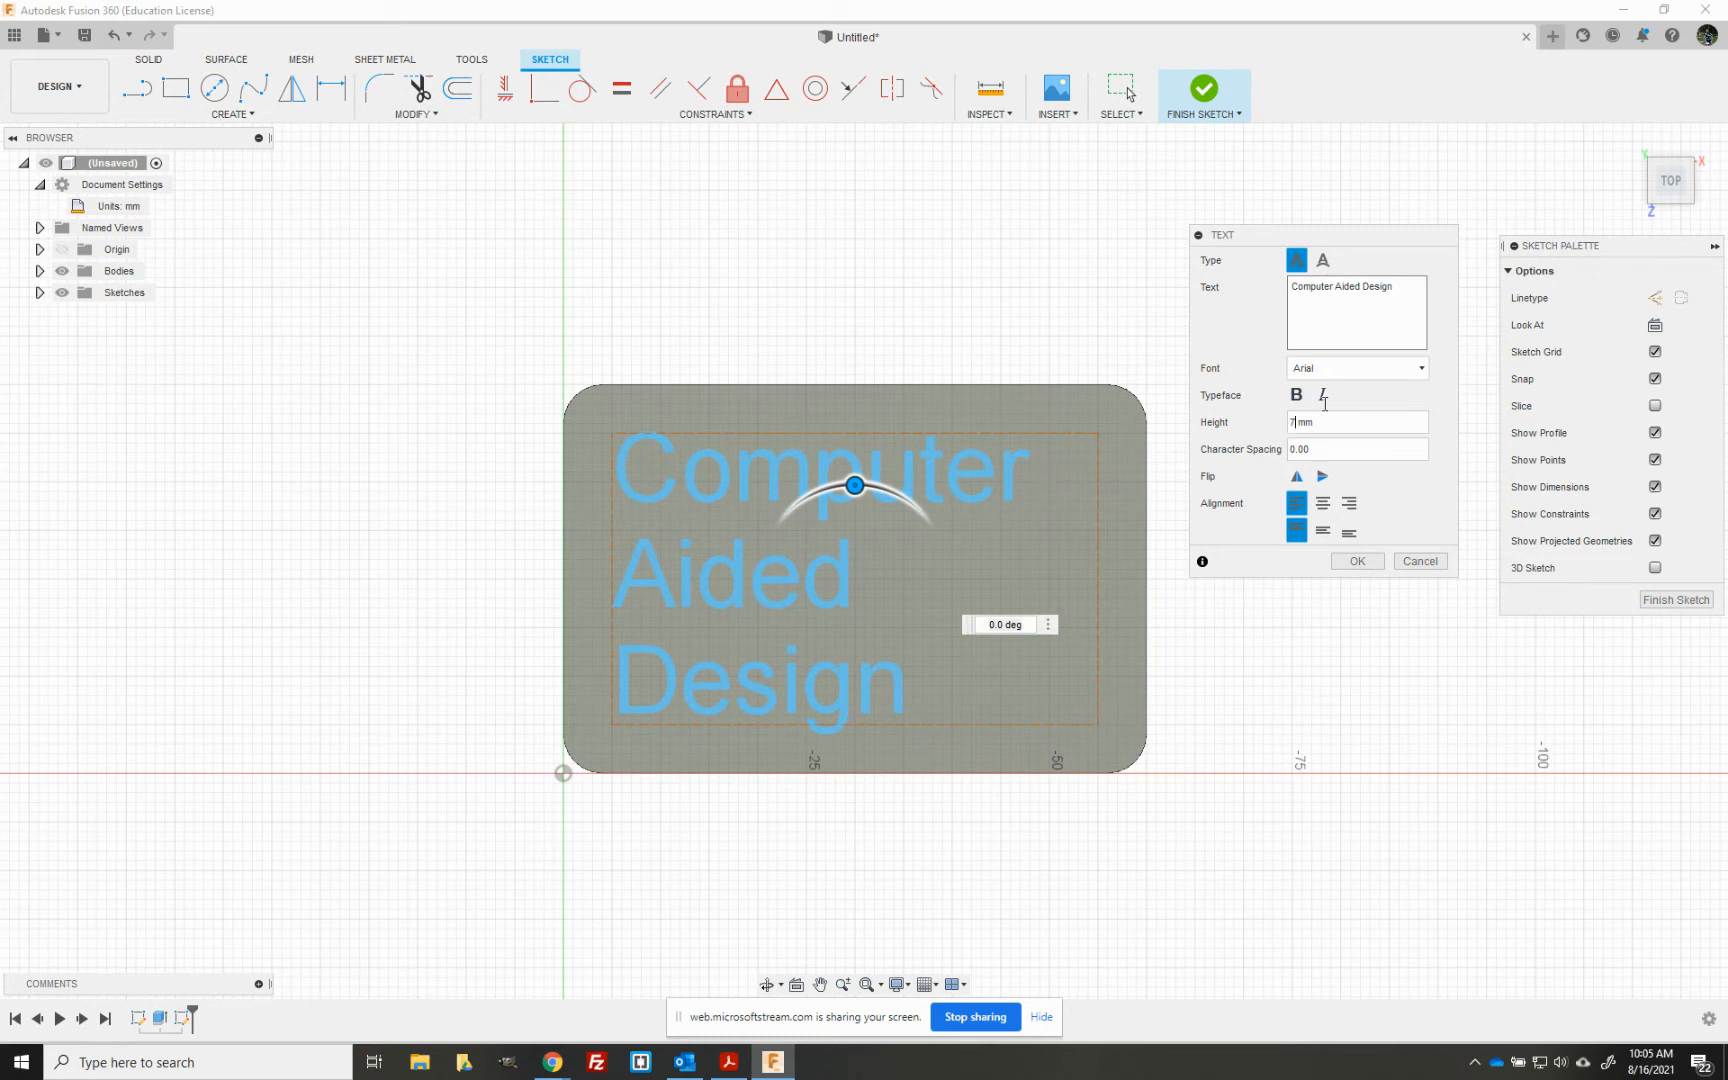
pyautogui.click(1303, 399)
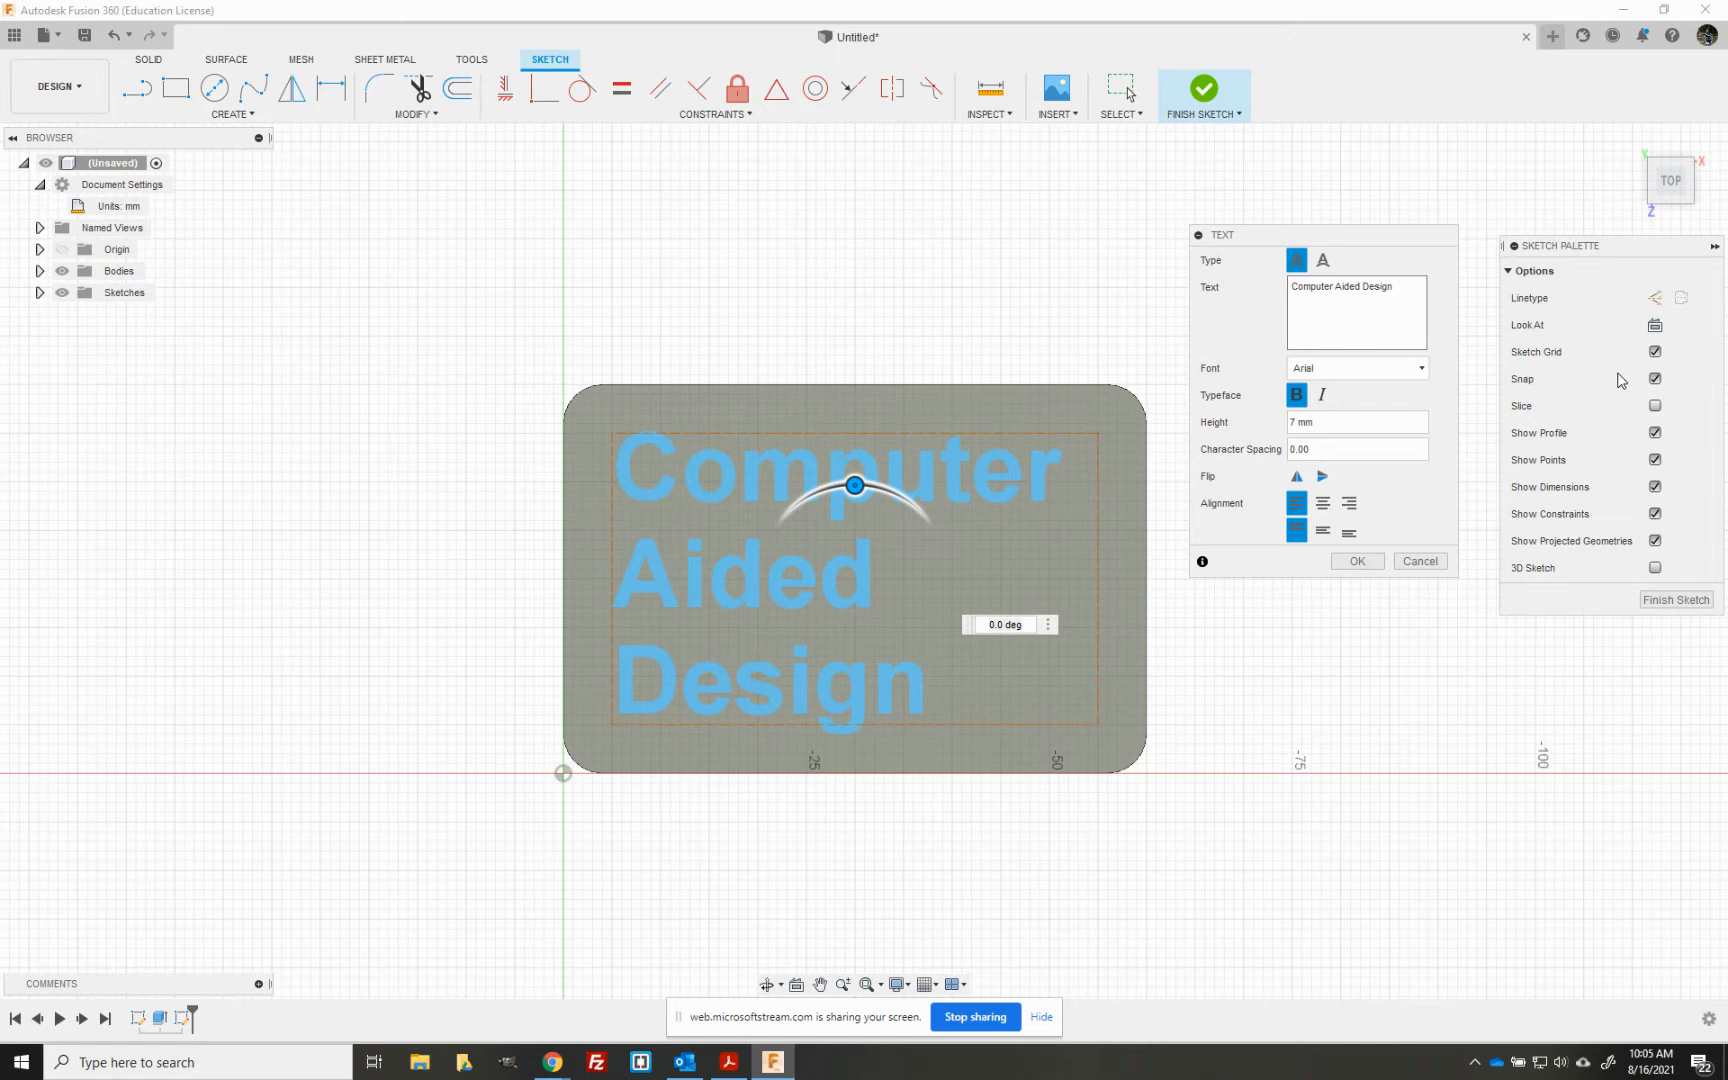
# - Change the font of the sketch text to Bookman Old Style
pyautogui.click(1421, 370)
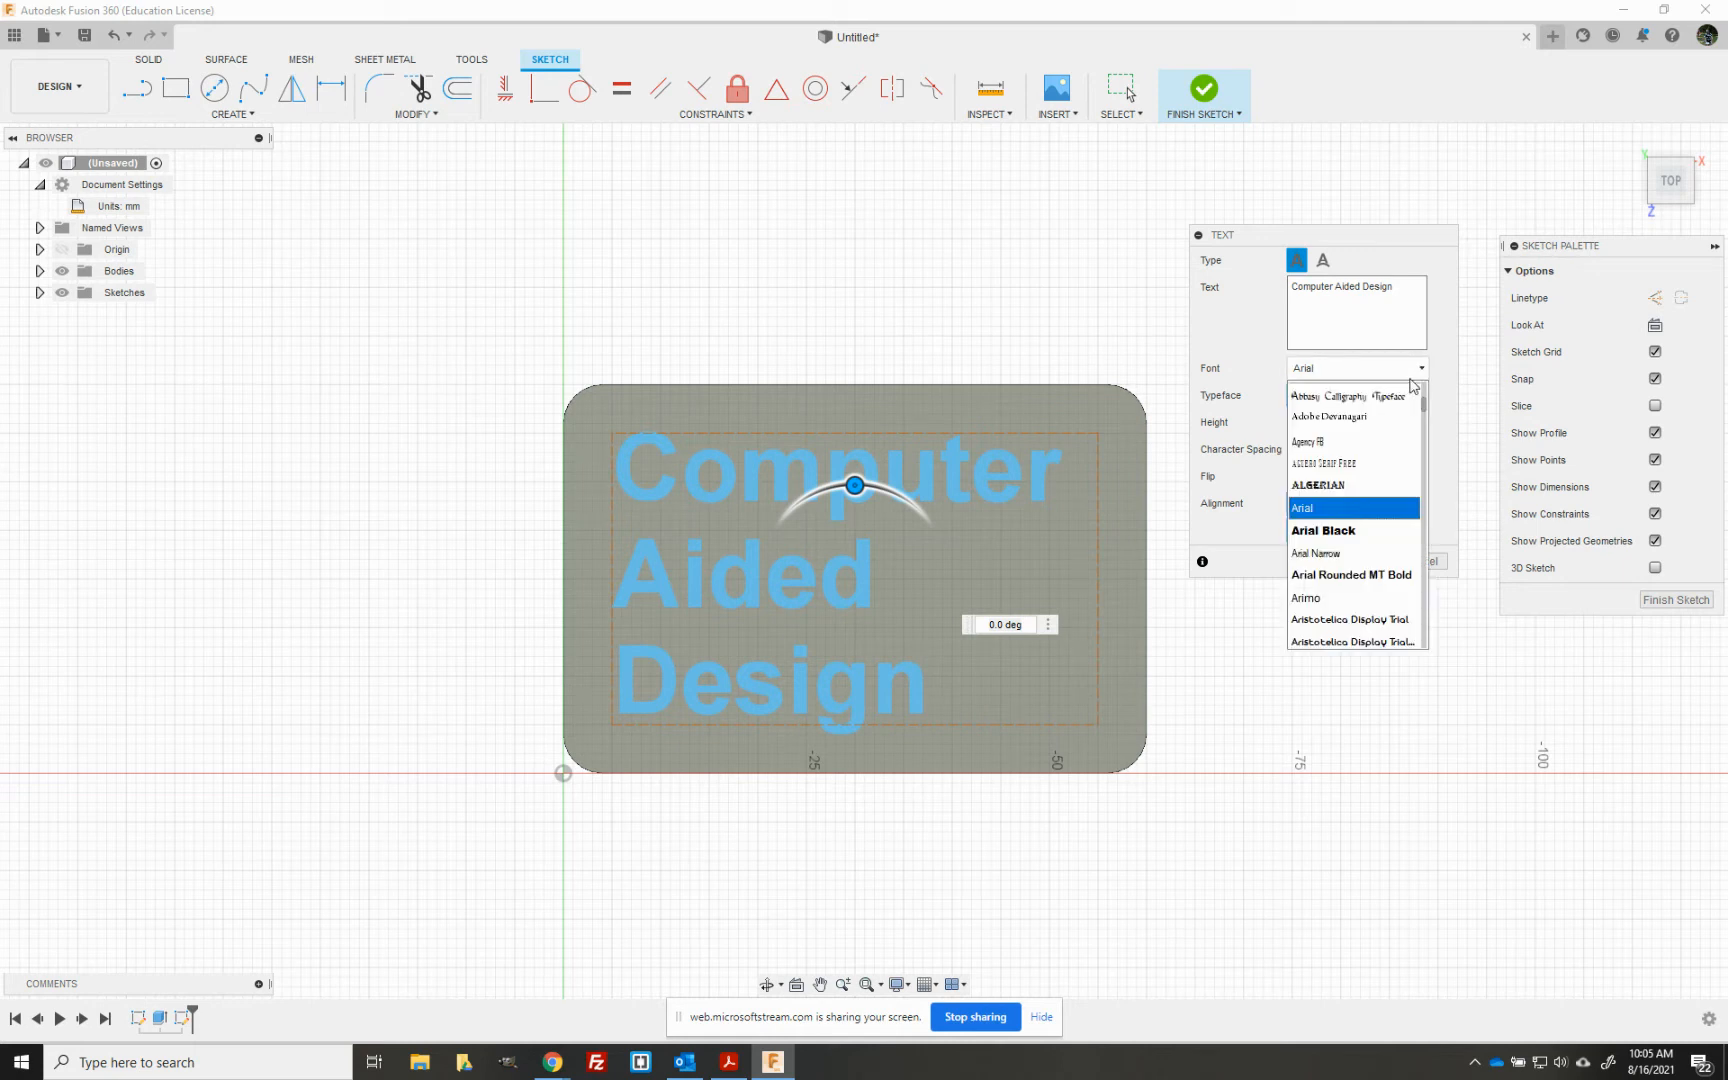
pyautogui.scroll(-4, 1345, 545)
pyautogui.scroll(-8, 1345, 545)
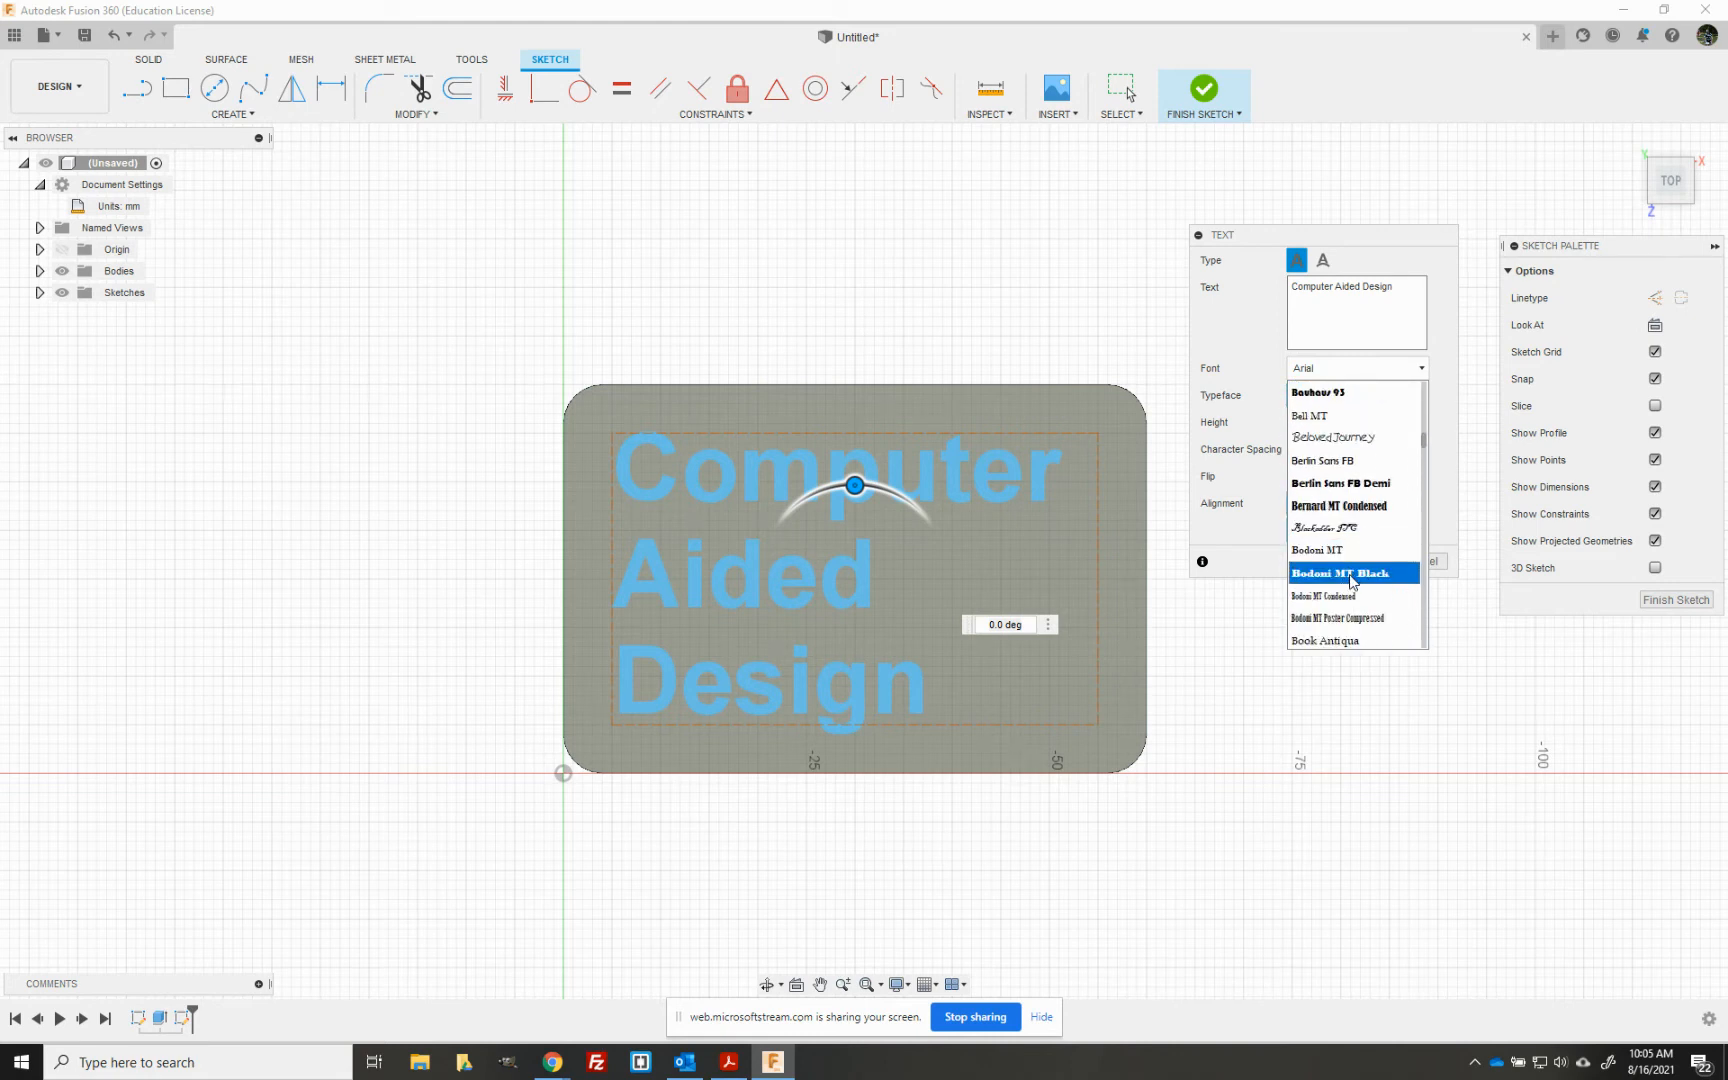
pyautogui.scroll(-3, 1347, 600)
pyautogui.scroll(1, 1347, 490)
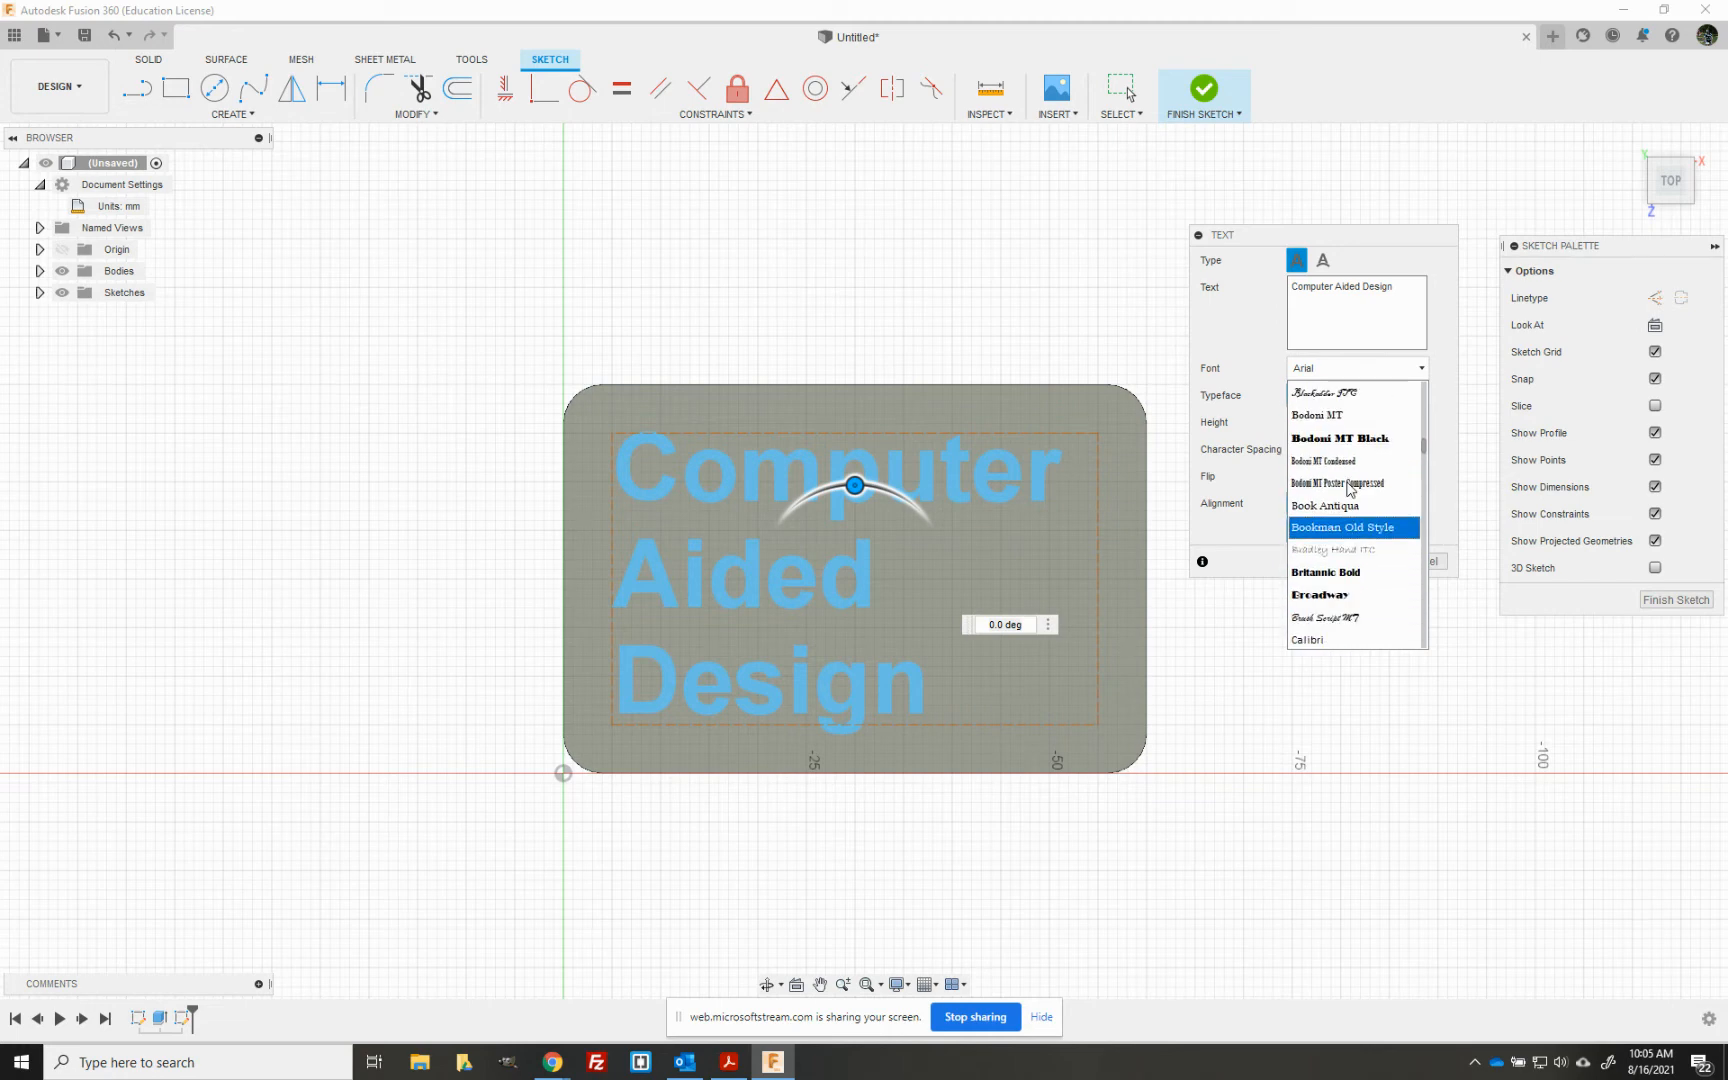
pyautogui.click(1356, 528)
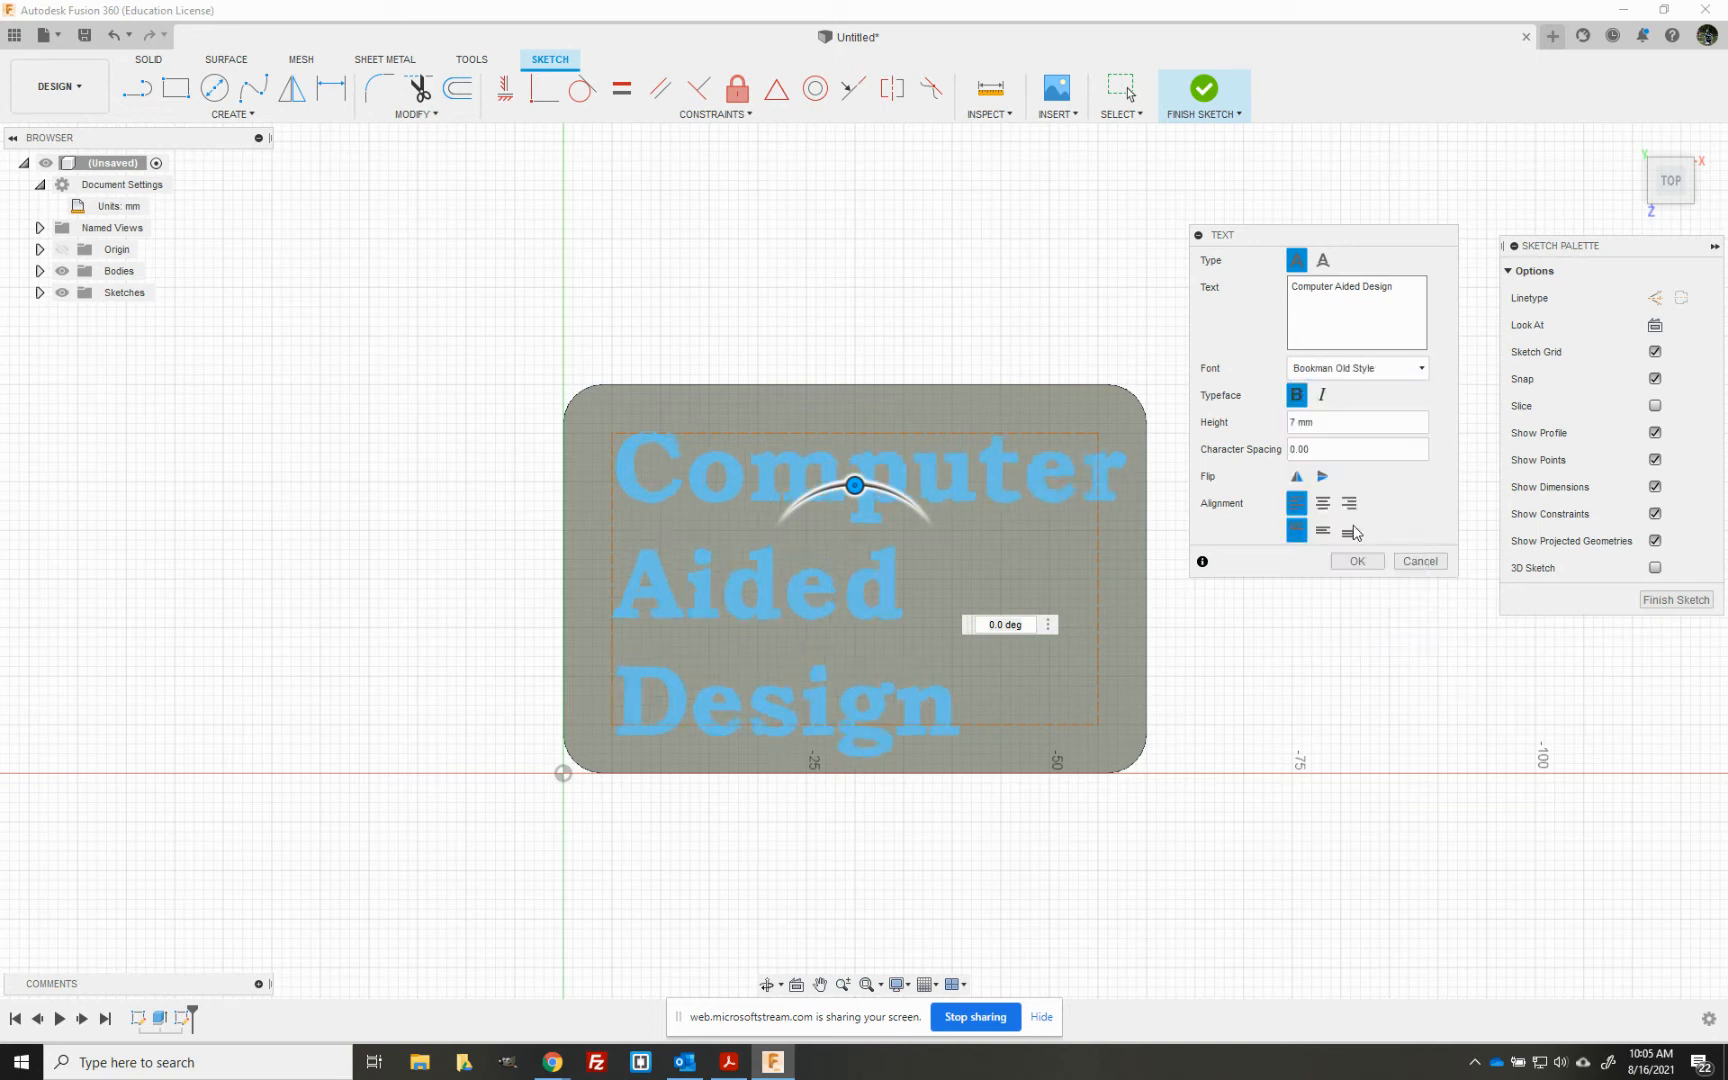
# - Set the text height to 6 mm and the character spacing to 2.00
pyautogui.click(1297, 423)
pyautogui.write('6')
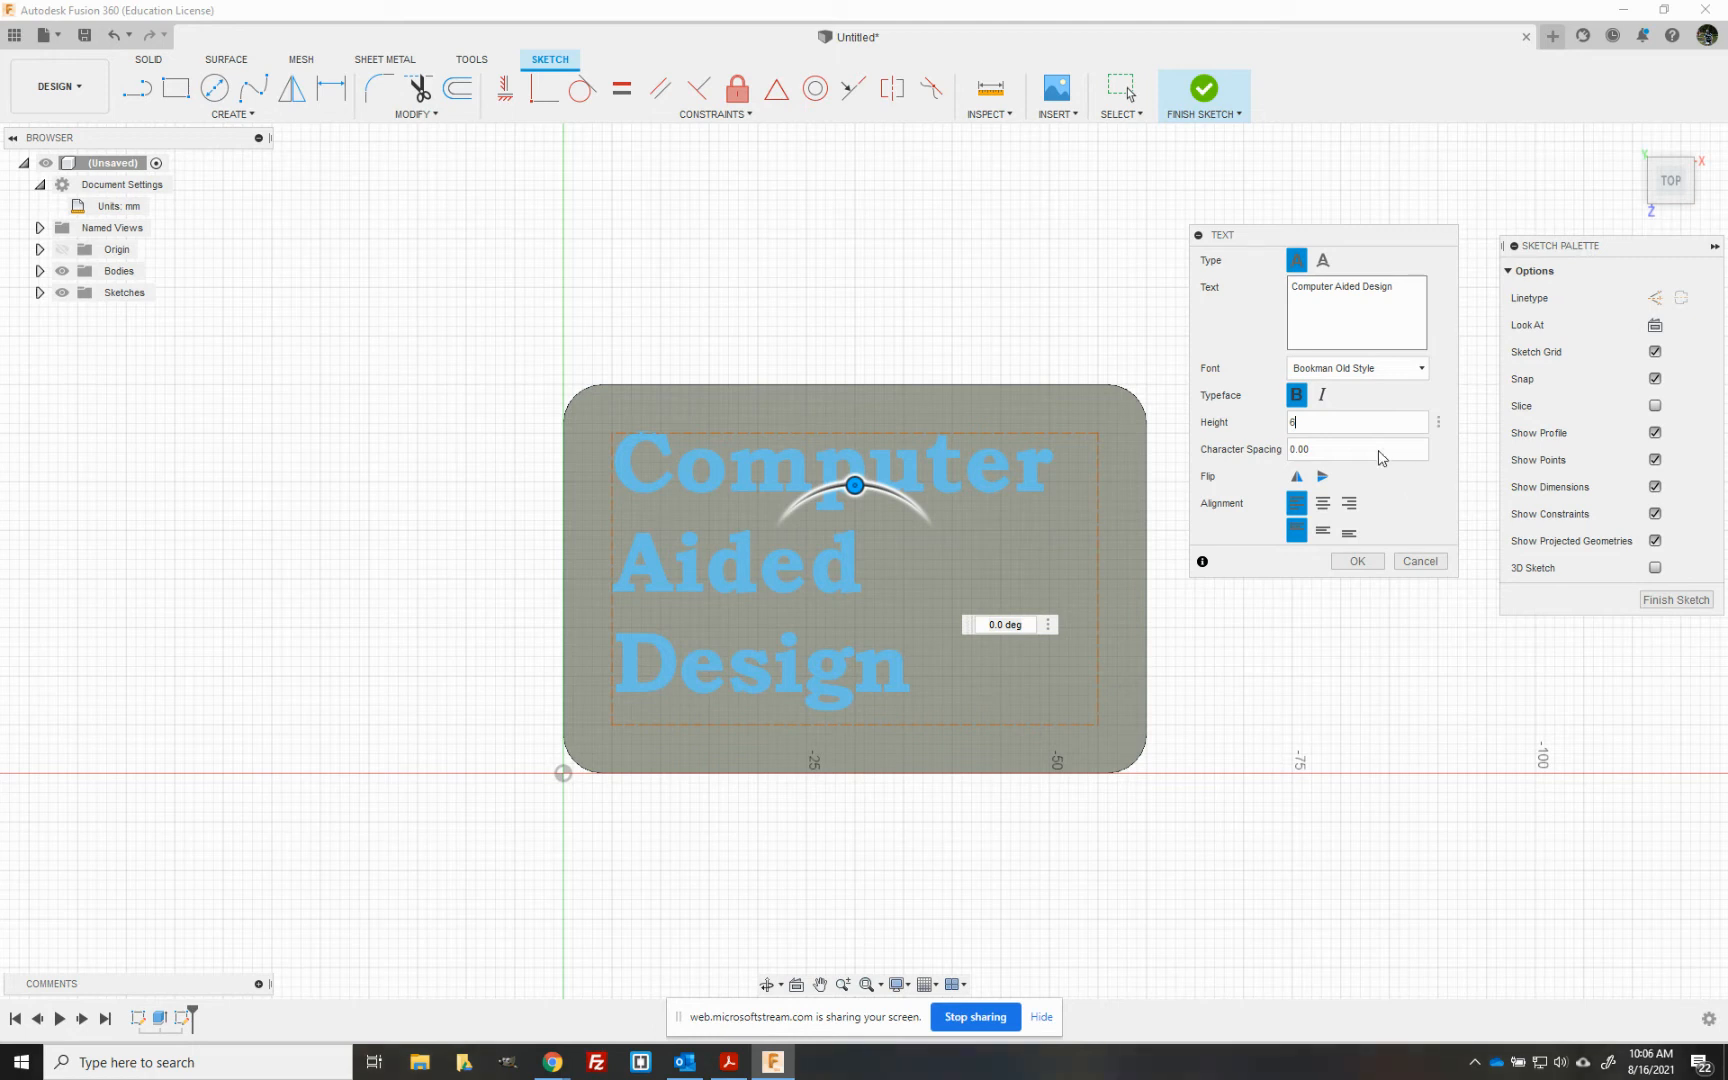
pyautogui.click(1295, 450)
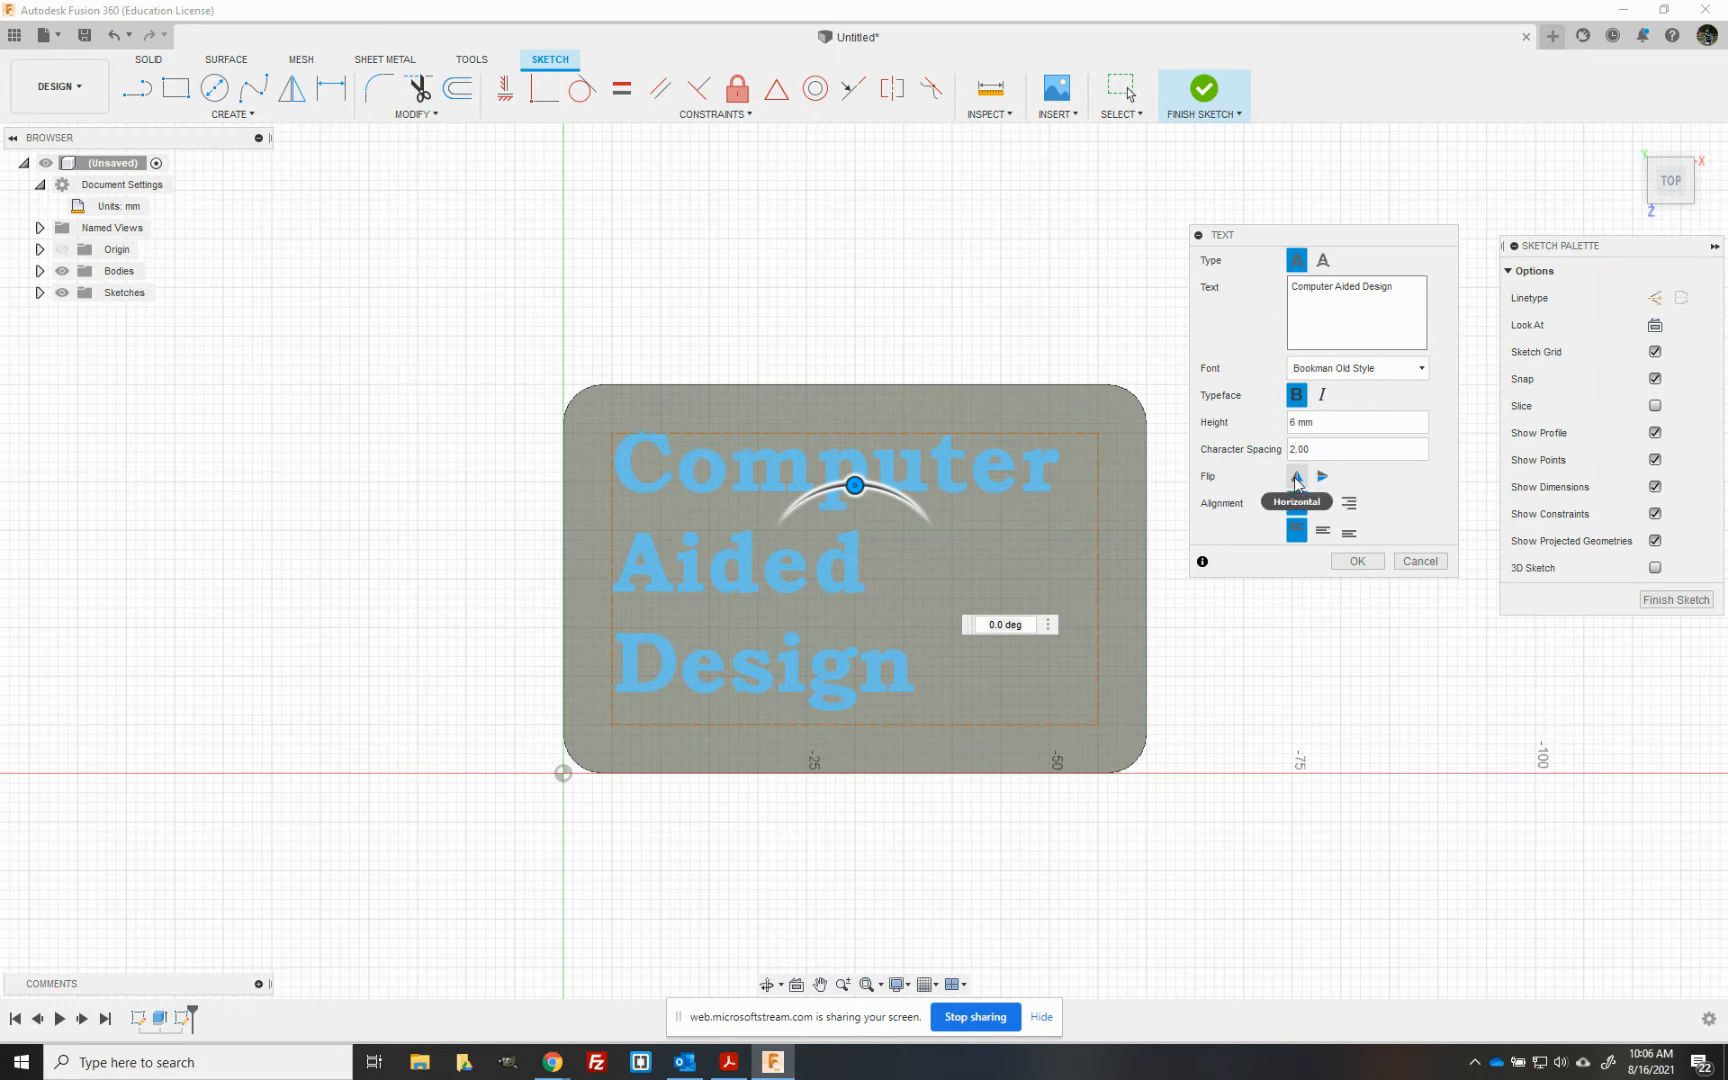
# - Try the horizontal and vertical flips on the text, switching each one off again
pyautogui.click(1297, 477)
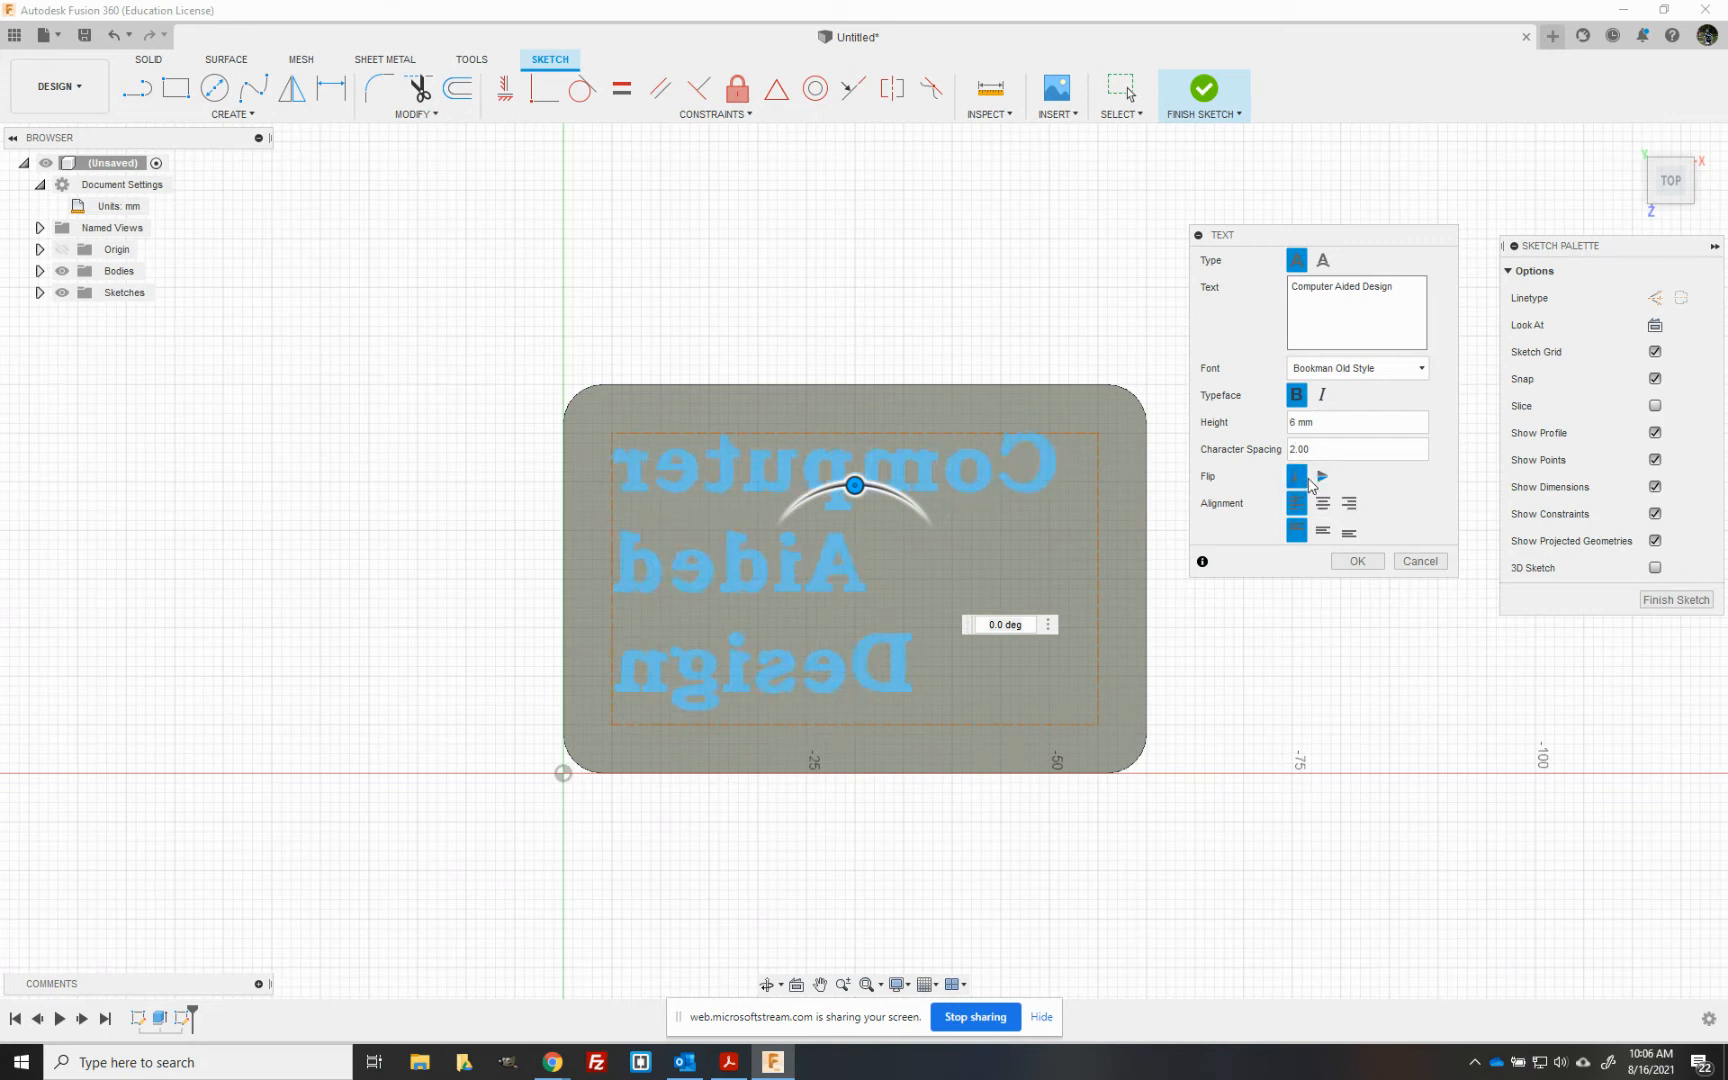
pyautogui.click(1297, 477)
pyautogui.click(1322, 478)
pyautogui.click(1323, 484)
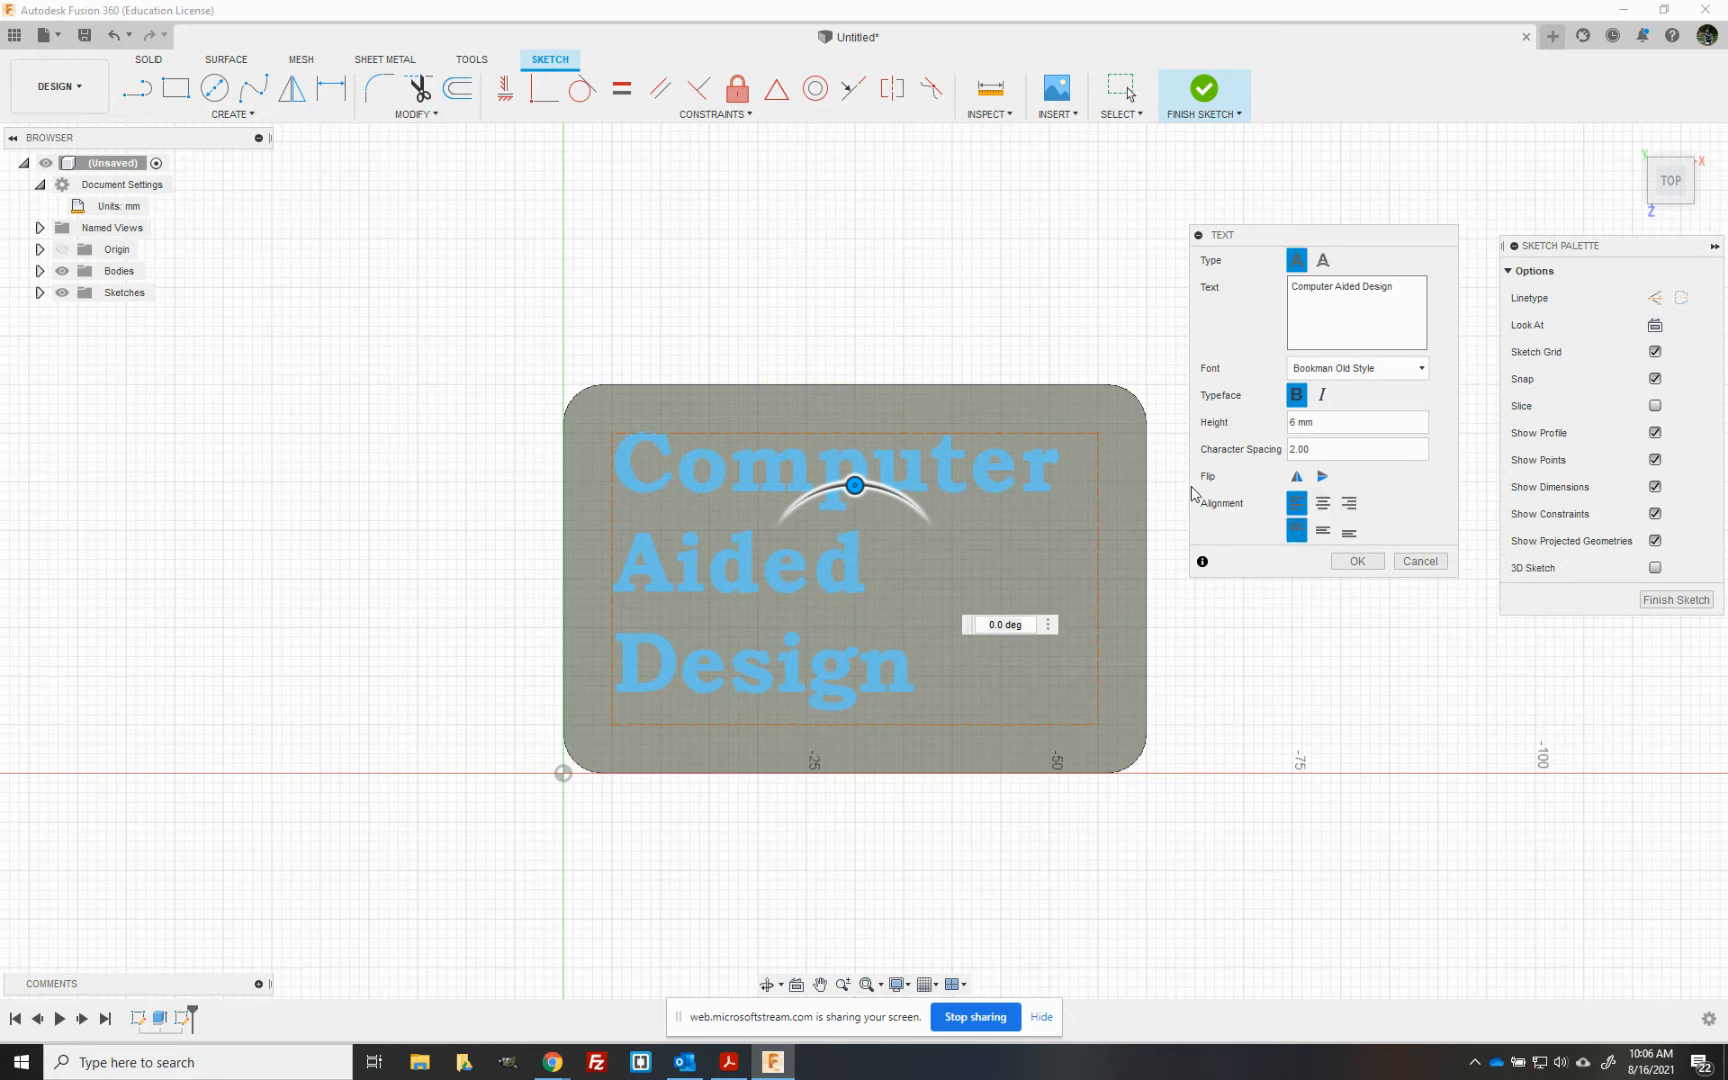
# - Align the text to the centre and middle of its frame, accept it and finish the sketch
pyautogui.click(1327, 512)
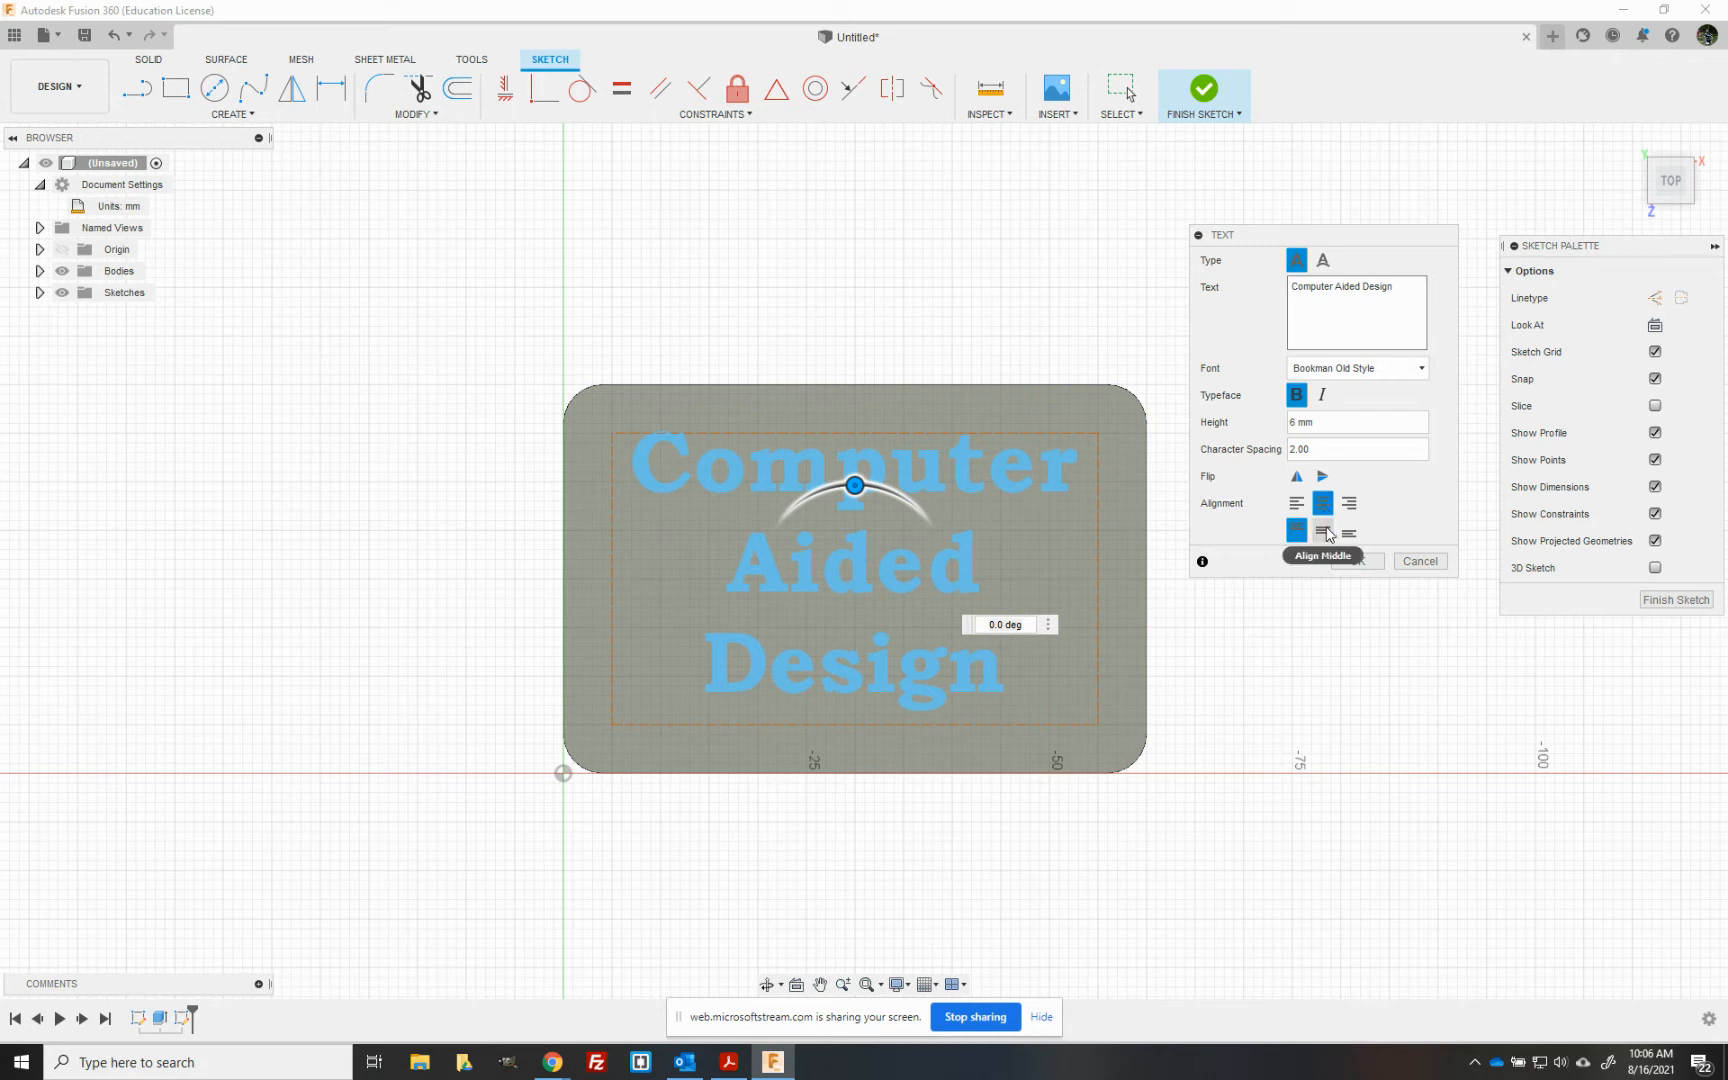
pyautogui.click(1325, 531)
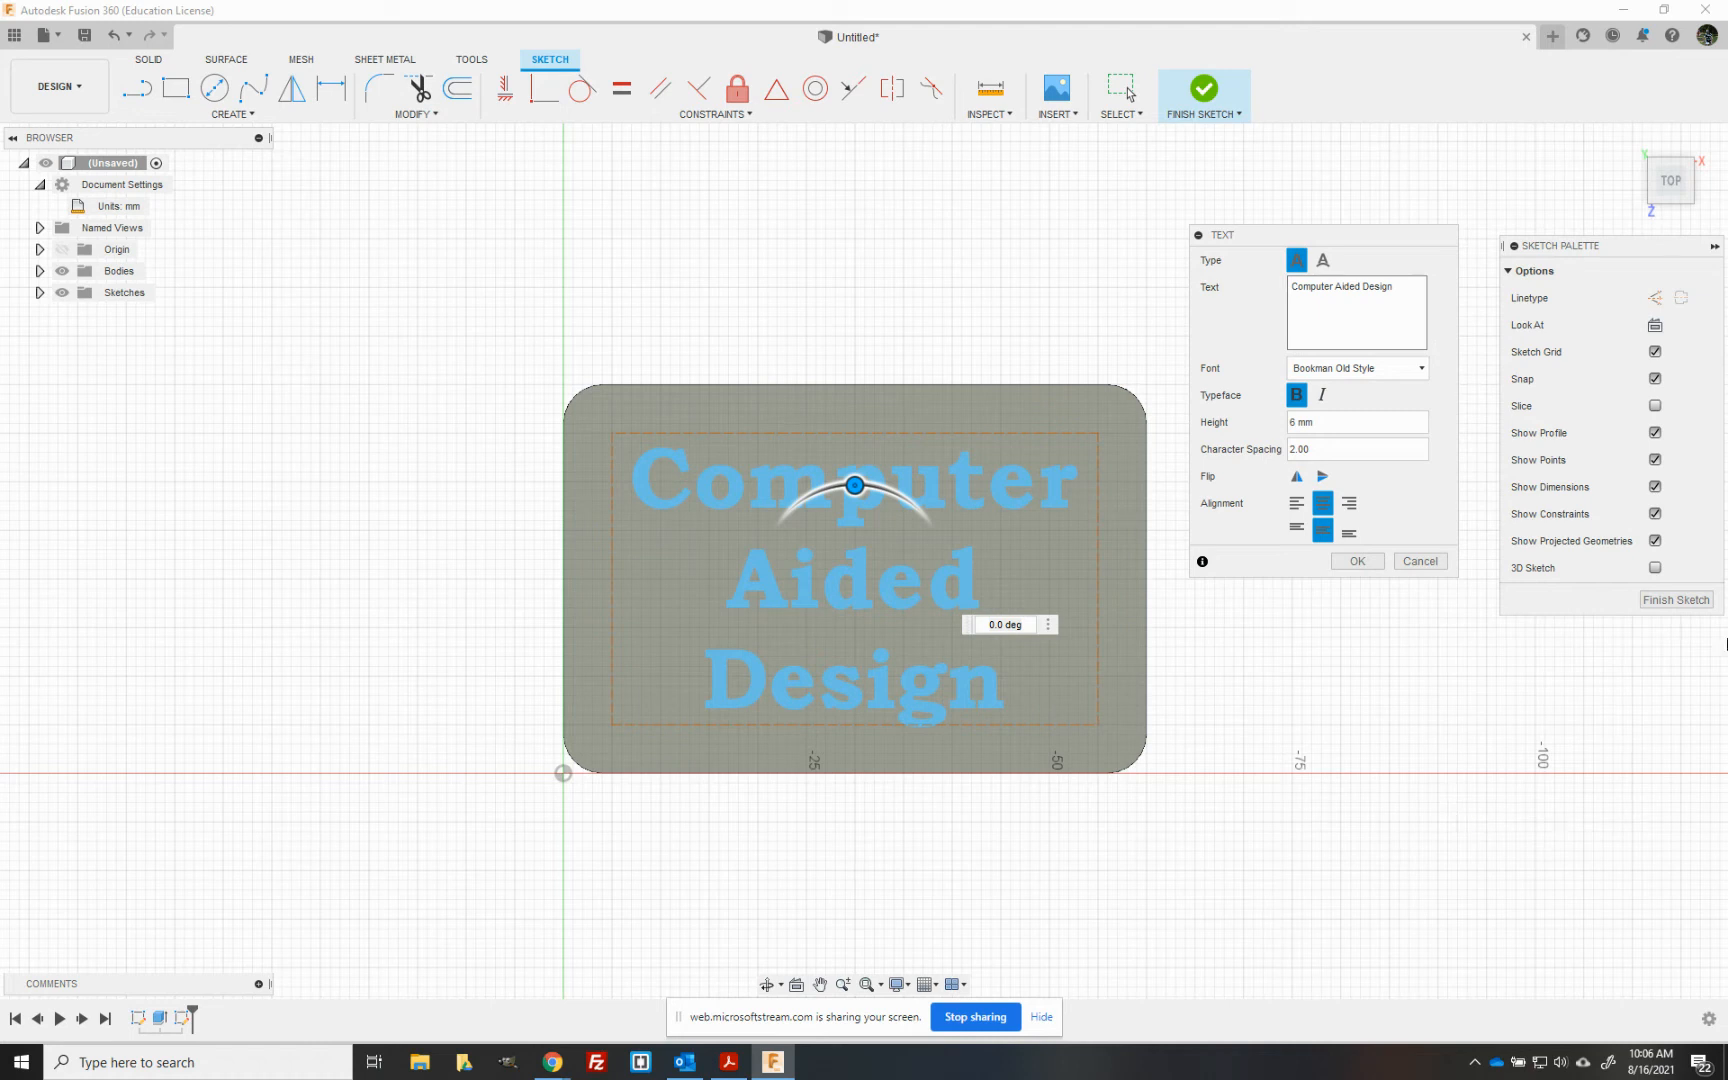
pyautogui.click(1357, 561)
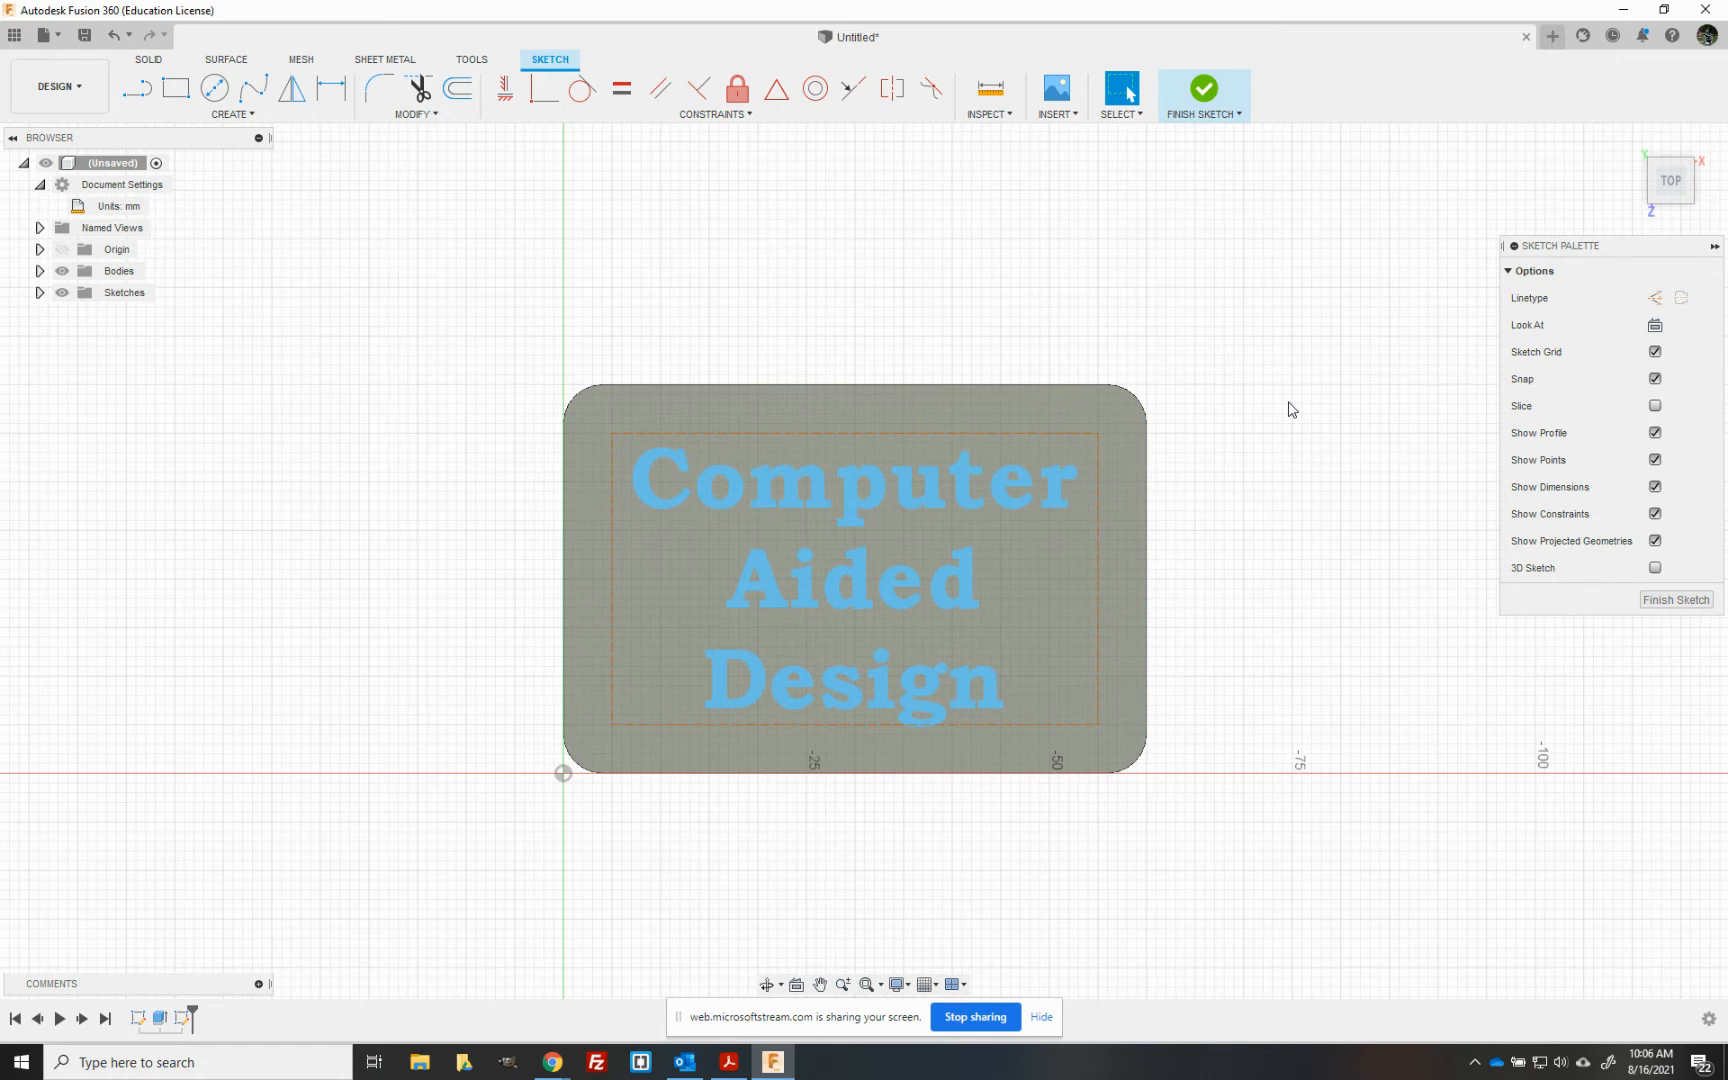
pyautogui.click(1221, 106)
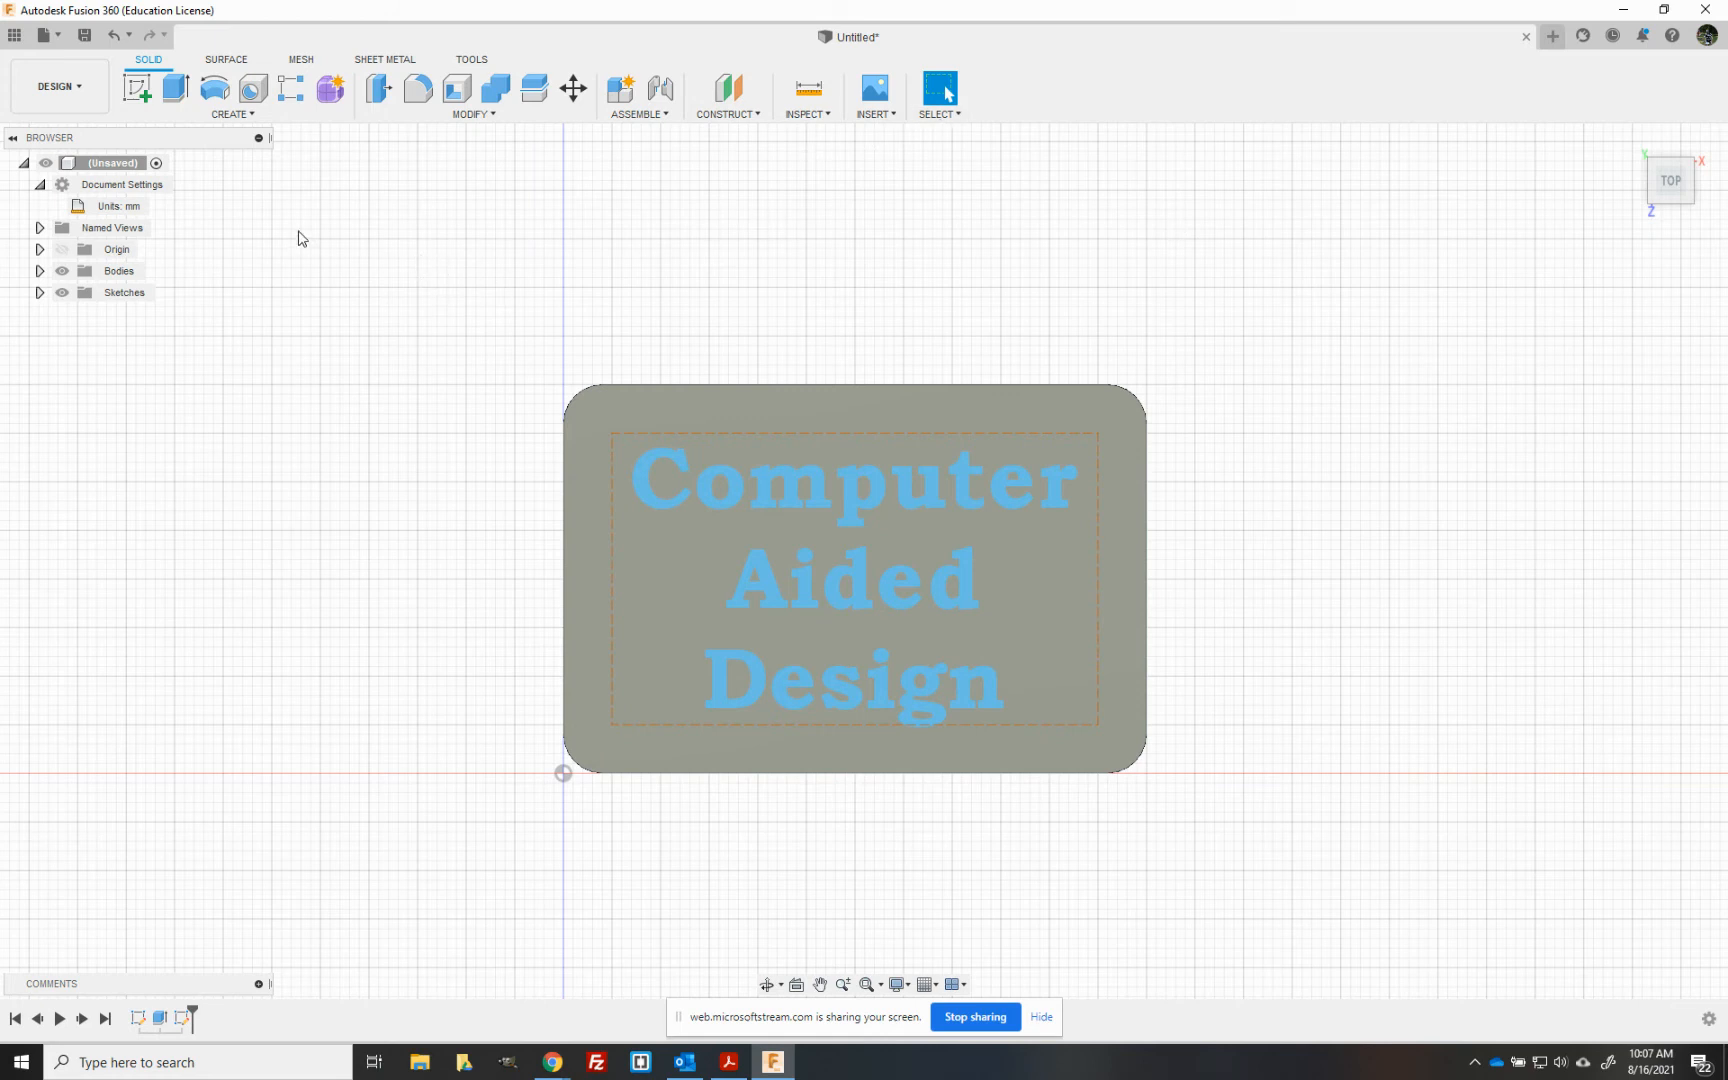
# - Extrude only the sketch text 2 mm from the plate's top face as a new body
pyautogui.click(177, 92)
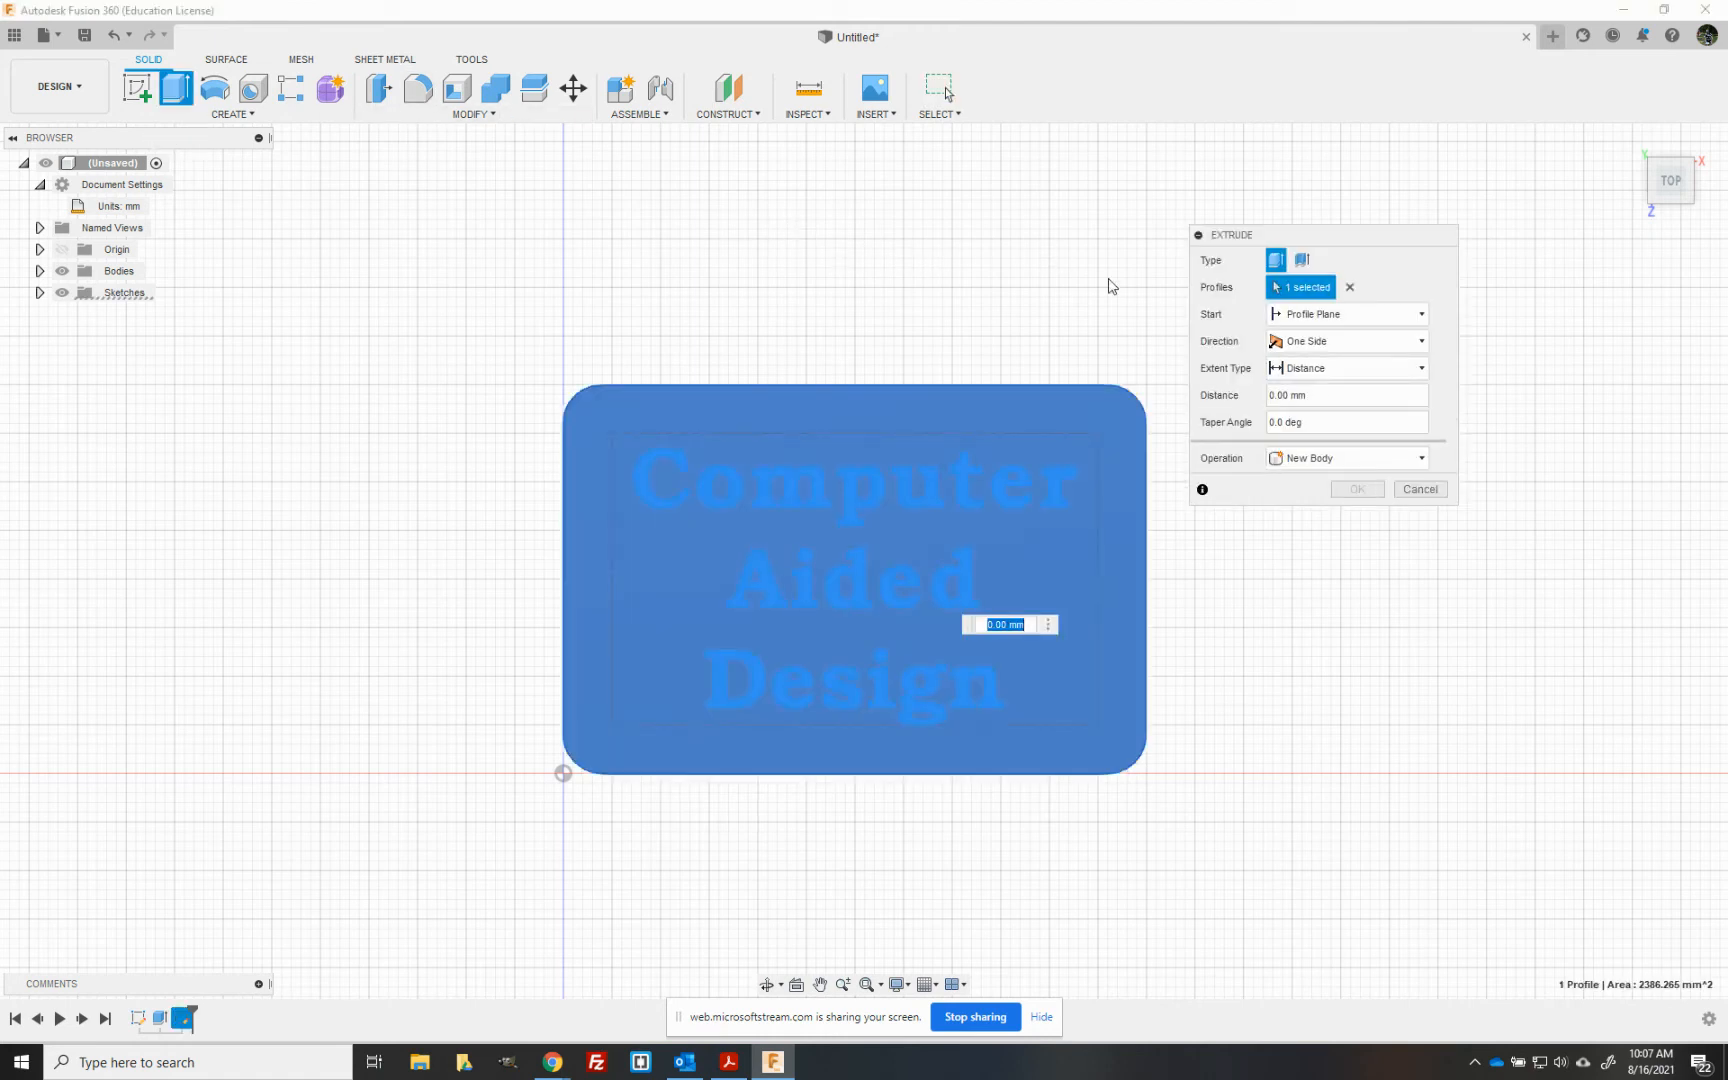
pyautogui.click(1350, 288)
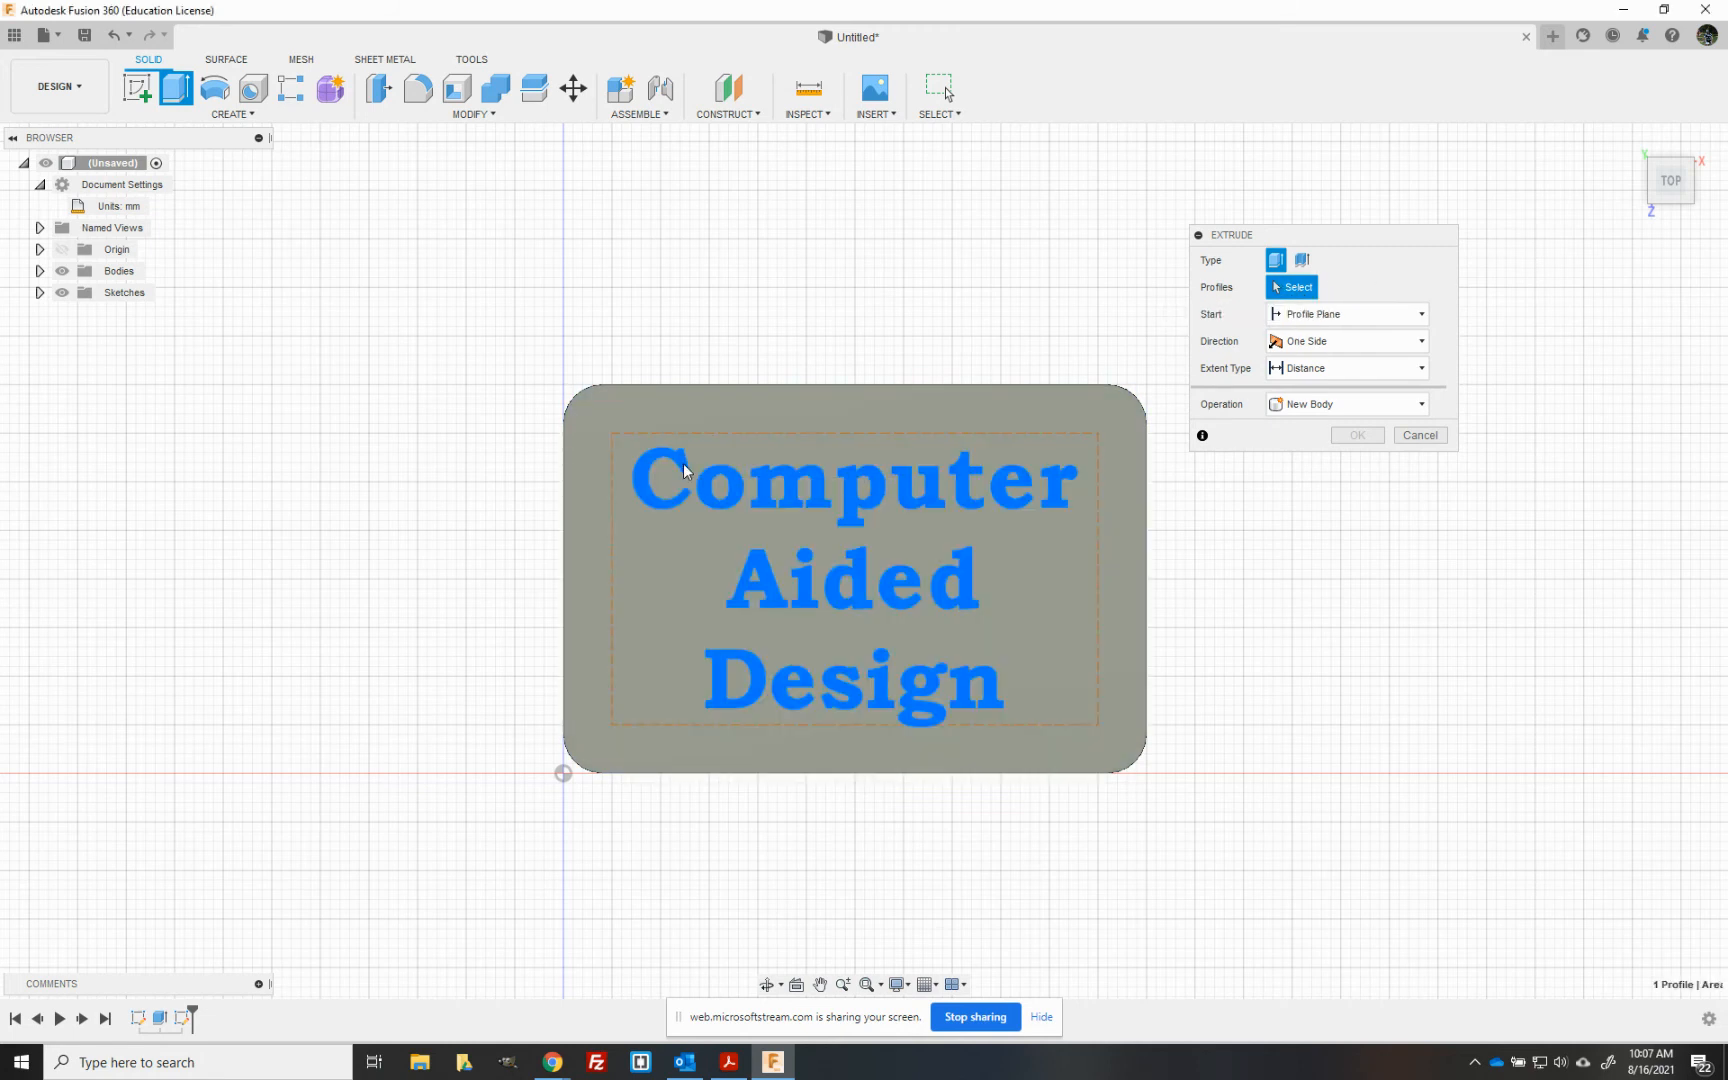
pyautogui.click(684, 470)
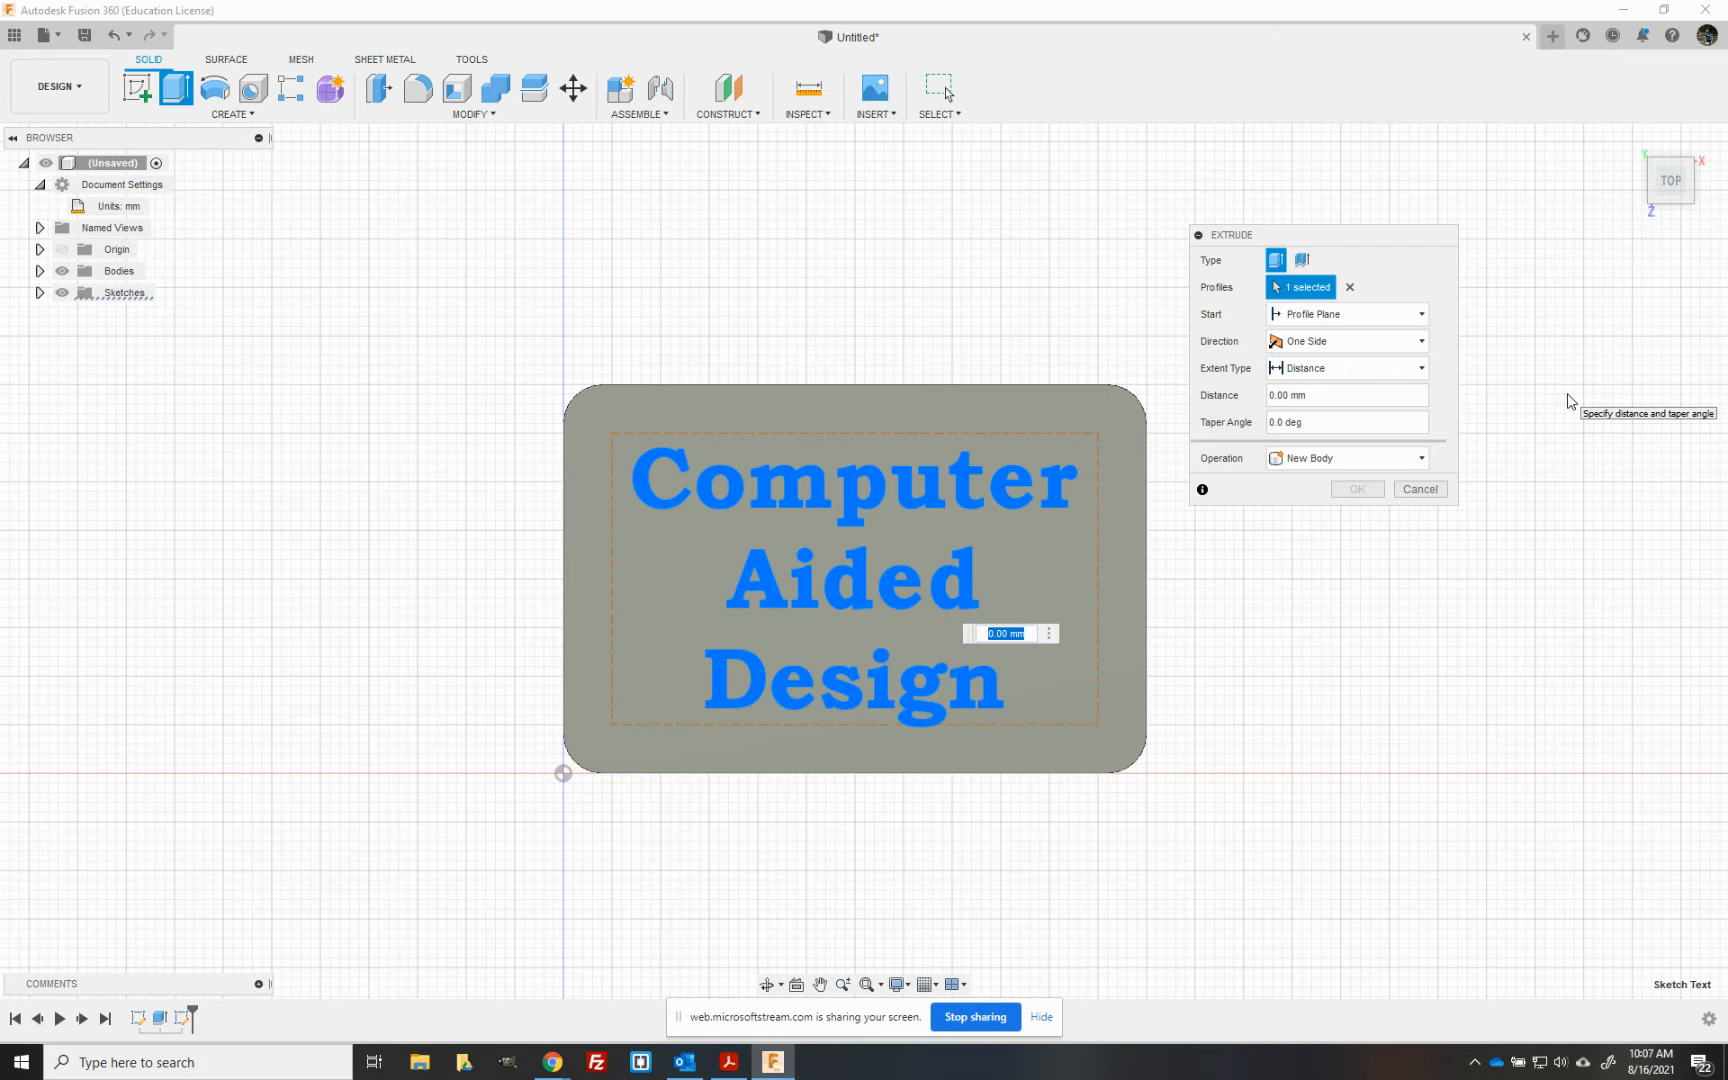
pyautogui.write('2')
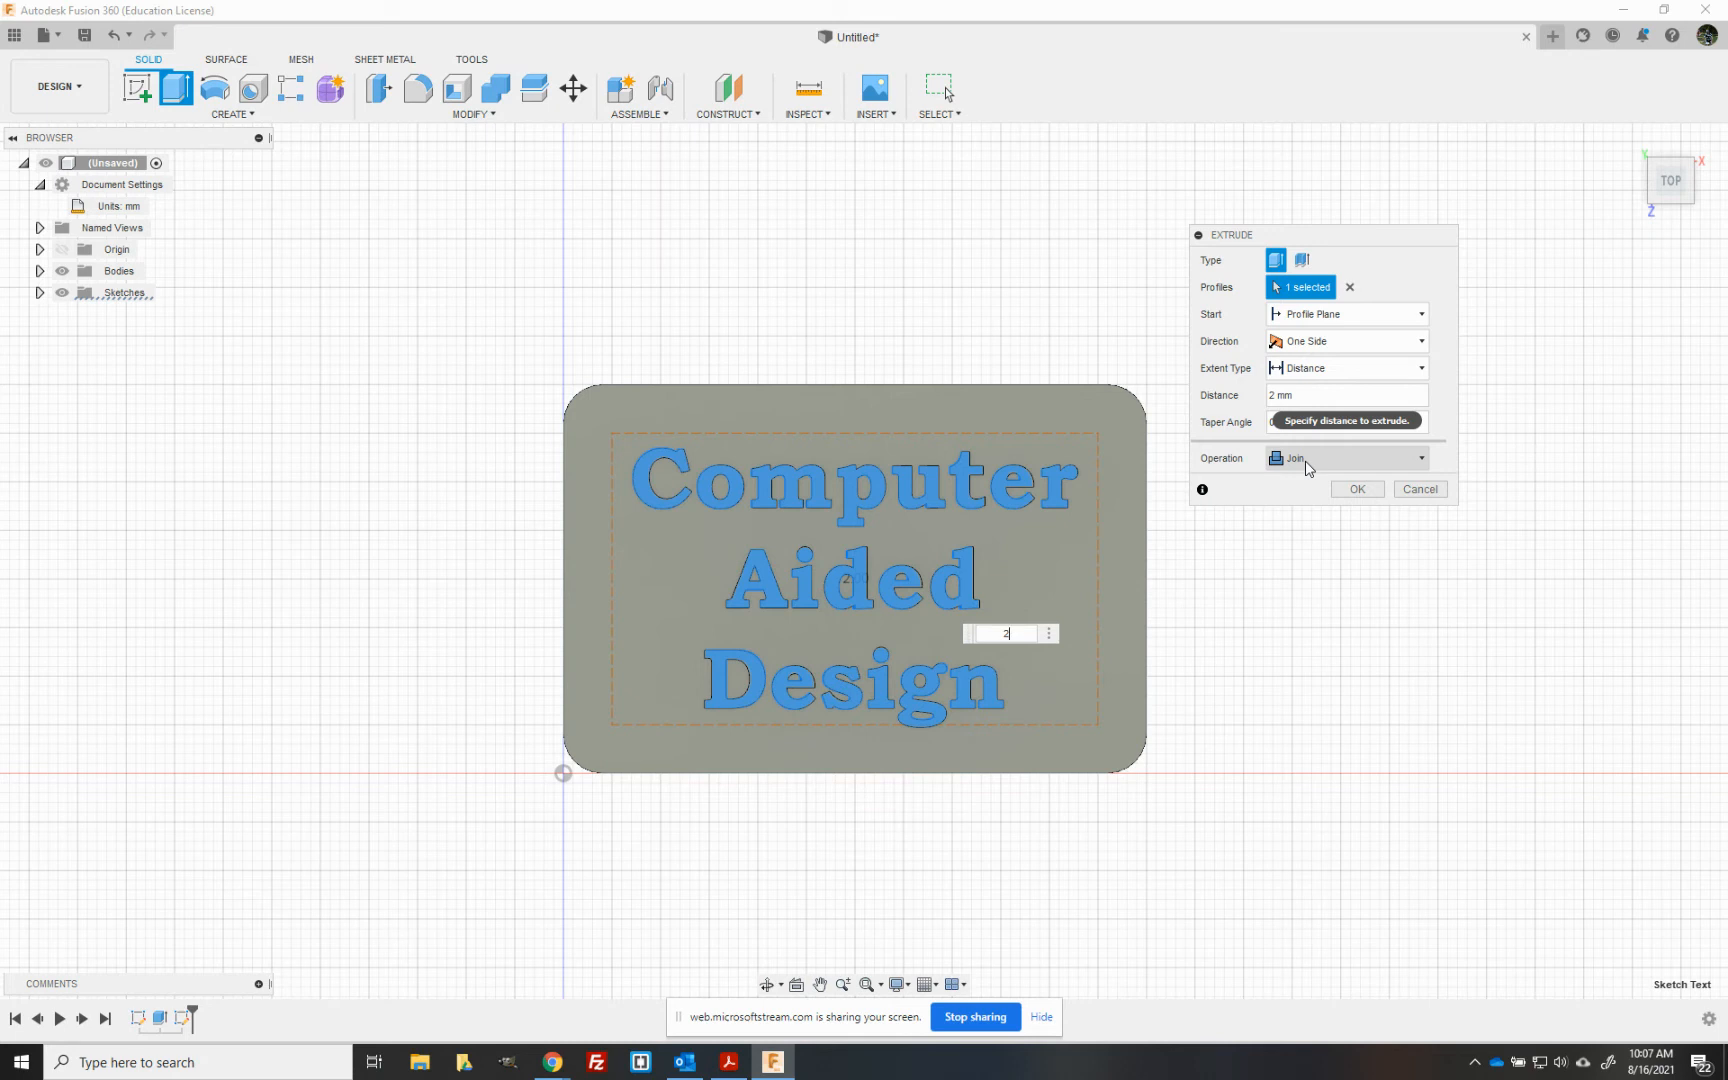
pyautogui.click(1422, 459)
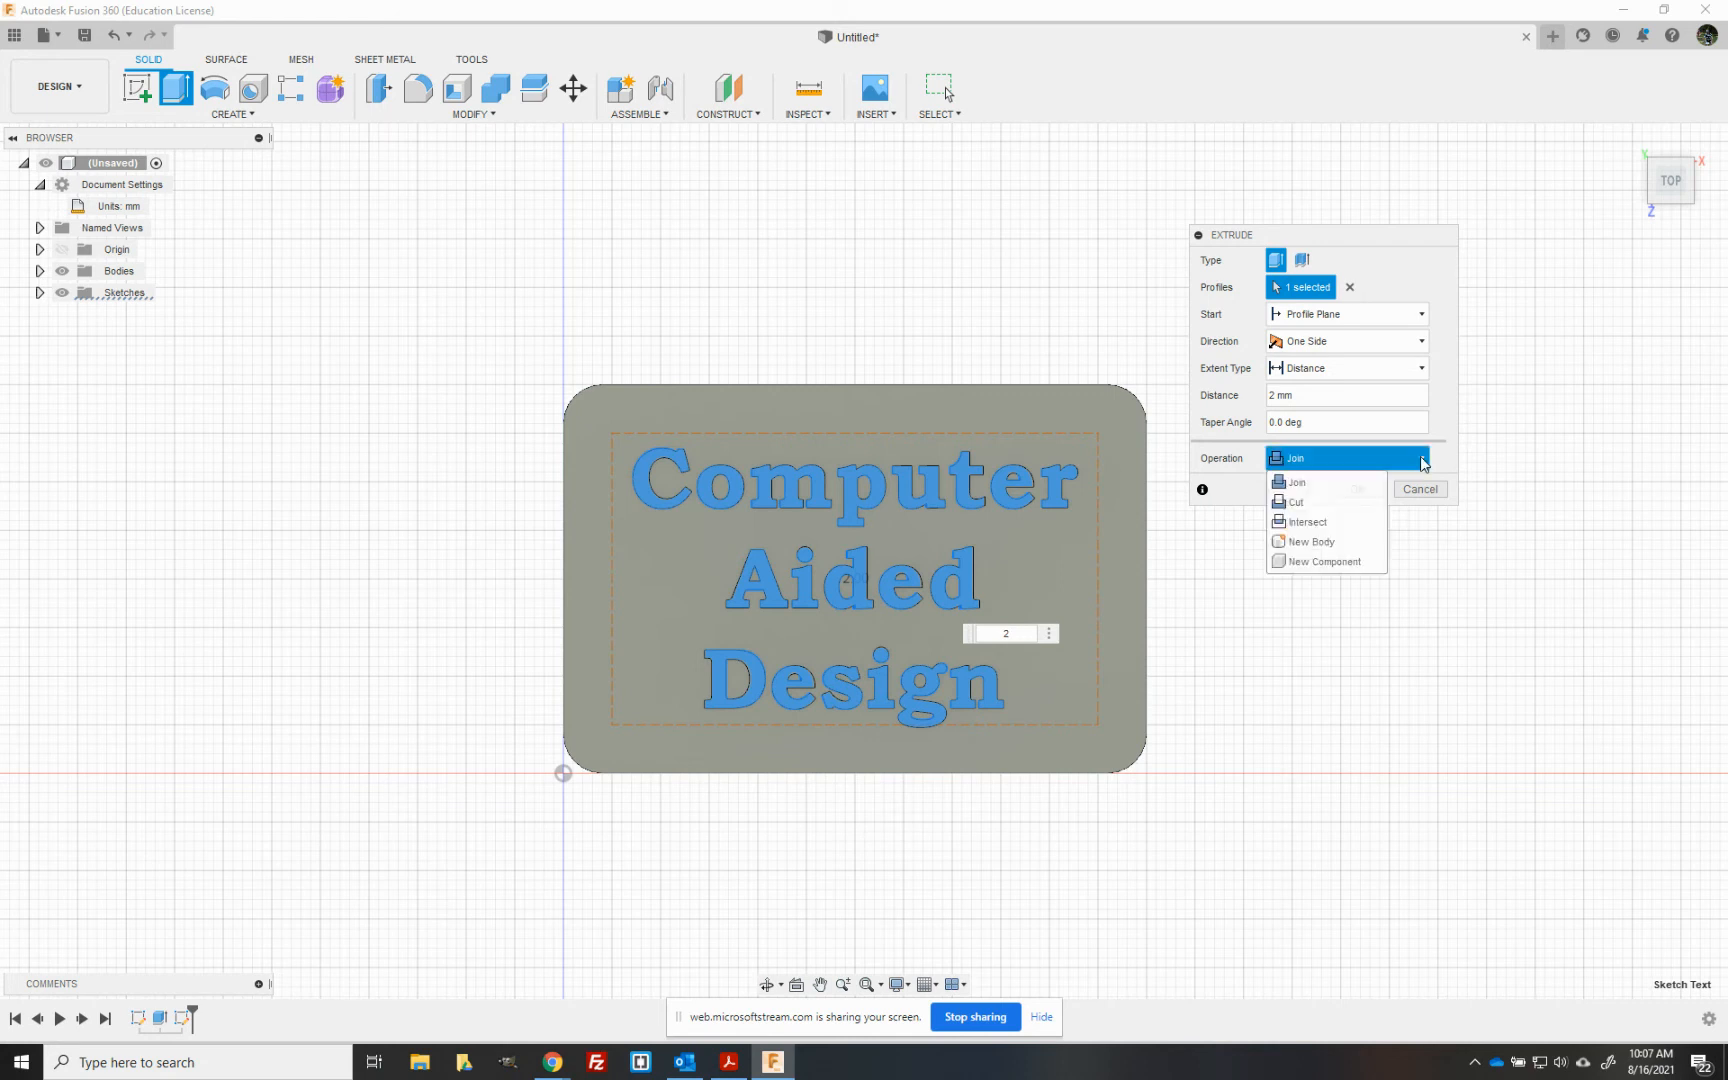
pyautogui.click(1331, 536)
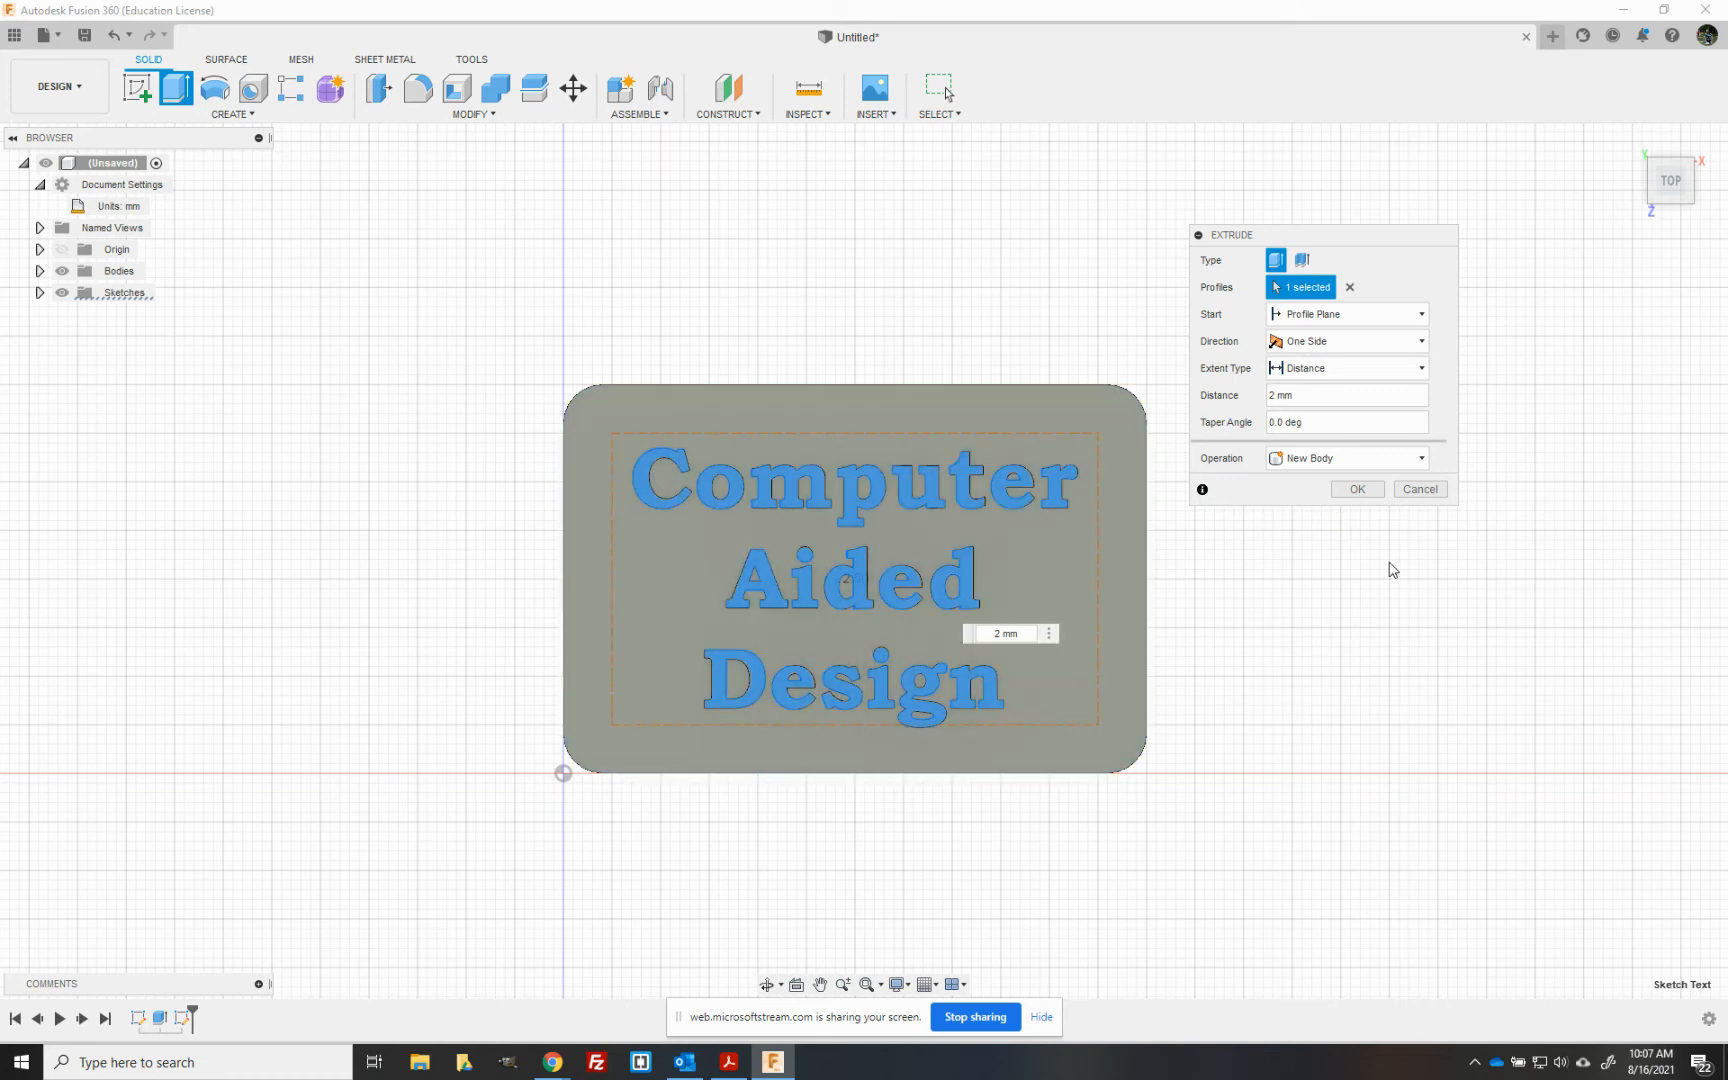
pyautogui.click(1353, 490)
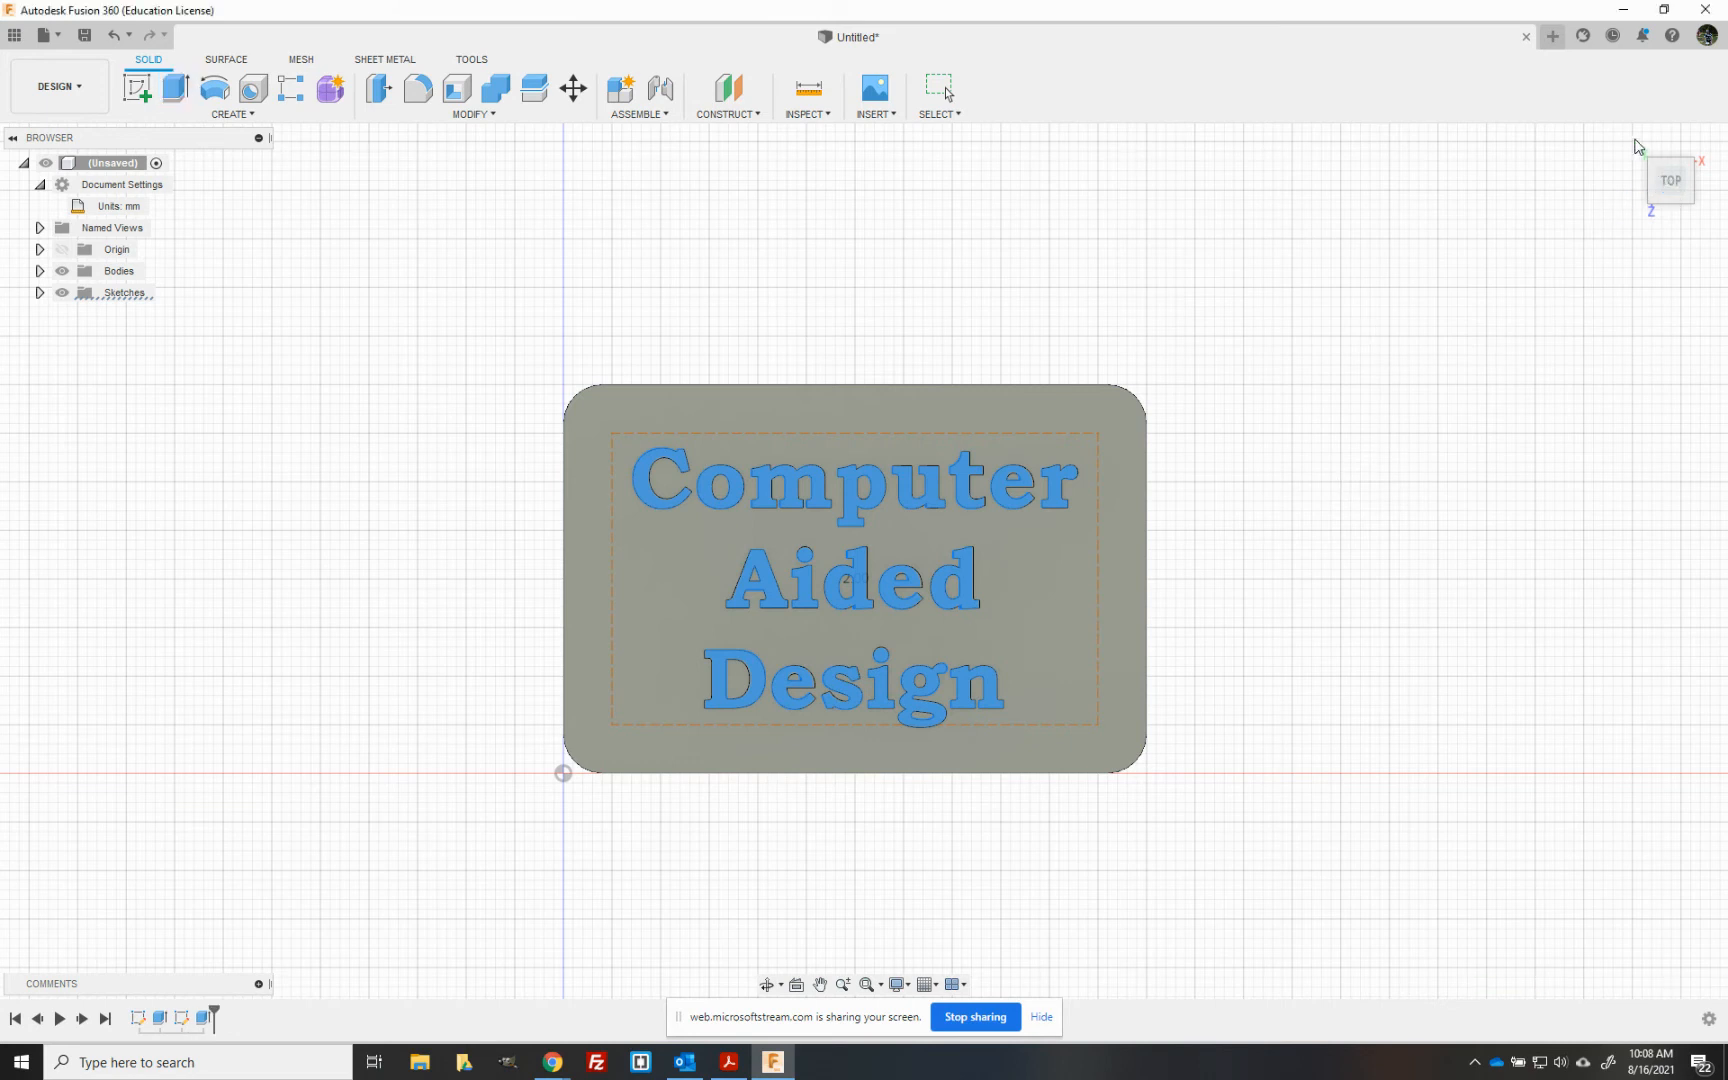
# - Select the top faces of all eight raised letters in the word "Computer"
pyautogui.press('Escape')
pyautogui.click(1631, 142)
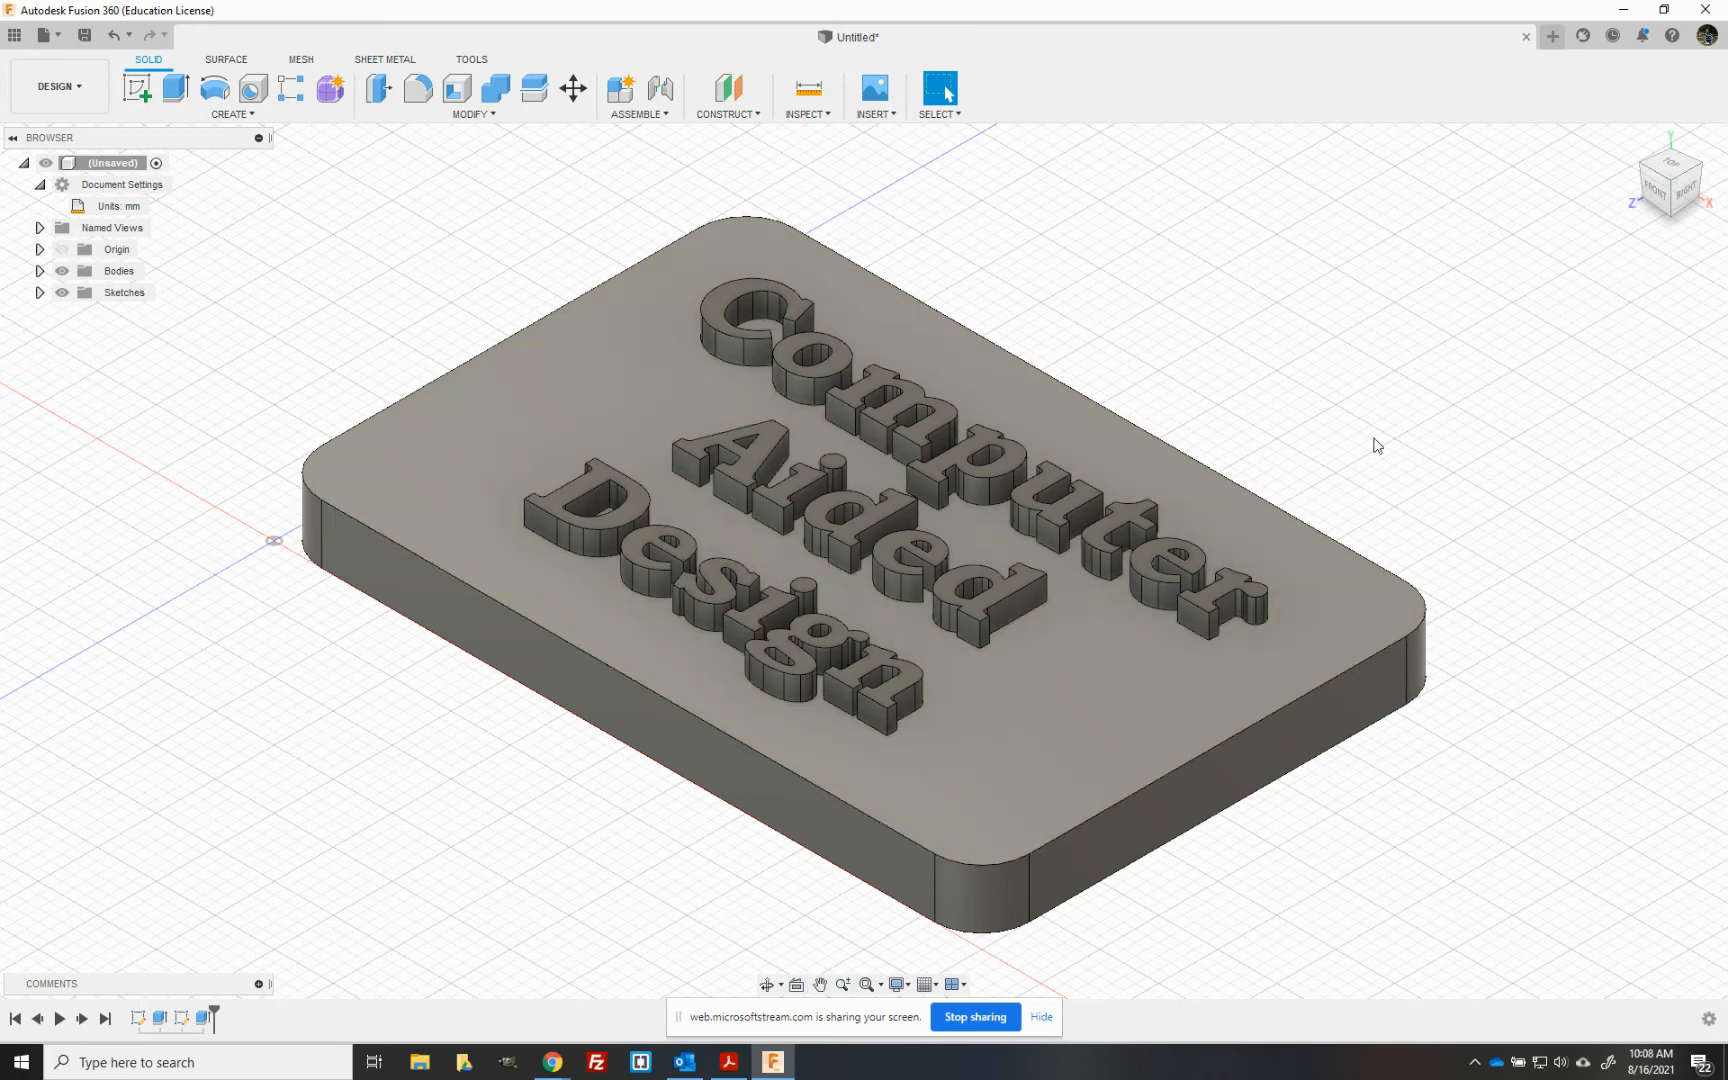
pyautogui.moveTo(1672, 162); pyautogui.dragTo(1672, 160)
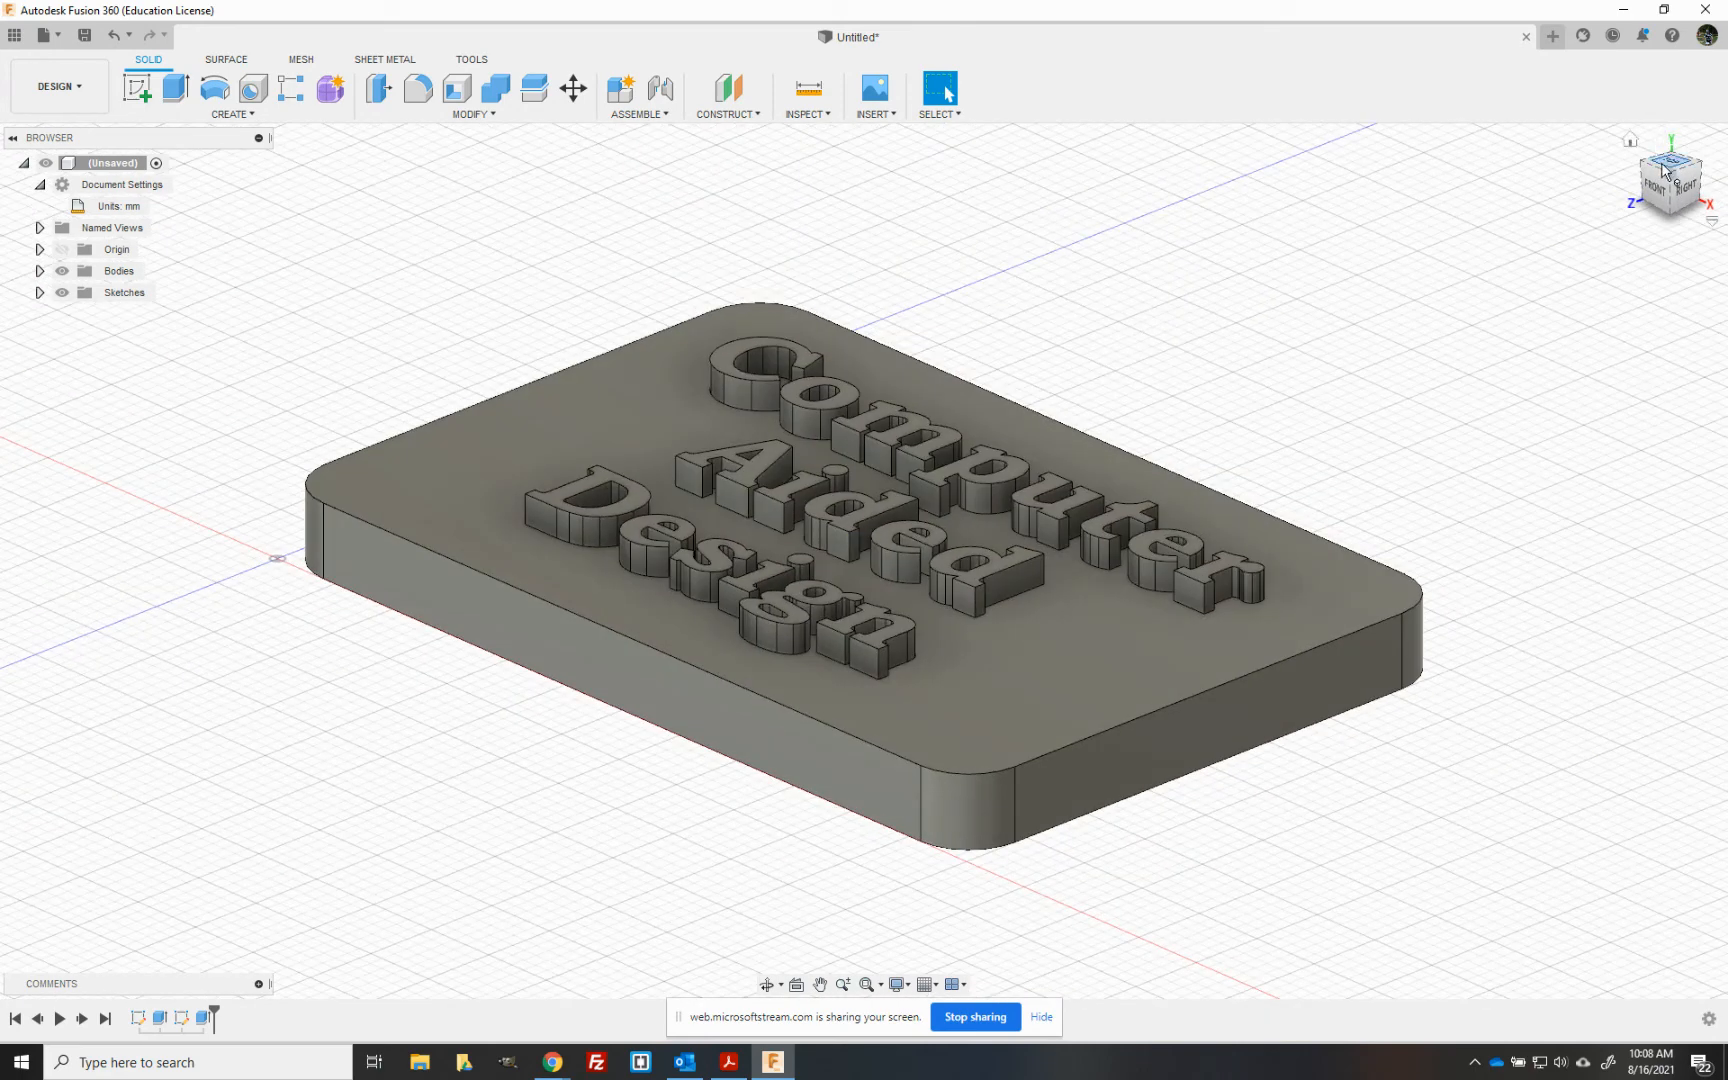
pyautogui.click(1668, 170)
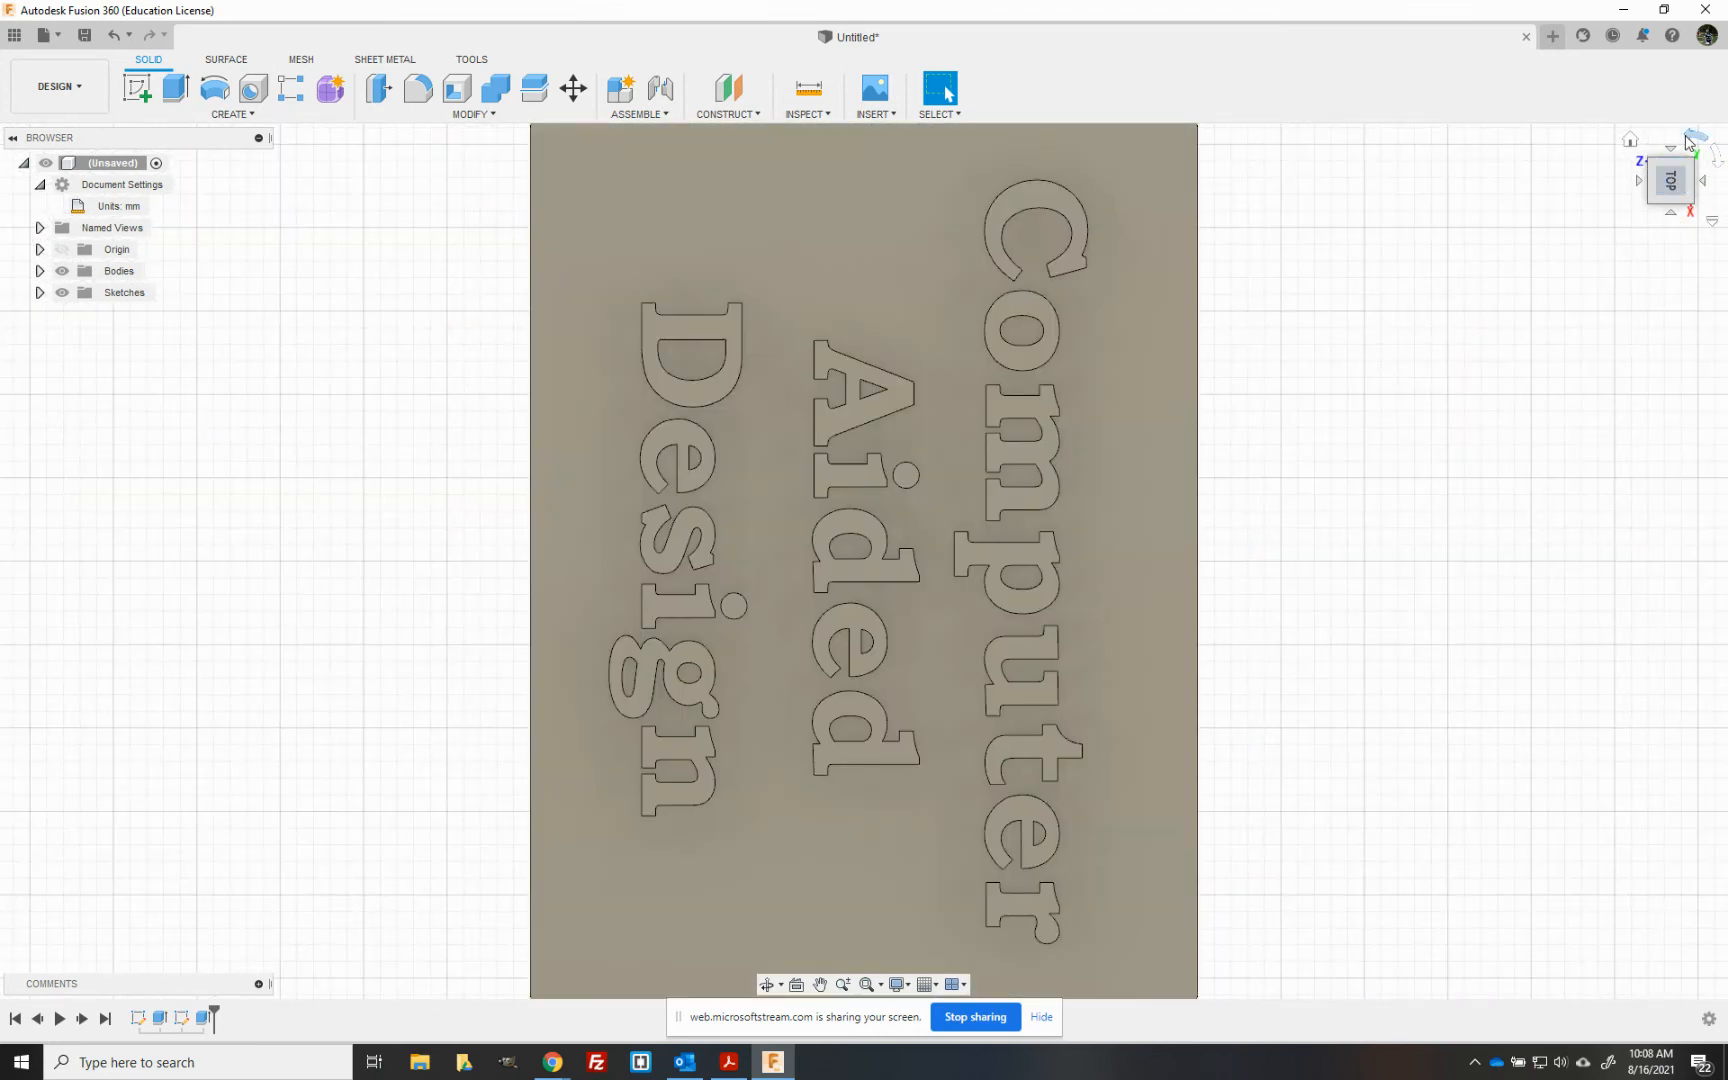
pyautogui.click(1690, 139)
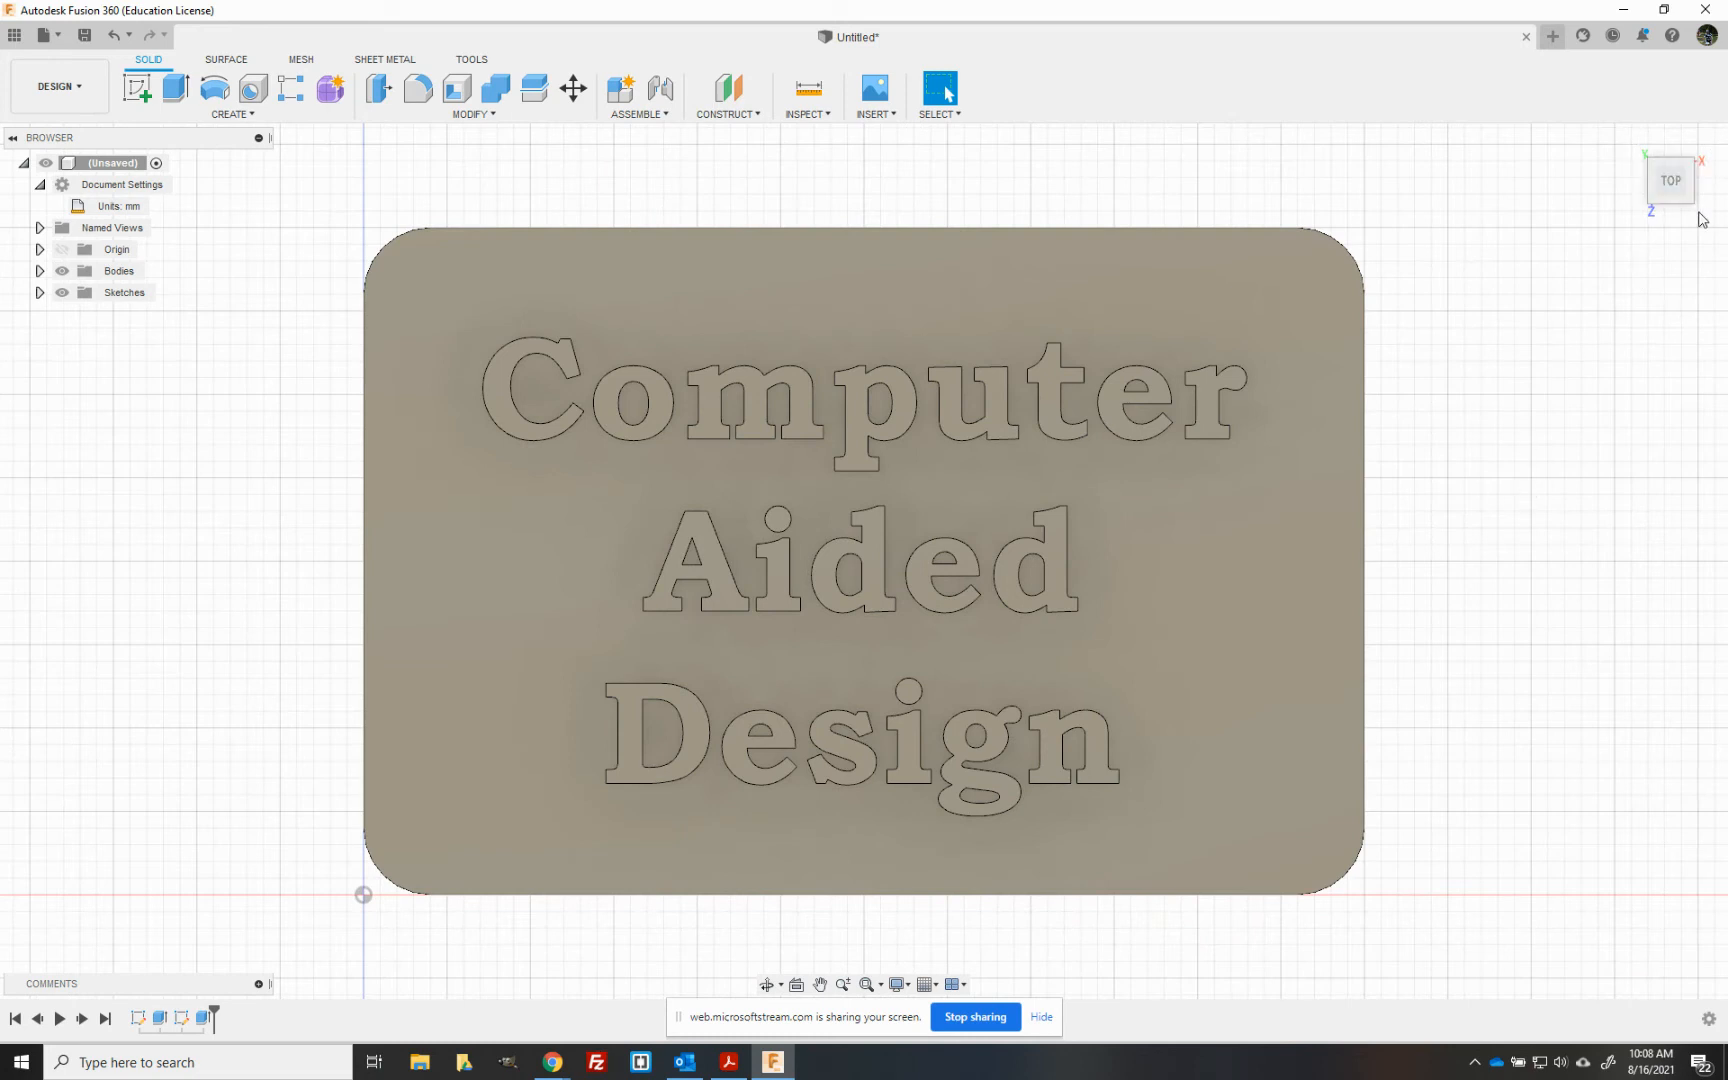
pyautogui.moveTo(1676, 182); pyautogui.dragTo(1679, 131)
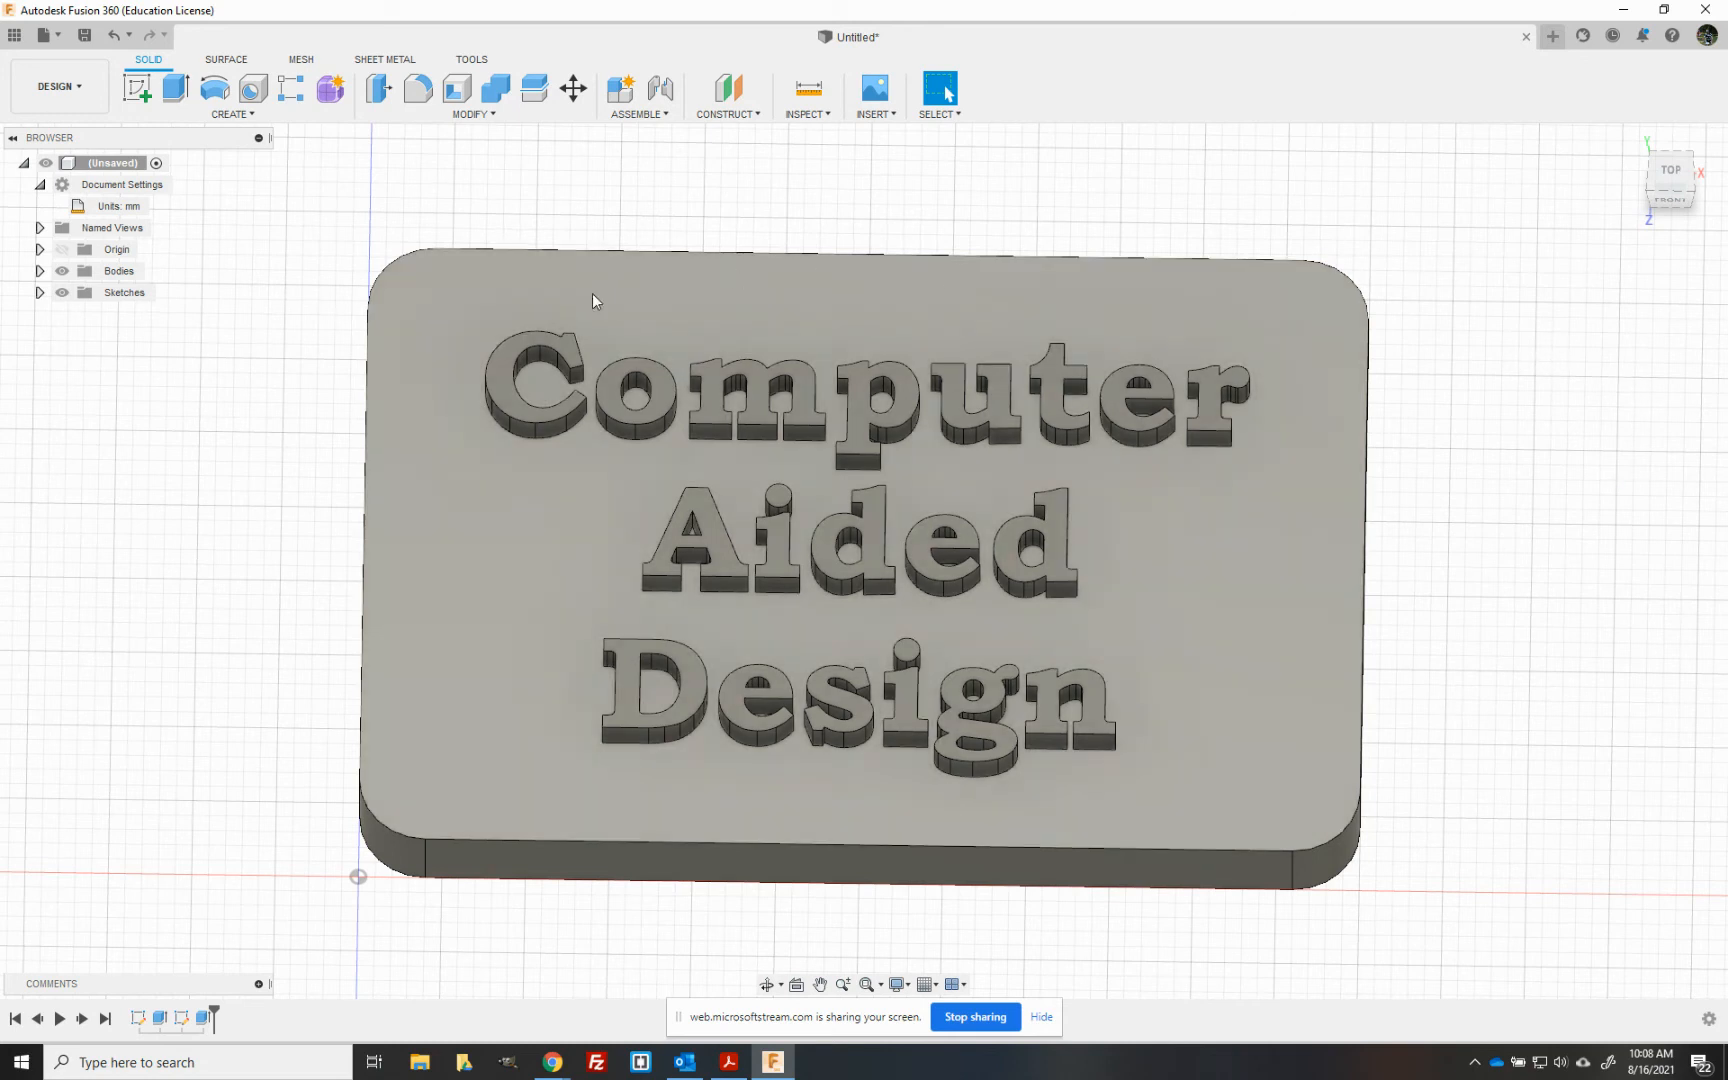
pyautogui.click(572, 352)
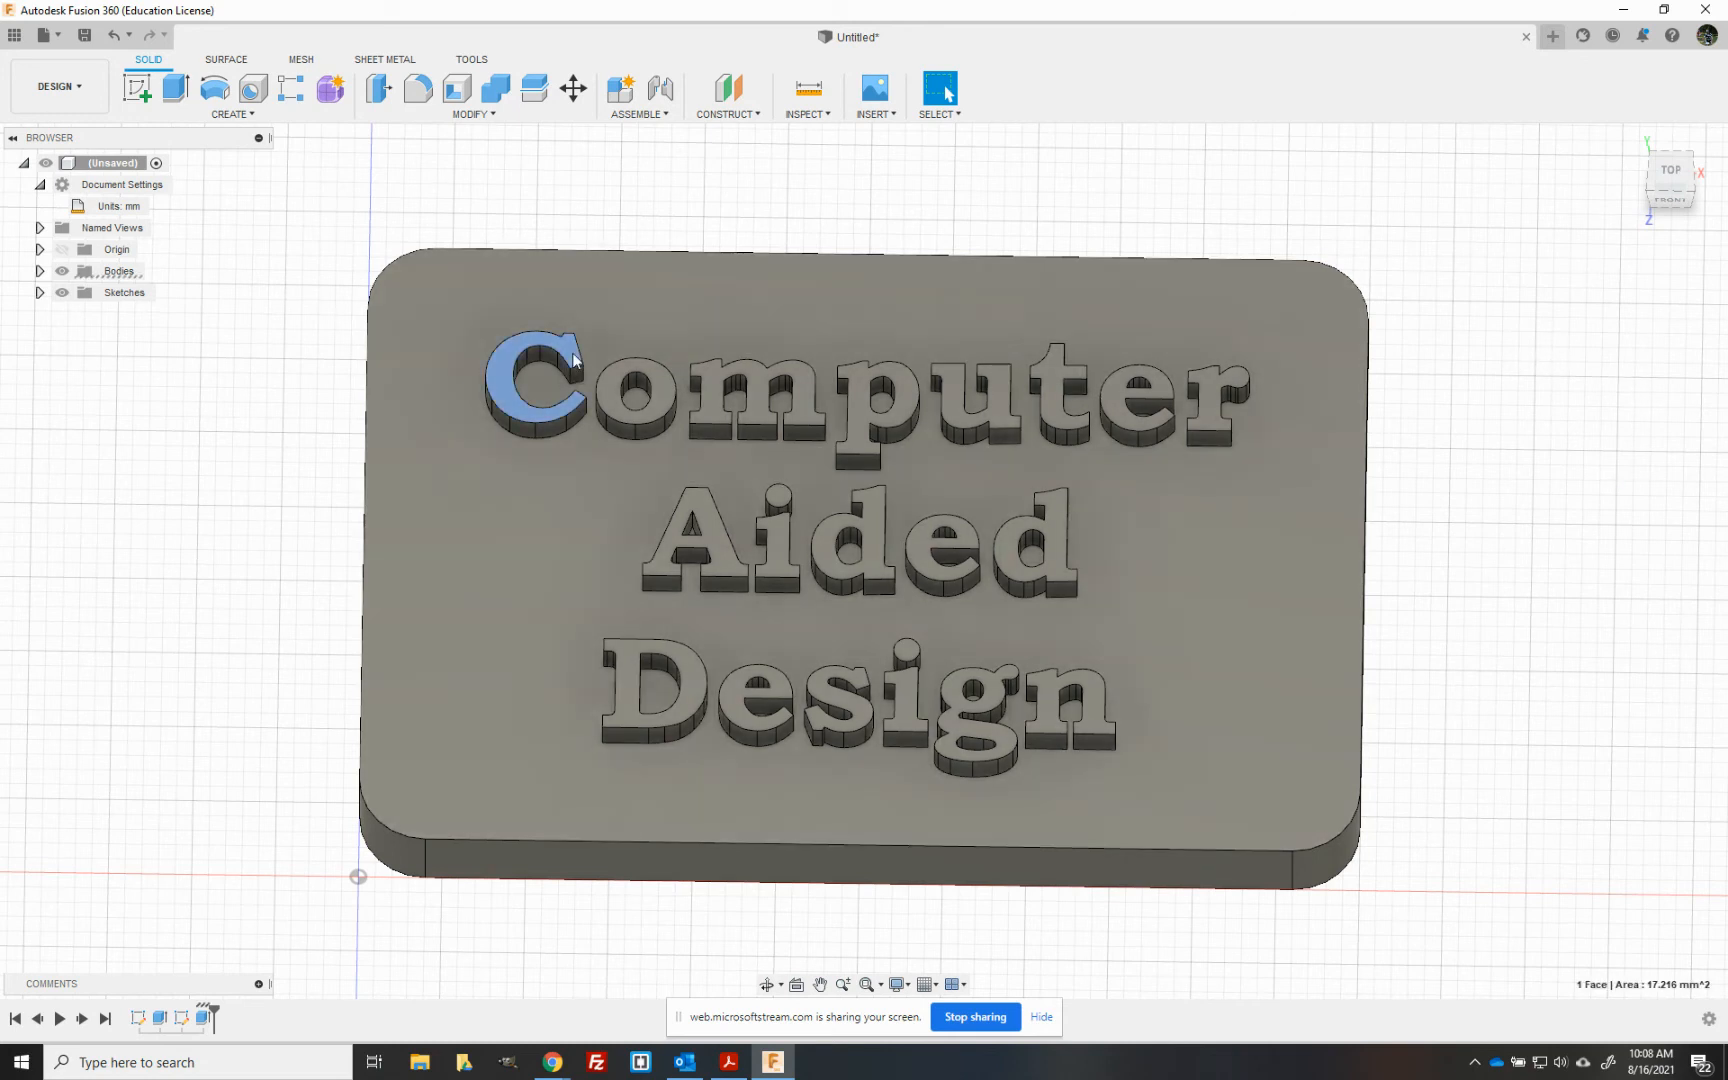
pyautogui.keyDown('ctrl'); pyautogui.click(658, 376); pyautogui.keyUp('ctrl')
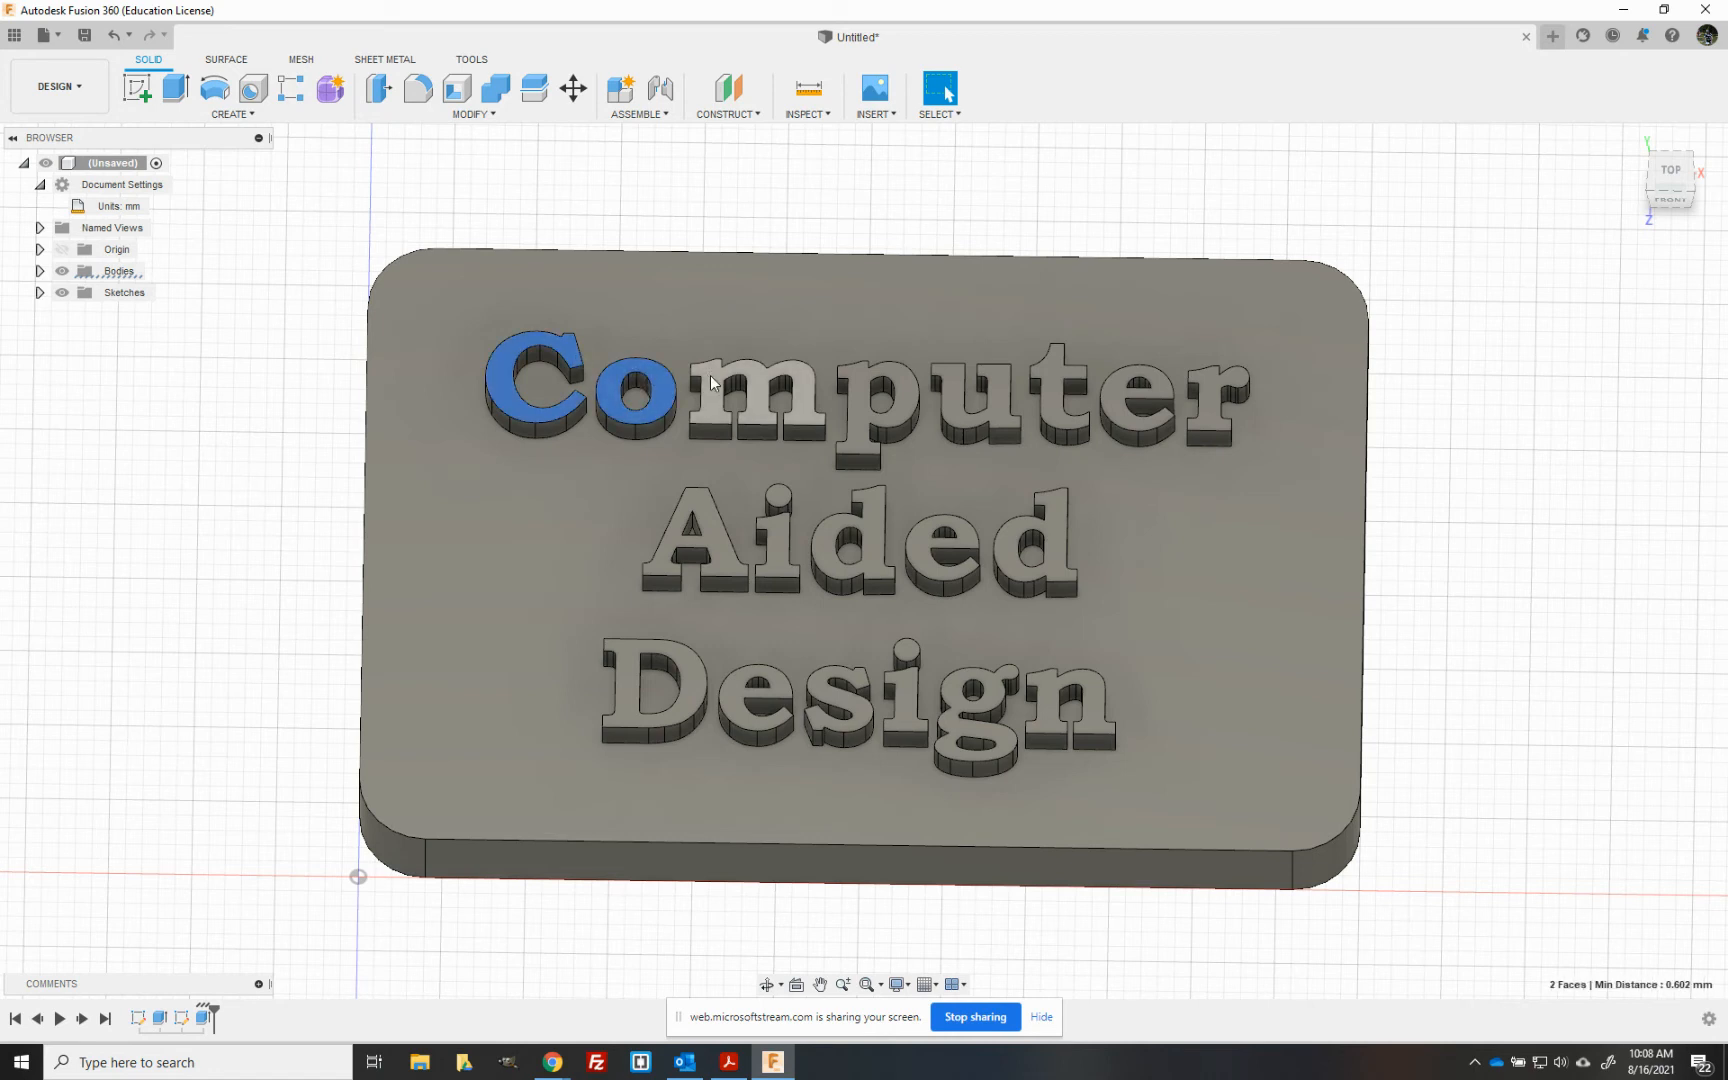
pyautogui.keyDown('ctrl'); pyautogui.click(710, 375); pyautogui.keyUp('ctrl')
pyautogui.keyDown('ctrl'); pyautogui.click(859, 401); pyautogui.keyUp('ctrl')
pyautogui.keyDown('ctrl'); pyautogui.click(956, 405); pyautogui.keyUp('ctrl')
pyautogui.keyDown('ctrl'); pyautogui.click(1056, 410); pyautogui.keyUp('ctrl')
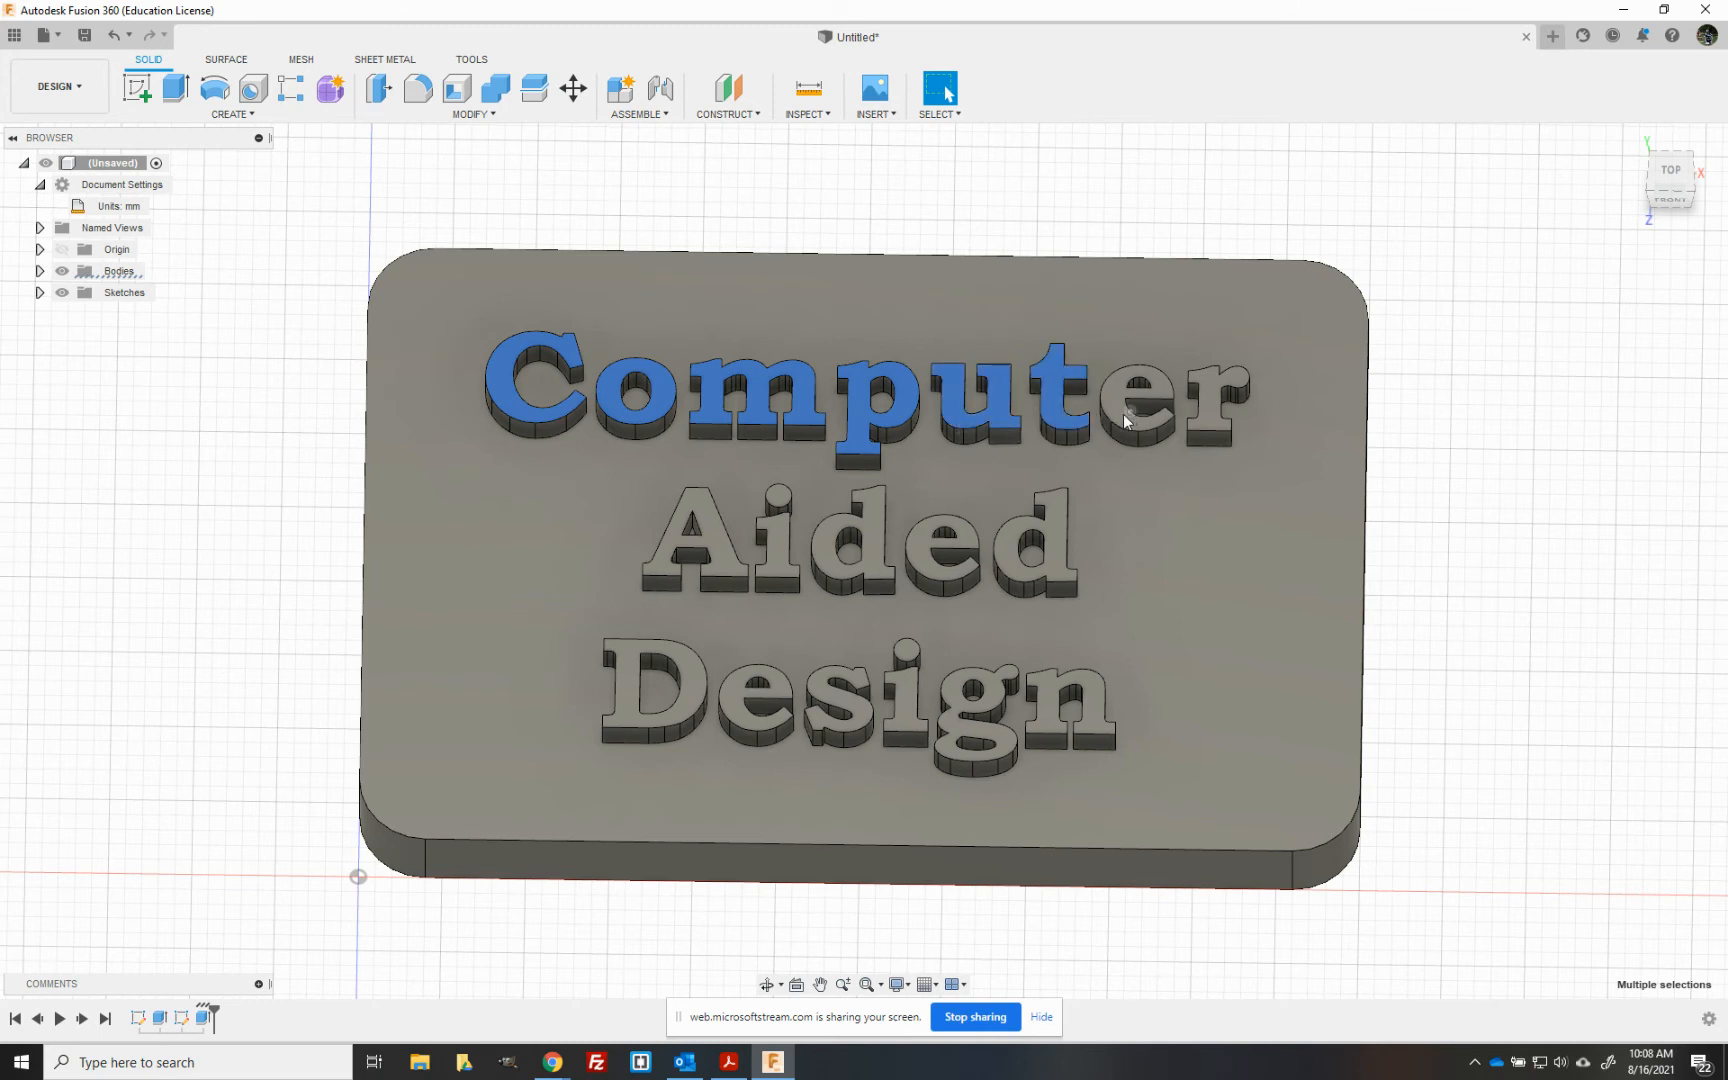
pyautogui.keyDown('ctrl'); pyautogui.click(1118, 393); pyautogui.keyUp('ctrl')
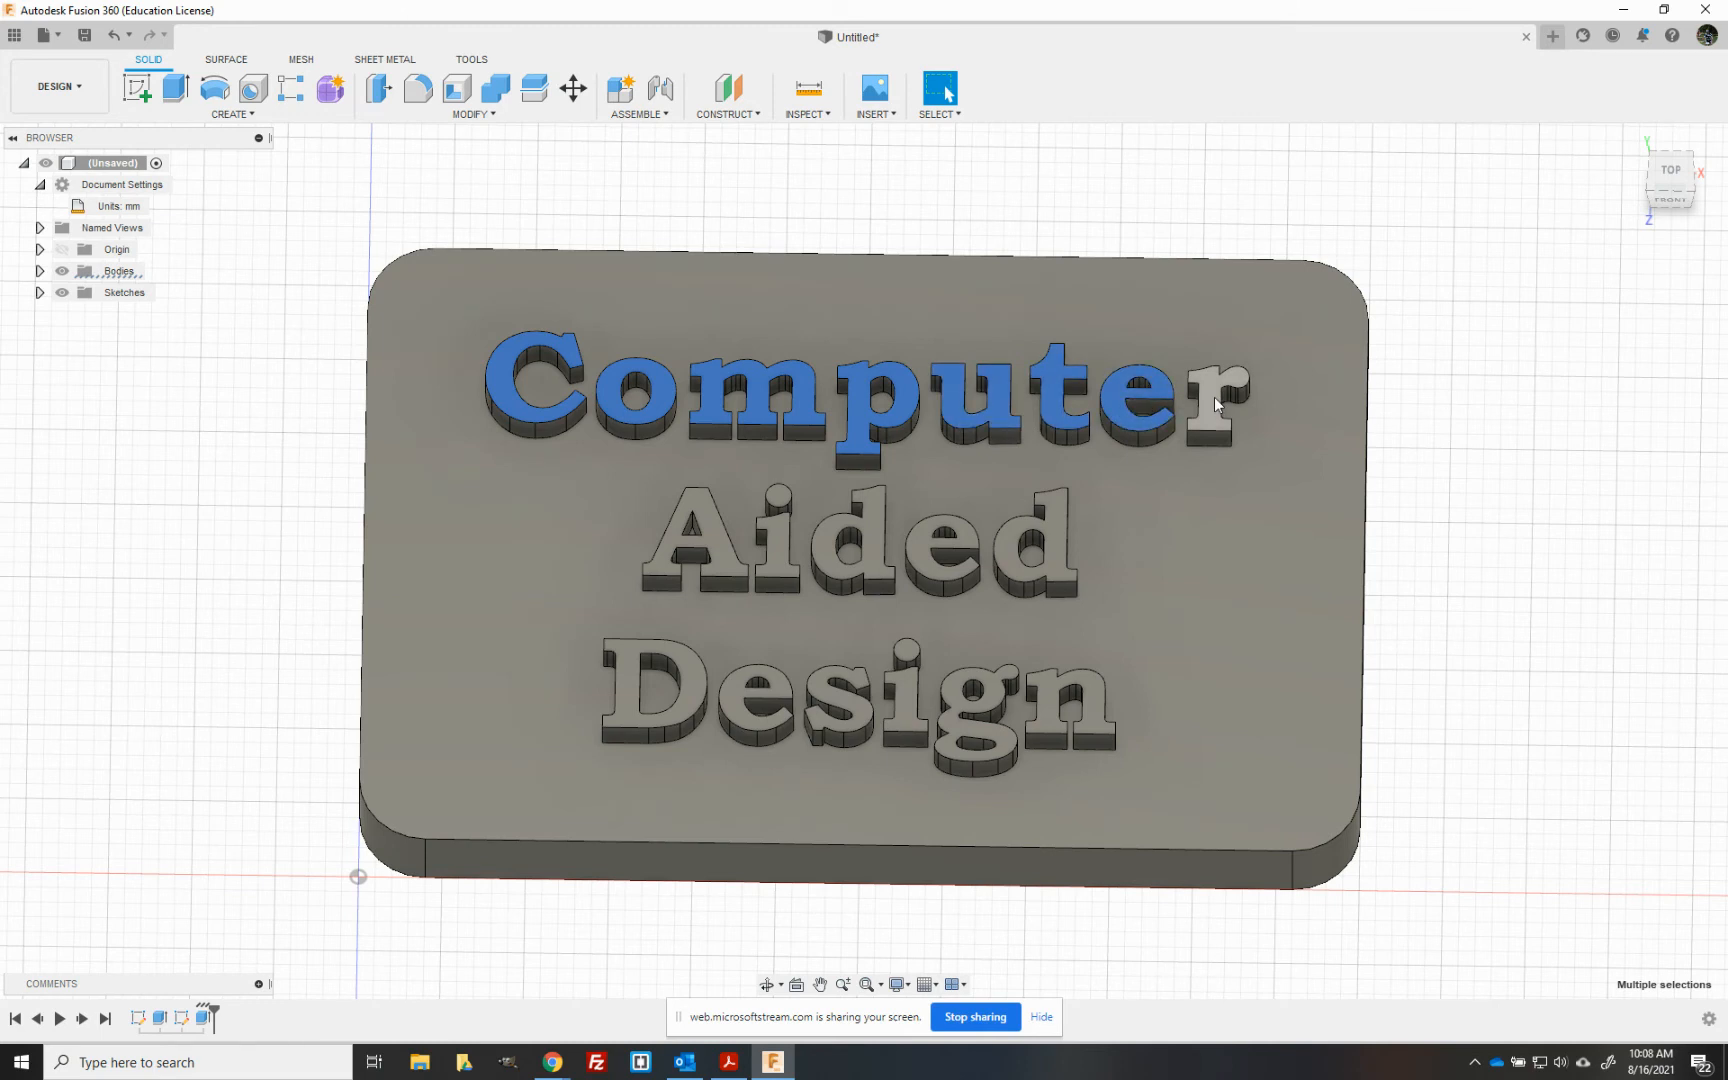
pyautogui.keyDown('ctrl'); pyautogui.click(1214, 397); pyautogui.keyUp('ctrl')
# - Add the top faces of the raised letters in "Aided" and "Design" to the selection, including the dots of both i's
pyautogui.keyDown('ctrl'); pyautogui.click(1055, 525); pyautogui.keyUp('ctrl')
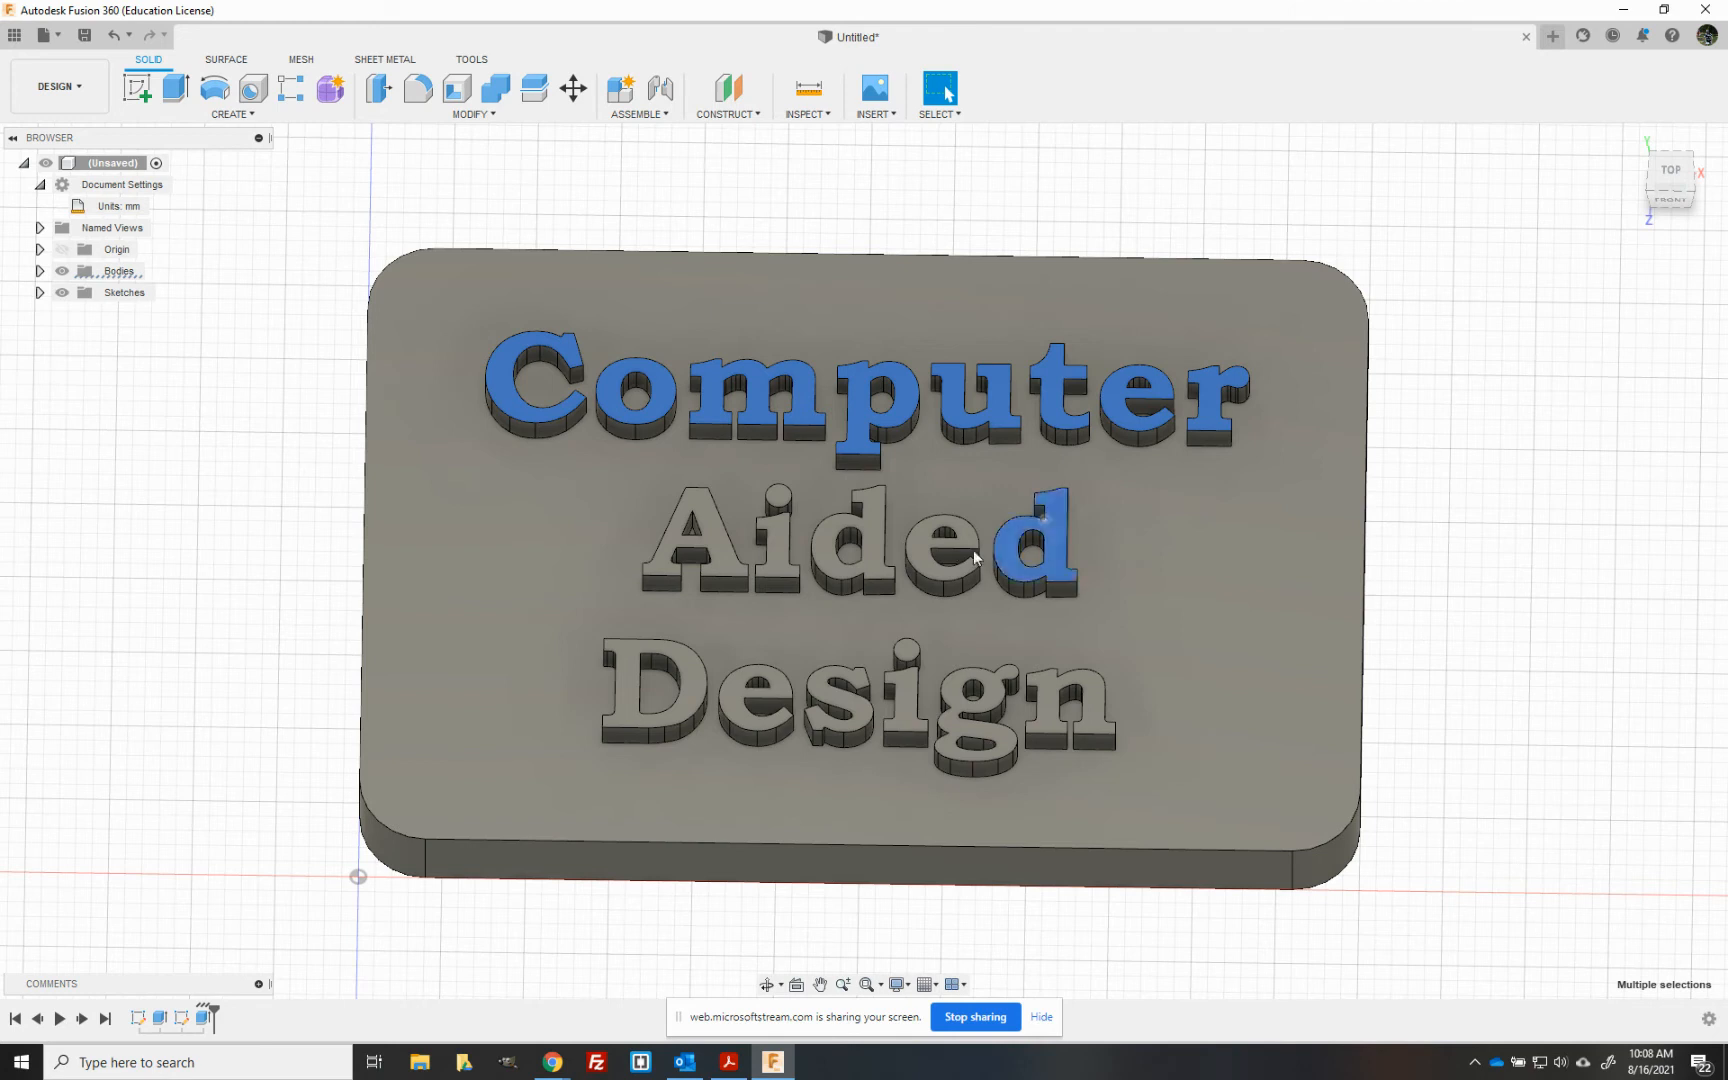
pyautogui.keyDown('ctrl'); pyautogui.click(926, 550); pyautogui.keyUp('ctrl')
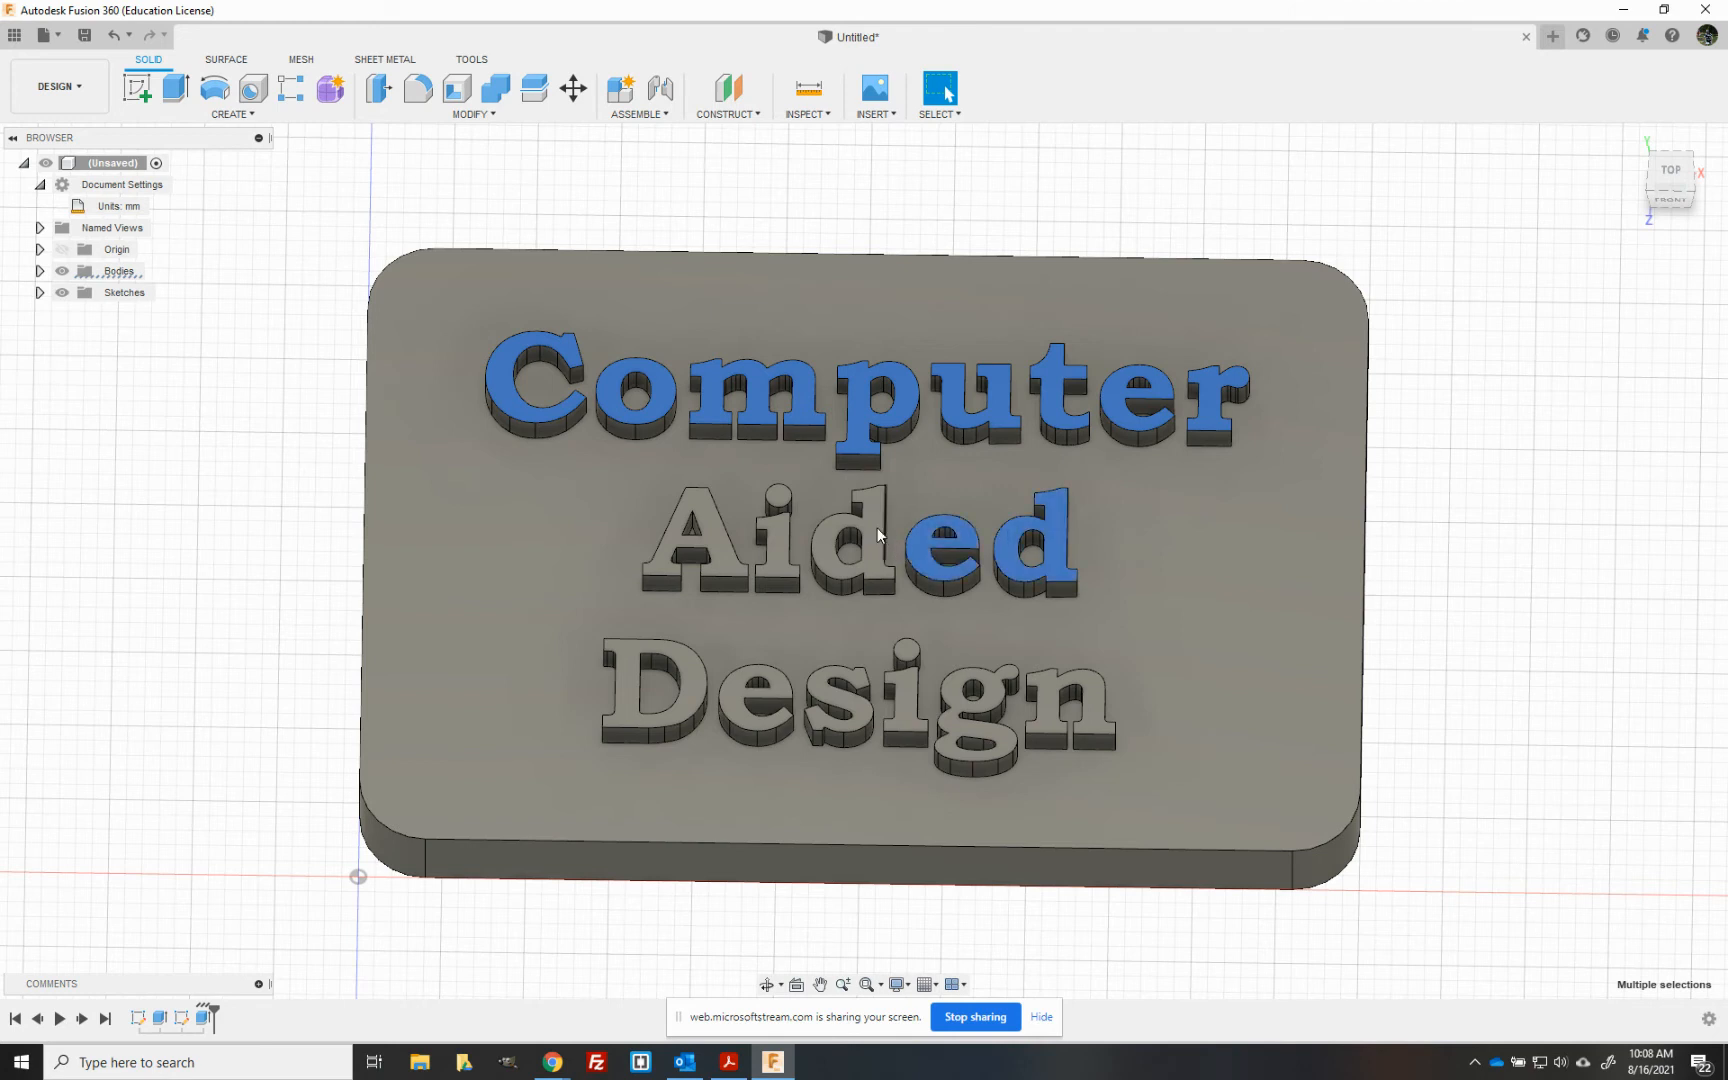
pyautogui.keyDown('ctrl'); pyautogui.click(878, 535); pyautogui.keyUp('ctrl')
pyautogui.keyDown('ctrl'); pyautogui.click(778, 540); pyautogui.keyUp('ctrl')
pyautogui.keyDown('ctrl'); pyautogui.click(777, 497); pyautogui.keyUp('ctrl')
pyautogui.keyDown('ctrl'); pyautogui.click(717, 531); pyautogui.keyUp('ctrl')
pyautogui.keyDown('ctrl'); pyautogui.click(714, 700); pyautogui.keyUp('ctrl')
pyautogui.keyDown('ctrl'); pyautogui.click(825, 700); pyautogui.keyUp('ctrl')
pyautogui.keyDown('ctrl'); pyautogui.click(912, 680); pyautogui.keyUp('ctrl')
pyautogui.keyDown('ctrl'); pyautogui.click(915, 667); pyautogui.keyUp('ctrl')
pyautogui.keyDown('ctrl'); pyautogui.click(952, 697); pyautogui.keyUp('ctrl')
pyautogui.keyDown('ctrl'); pyautogui.click(1108, 716); pyautogui.keyUp('ctrl')
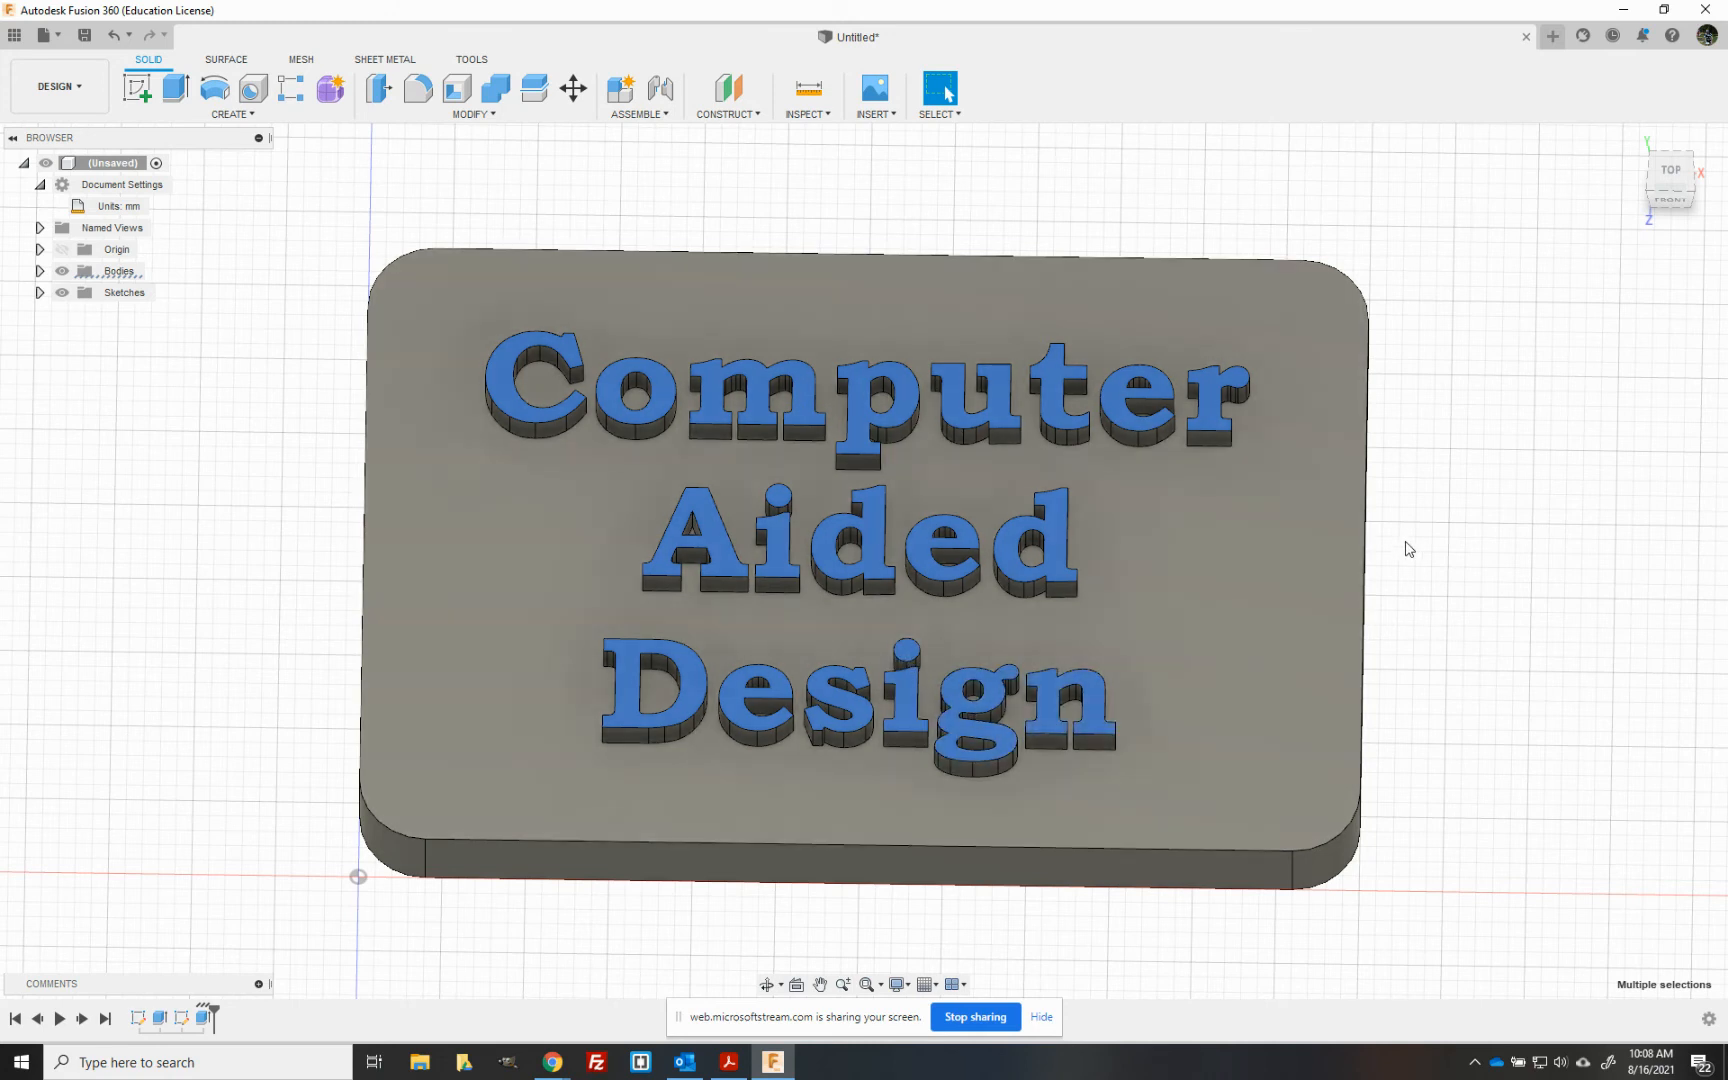
# - Apply the Paint - Enamel Glossy (Green) appearance to the selected top faces of the letters
pyautogui.click(40, 272)
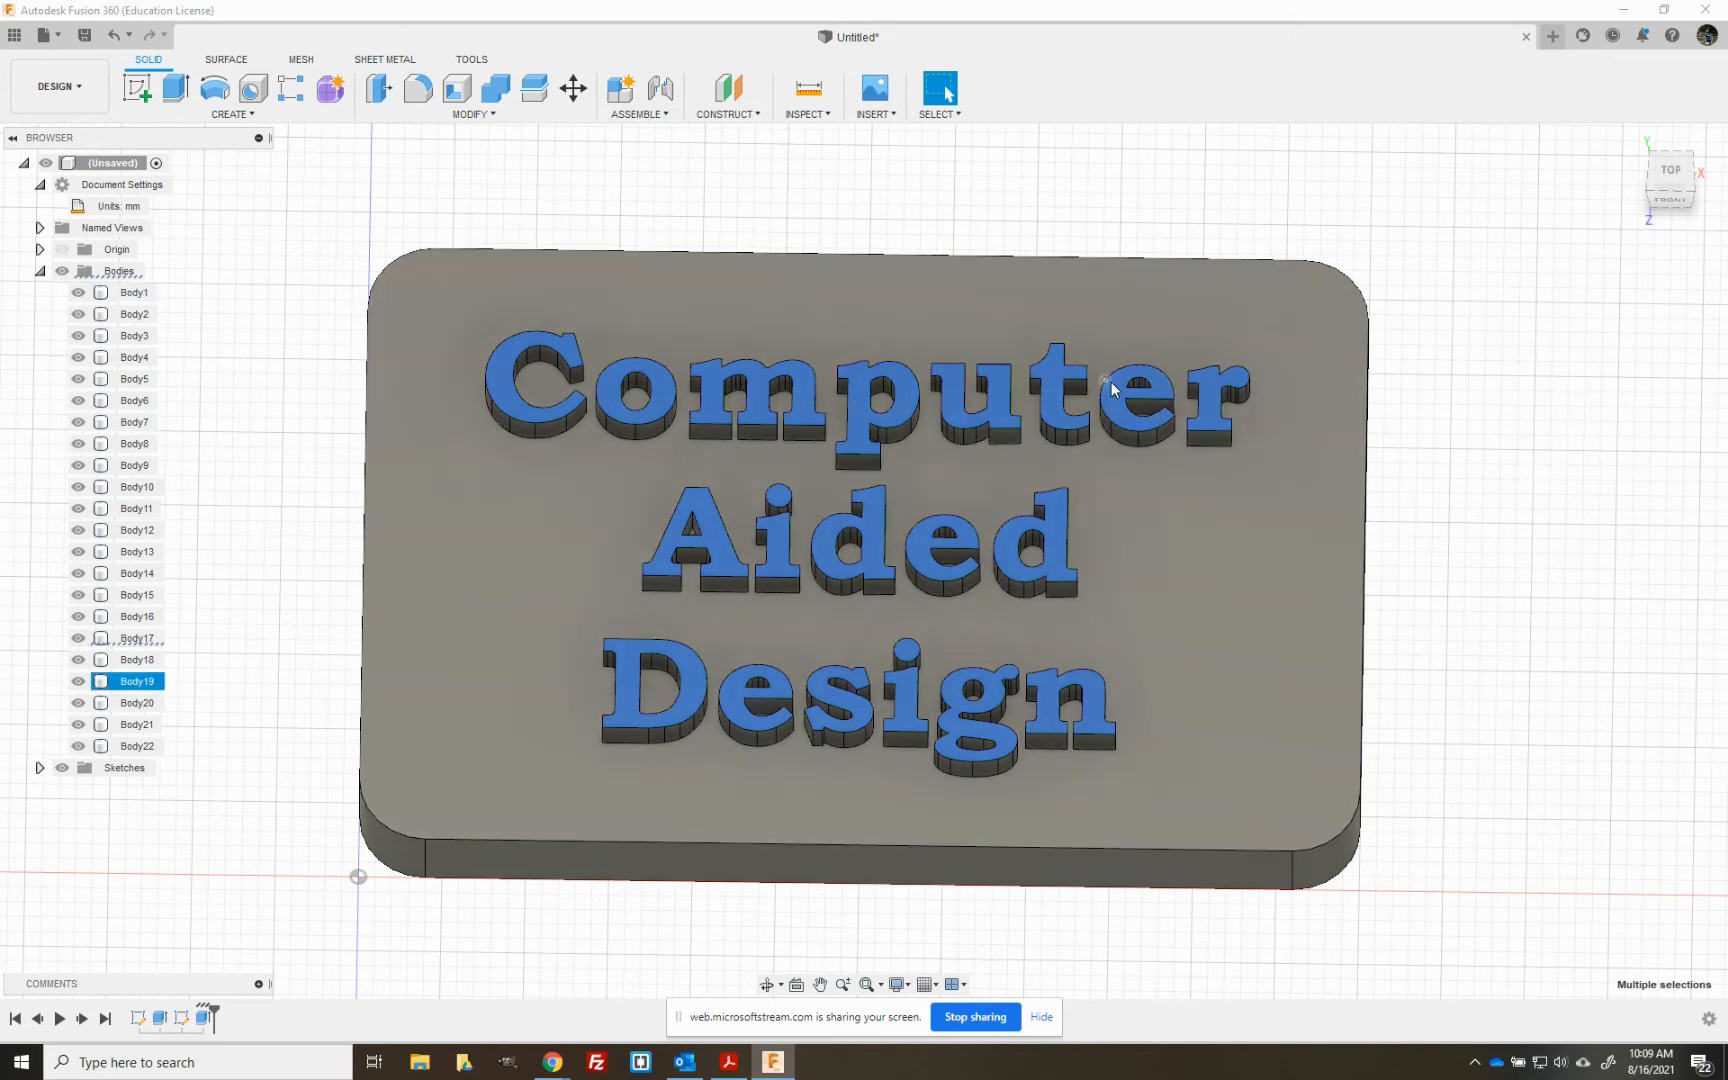
pyautogui.rightClick(1108, 382)
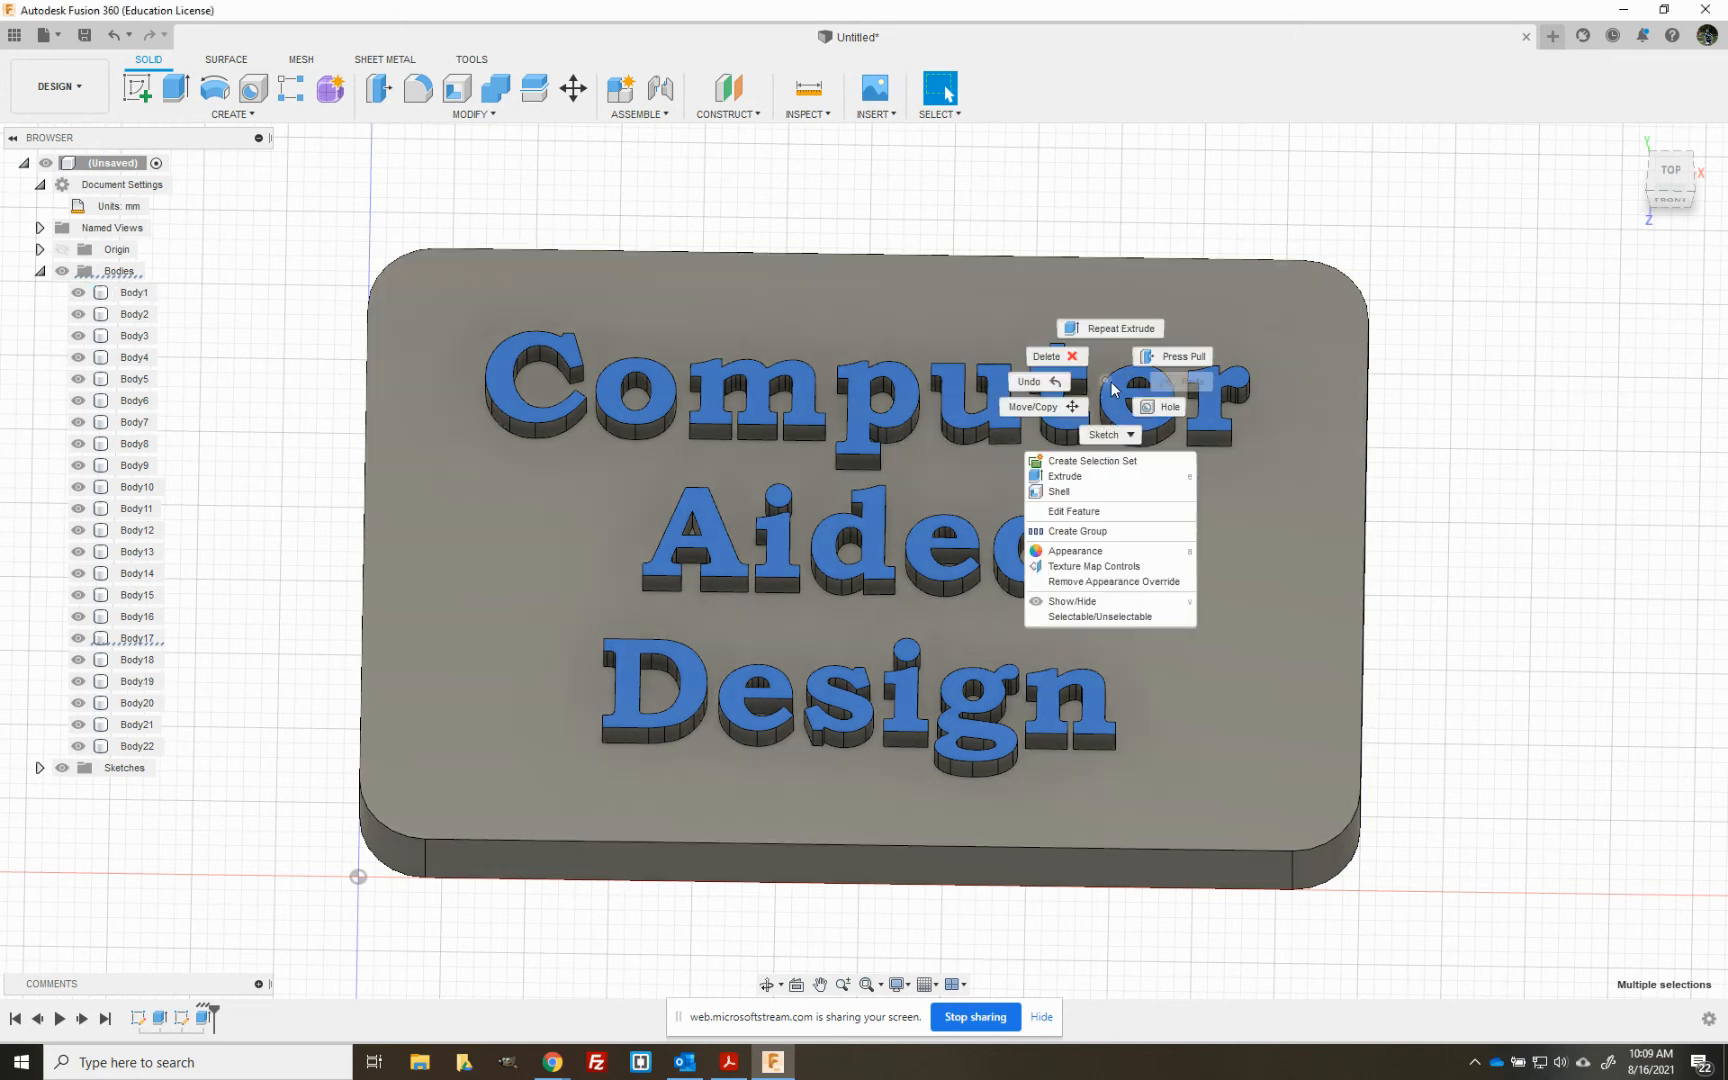
pyautogui.click(1088, 550)
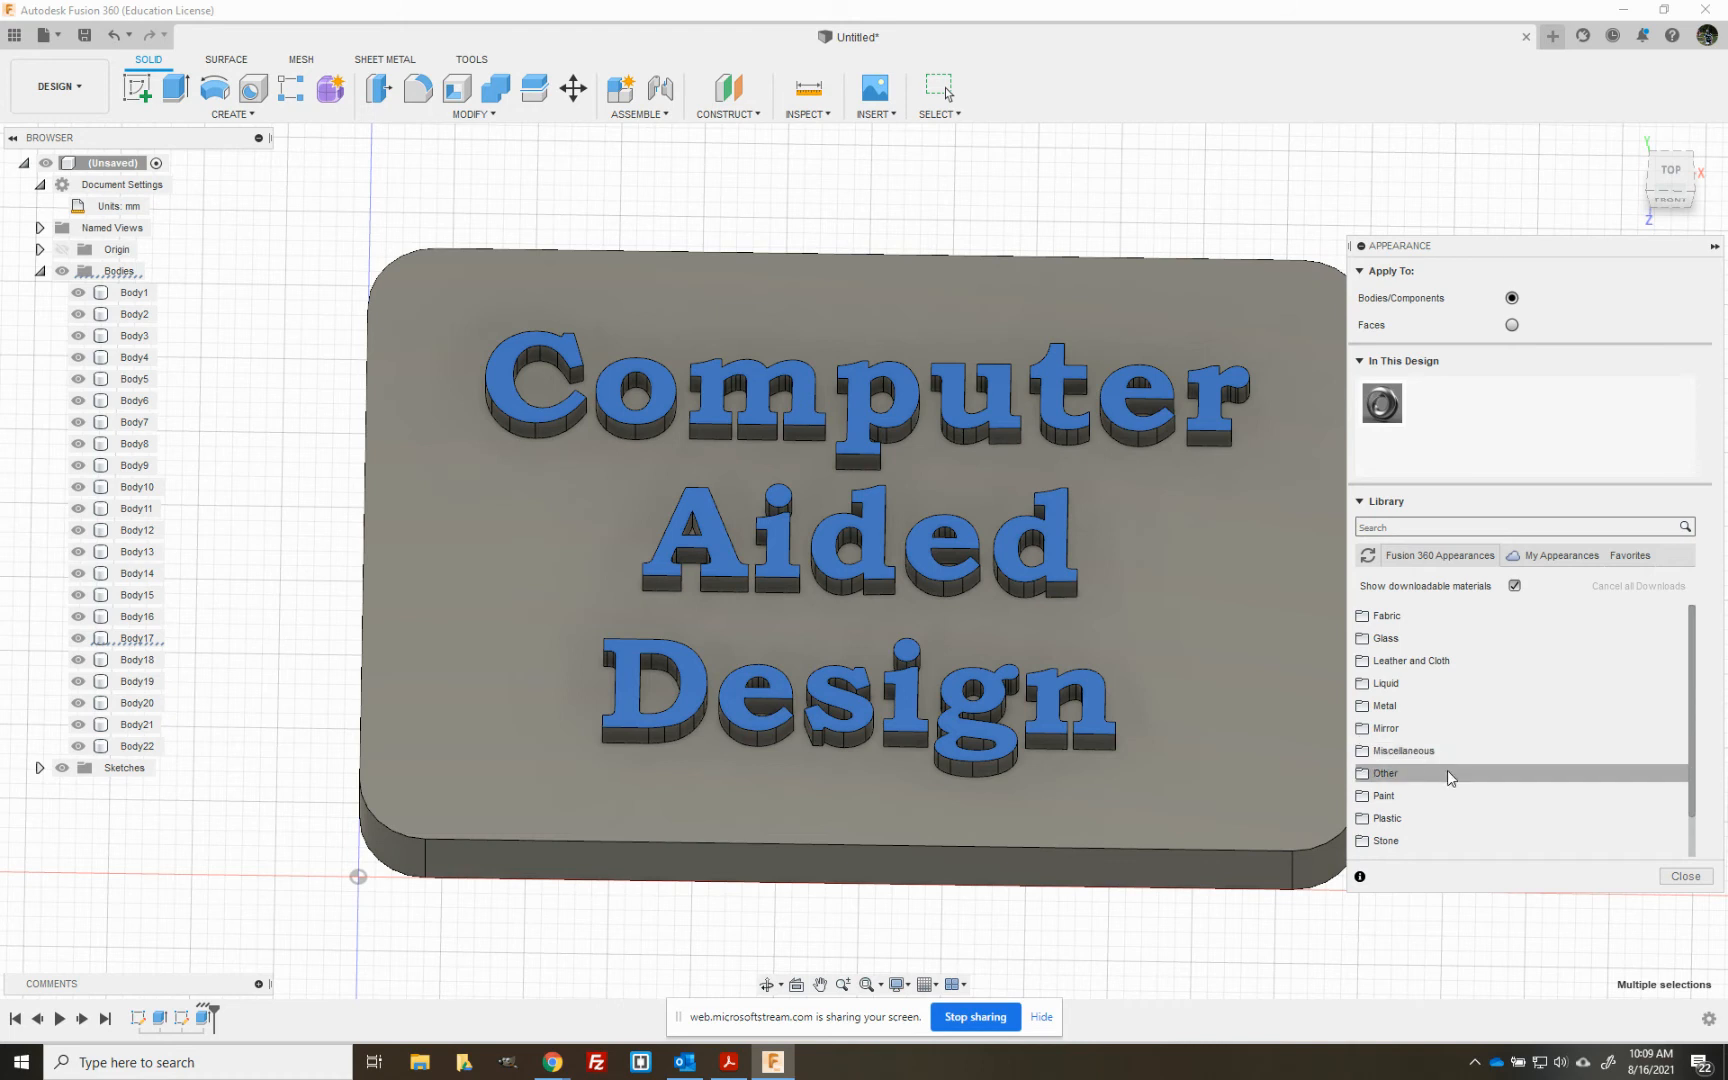
pyautogui.click(1369, 797)
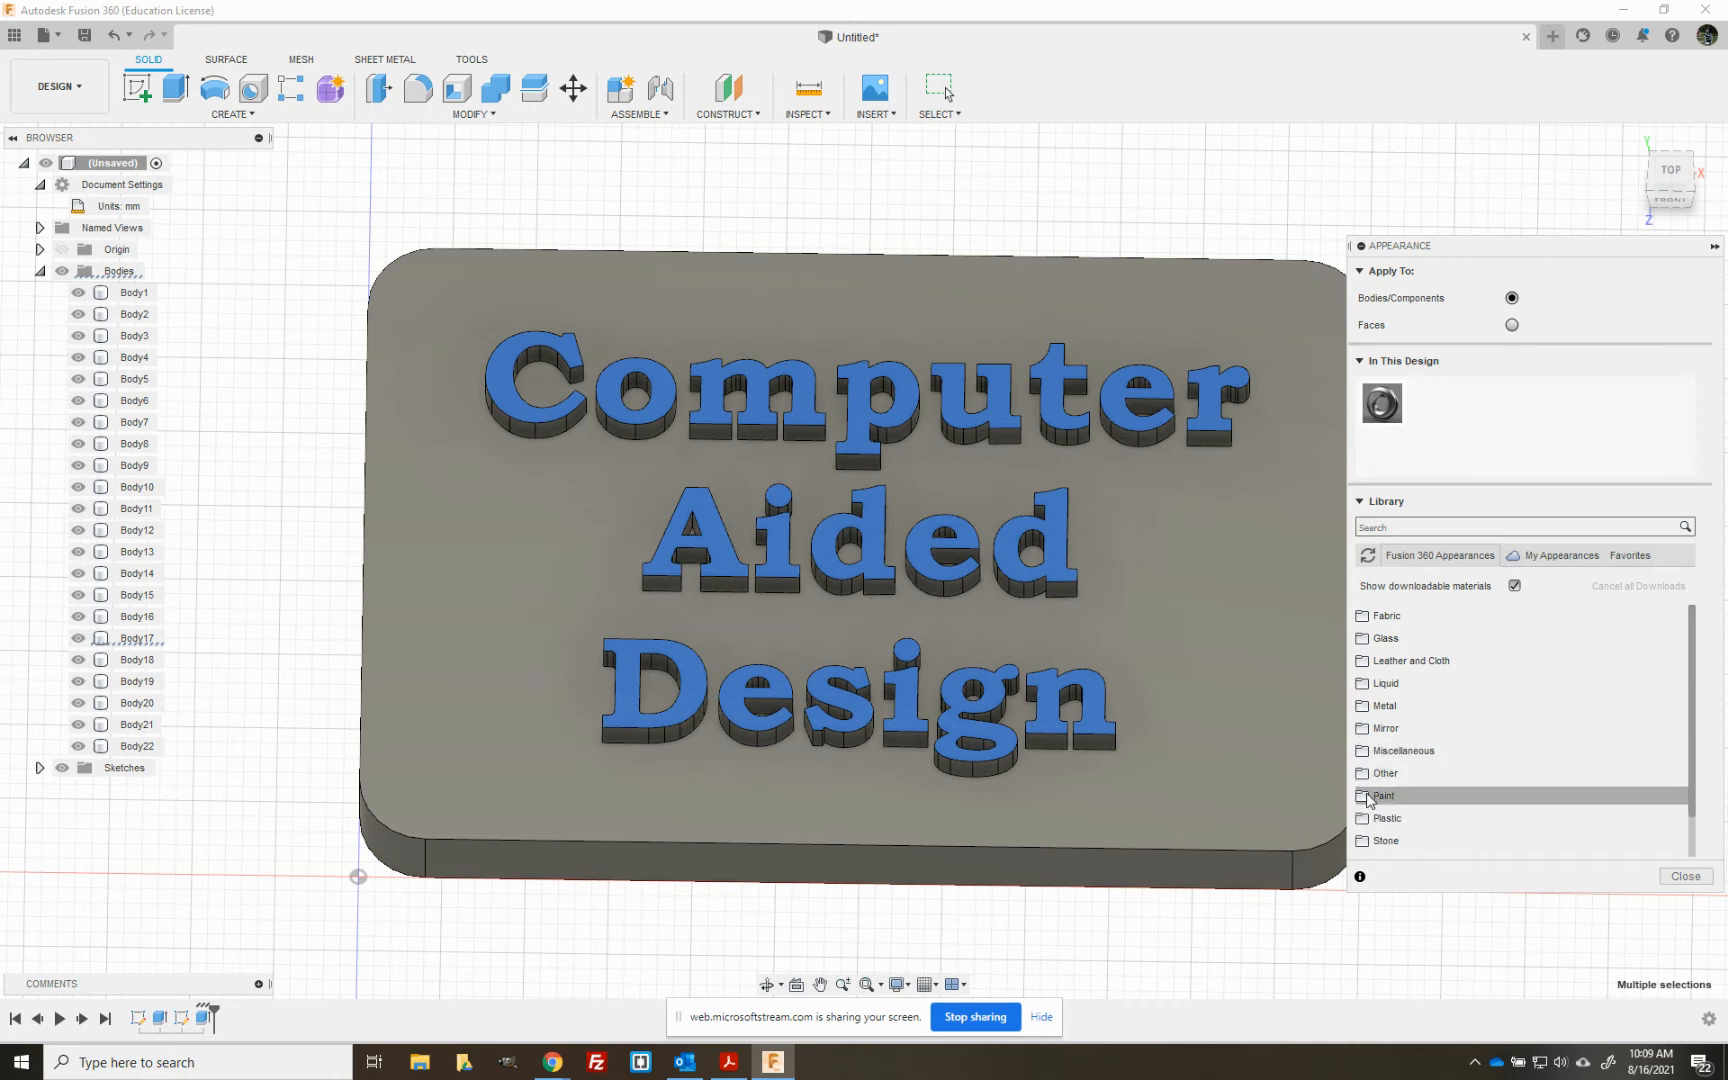
pyautogui.click(1380, 818)
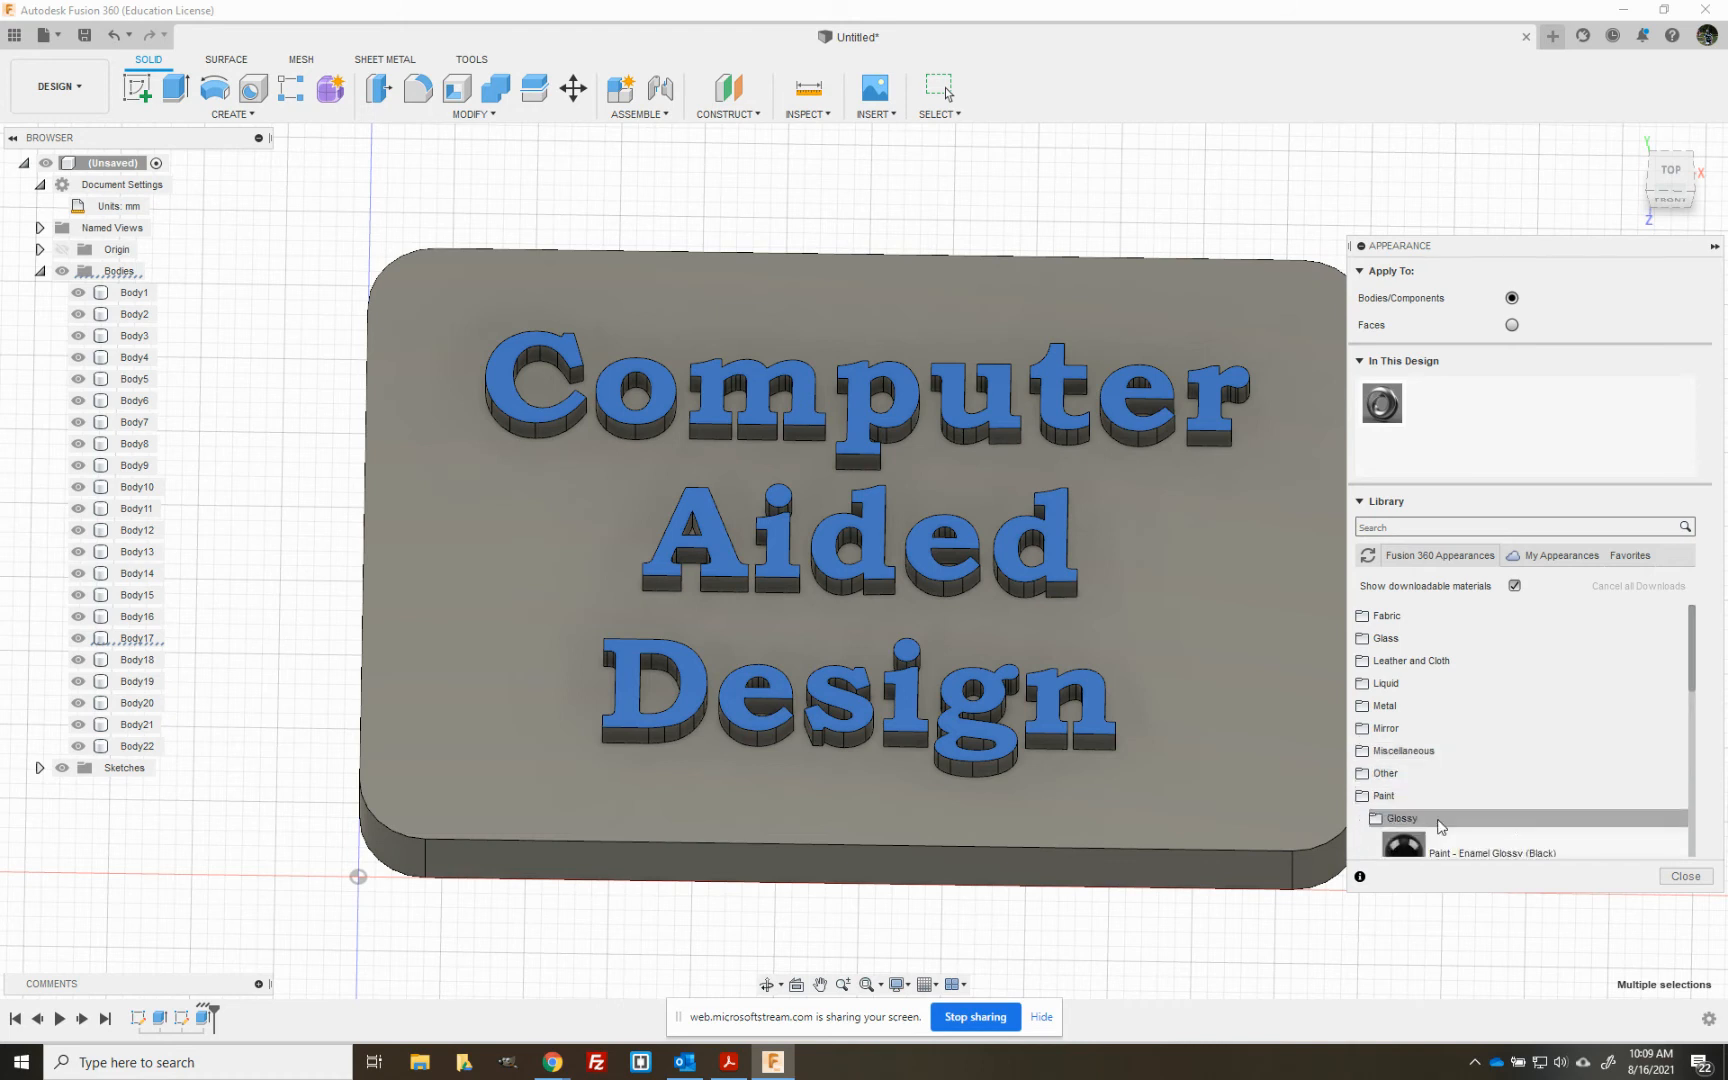
pyautogui.scroll(-5, 1420, 790)
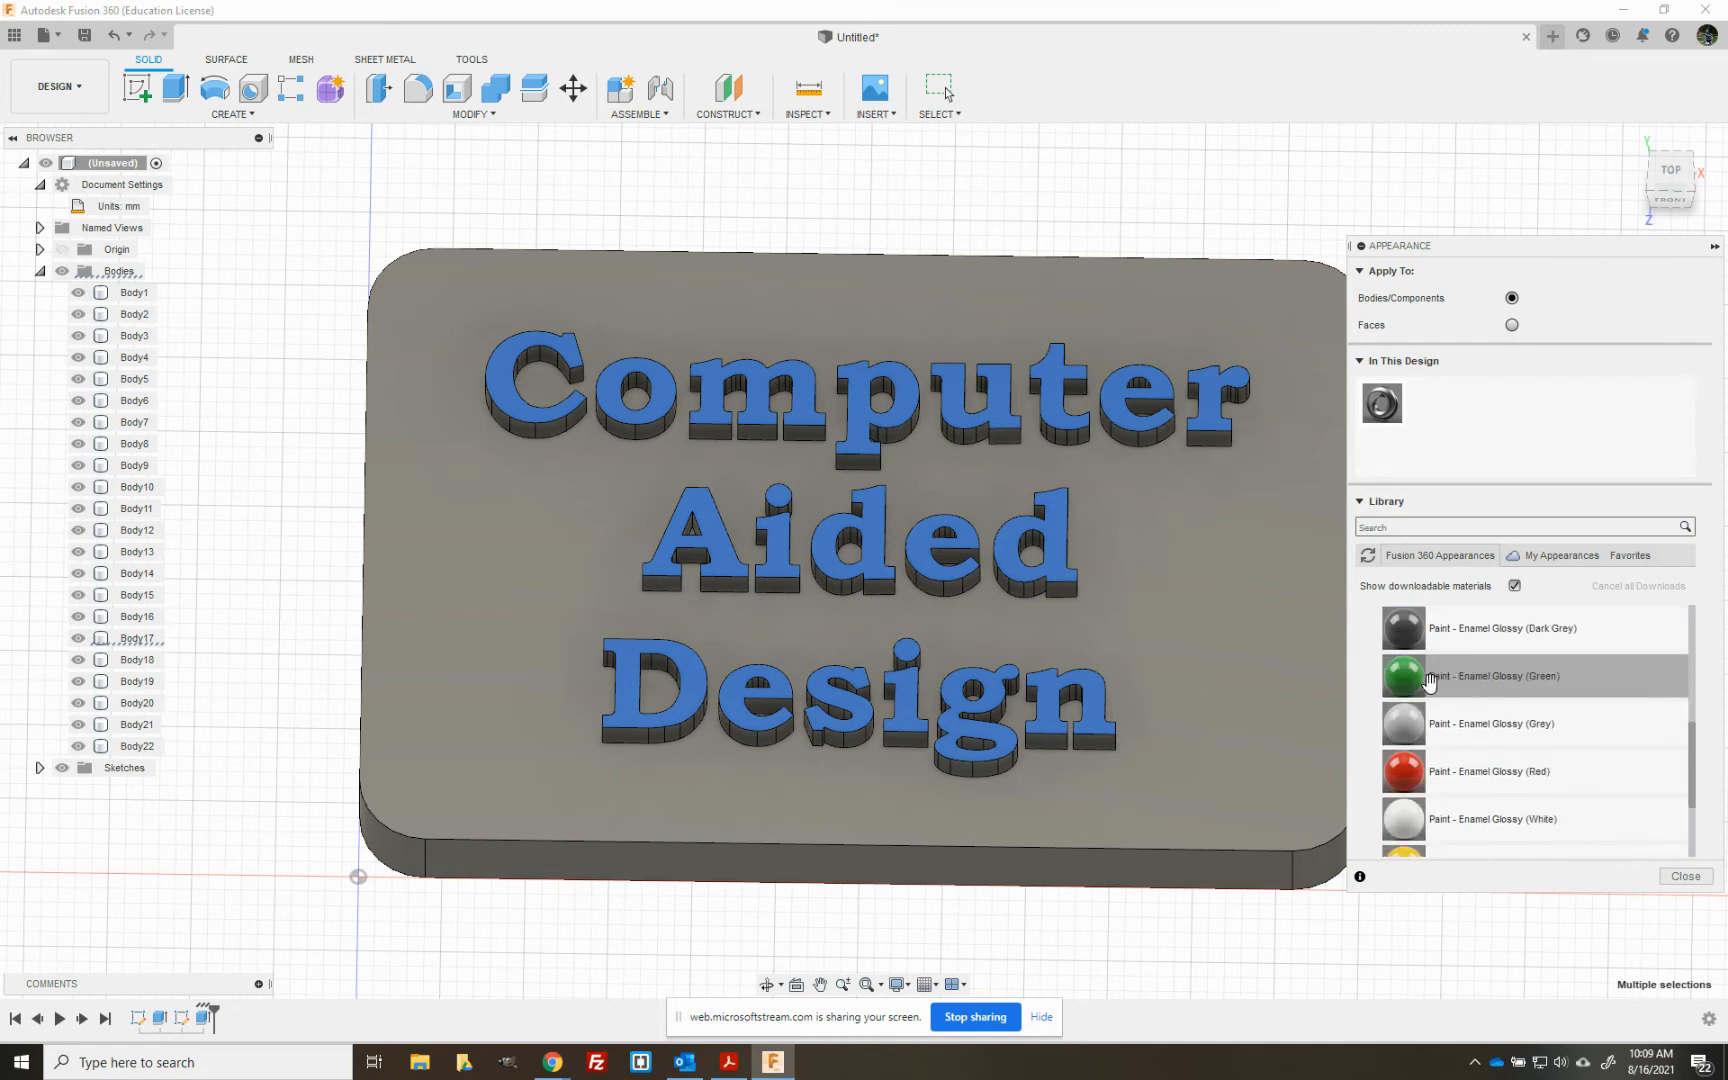
pyautogui.moveTo(1420, 680); pyautogui.dragTo(1063, 563)
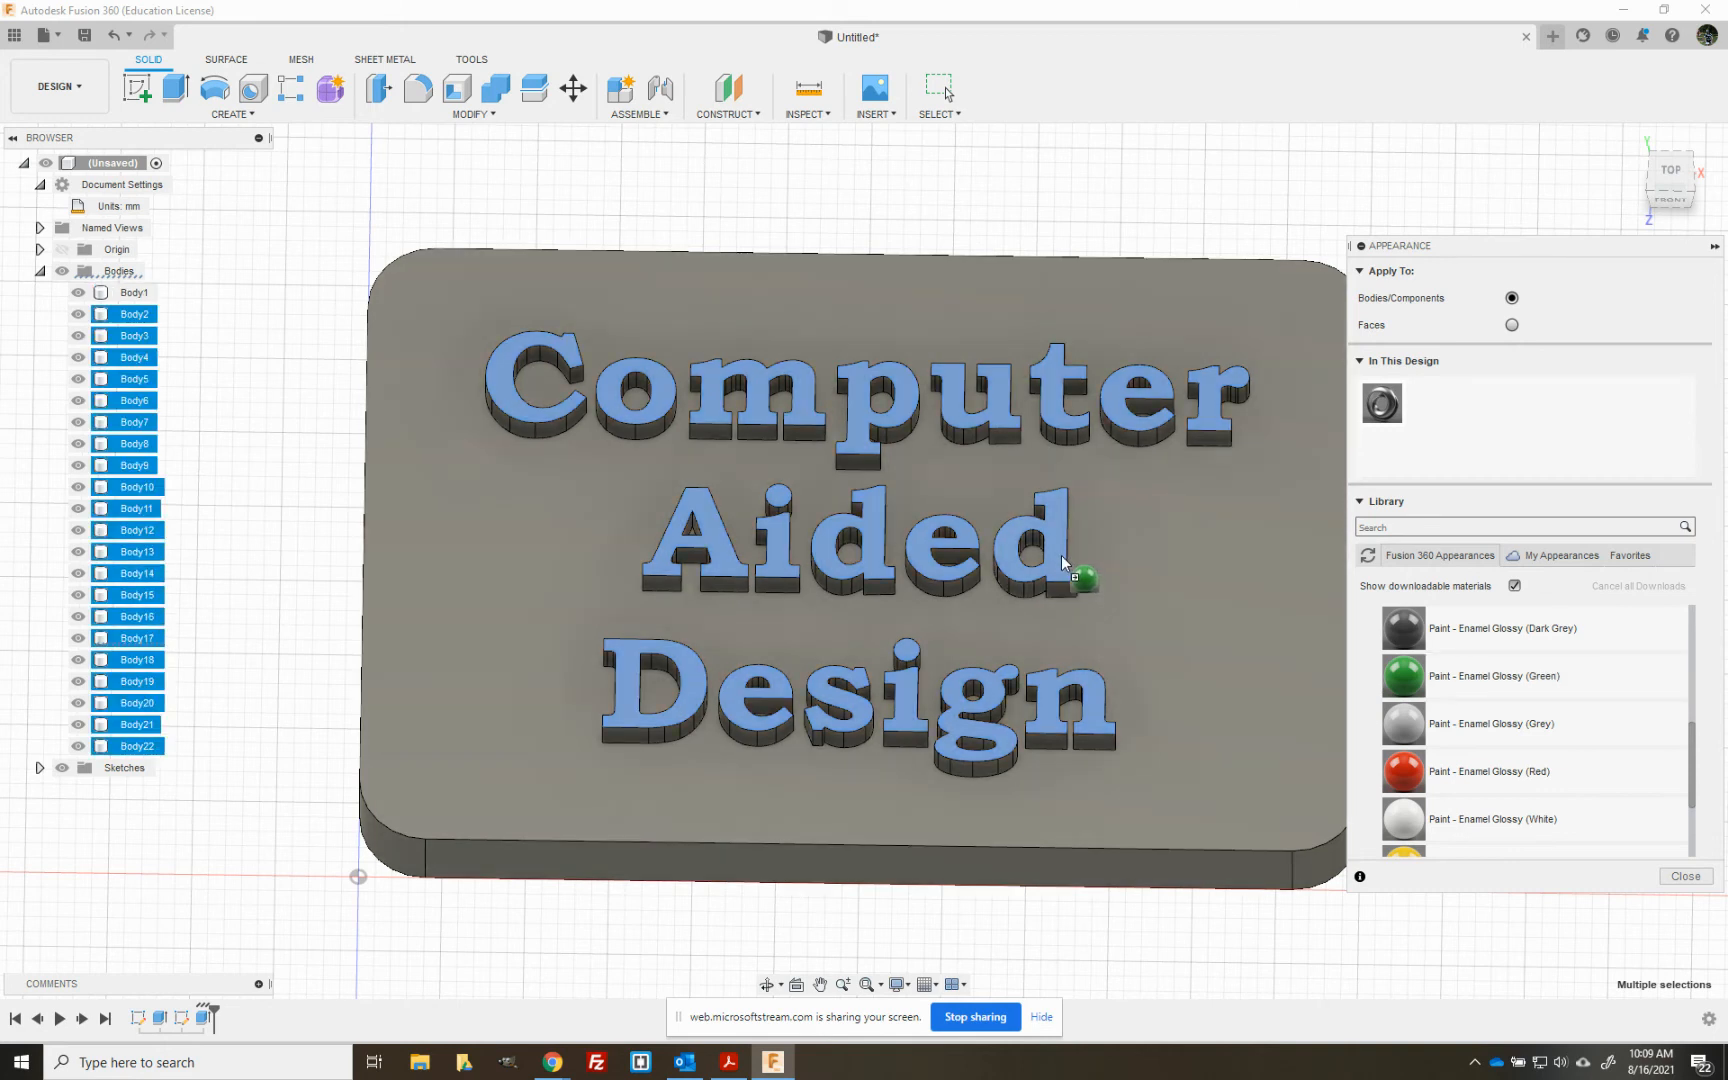
pyautogui.moveTo(1061, 556)
pyautogui.mouseDown()
pyautogui.moveTo(1390, 641)
pyautogui.moveTo(1322, 635)
pyautogui.moveTo(1052, 535)
pyautogui.mouseUp()
pyautogui.moveTo(1034, 456); pyautogui.dragTo(995, 686)
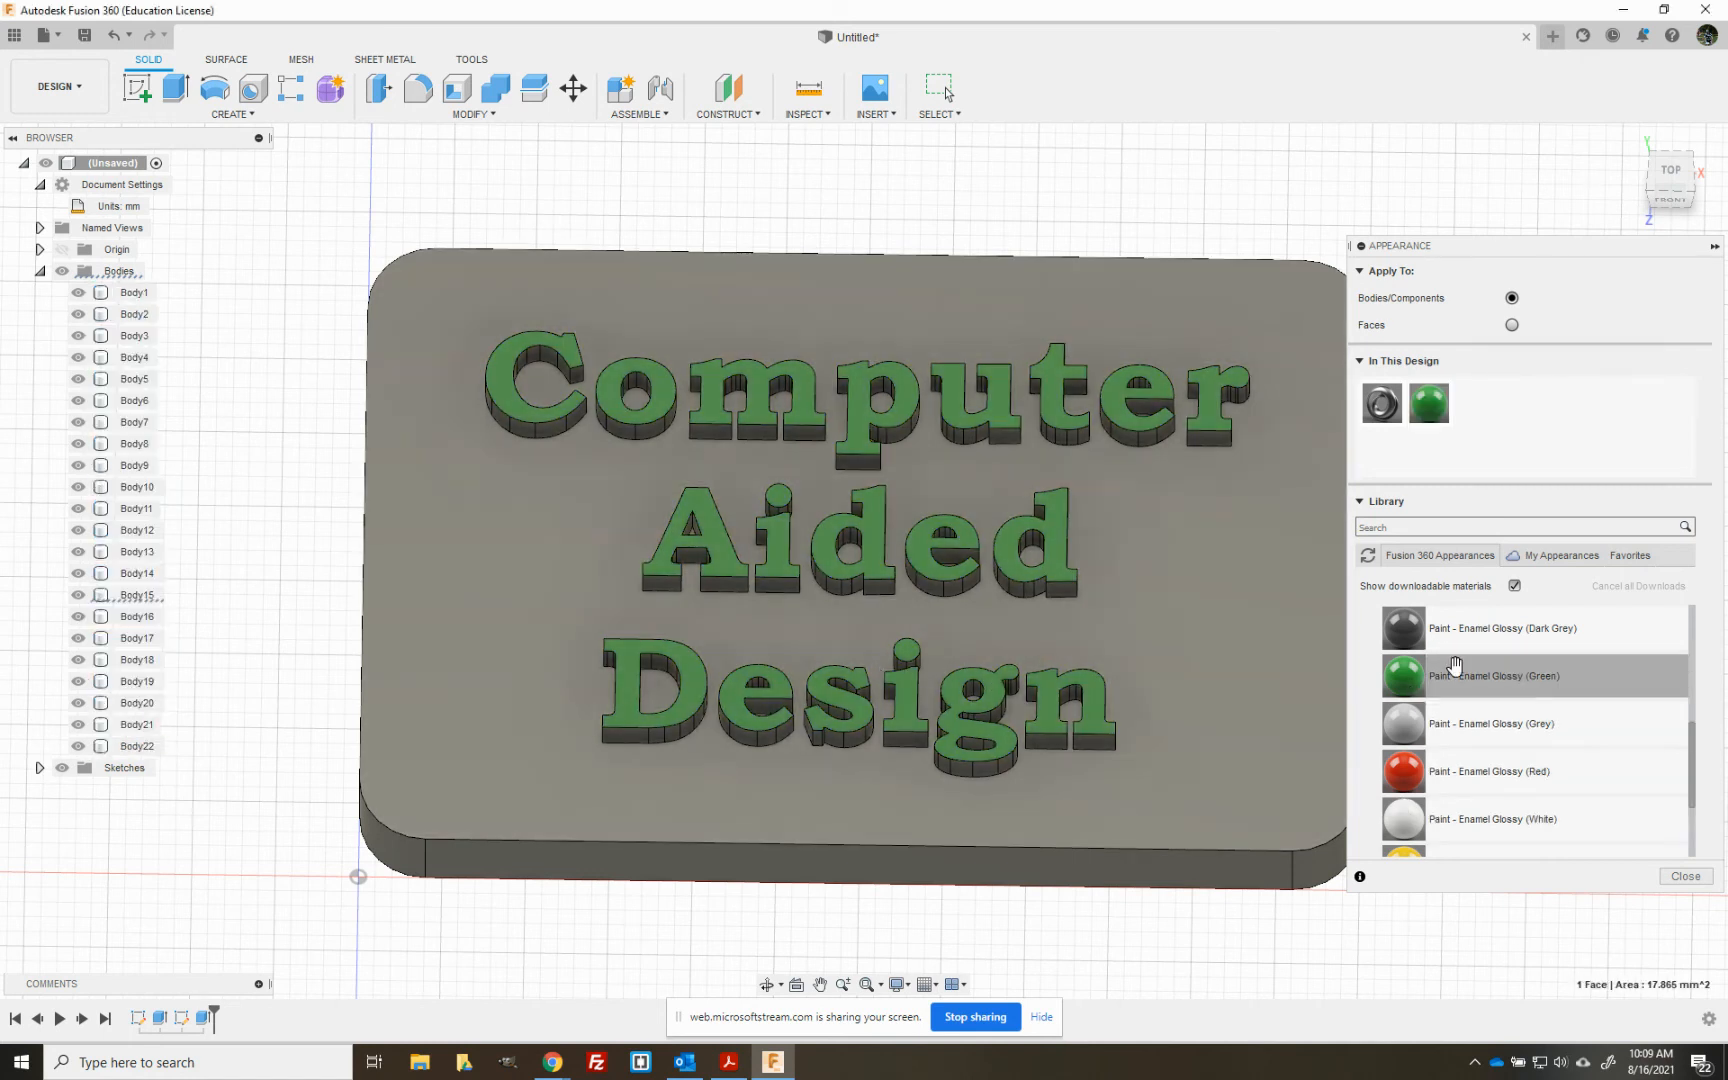
# - Apply the Paint - Enamel Glossy (White) appearance to the plate's top face
pyautogui.click(887, 567)
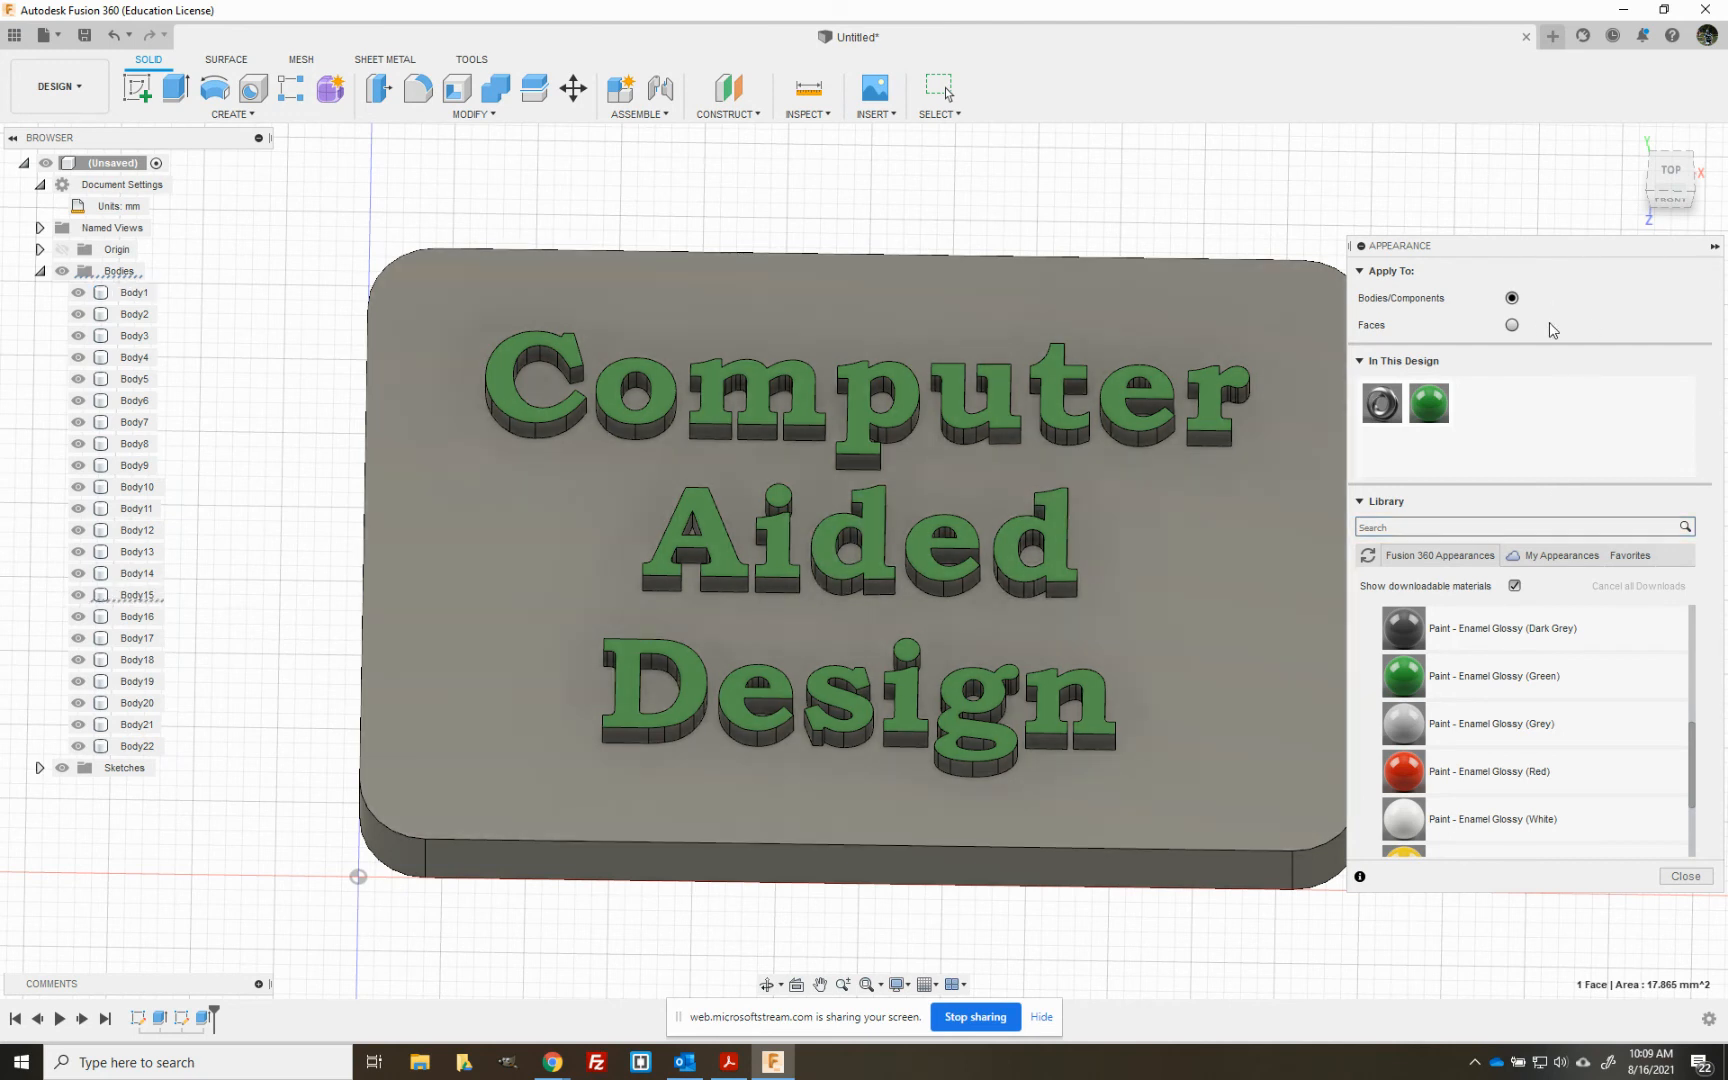
pyautogui.click(1256, 561)
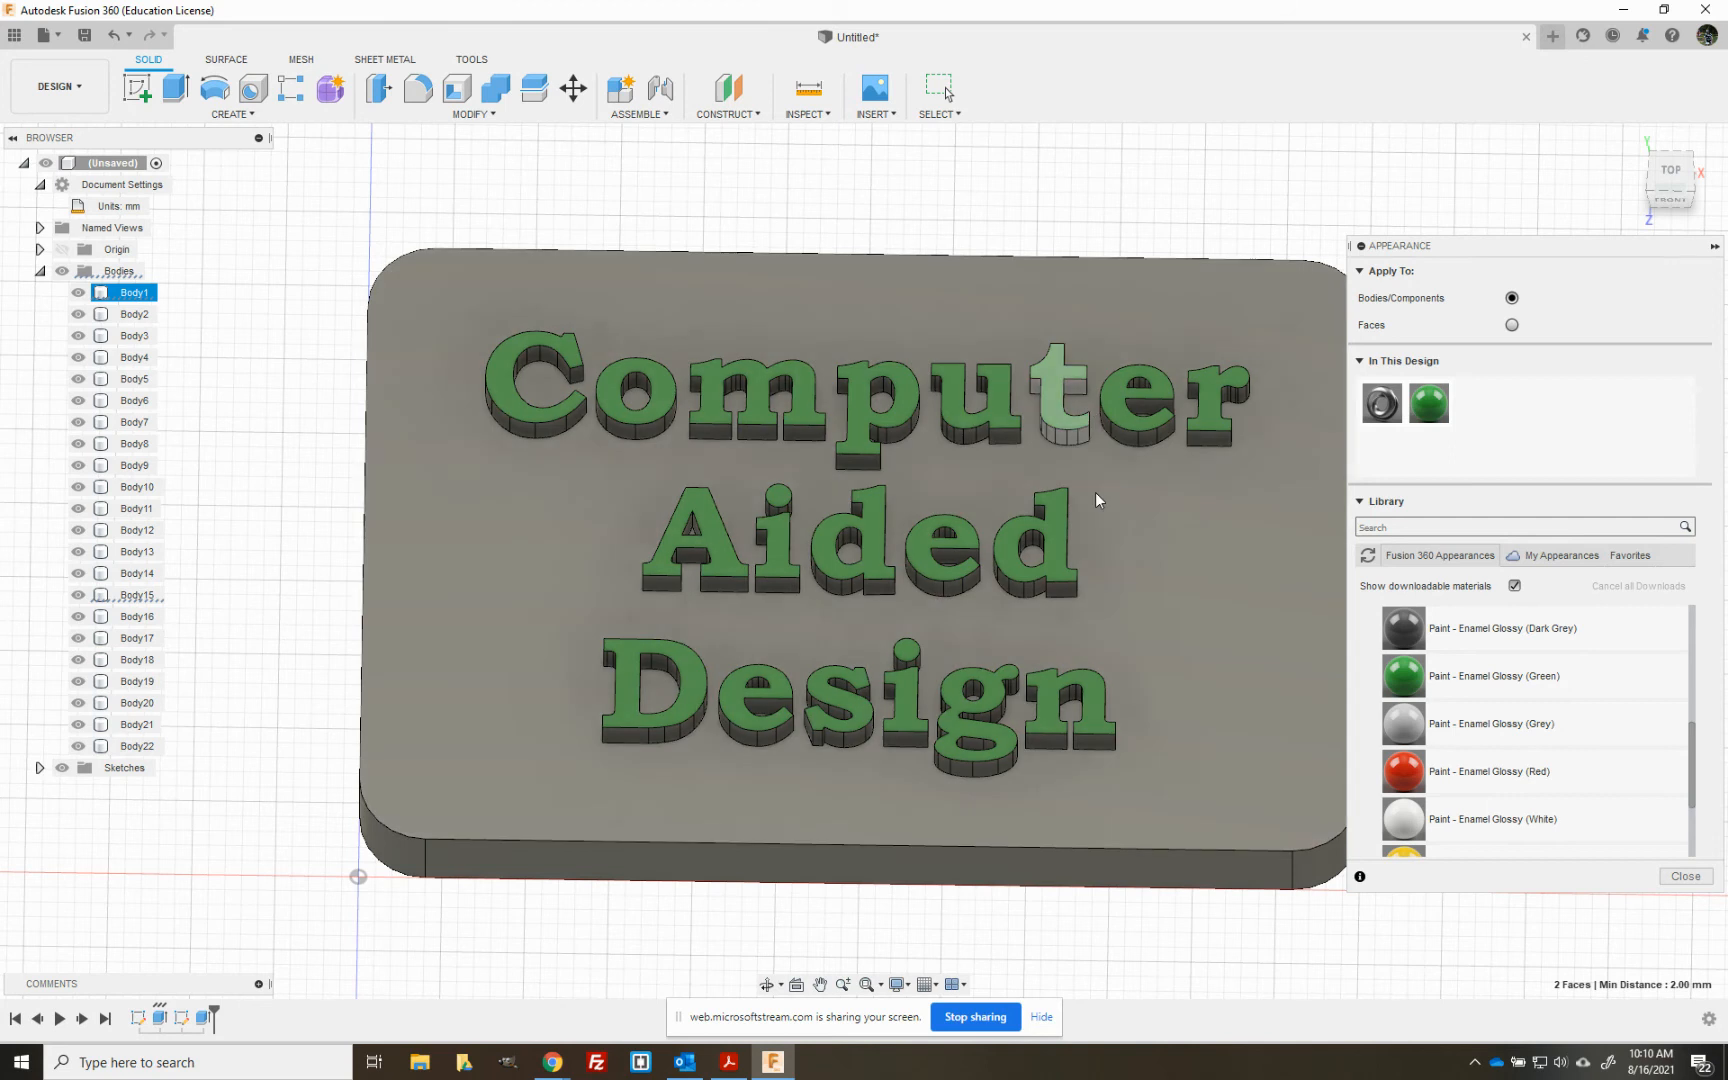
pyautogui.scroll(-3, 1523, 765)
pyautogui.scroll(2, 1523, 765)
pyautogui.moveTo(1490, 770); pyautogui.dragTo(1227, 655)
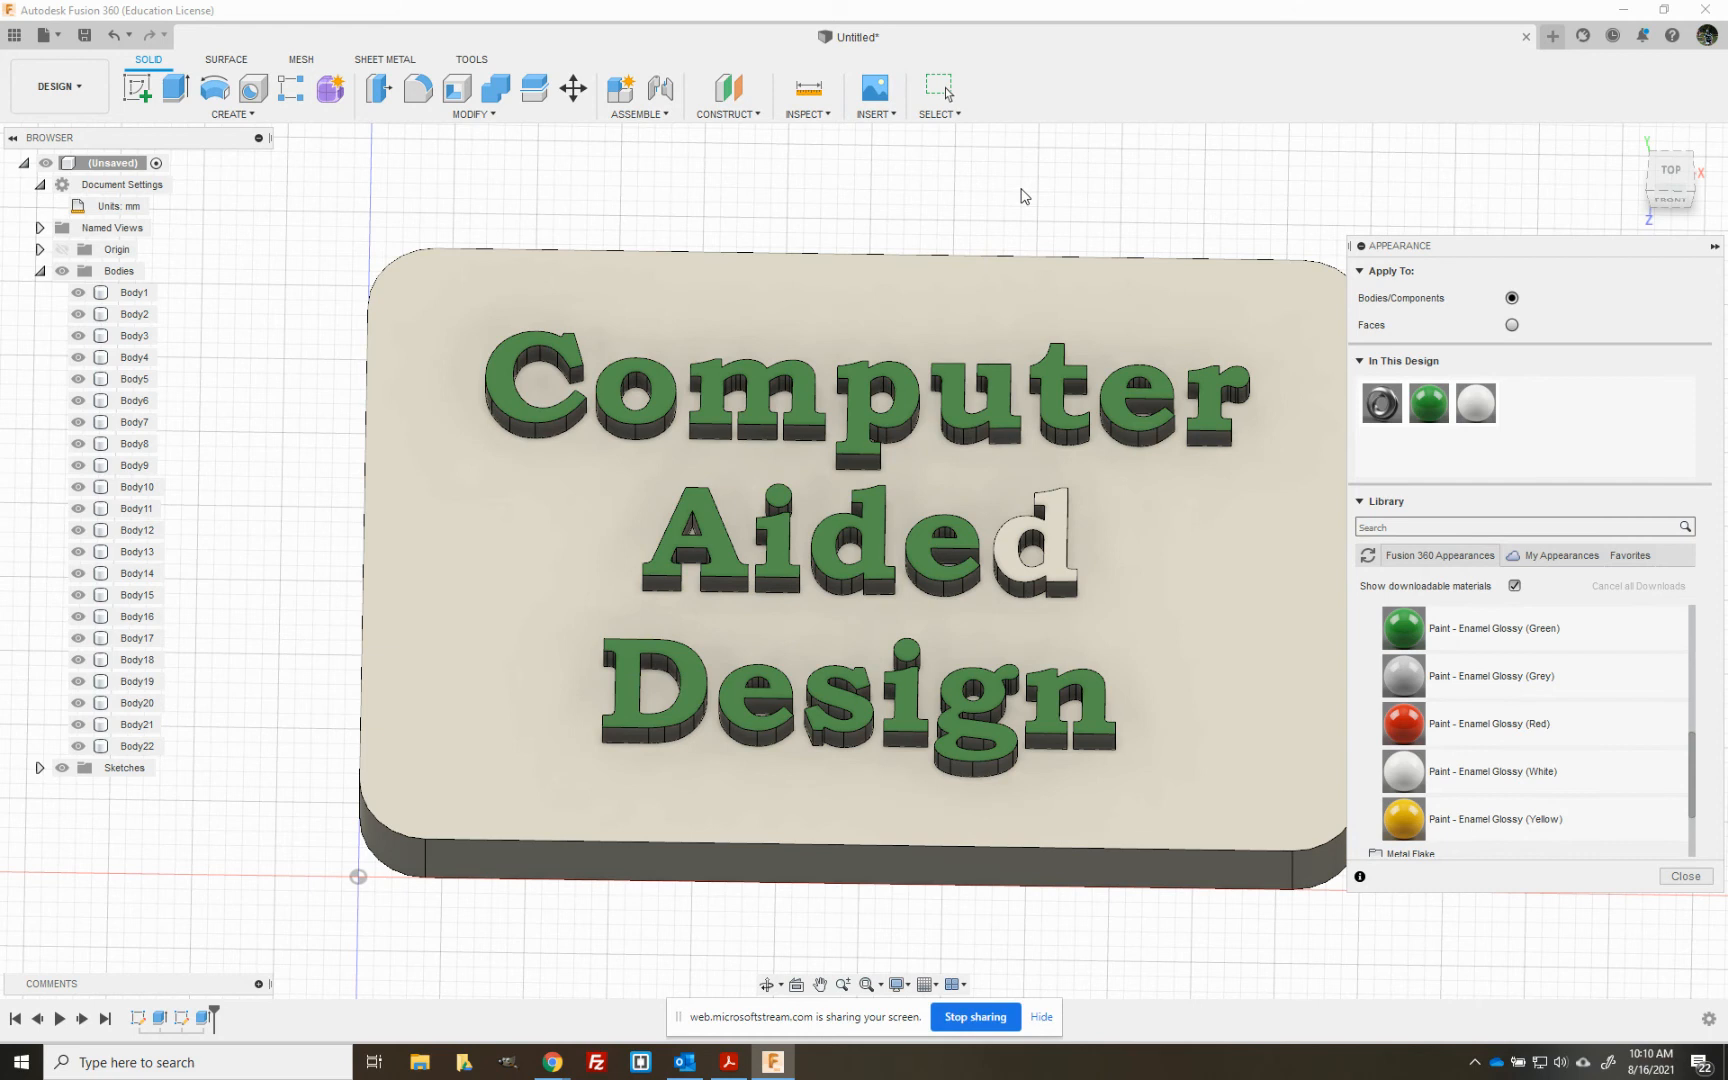
# - Apply Paint - Enamel Glossy (Green) to the last letter of "Aided", keep the face appearances, and close the appearance settings
pyautogui.click(1104, 545)
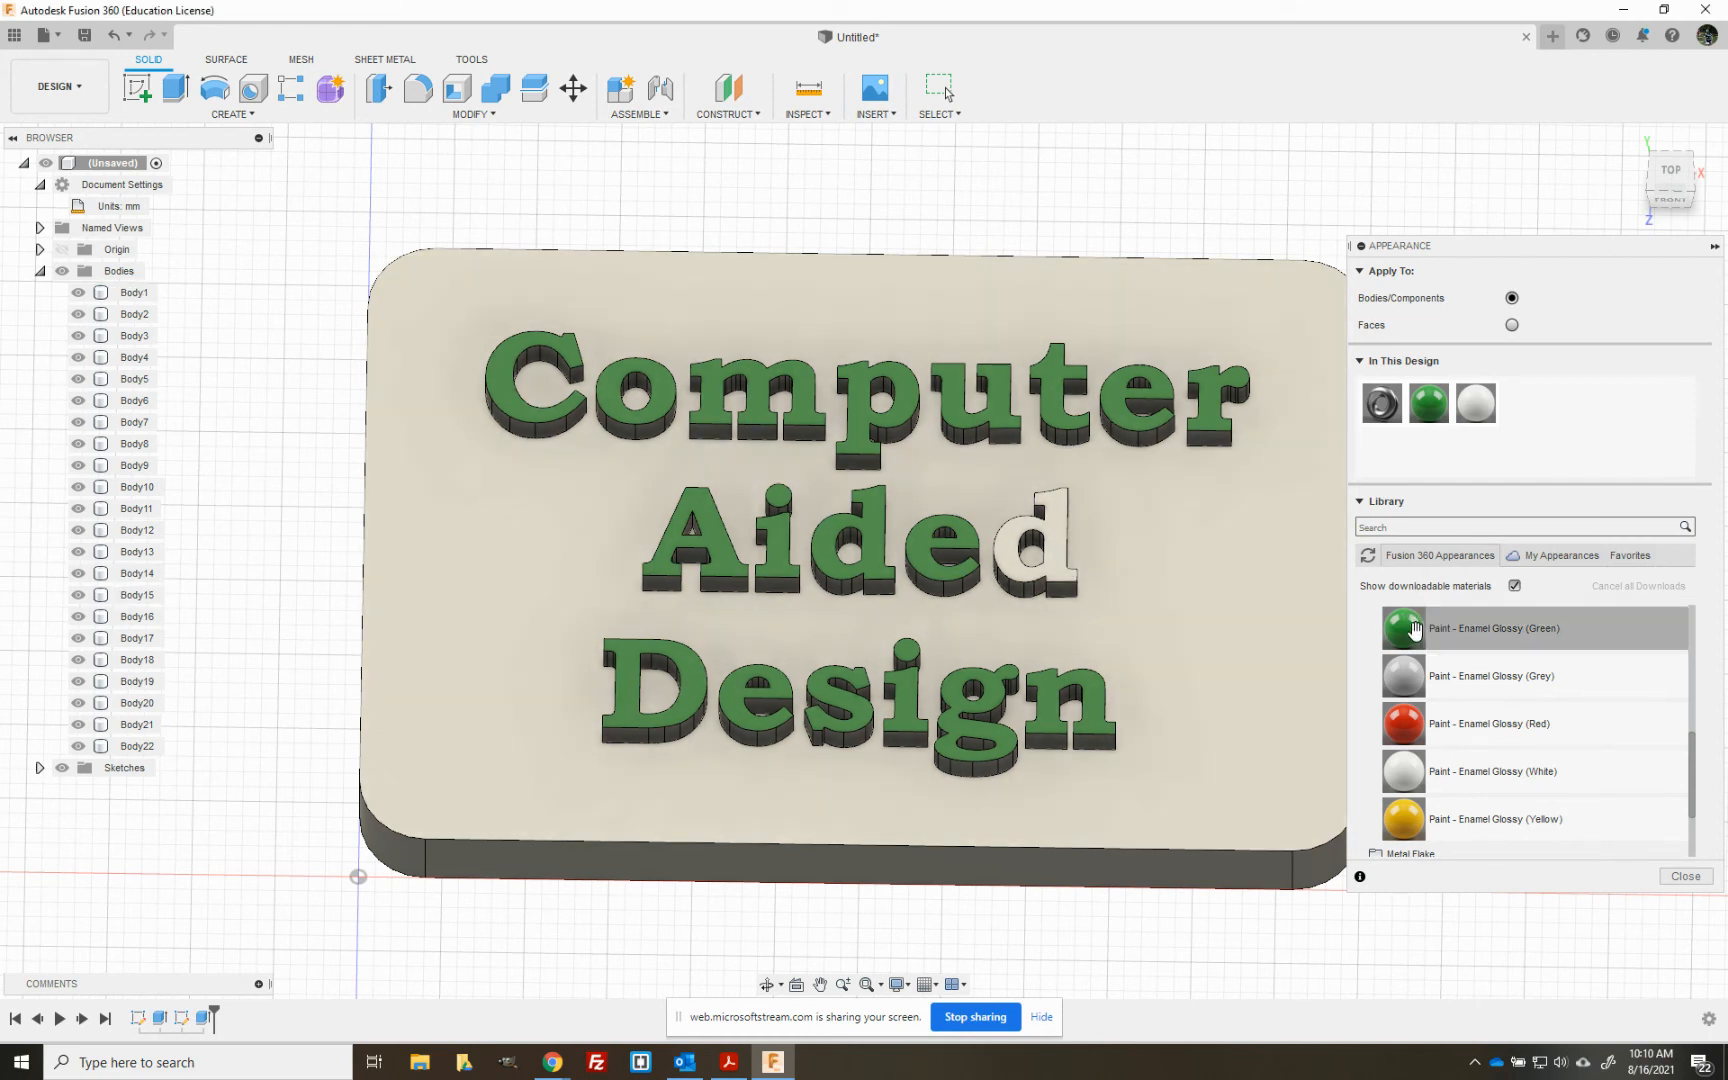
pyautogui.click(1061, 558)
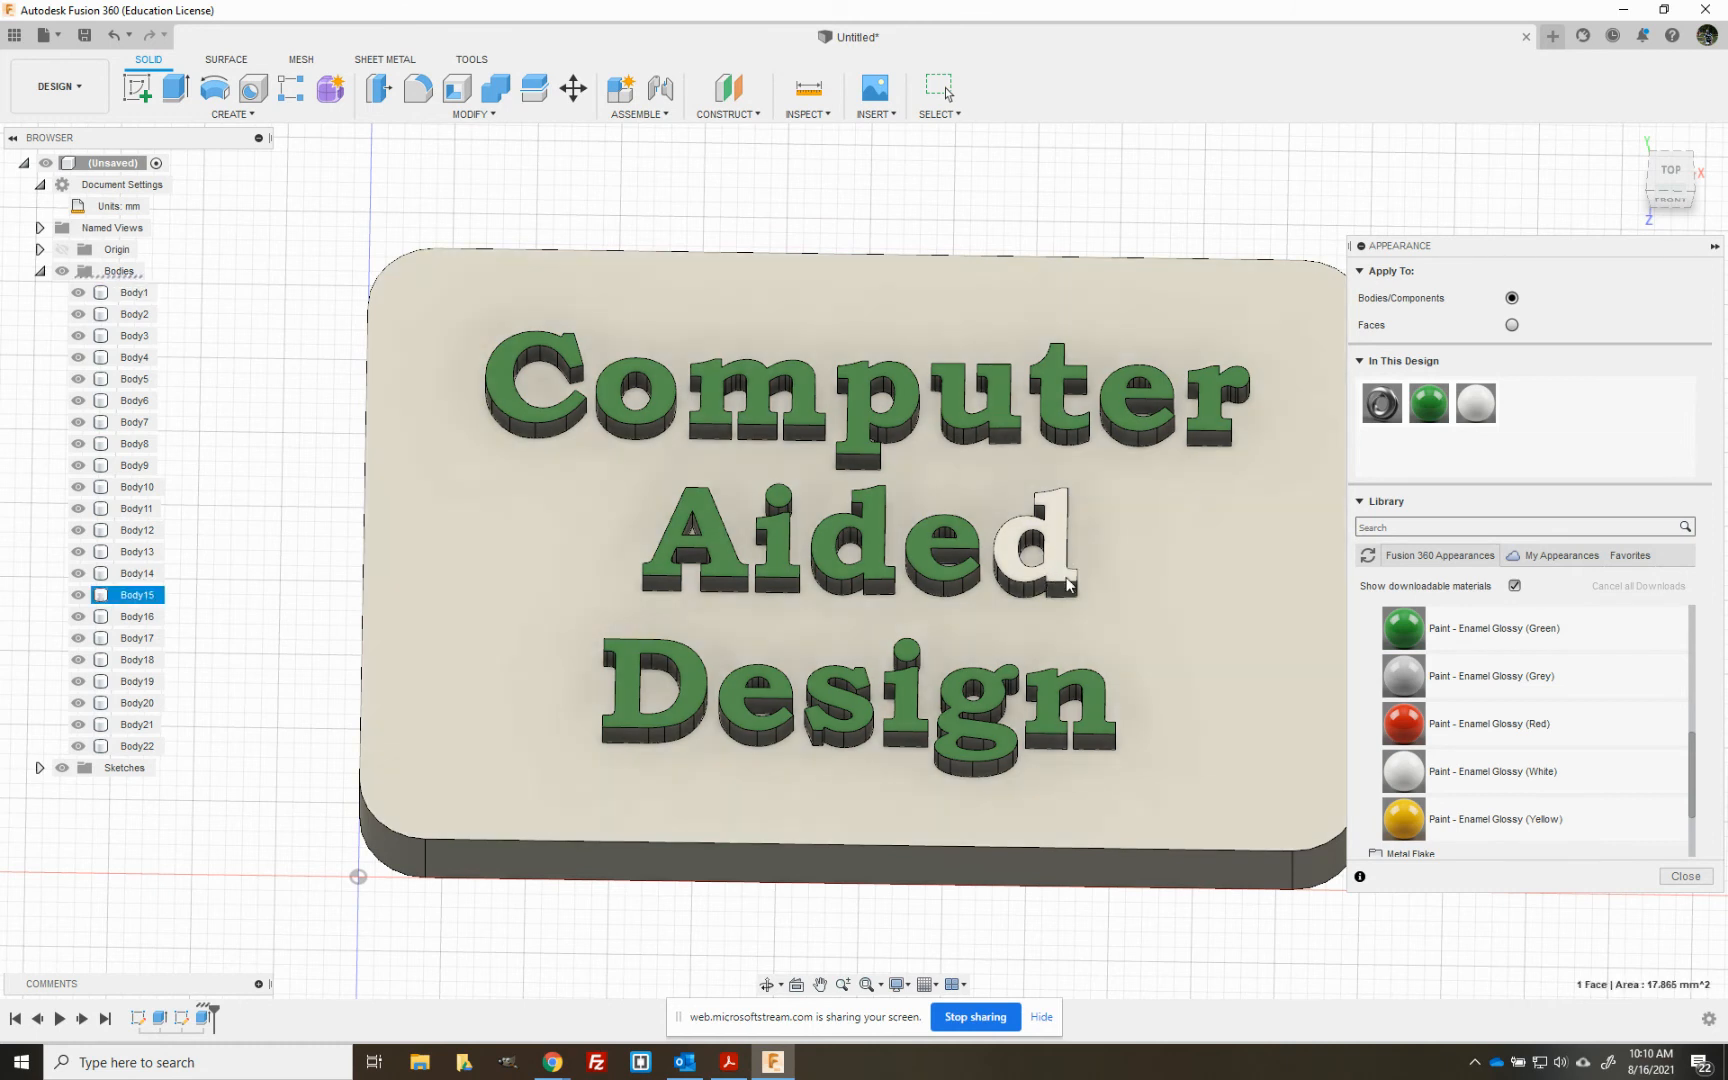
pyautogui.keyDown('ctrl'); pyautogui.click(126, 597); pyautogui.keyUp('ctrl')
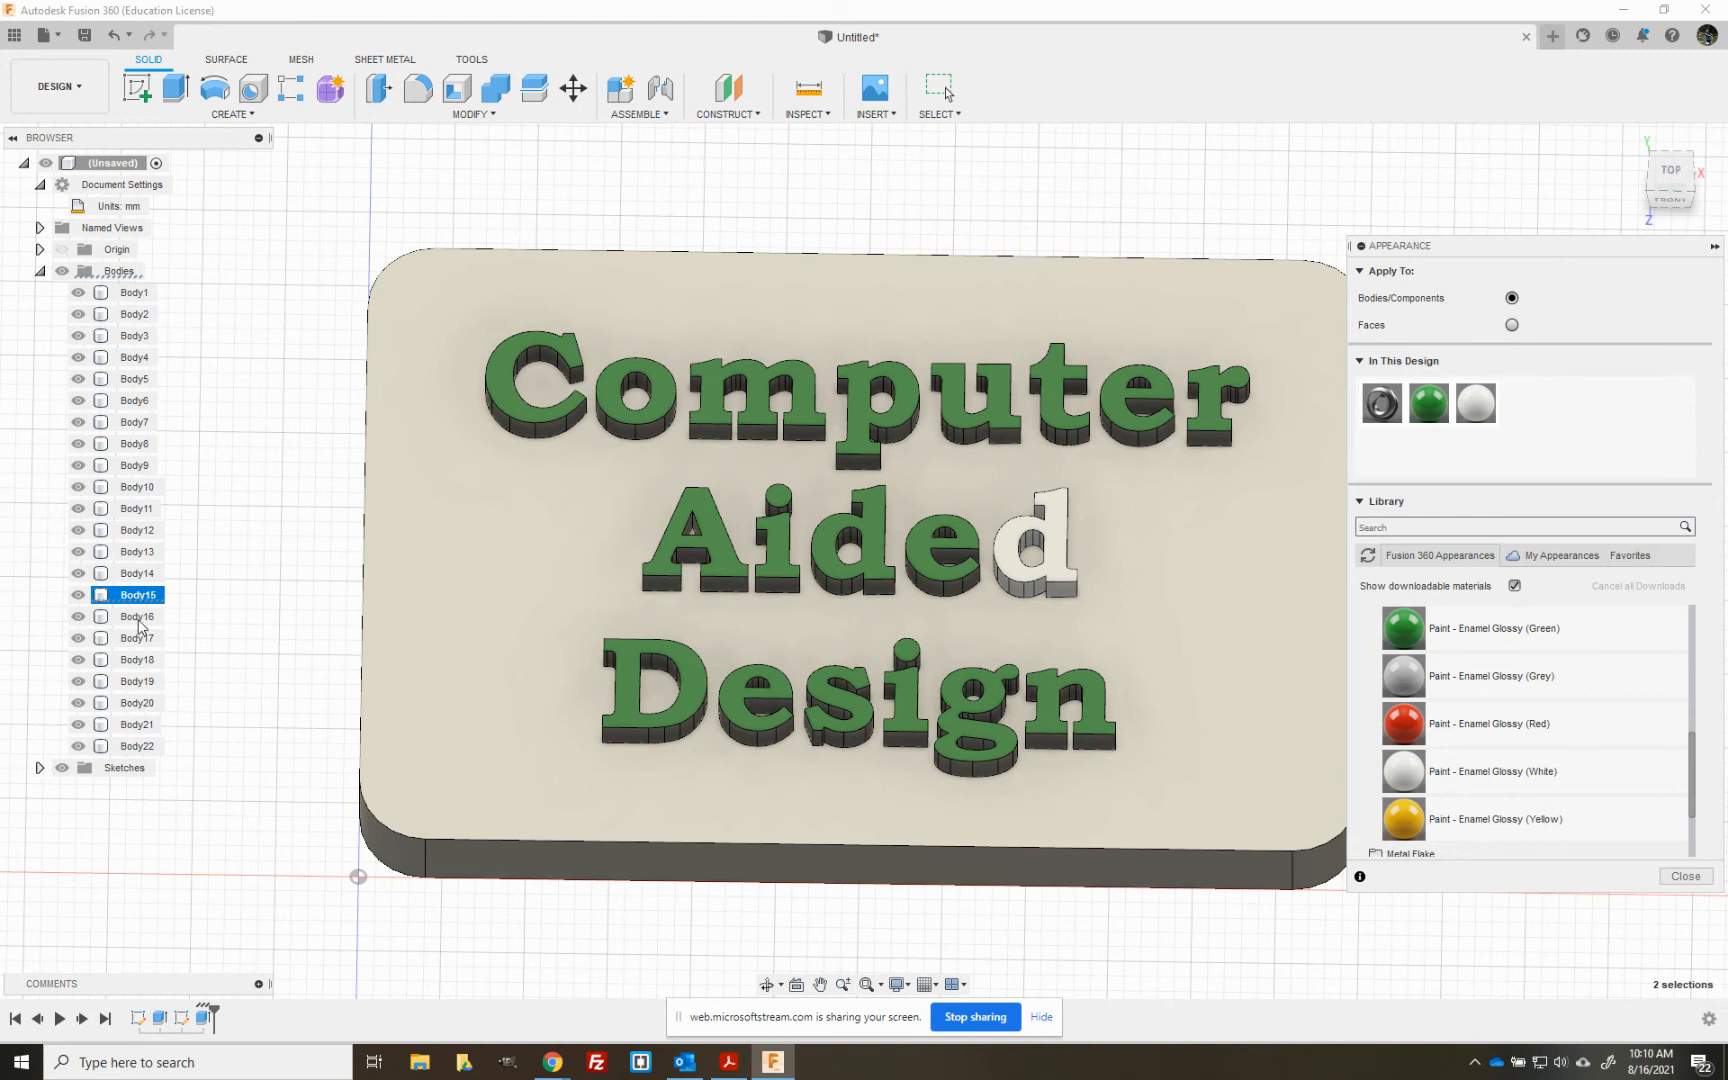
pyautogui.moveTo(1403, 630); pyautogui.dragTo(1052, 527)
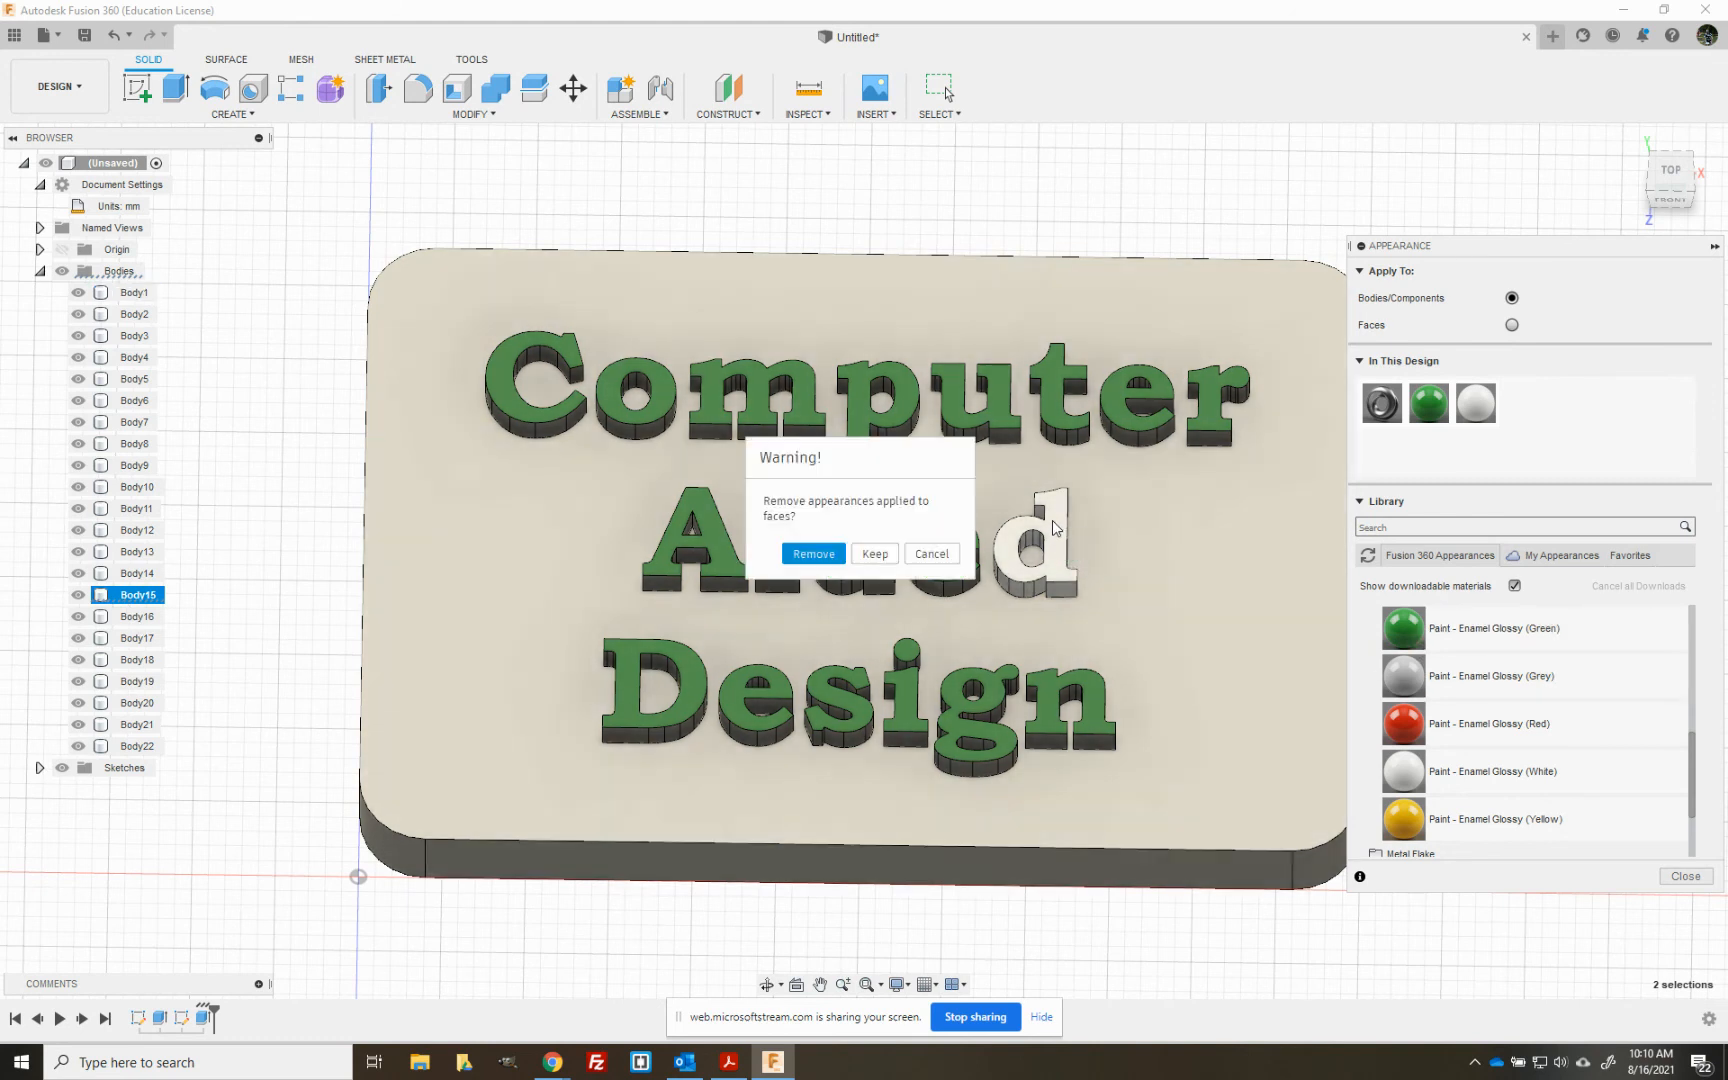
pyautogui.click(870, 557)
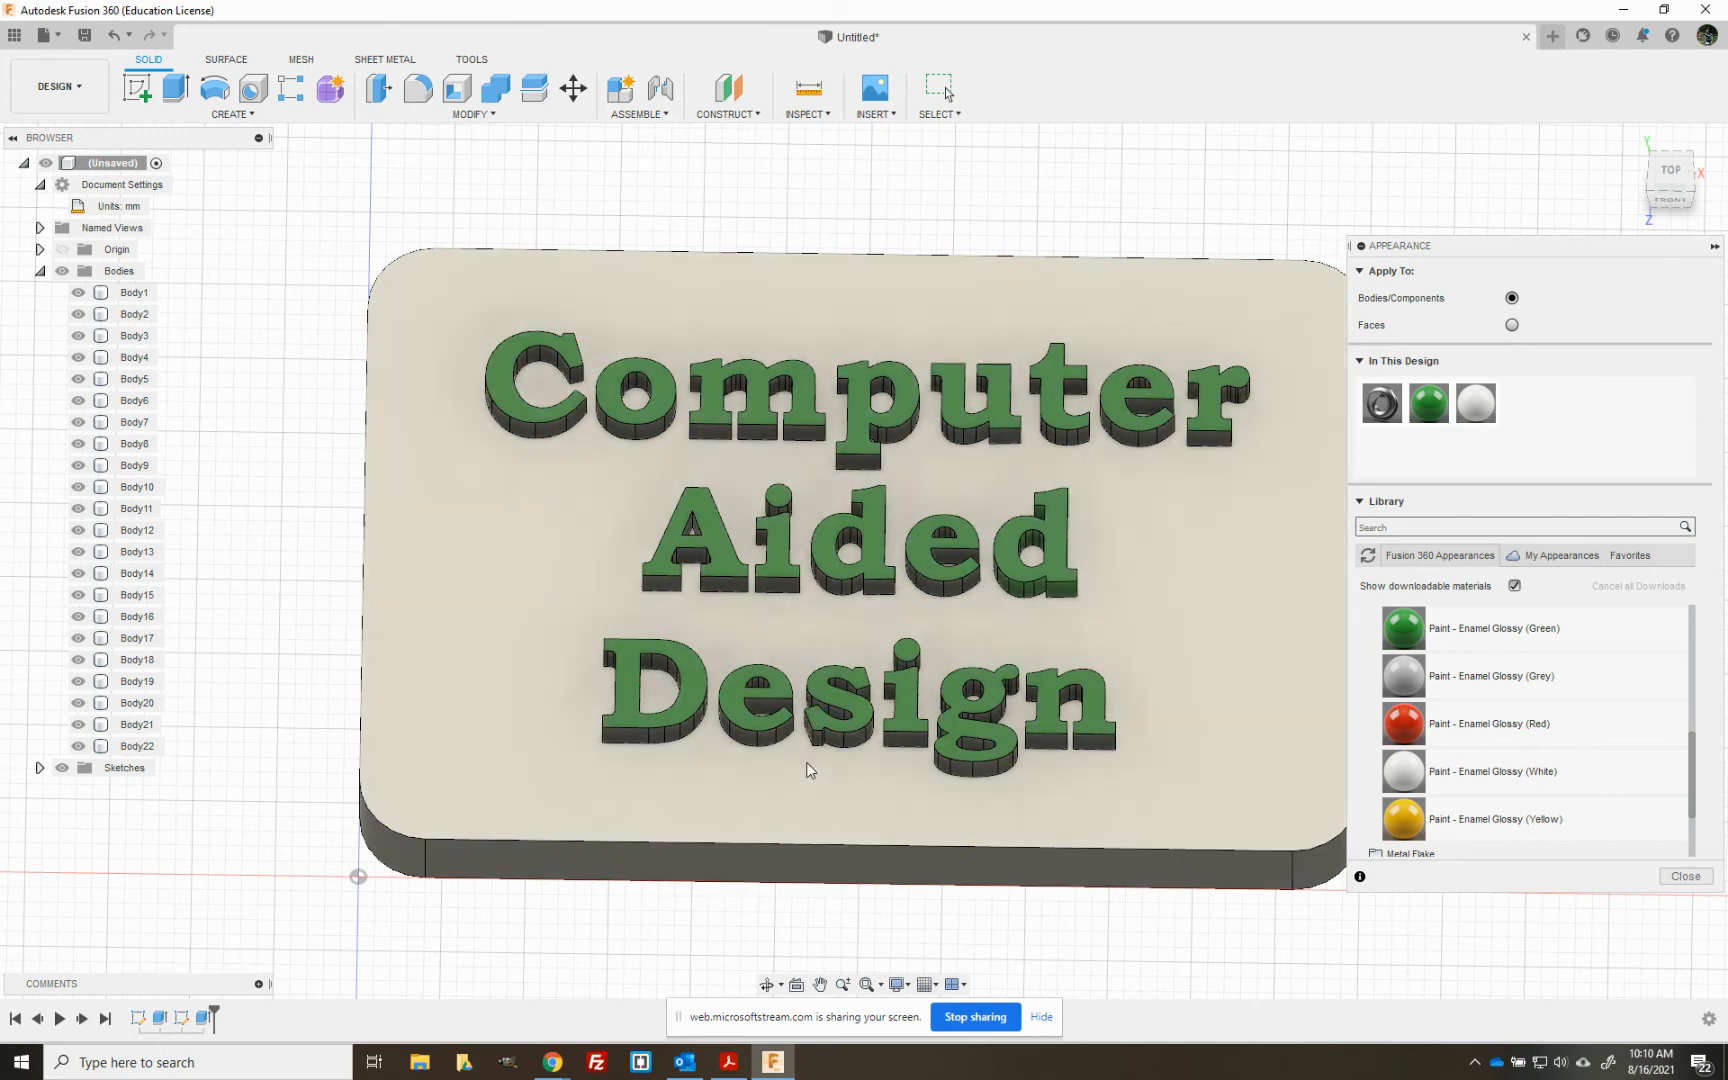
pyautogui.click(806, 761)
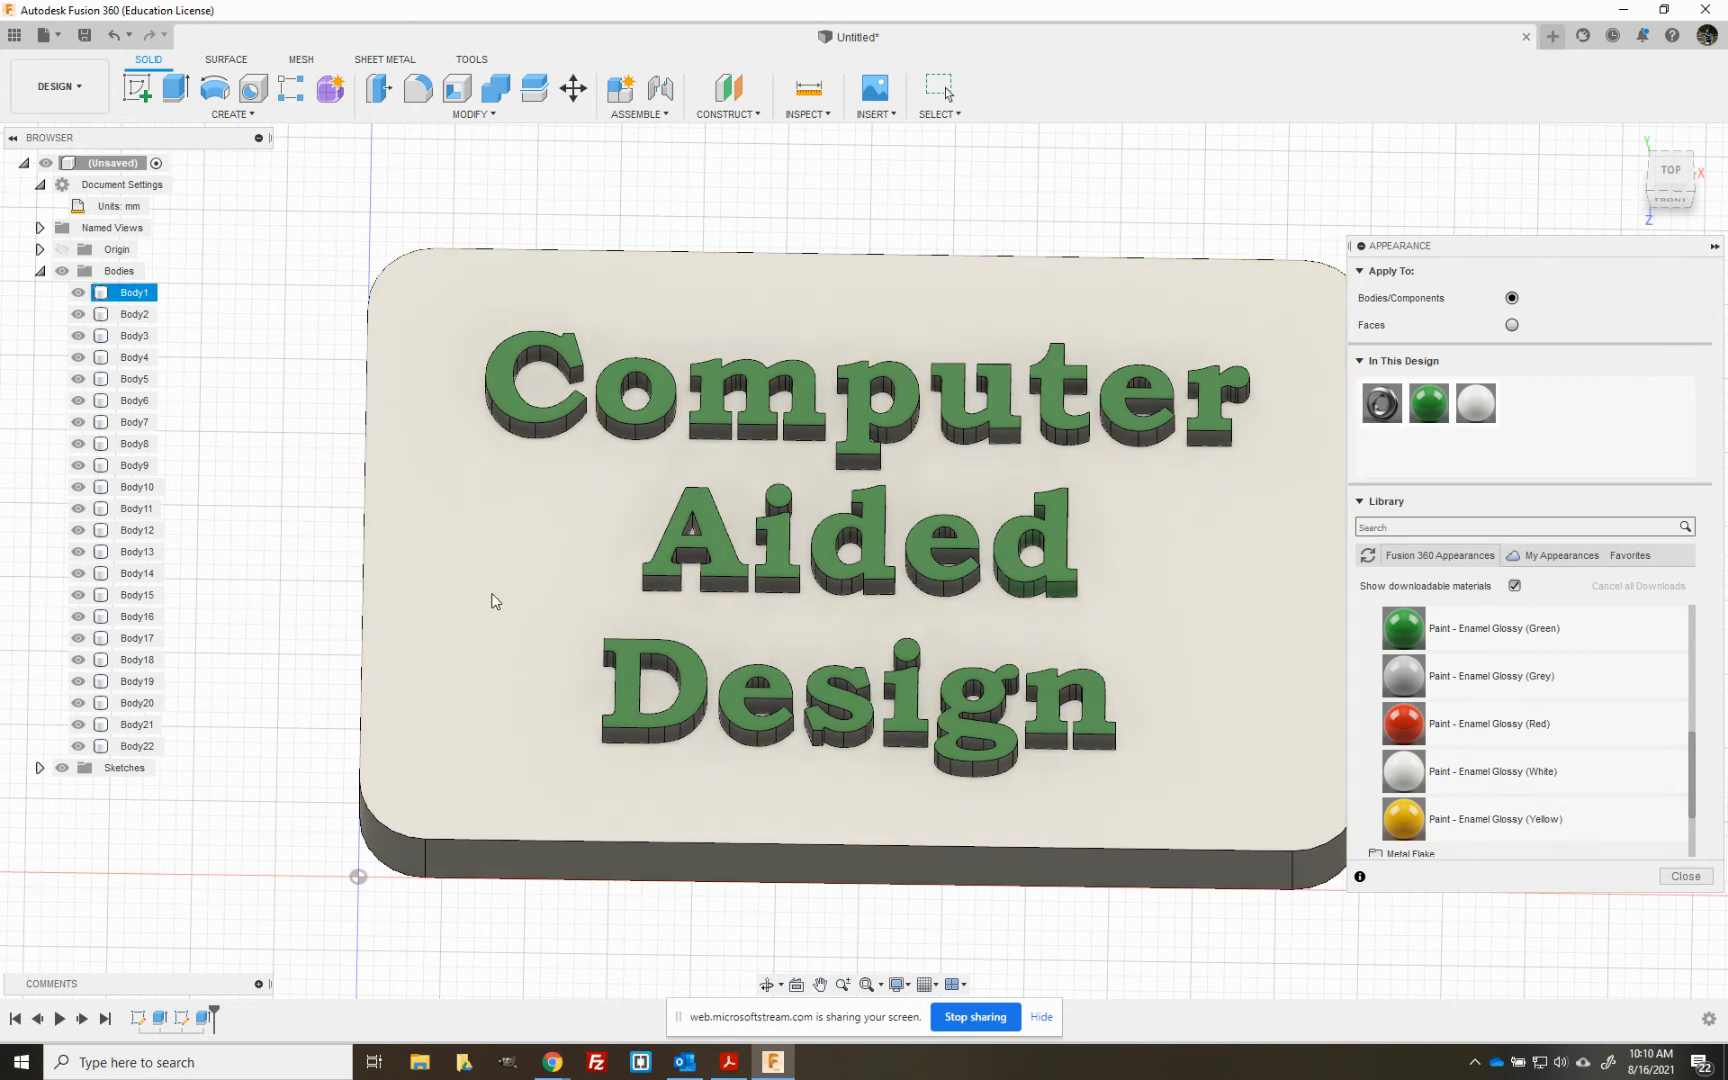
pyautogui.click(203, 1020)
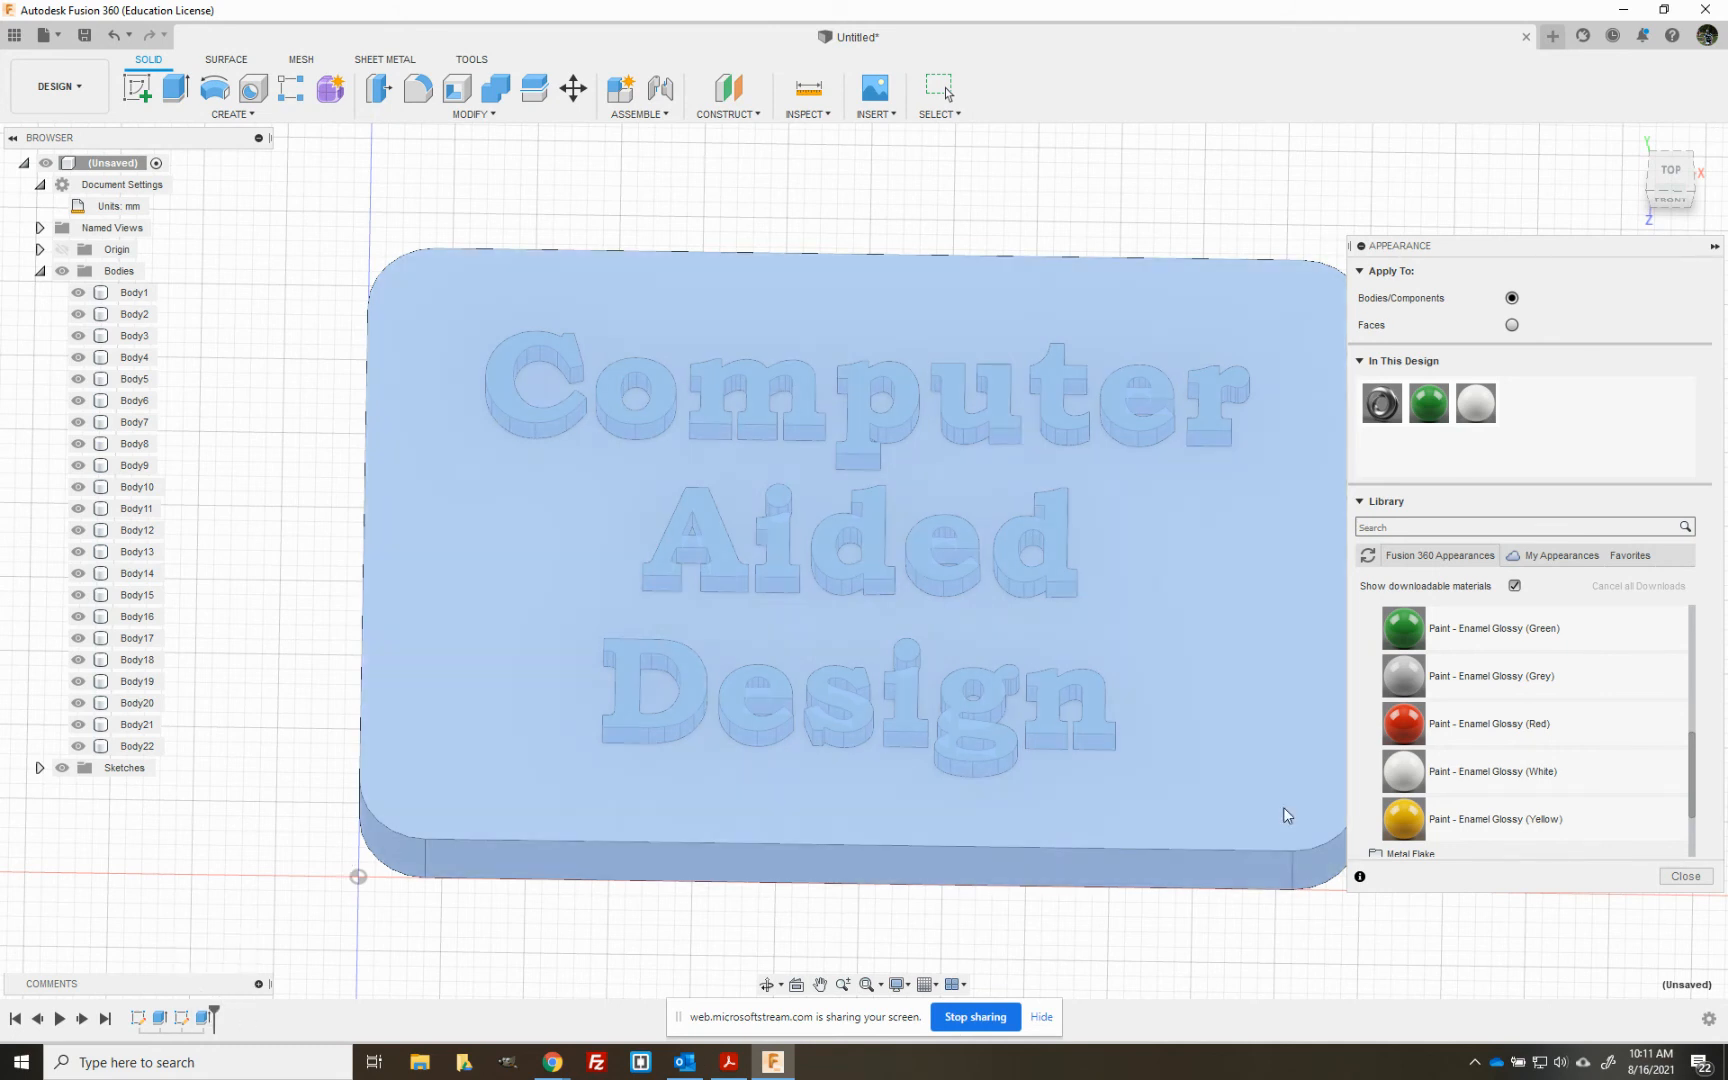
pyautogui.click(1684, 876)
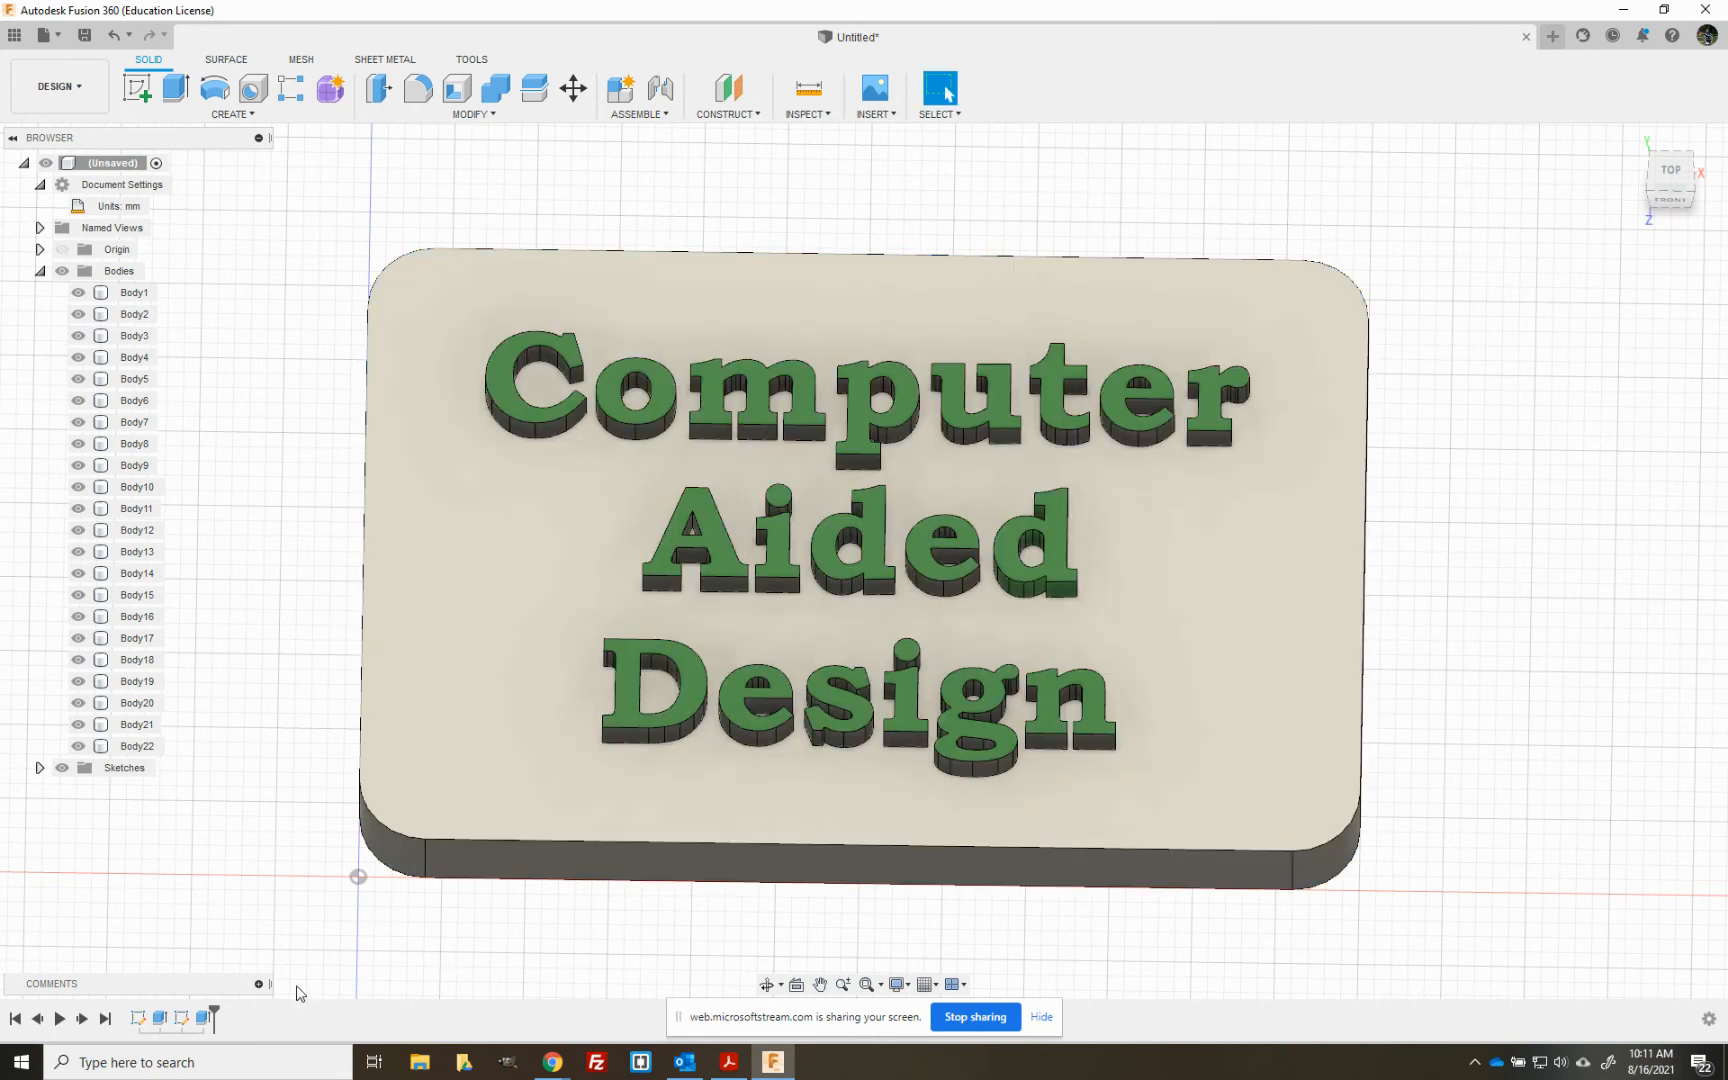
# - Open the text extrusion for editing and try pulling its distance to about -21 mm, down through the plate
pyautogui.rightClick(213, 1018)
pyautogui.click(240, 864)
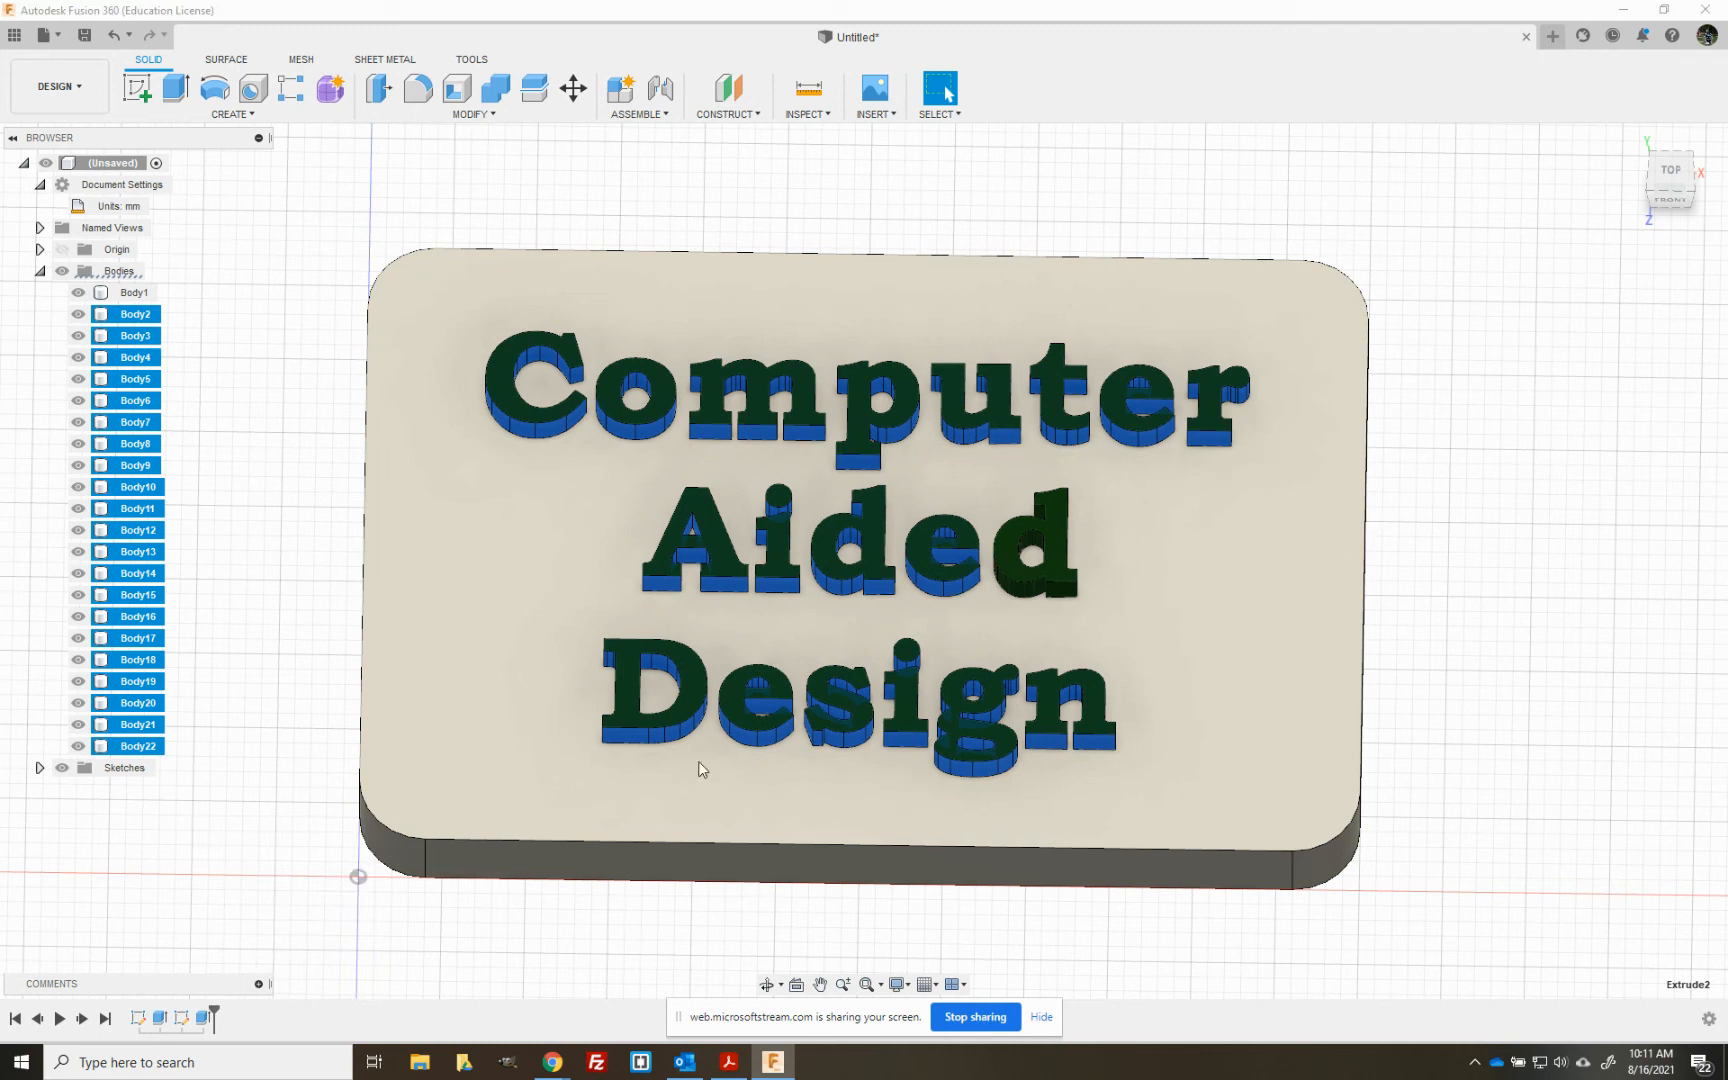
pyautogui.doubleClick(204, 1020)
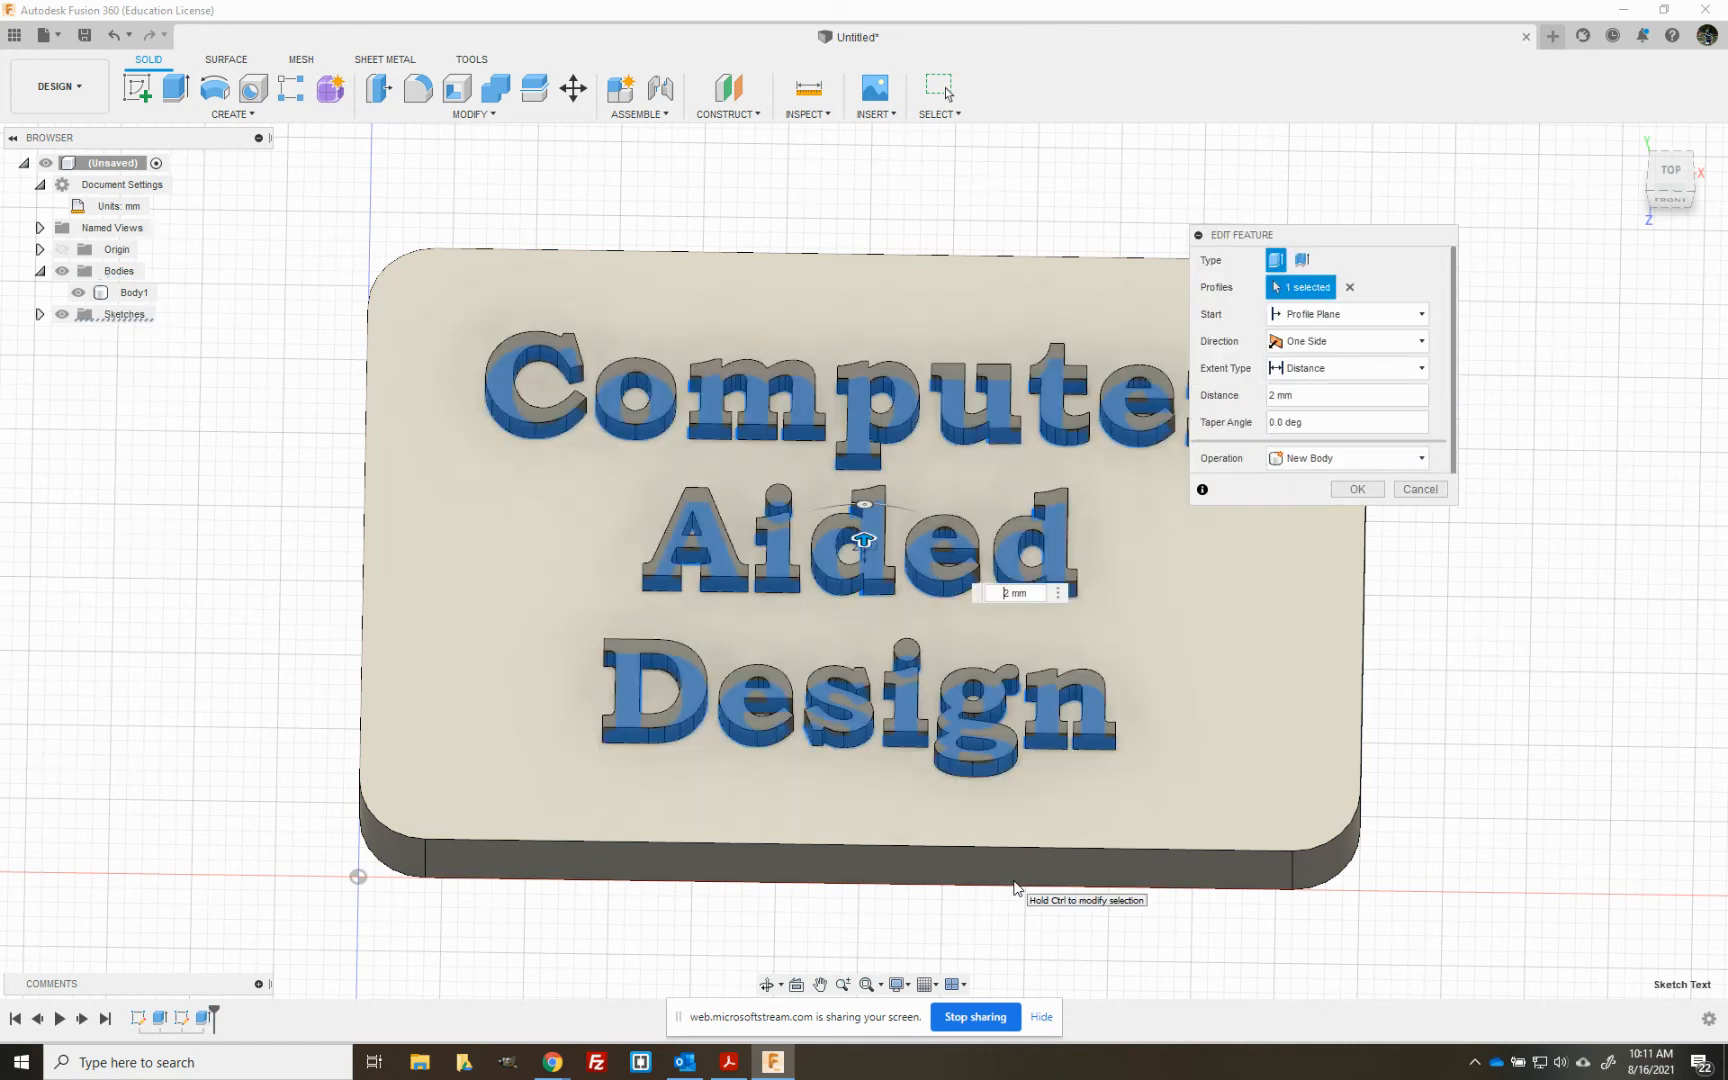
pyautogui.moveTo(1409, 236); pyautogui.dragTo(1539, 197)
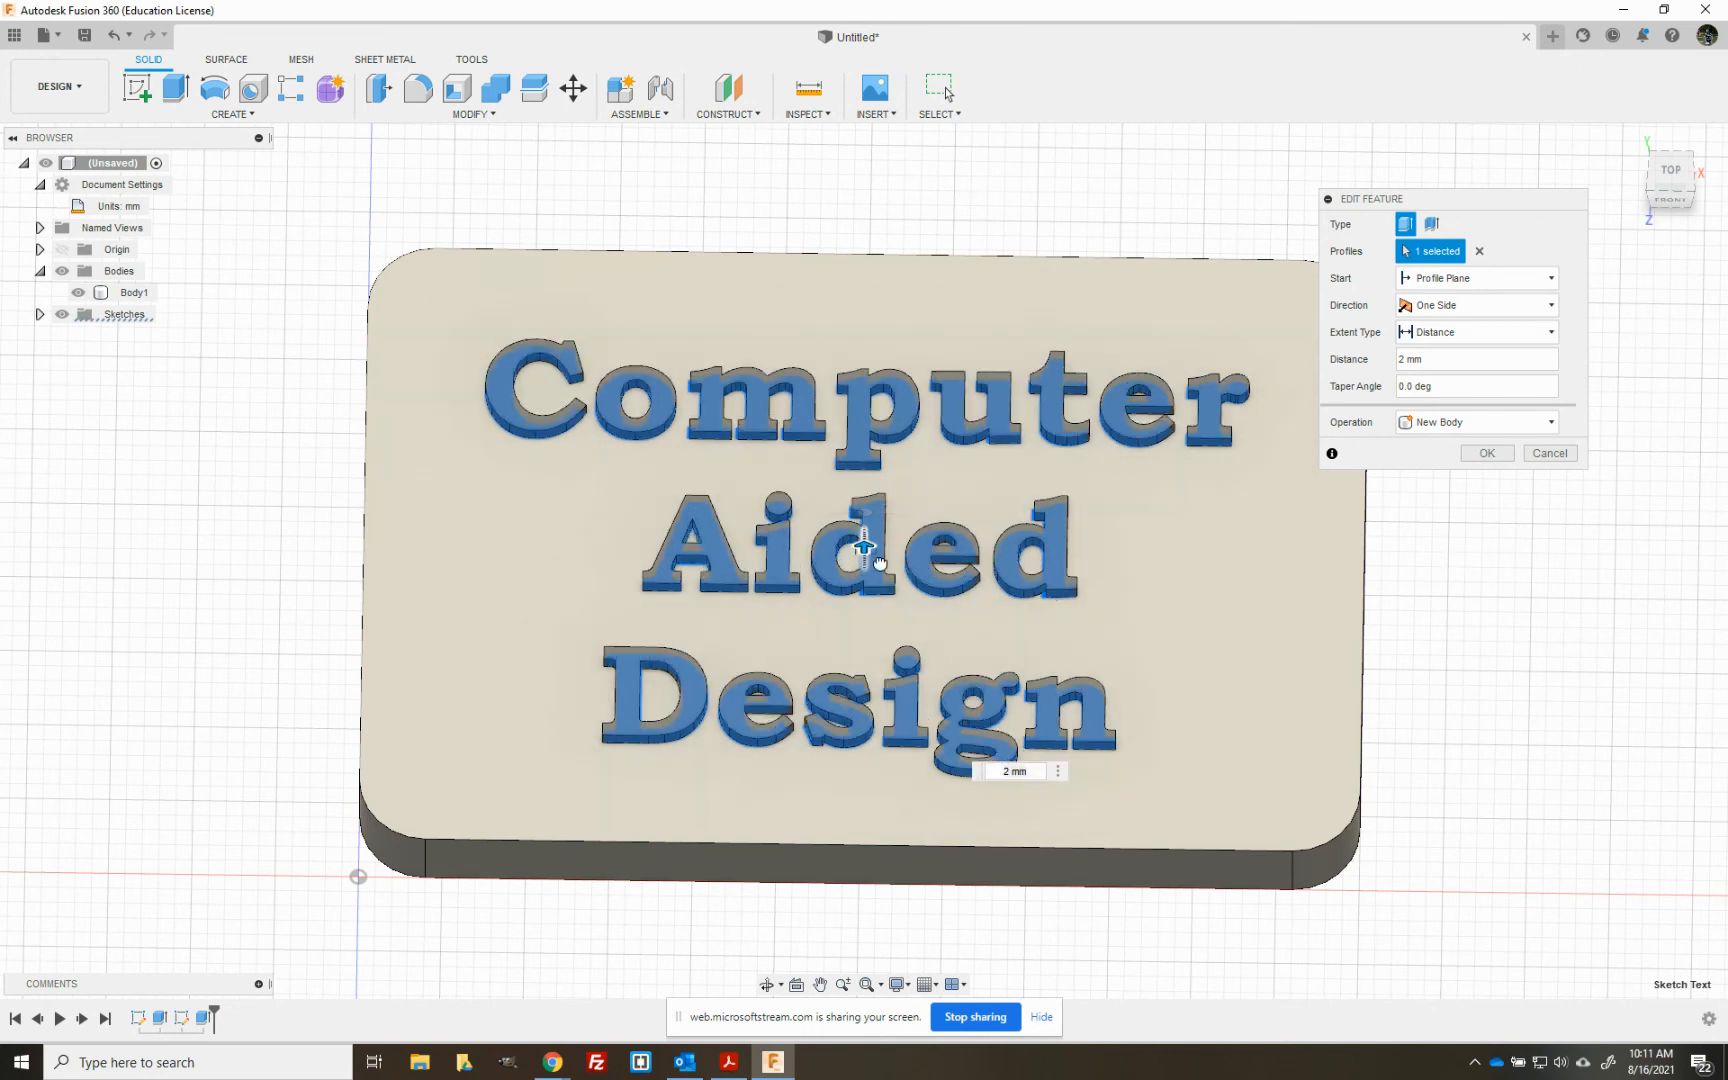
pyautogui.moveTo(866, 549); pyautogui.dragTo(849, 513)
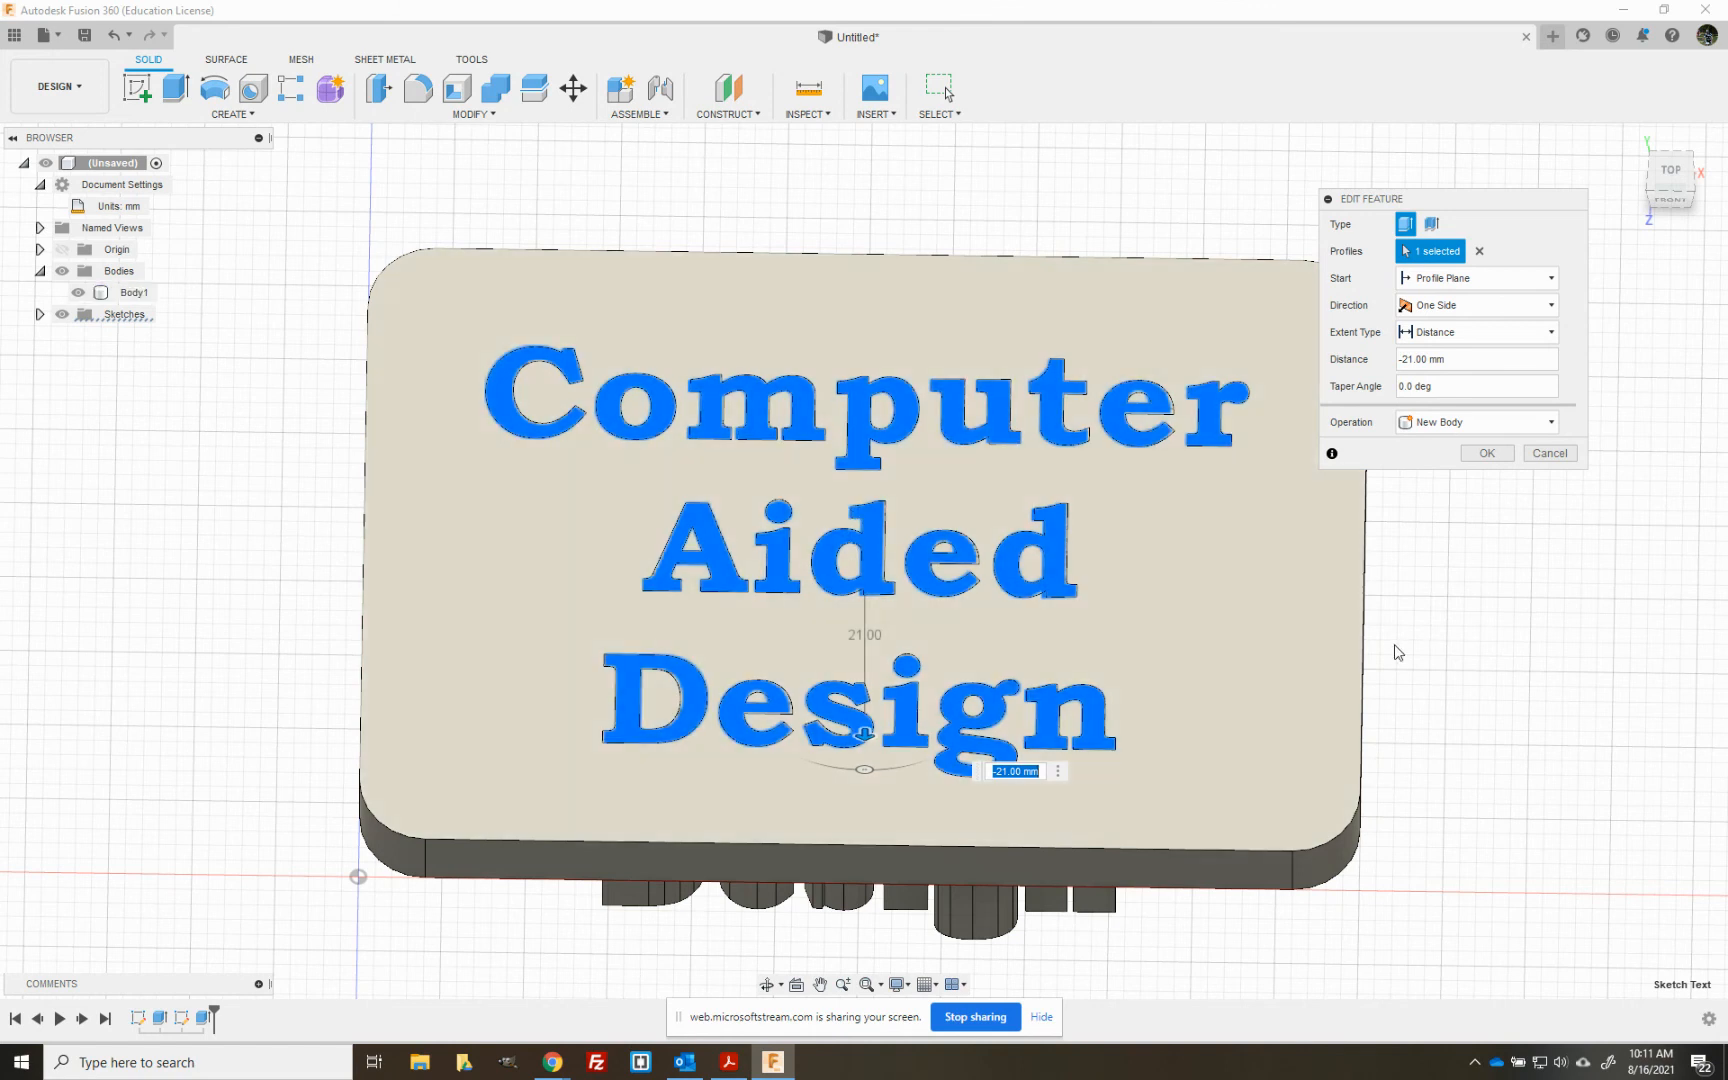
pyautogui.click(1684, 184)
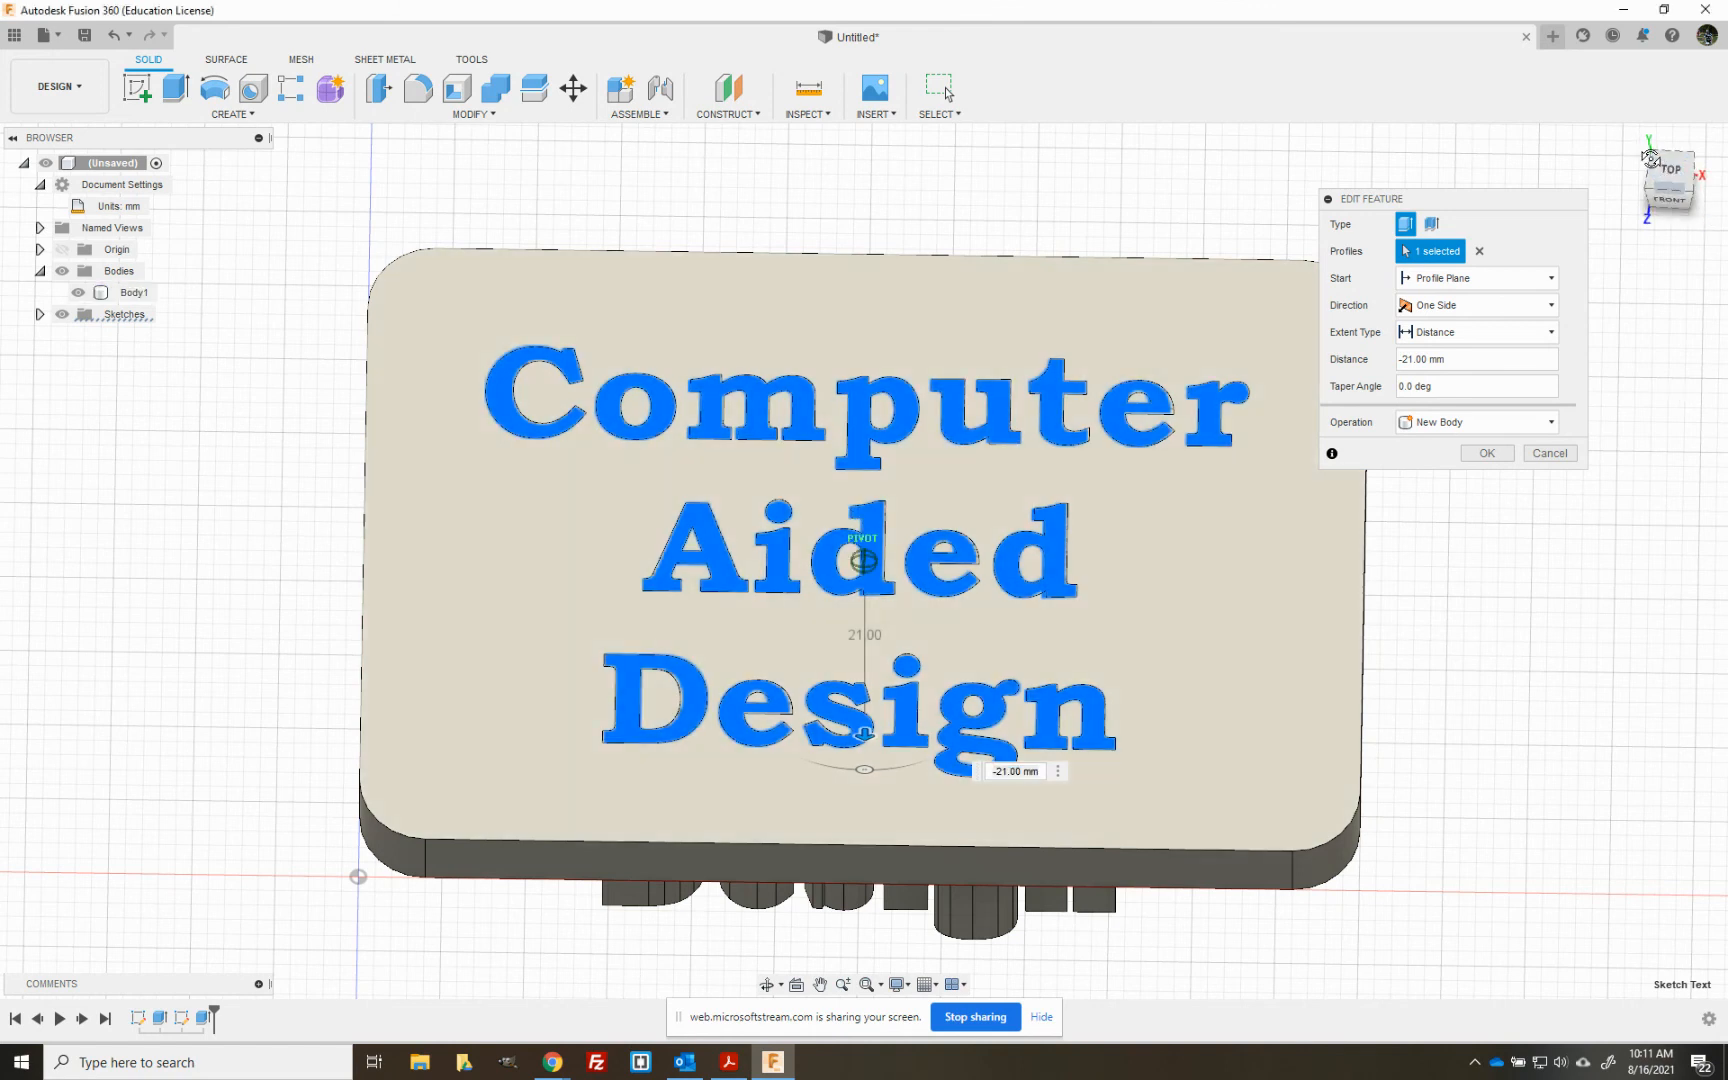
pyautogui.moveTo(1674, 186)
pyautogui.mouseDown()
pyautogui.moveTo(1688, 120)
pyautogui.moveTo(1679, 196)
pyautogui.mouseUp()
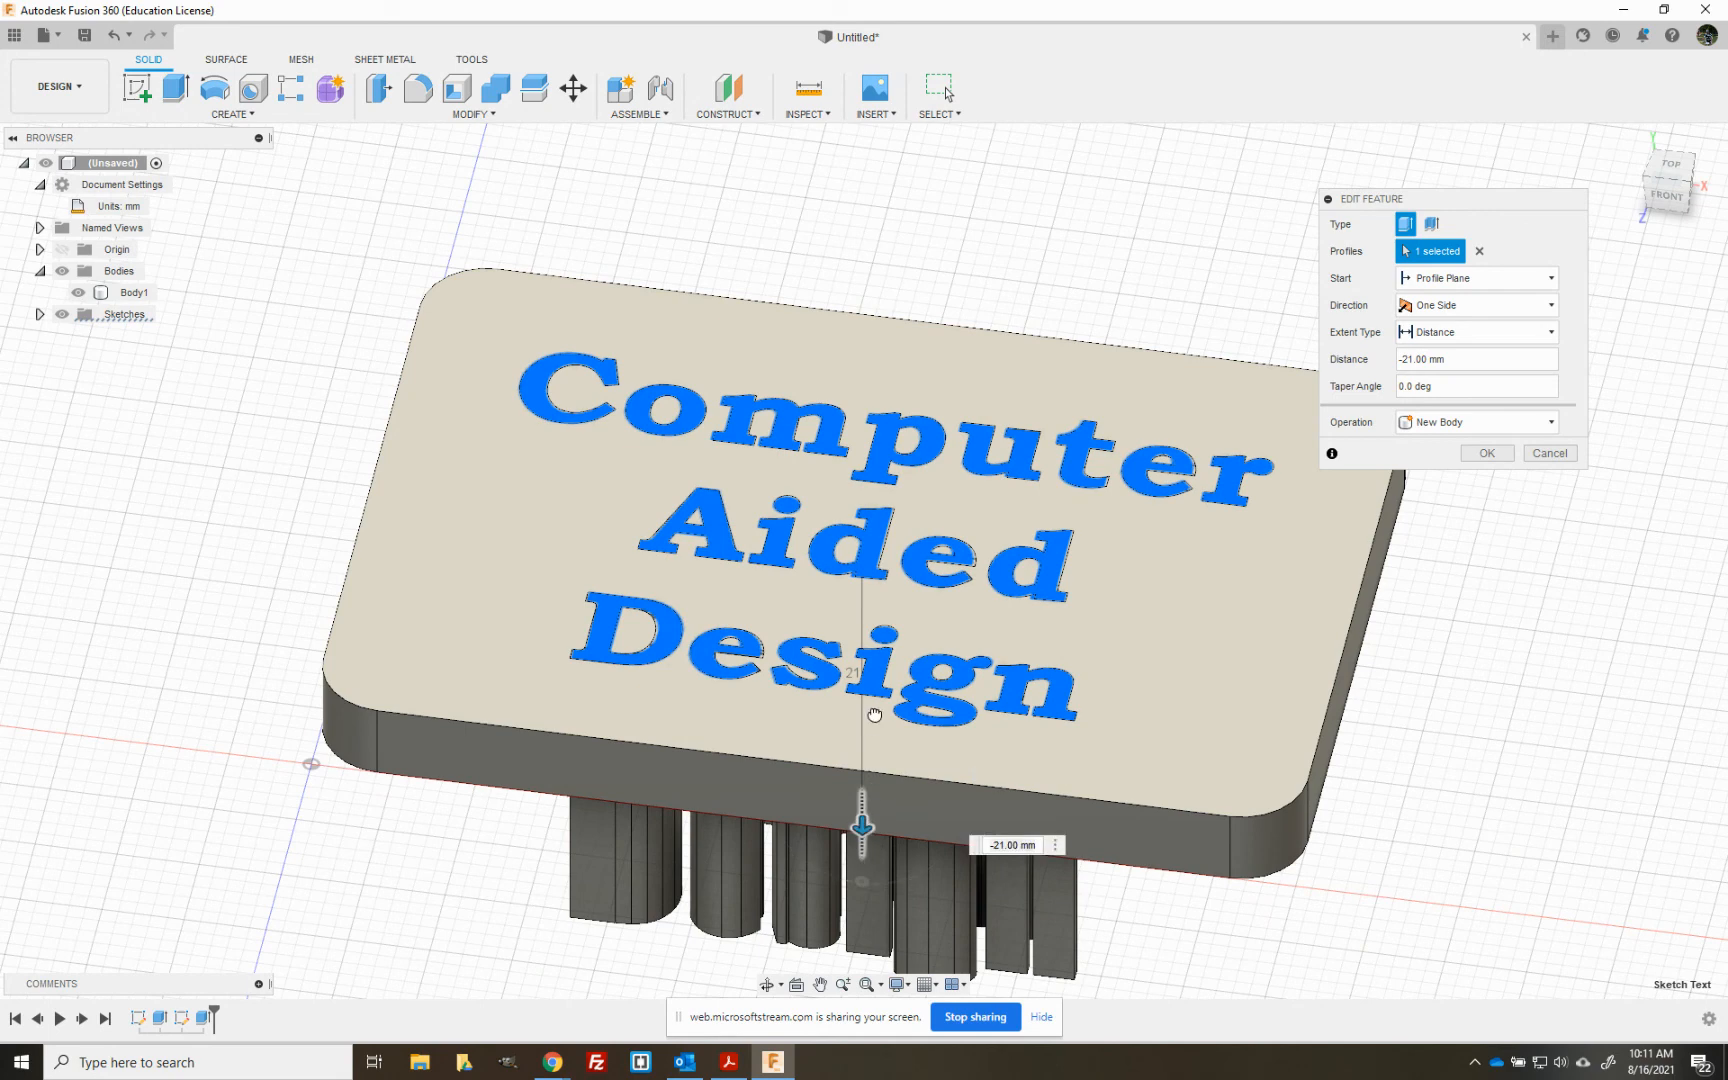
# - Try the Cut operation on the text extrusion with a distance of -5 mm into the plate
pyautogui.click(1550, 422)
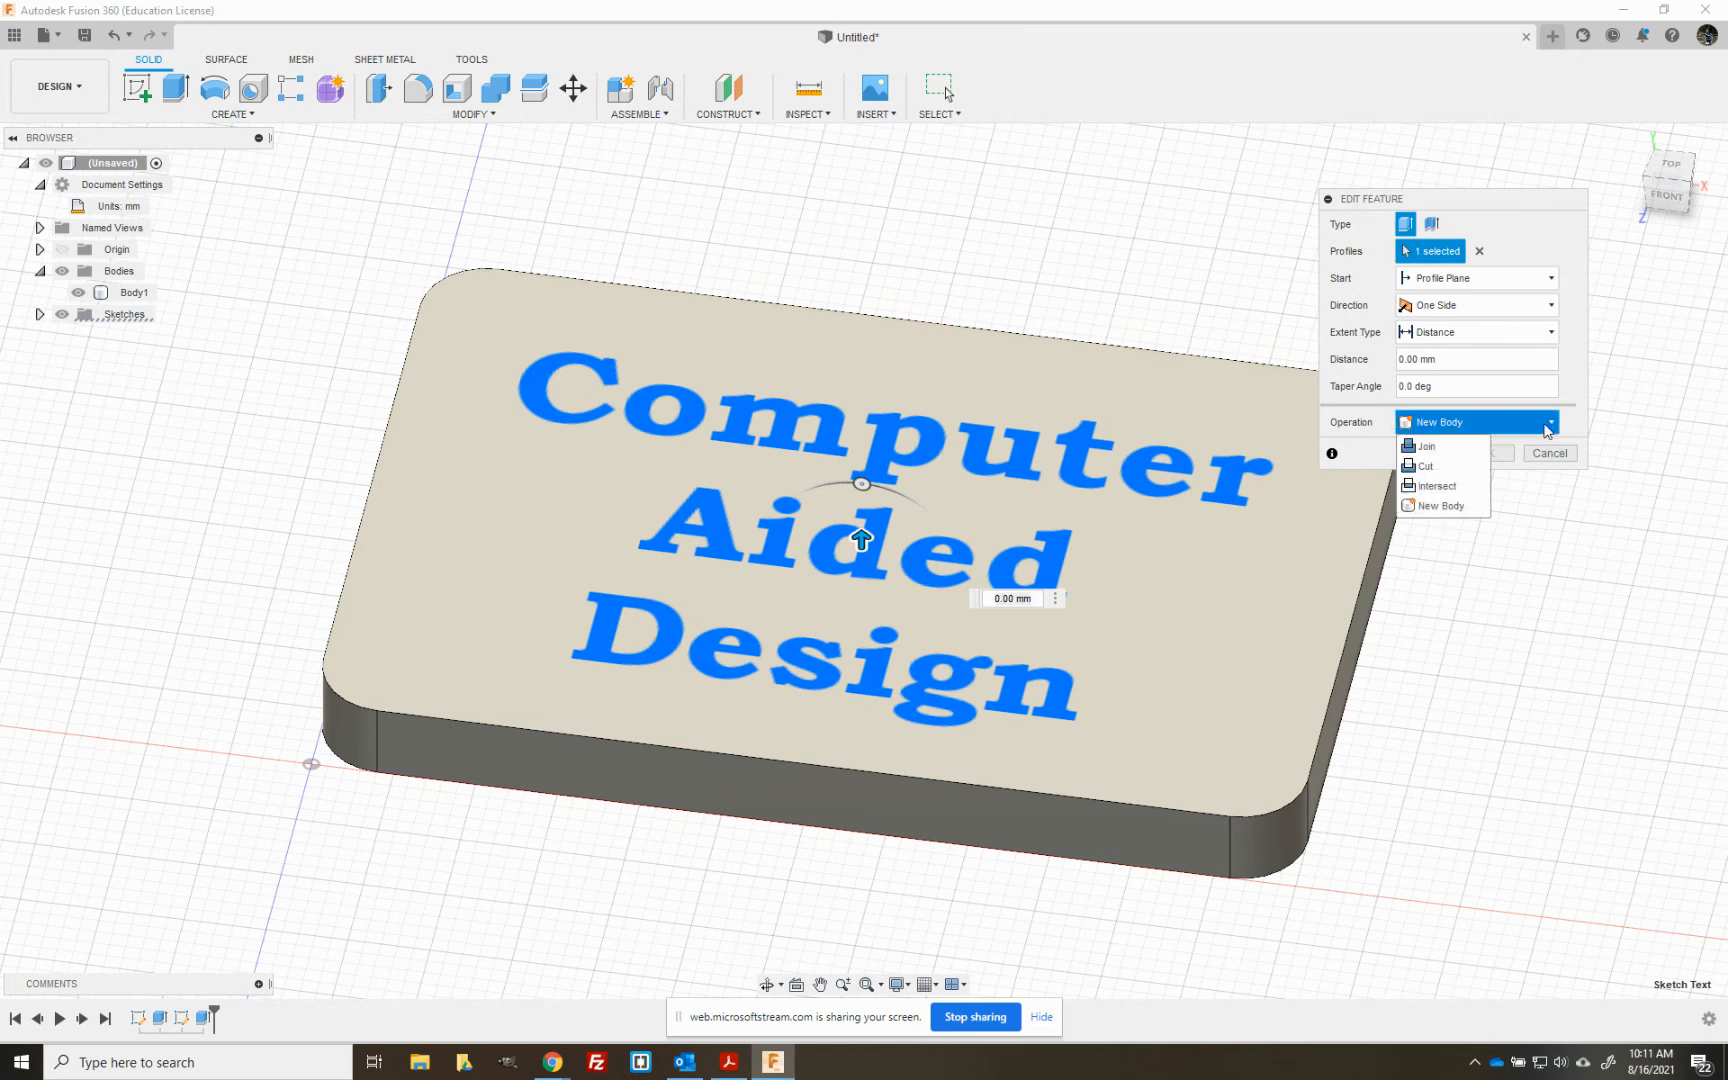
pyautogui.click(1440, 466)
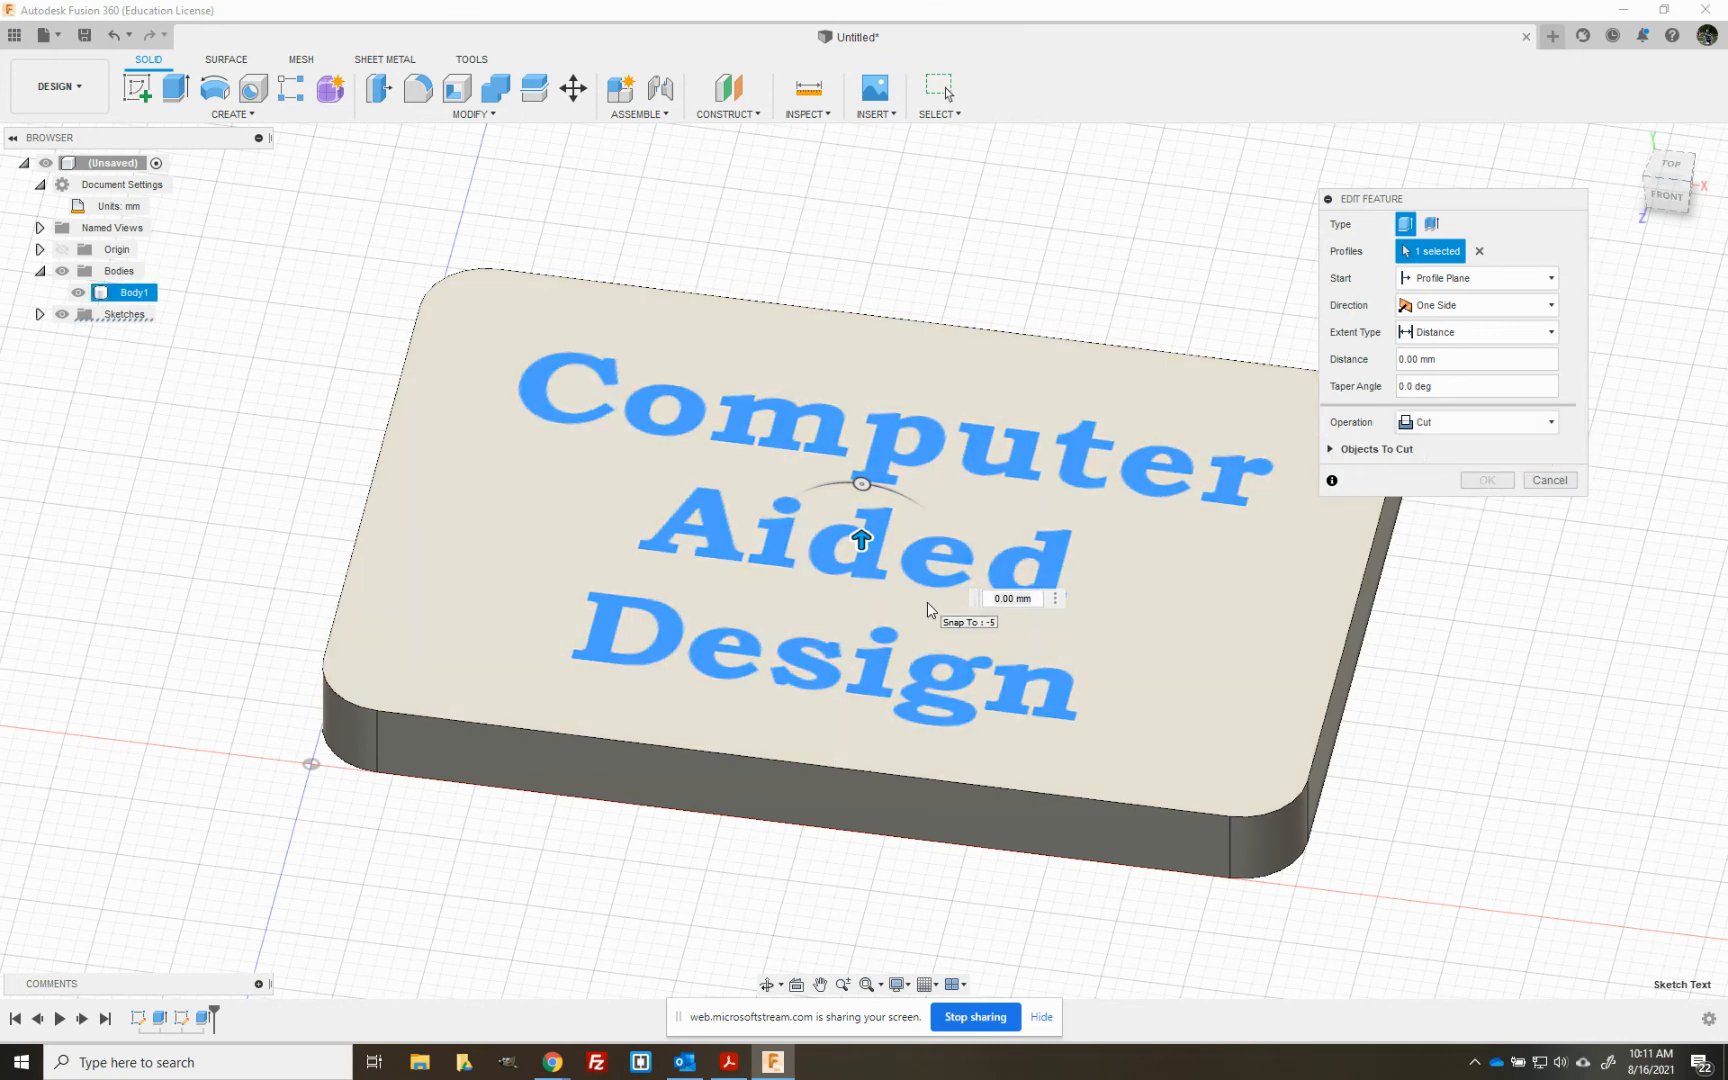
pyautogui.moveTo(862, 541); pyautogui.dragTo(866, 637)
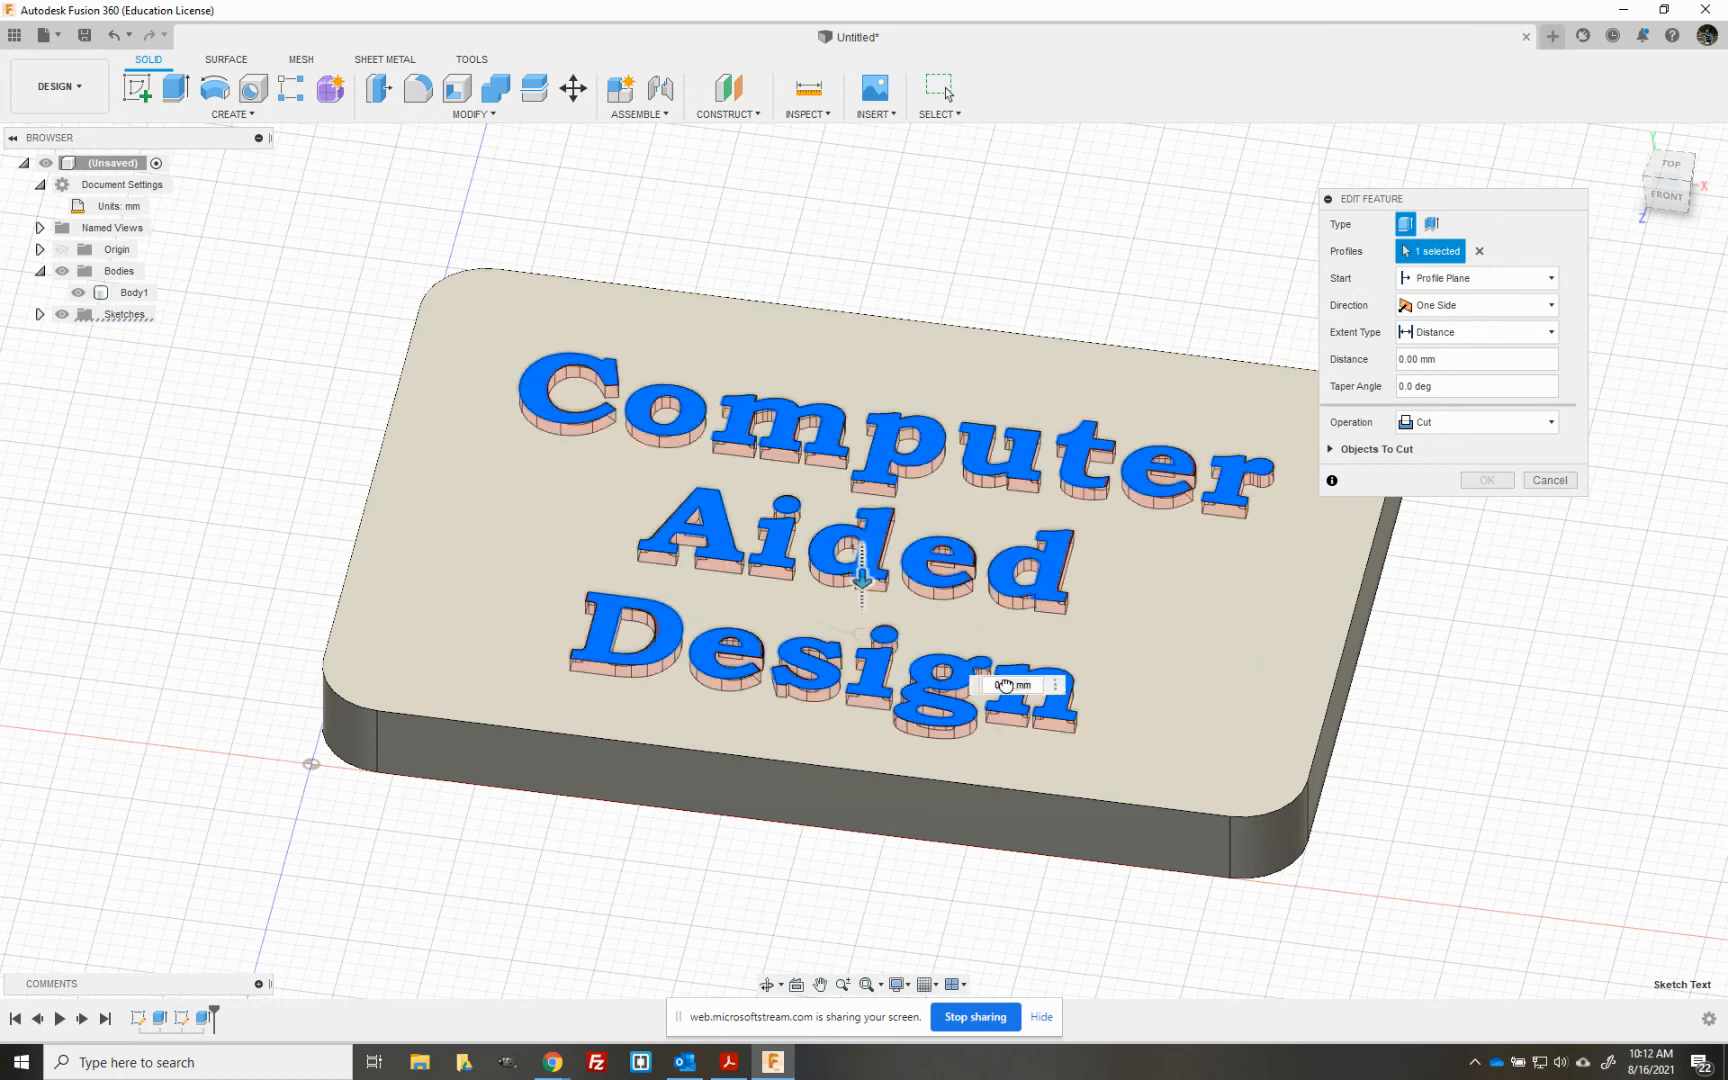
pyautogui.moveTo(1043, 697); pyautogui.dragTo(1044, 697)
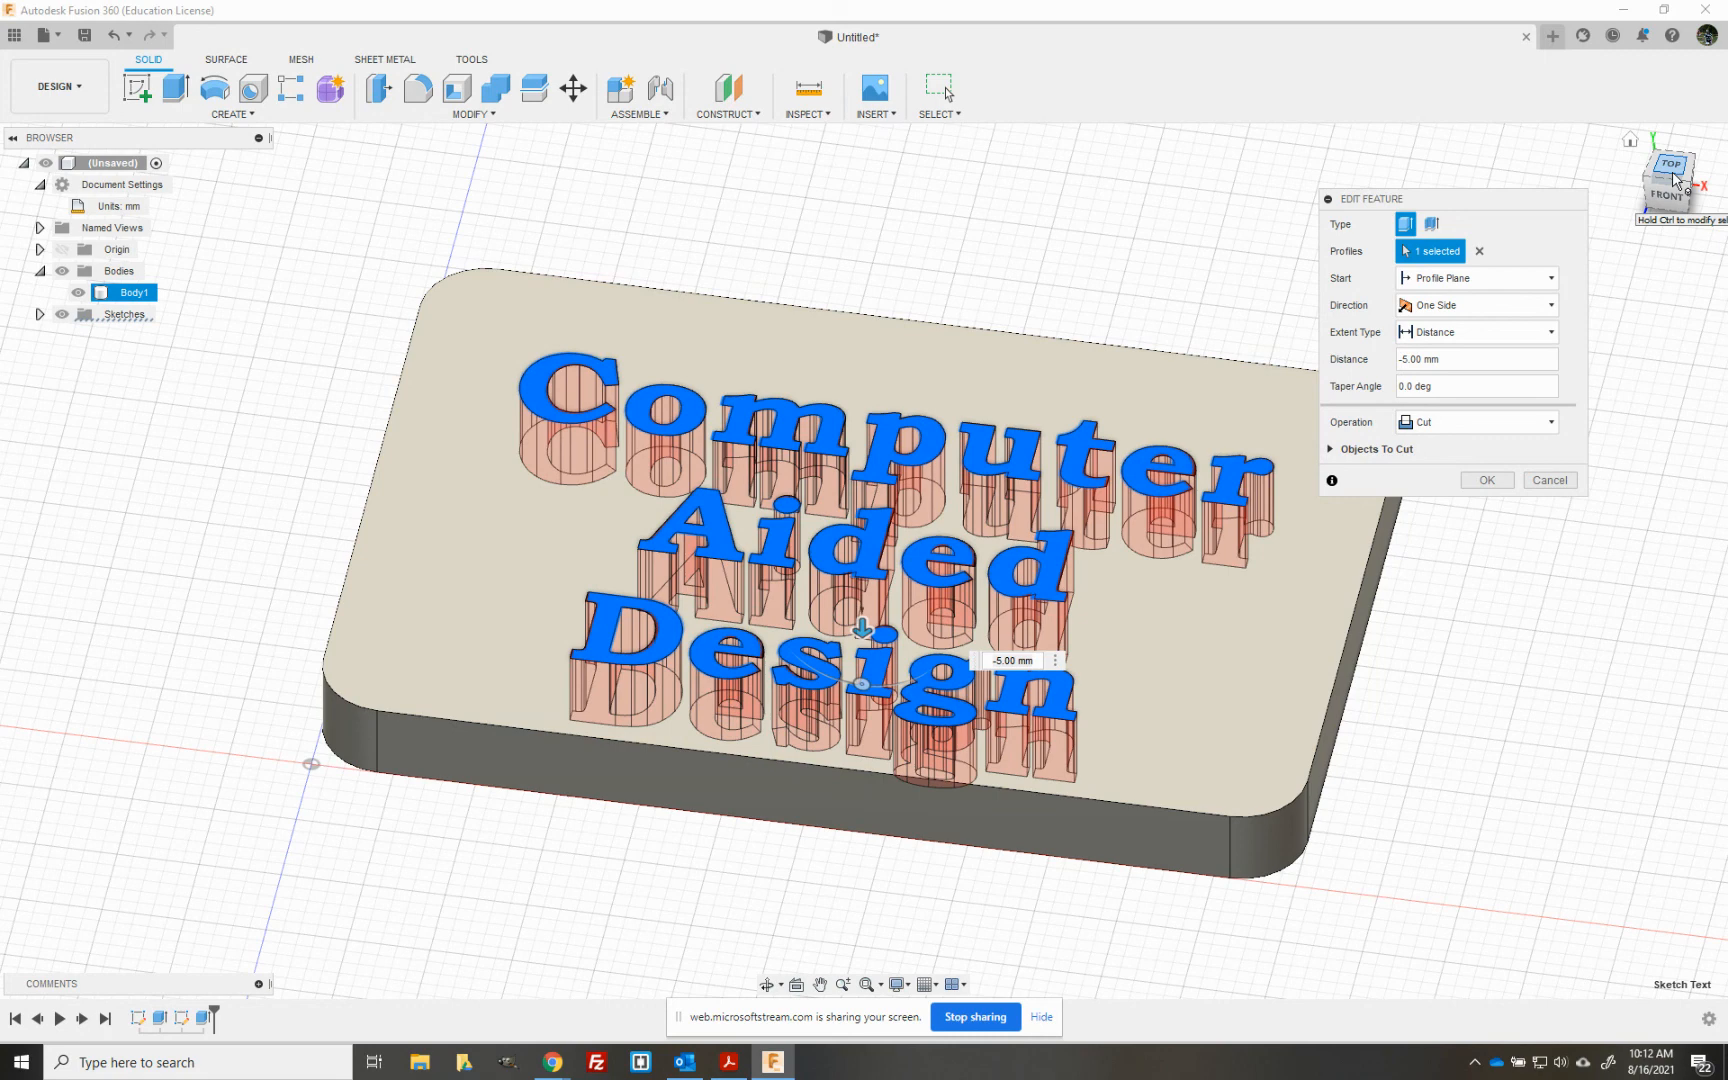
pyautogui.moveTo(1676, 182); pyautogui.dragTo(1674, 221)
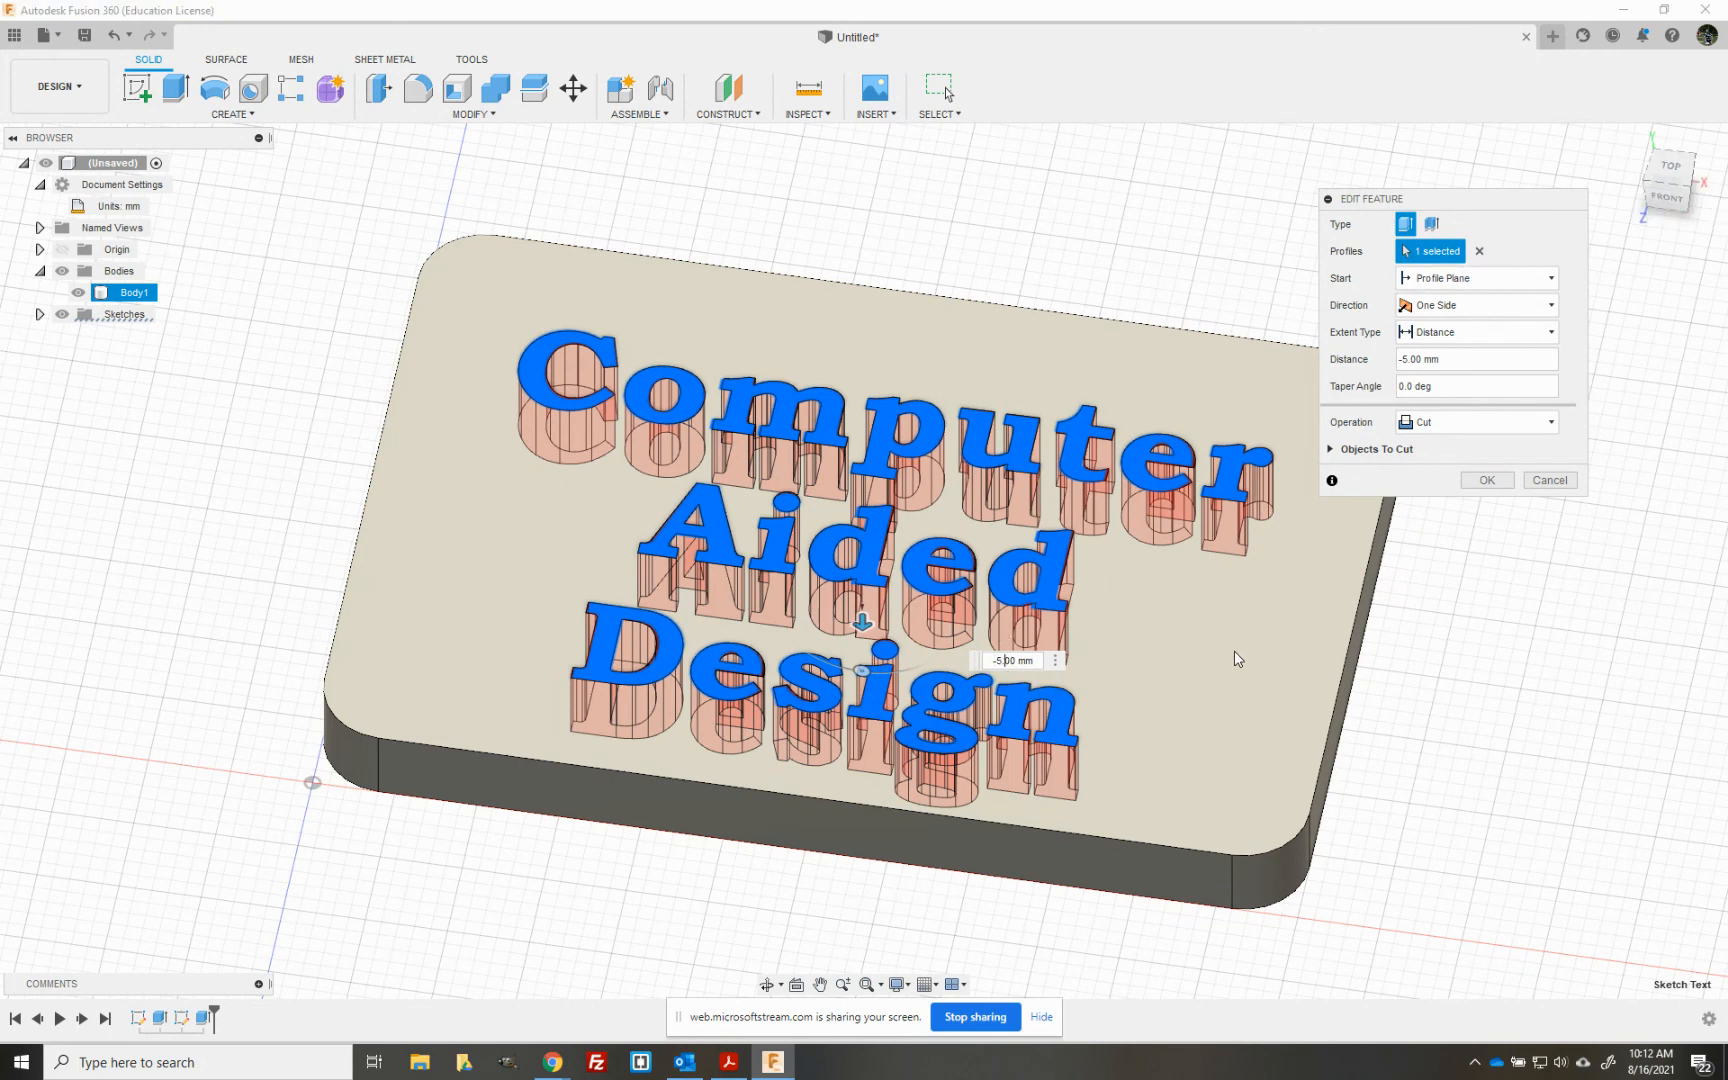
# - Try a cut distance of -7 mm for the text and discard the extrusion edit
pyautogui.press('BackSpace')
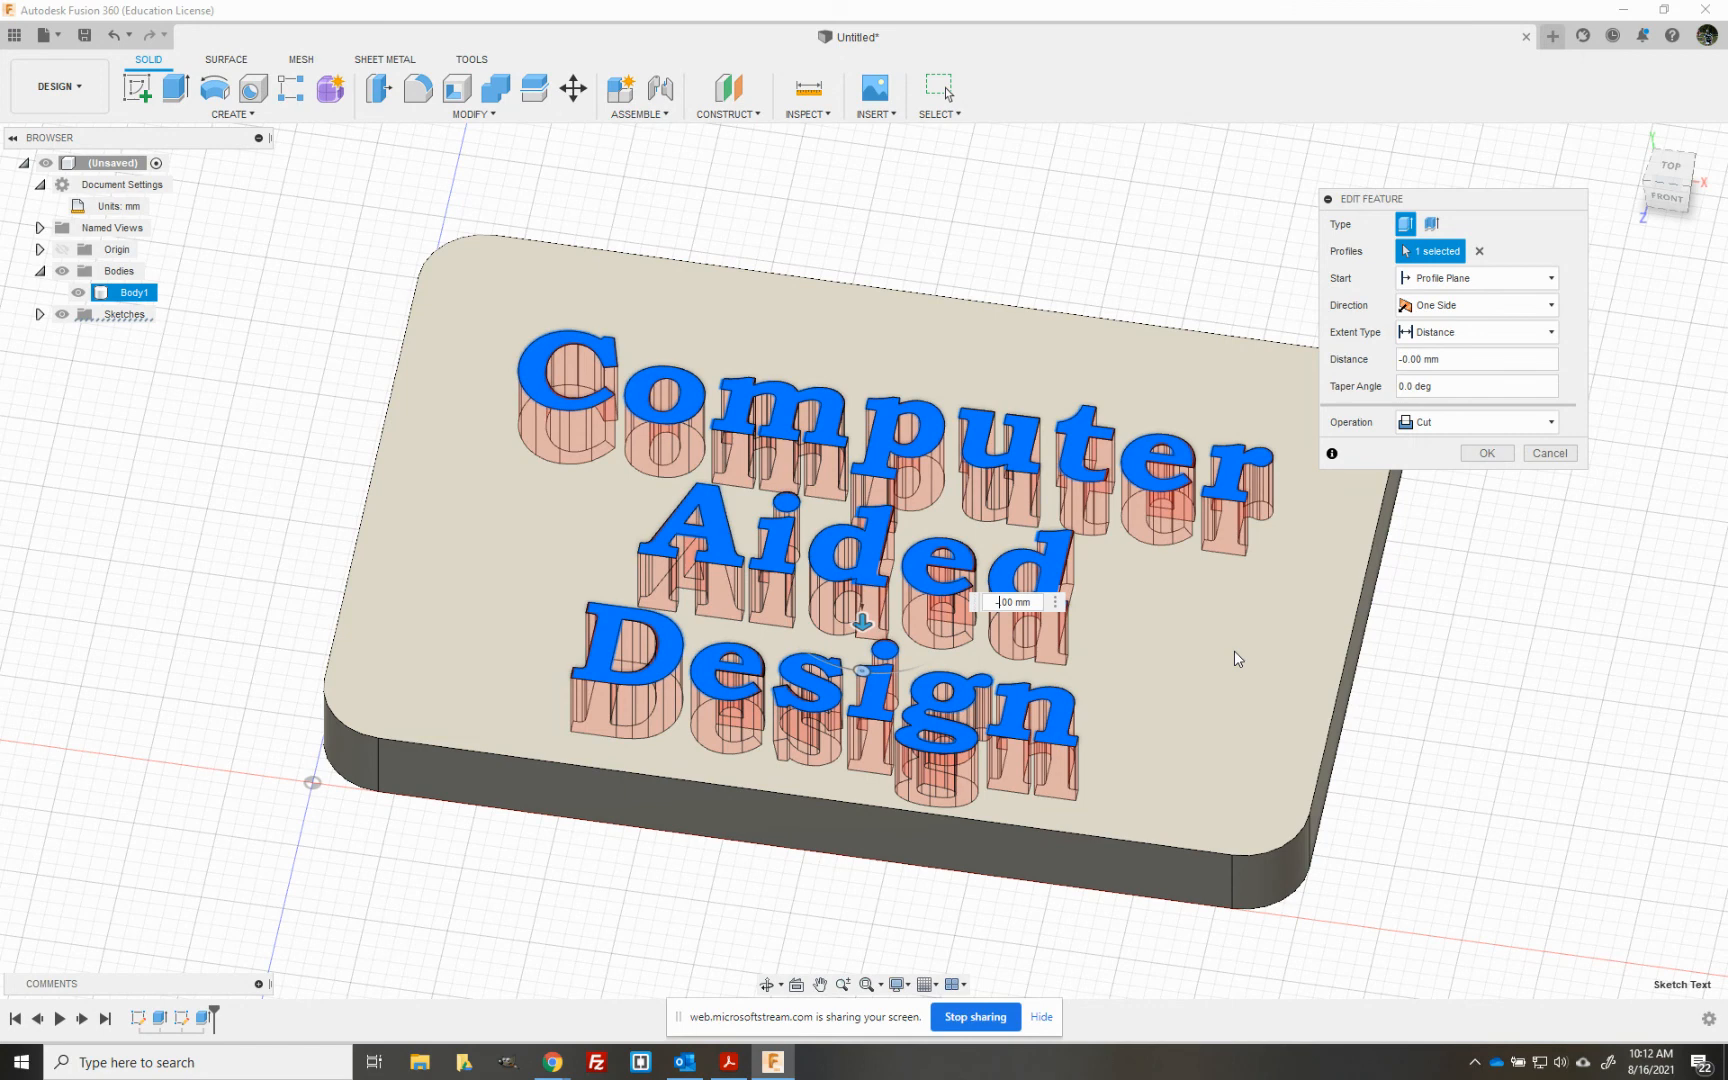
pyautogui.write('7')
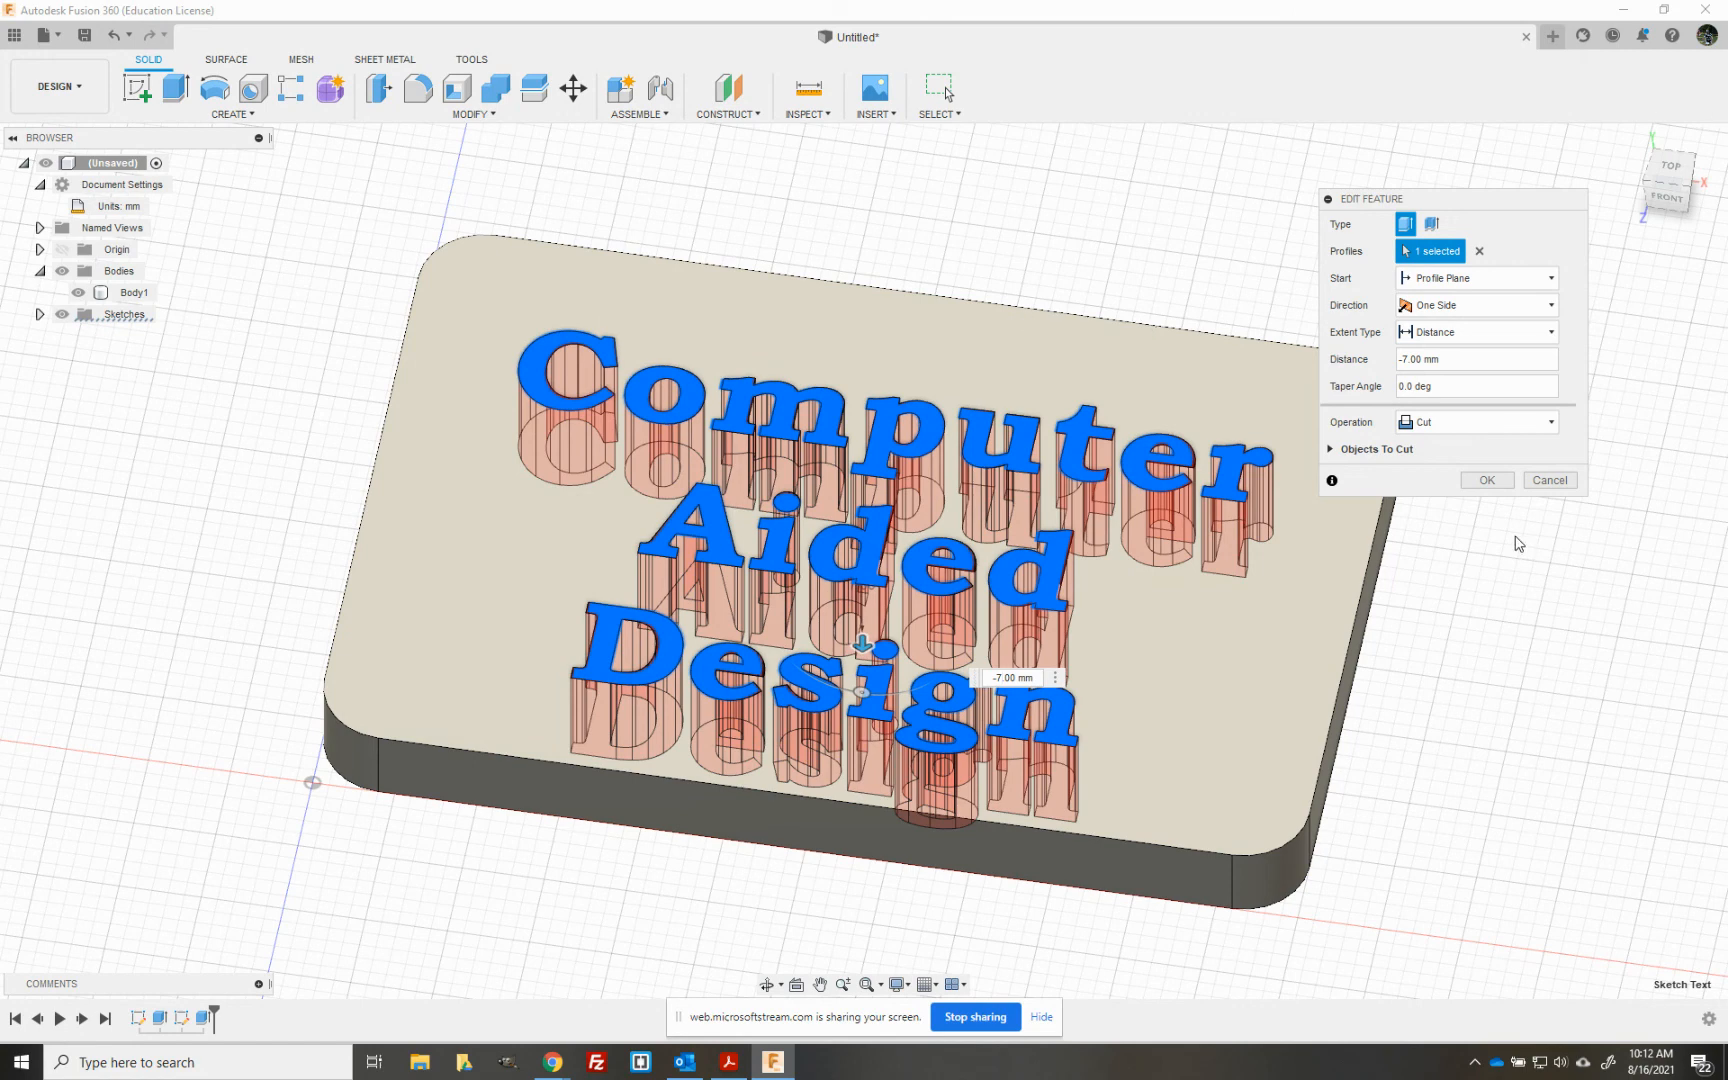
pyautogui.click(1552, 481)
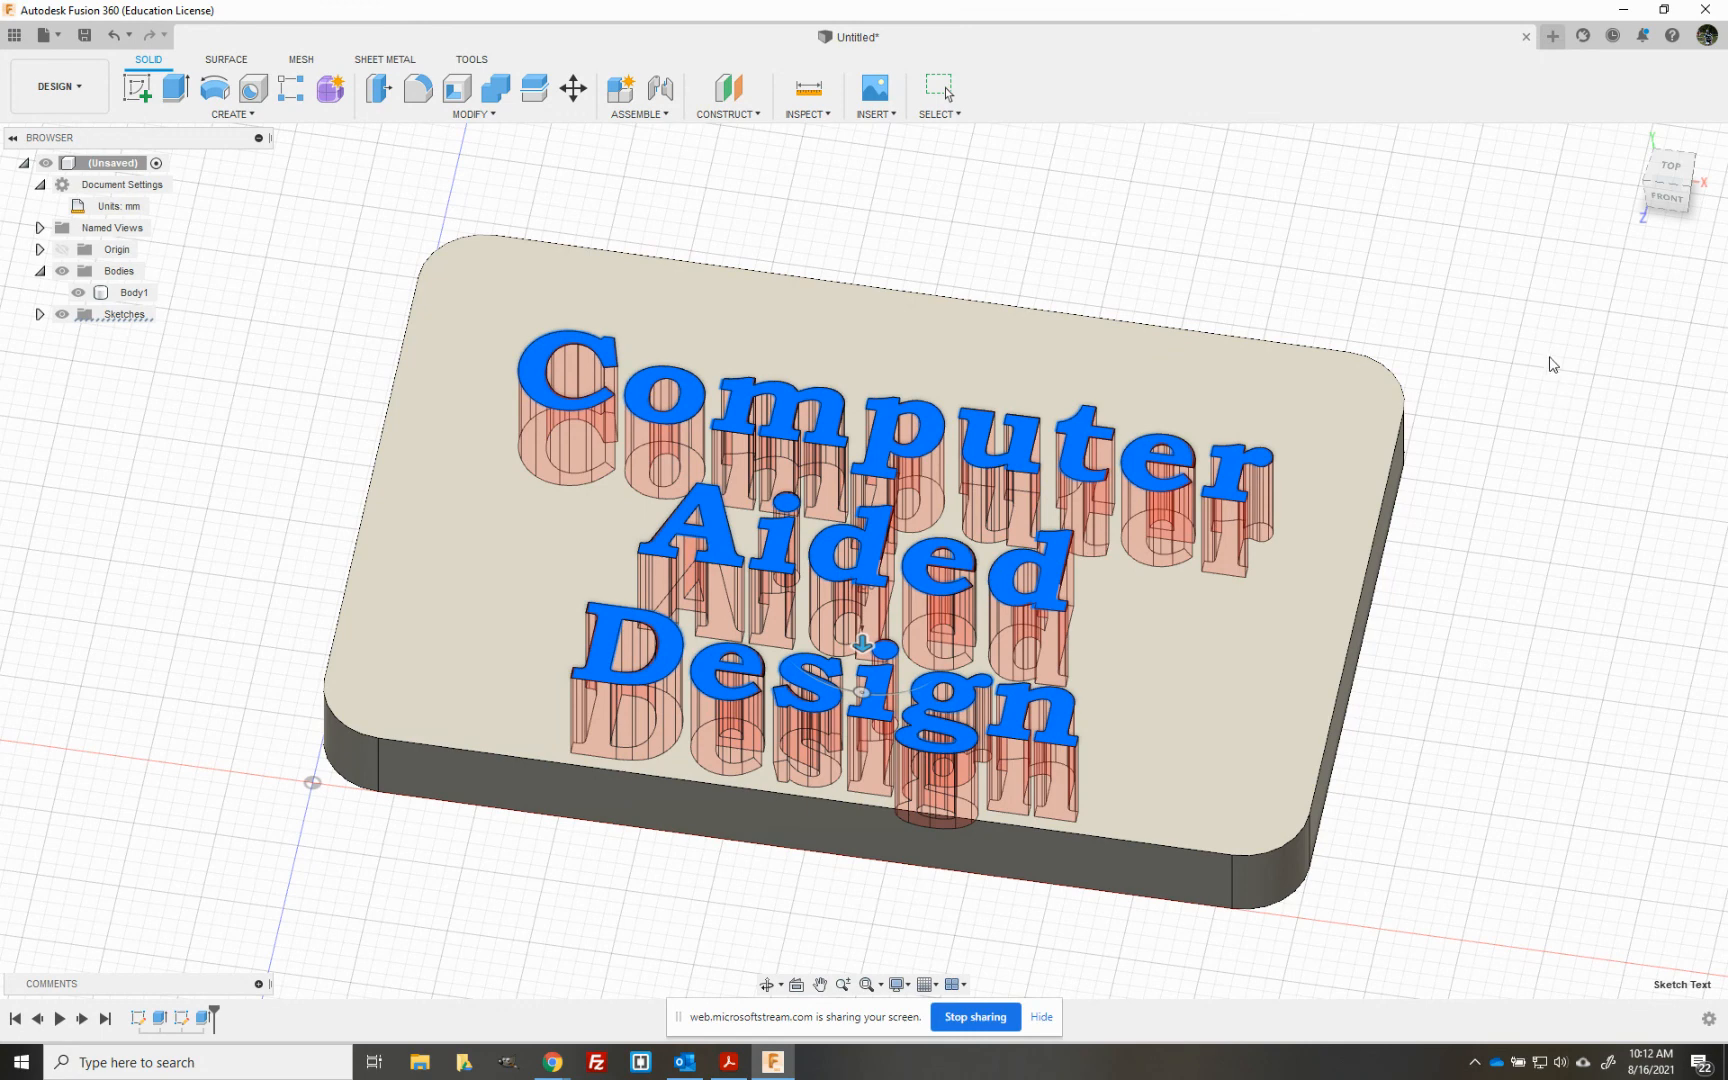